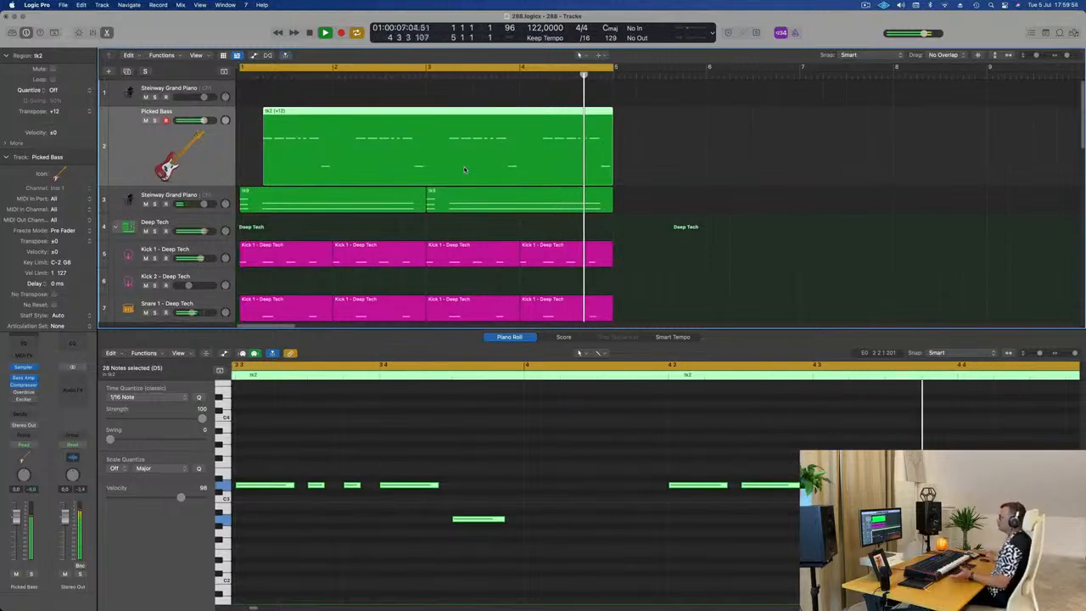
Step: Play the loop, duplicate the Picked Bass track and copy its region onto the new track
{"action": "key", "text": "space"}
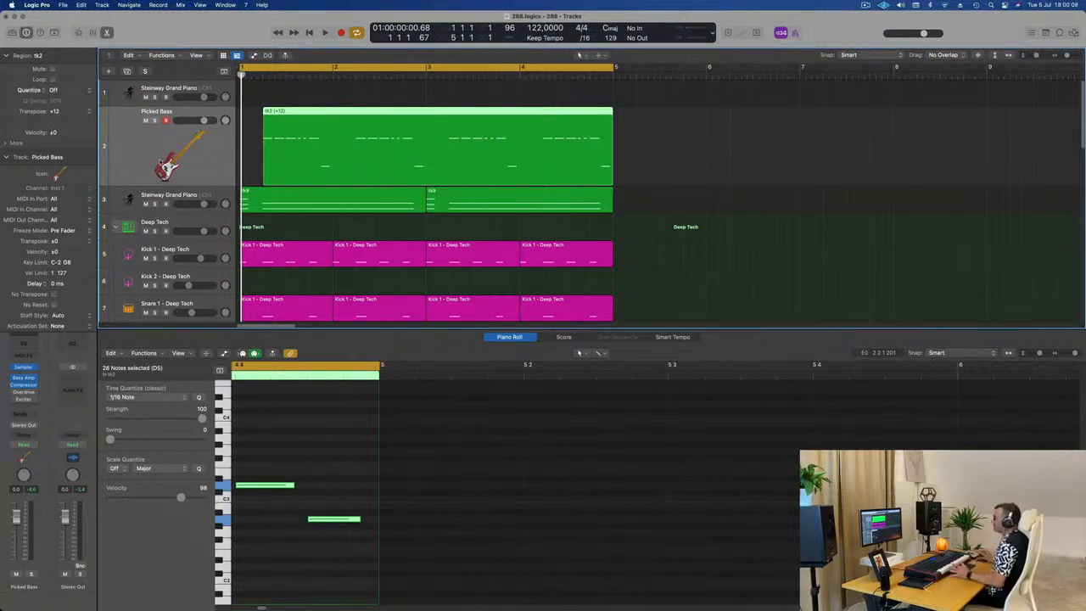
{"action": "scroll", "coordinate": [149, 160], "scroll_direction": "right", "scroll_amount": 1}
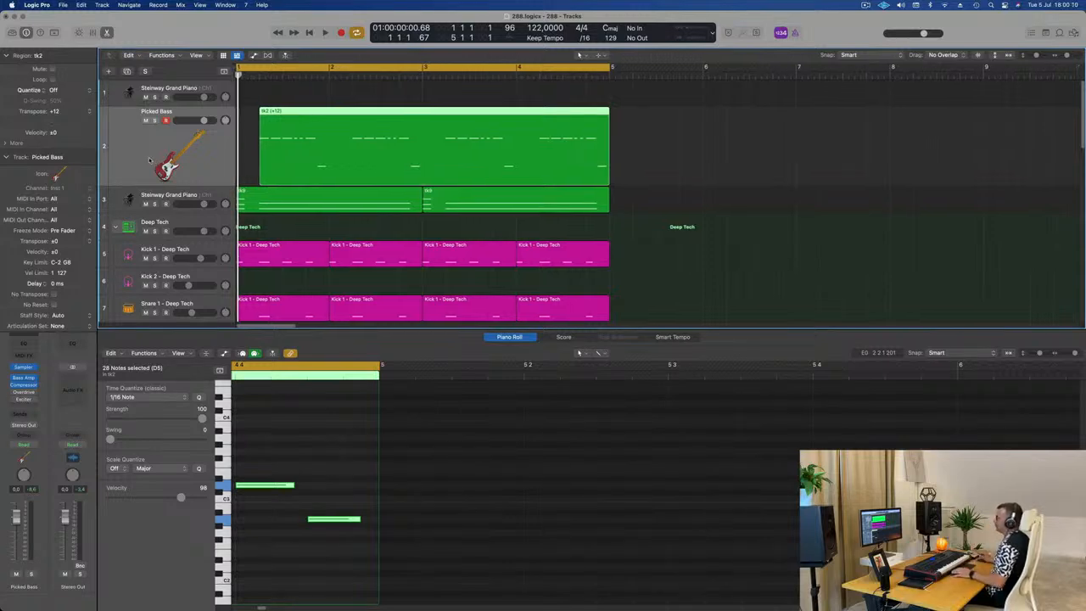
{"action": "key", "text": "space"}
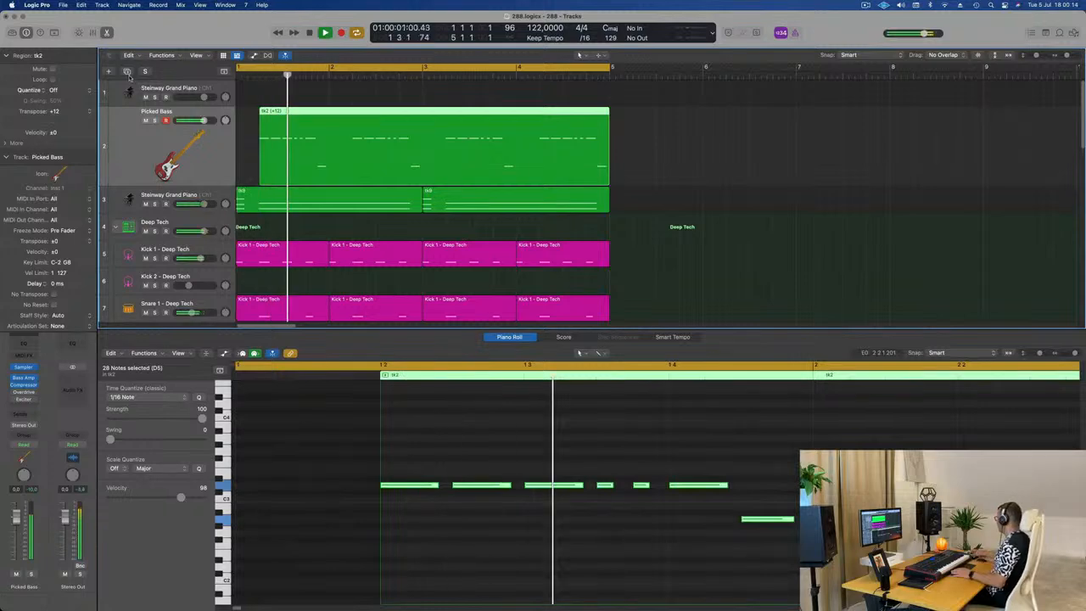
{"action": "key", "text": "space"}
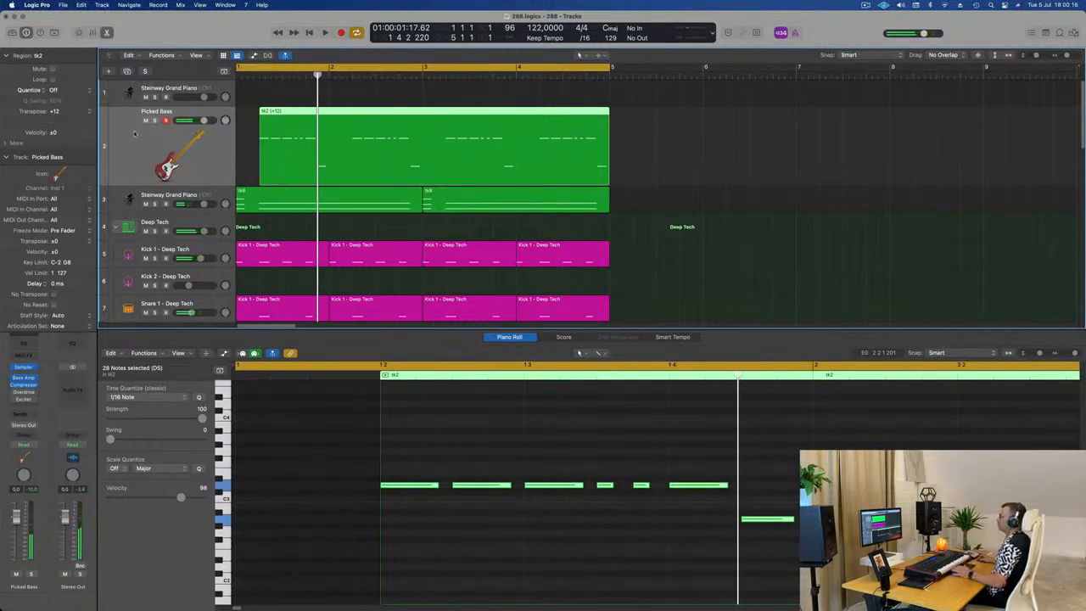
{"action": "left_click", "coordinate": [127, 71]}
{"action": "left_click_drag", "start_coordinate": [360, 103], "coordinate": [366, 206]}
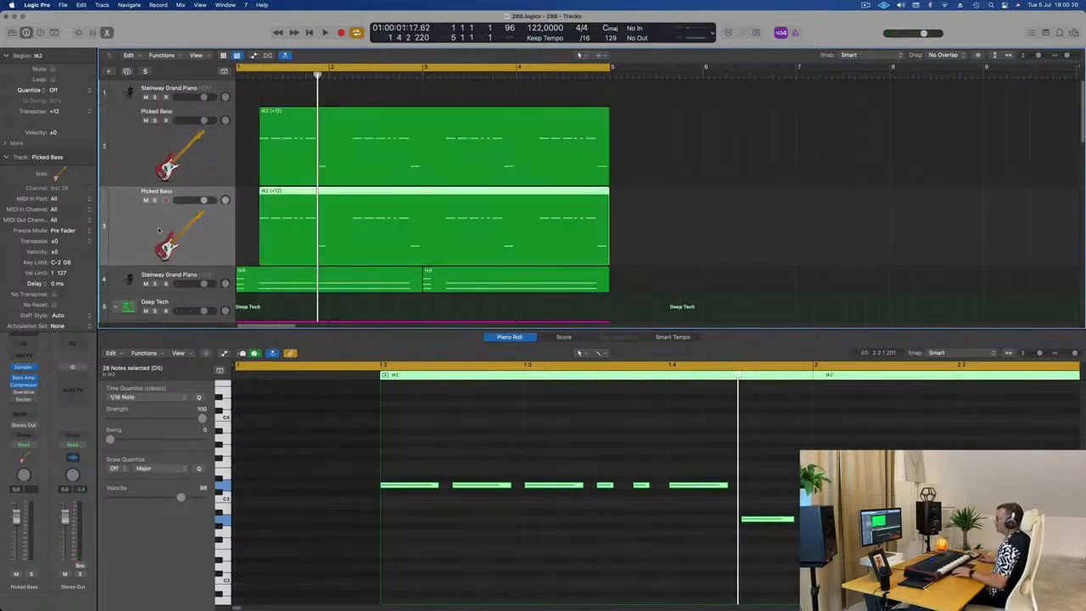
Step: Replace the Sampler instrument on the duplicated Picked Bass track with Alchemy
{"action": "left_click", "coordinate": [32, 369]}
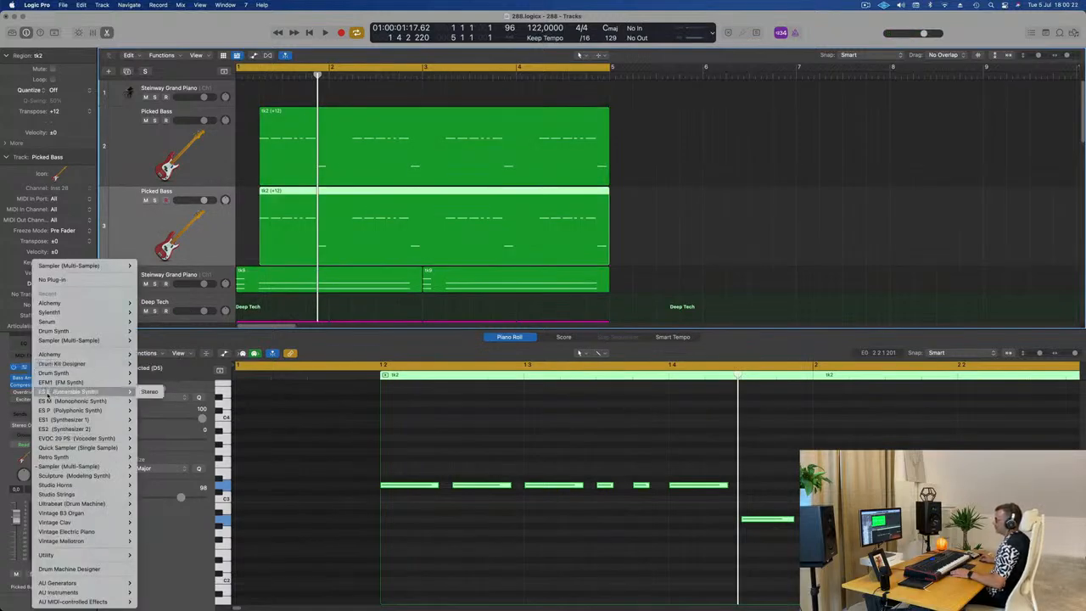
{"action": "mouse_move", "coordinate": [68, 309]}
{"action": "left_click", "coordinate": [150, 304]}
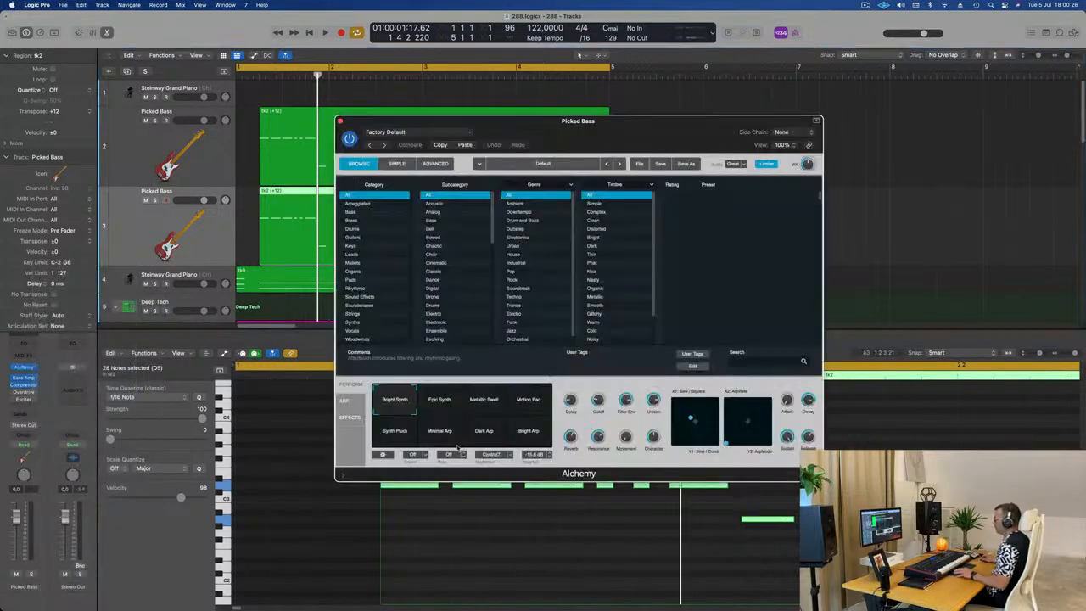
Step: Delete every note in the duplicated bass region except the first one
{"action": "scroll", "coordinate": [453, 460], "scroll_direction": "down", "scroll_amount": 10}
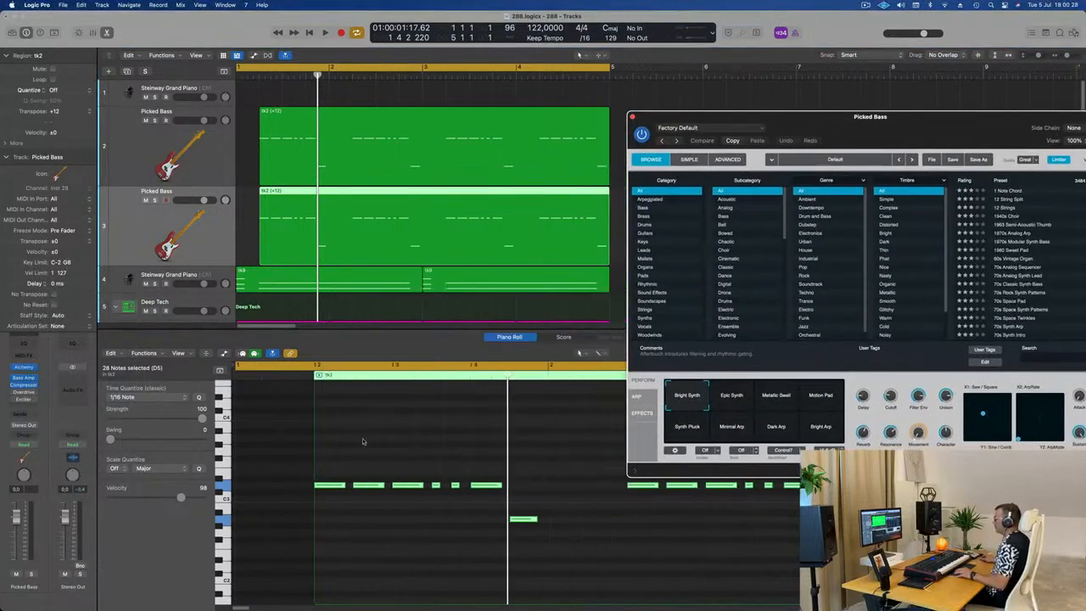
{"action": "left_click_drag", "start_coordinate": [260, 470], "coordinate": [507, 525]}
{"action": "key", "text": "Delete"}
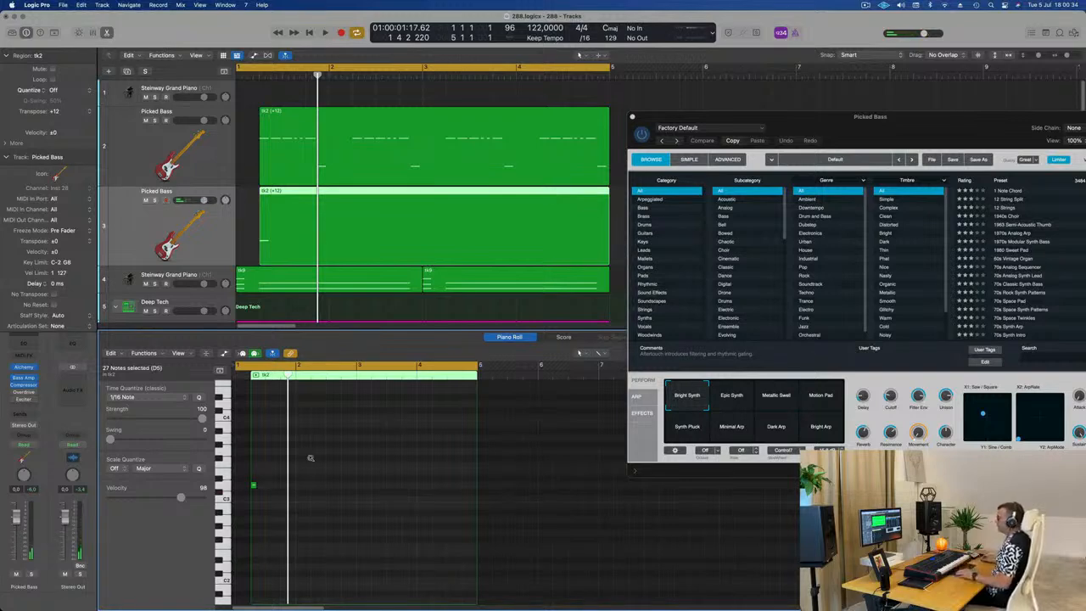
{"action": "scroll", "coordinate": [311, 459], "scroll_direction": "down", "scroll_amount": 5}
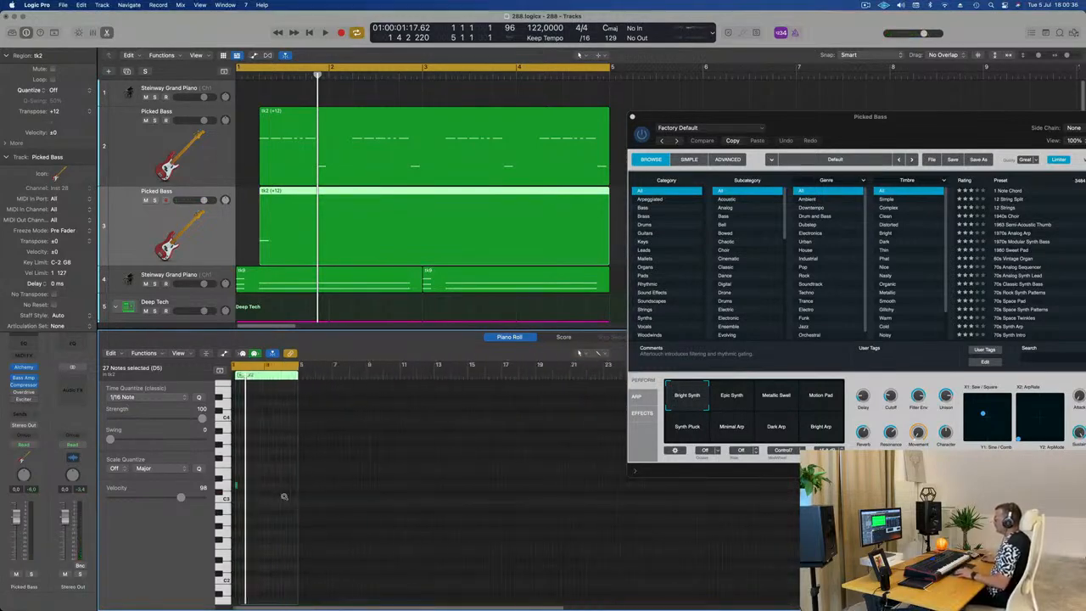
Step: Lengthen the remaining note so that it sustains to the start of bar 2
{"action": "scroll", "coordinate": [284, 497], "scroll_direction": "up", "scroll_amount": 6}
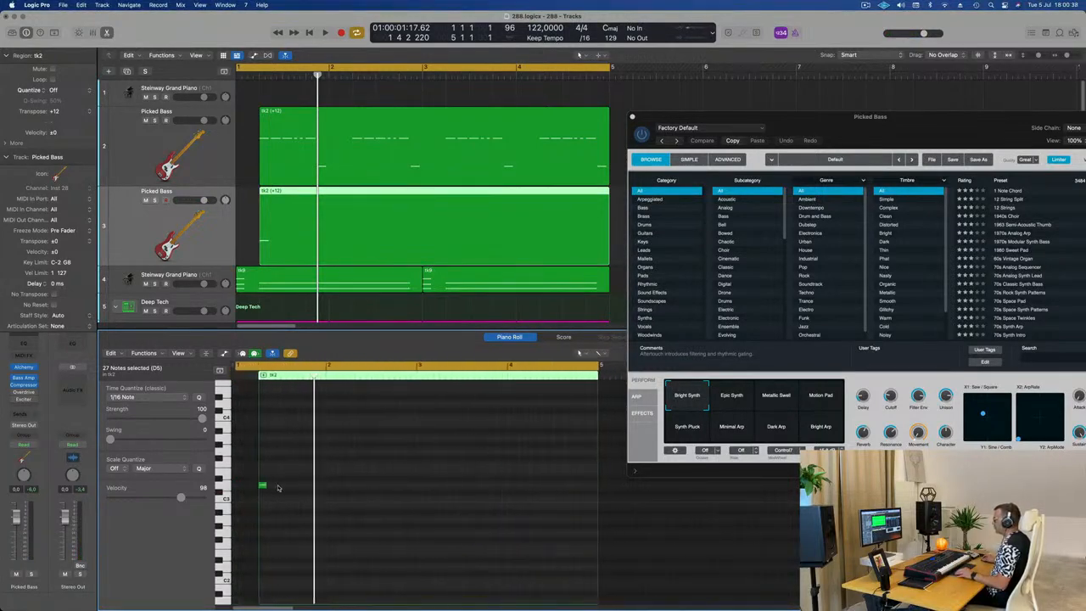
{"action": "left_click", "coordinate": [264, 487]}
{"action": "left_click_drag", "start_coordinate": [264, 485], "coordinate": [323, 496]}
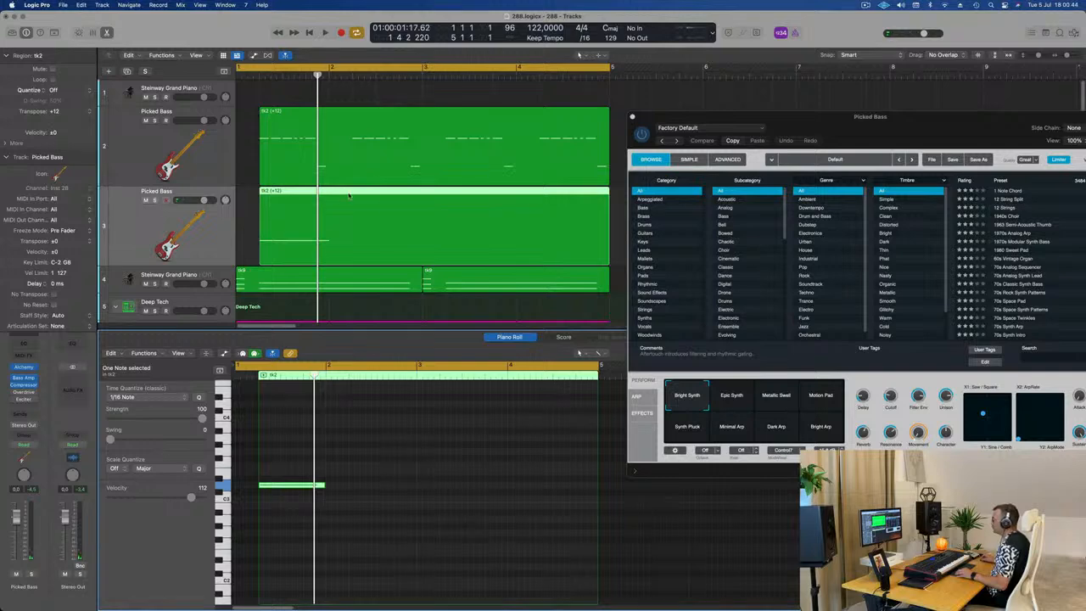
Step: Move the duplicated region to start at bar 1 and extend its end to bar 5
{"action": "left_click_drag", "start_coordinate": [348, 196], "coordinate": [326, 195]}
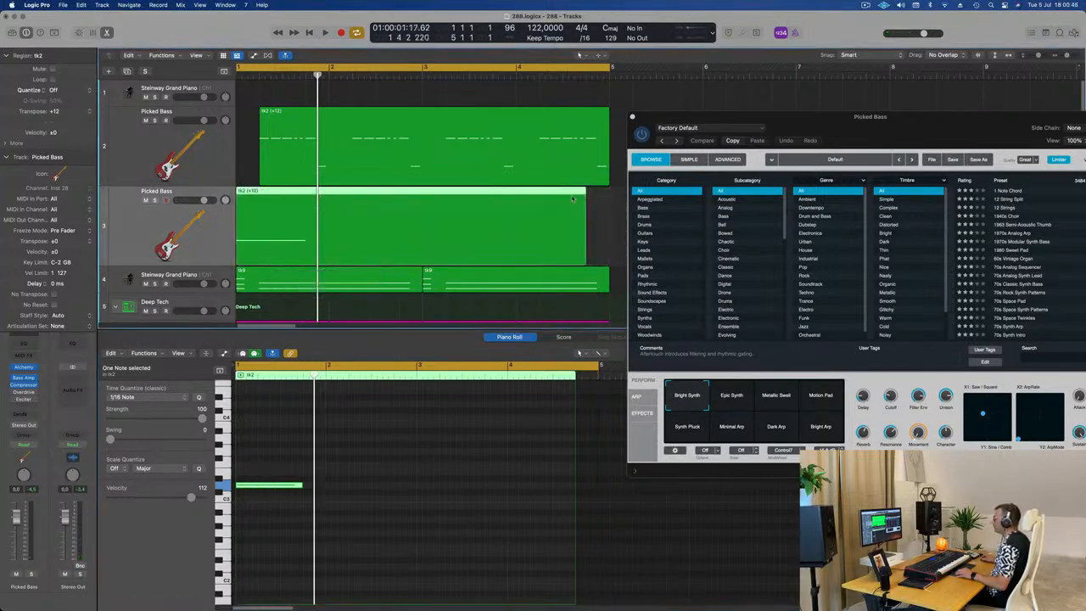
{"action": "left_click_drag", "start_coordinate": [586, 194], "coordinate": [595, 195]}
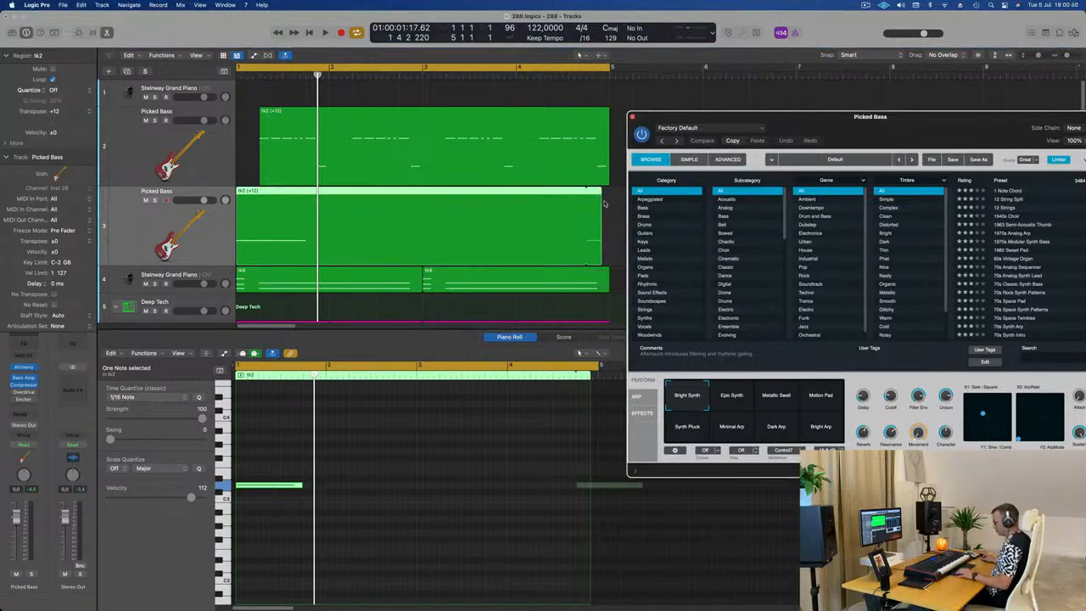
{"action": "key", "text": "super+z"}
{"action": "left_click", "coordinate": [592, 231]}
{"action": "left_click", "coordinate": [584, 242]}
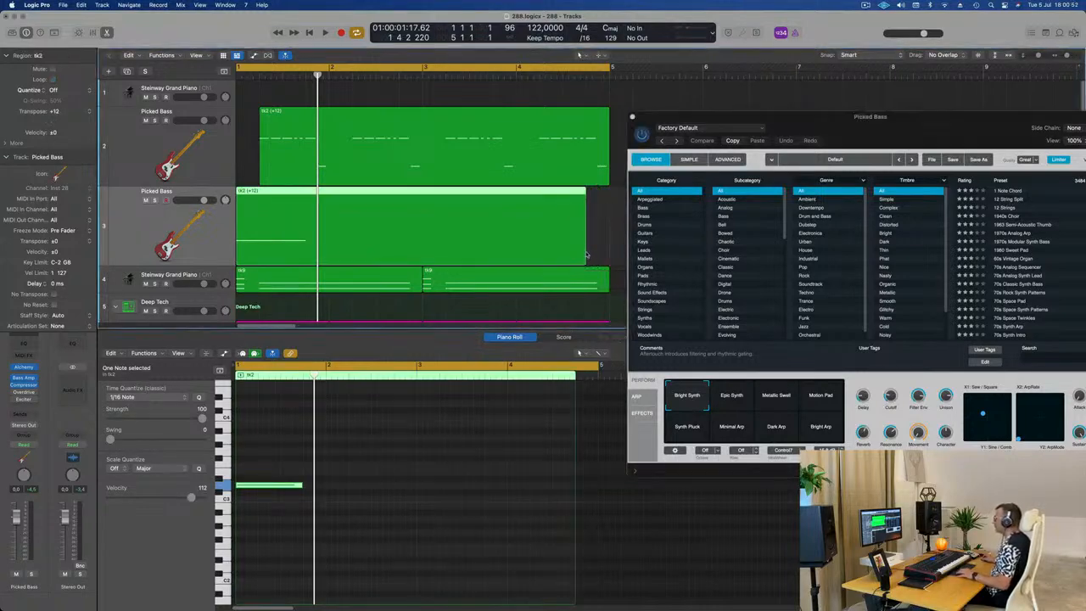
{"action": "left_click", "coordinate": [587, 256]}
{"action": "left_click_drag", "start_coordinate": [583, 254], "coordinate": [610, 254]}
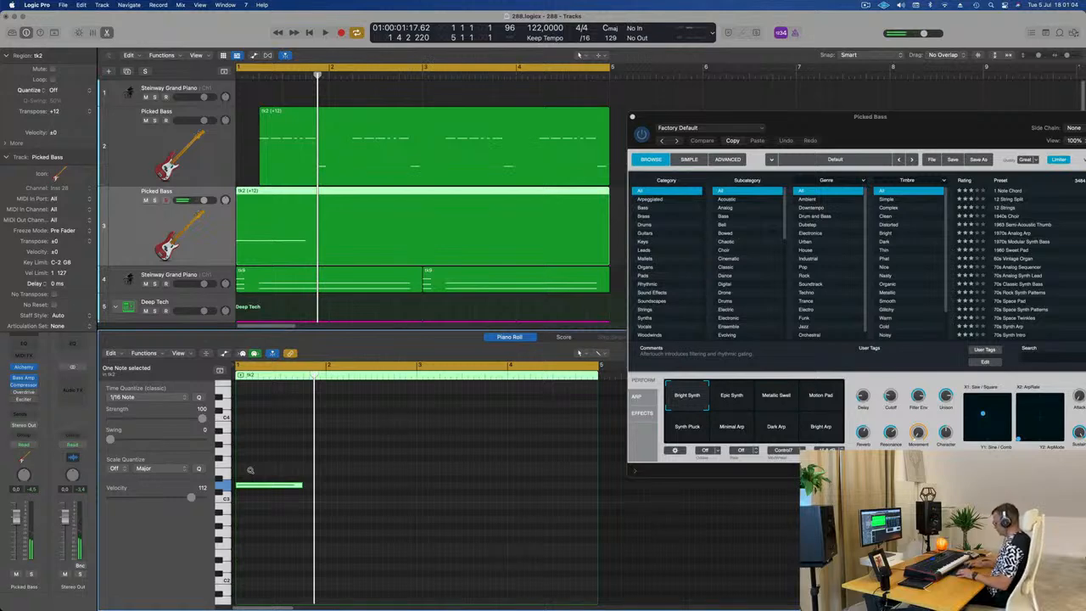
Step: Transpose the sustained note down two octaves and play it back
{"action": "key", "text": "alt+shift+Down"}
{"action": "scroll", "coordinate": [251, 473], "scroll_direction": "down", "scroll_amount": 6}
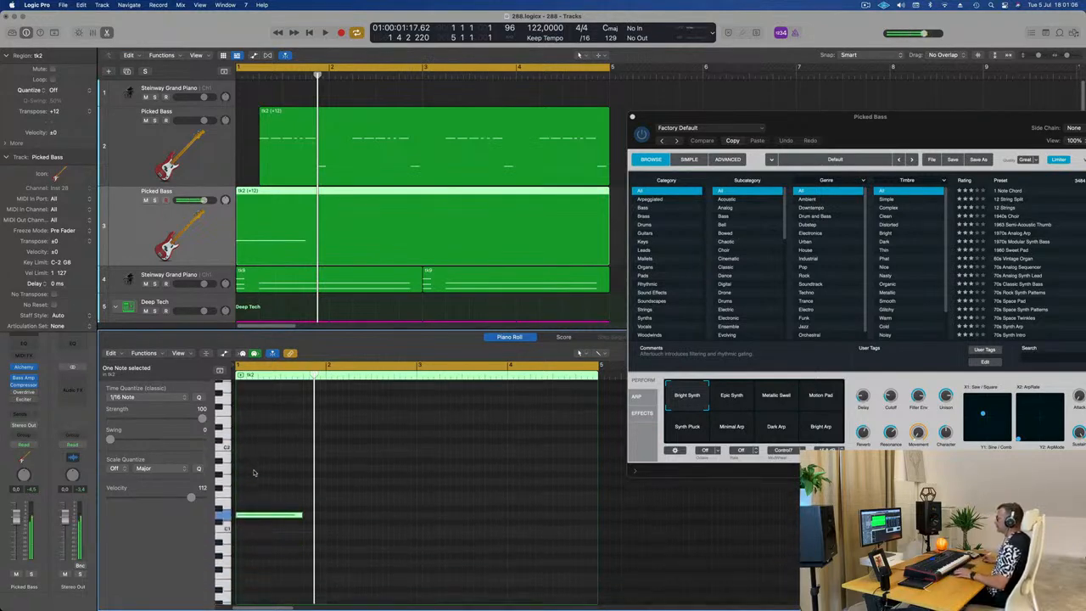
{"action": "key", "text": "space"}
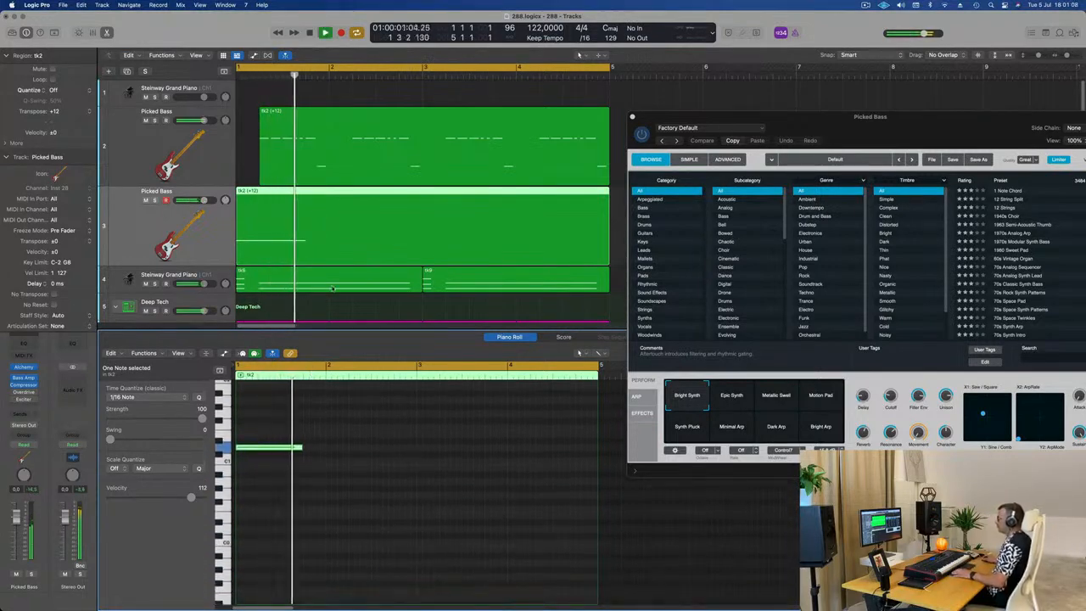
{"action": "key", "text": "space"}
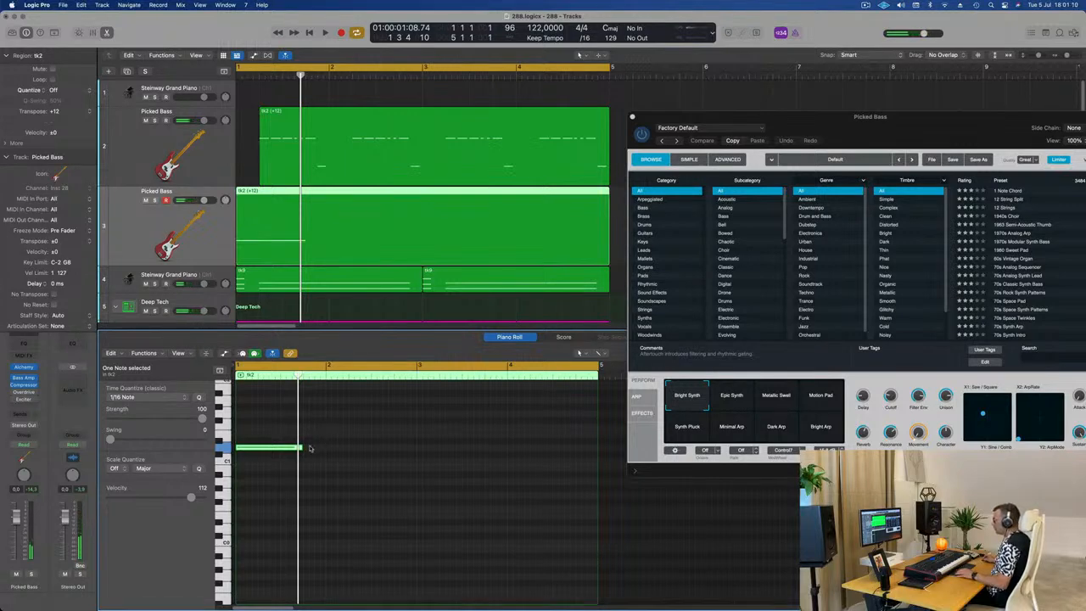
Step: Copy the sustained note to the starts of bars 2, 3 and 4
{"action": "left_click_drag", "start_coordinate": [262, 450], "coordinate": [356, 456]}
{"action": "left_click", "coordinate": [276, 453], "text": "shift"}
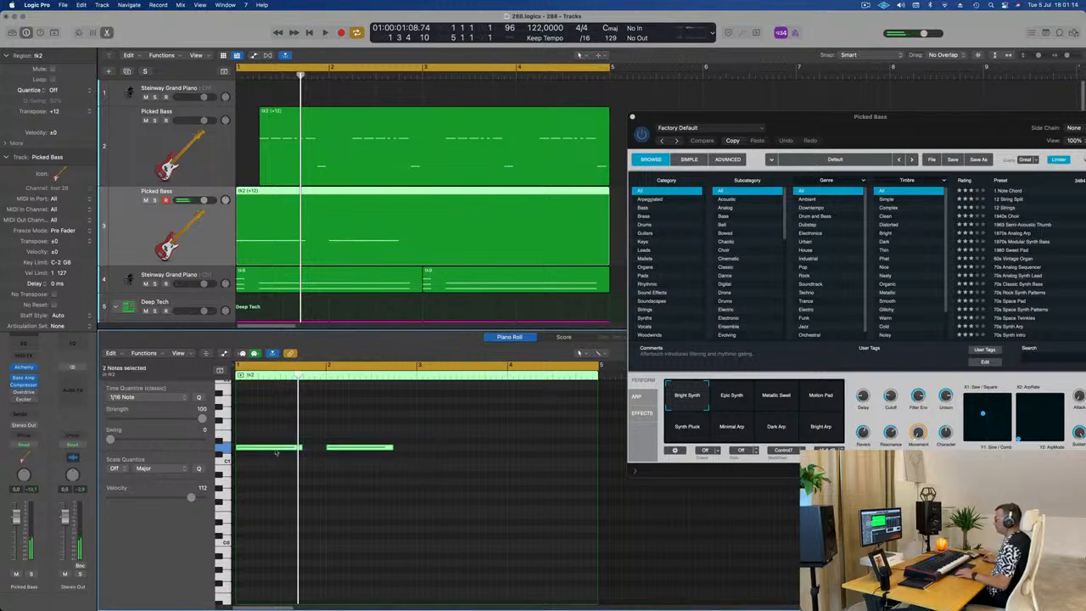
{"action": "left_click_drag", "start_coordinate": [271, 451], "coordinate": [452, 454]}
Step: Lower the Alchemy track's volume to about -6 dB while auditioning the loop
{"action": "key", "text": "space"}
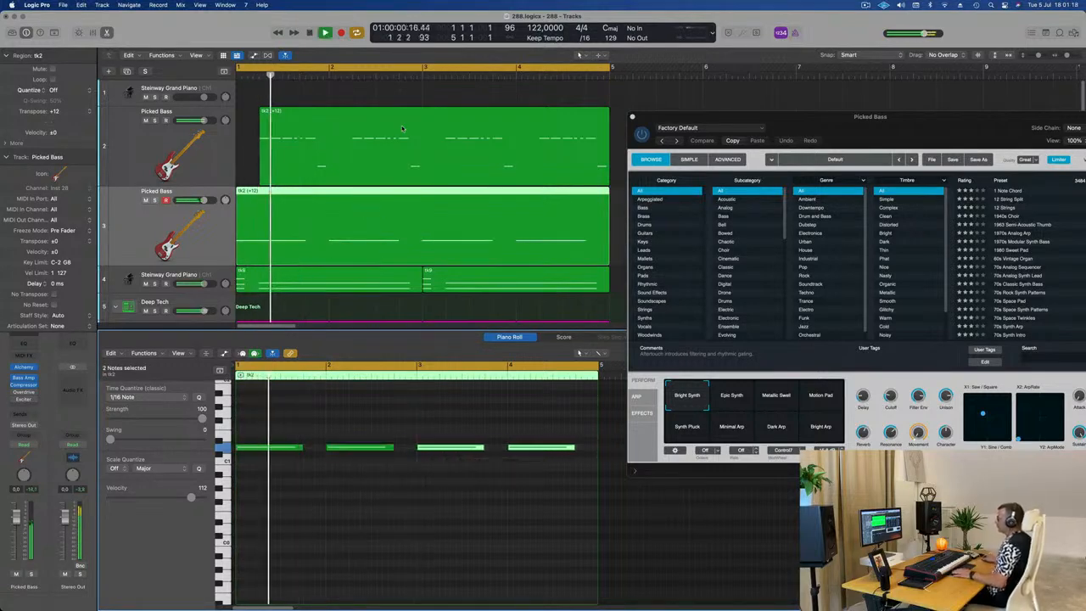
{"action": "key", "text": "space"}
{"action": "key", "text": "space"}
{"action": "left_click", "coordinate": [15, 520]}
{"action": "key", "text": "space"}
{"action": "key", "text": "space"}
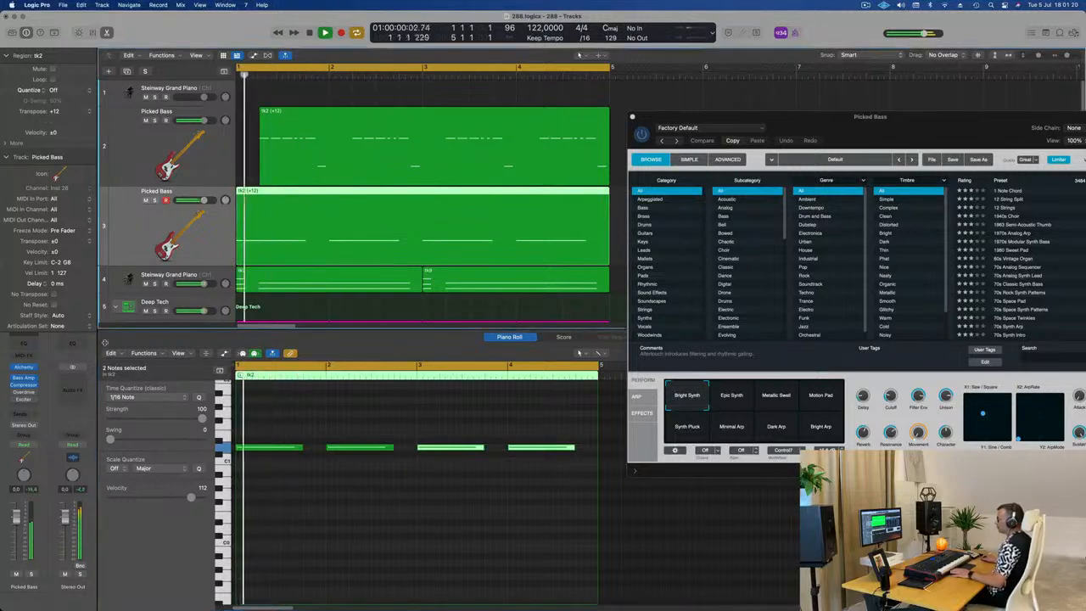
{"action": "key", "text": "space"}
{"action": "key", "text": "space"}
{"action": "left_click_drag", "start_coordinate": [15, 520], "coordinate": [15, 533]}
Step: Mute the original Picked Bass track and play the loop to hear the sustained Alchemy part
{"action": "key", "text": "space"}
{"action": "key", "text": "space"}
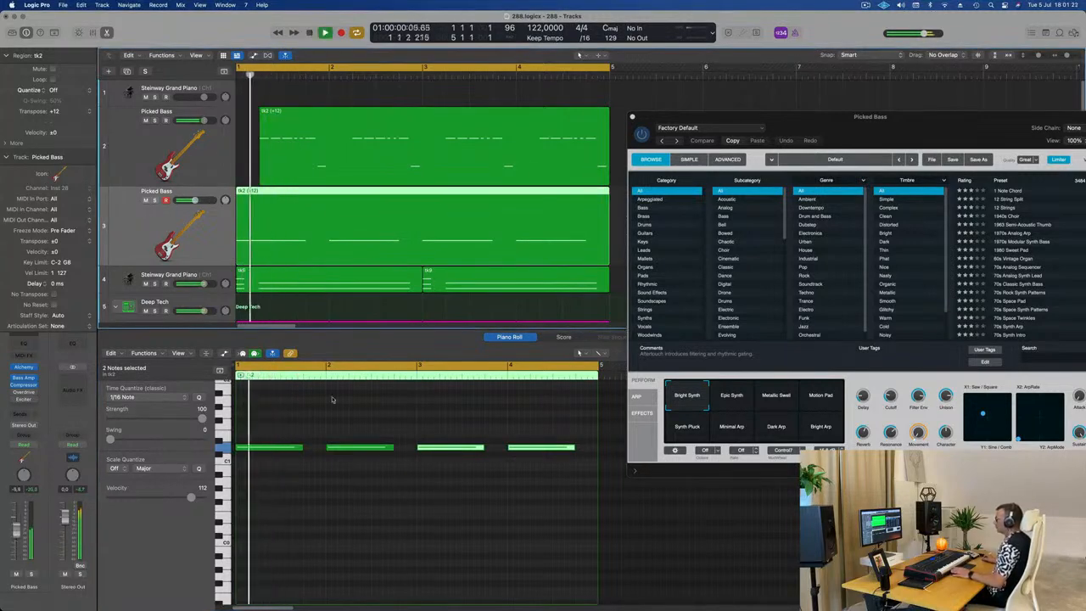
{"action": "left_click_drag", "start_coordinate": [893, 132], "coordinate": [678, 204]}
{"action": "key", "text": "space"}
{"action": "key", "text": "space"}
{"action": "key", "text": "space"}
{"action": "left_click", "coordinate": [145, 120]}
{"action": "key", "text": "space"}
{"action": "key", "text": "space"}
{"action": "key", "text": "space"}
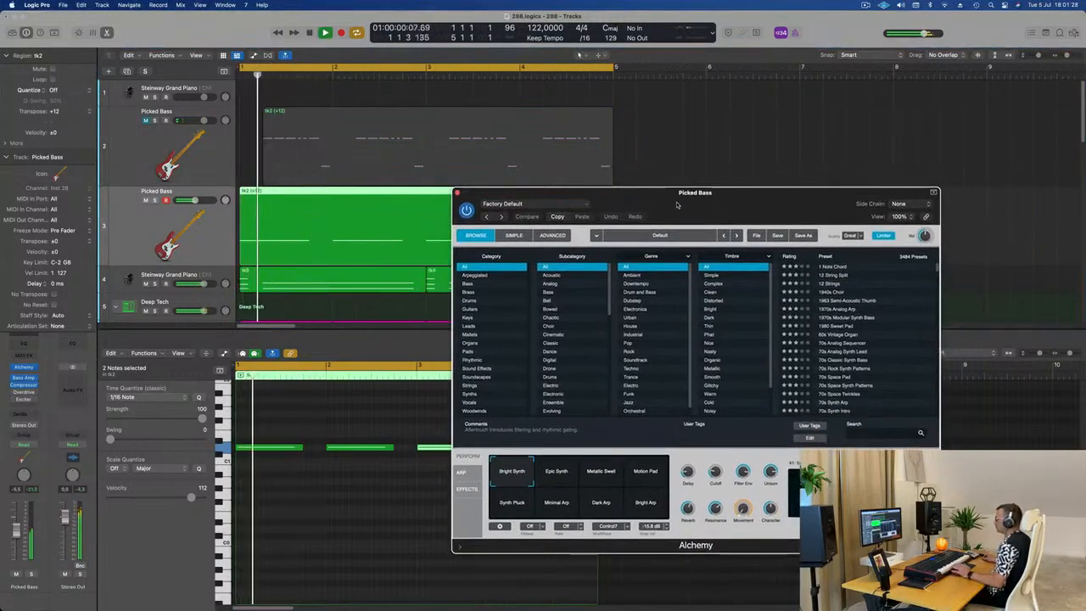
{"action": "key", "text": "space"}
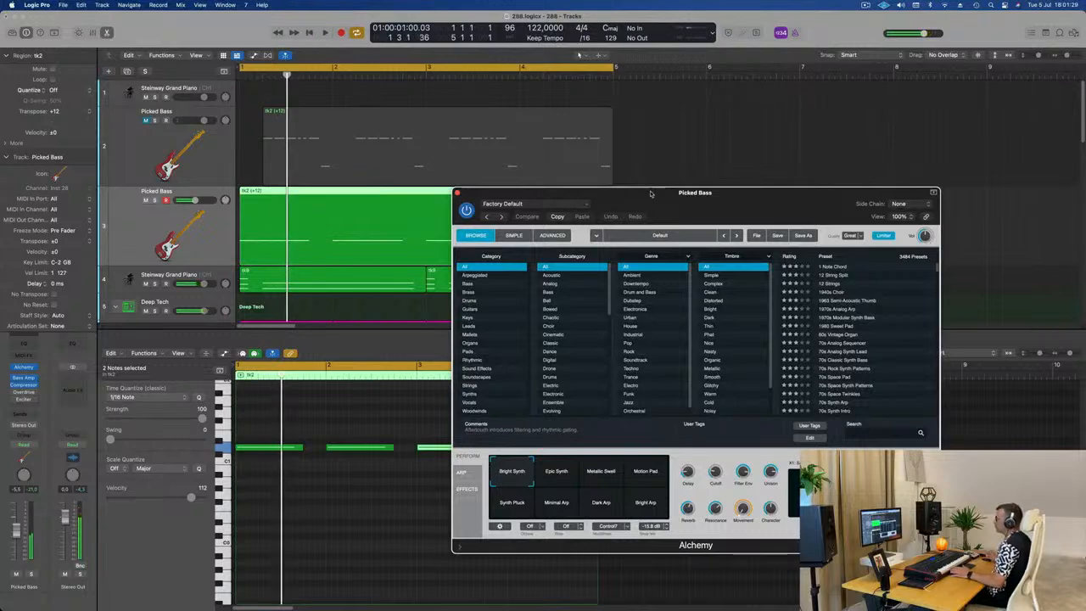
Step: Load Alchemy's Prophetic Brass preset from the Brass category and audition it in the loop
{"action": "left_click", "coordinate": [468, 292]}
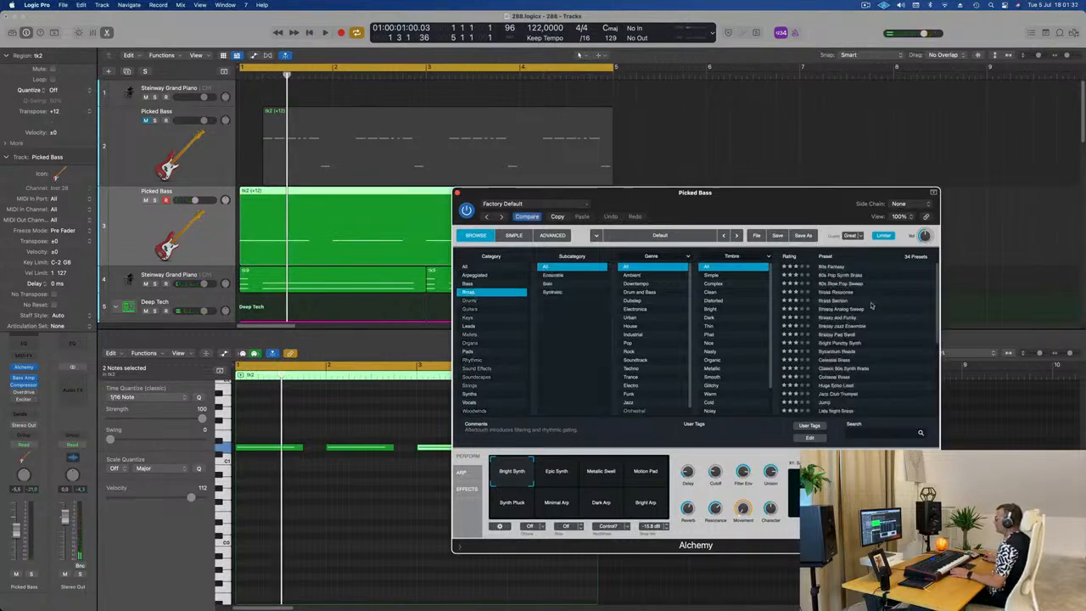
{"action": "scroll", "coordinate": [854, 332], "scroll_direction": "down", "scroll_amount": 5}
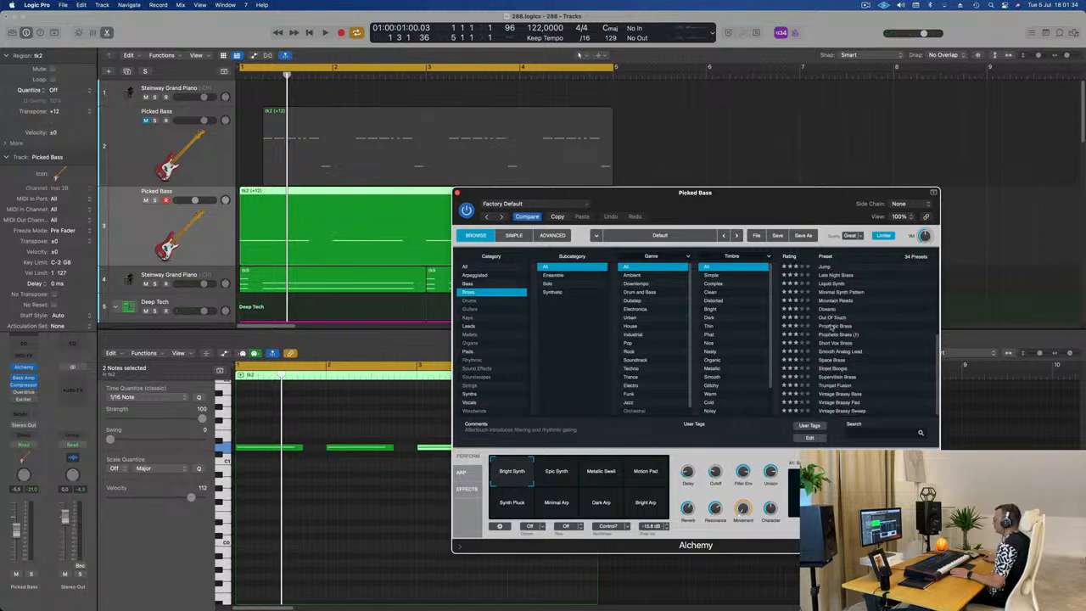
{"action": "left_click", "coordinate": [830, 328]}
{"action": "left_click_drag", "start_coordinate": [741, 213], "coordinate": [770, 207]}
{"action": "key", "text": "space"}
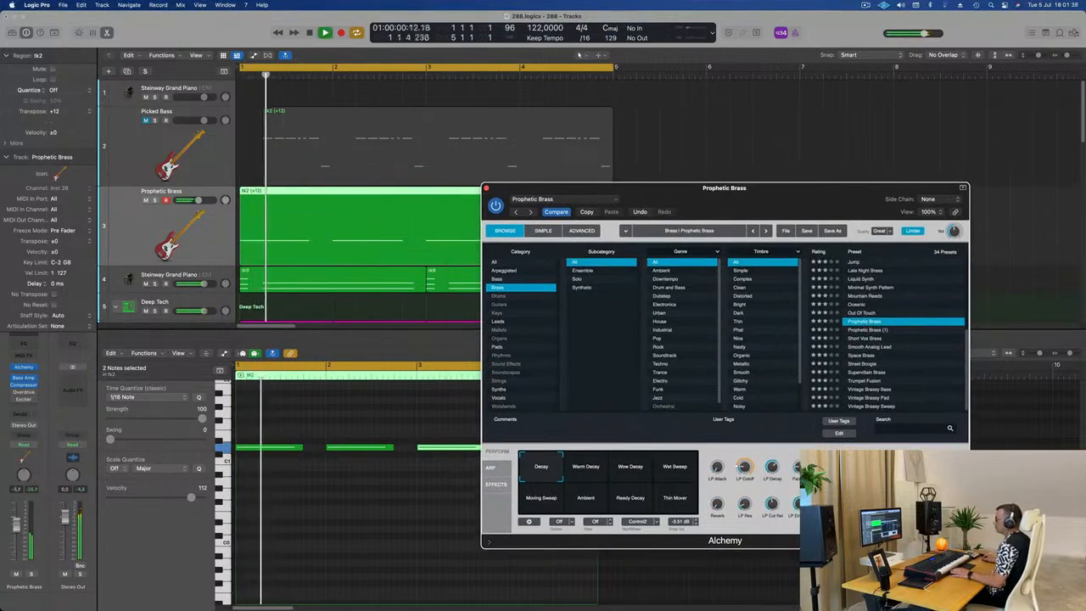
{"action": "left_click", "coordinate": [242, 76]}
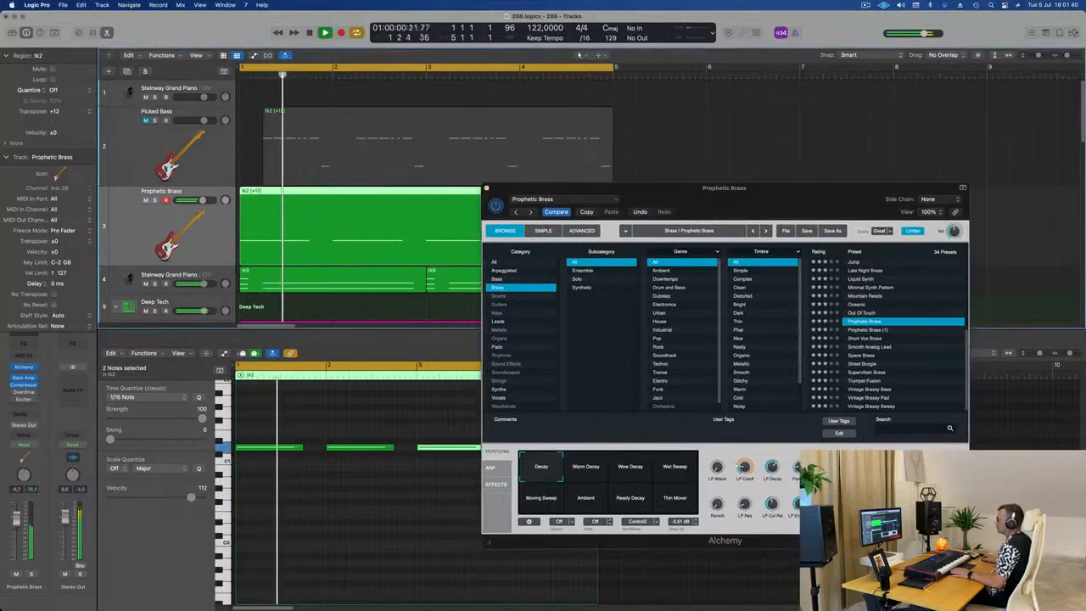
{"action": "left_click_drag", "start_coordinate": [753, 187], "coordinate": [925, 179]}
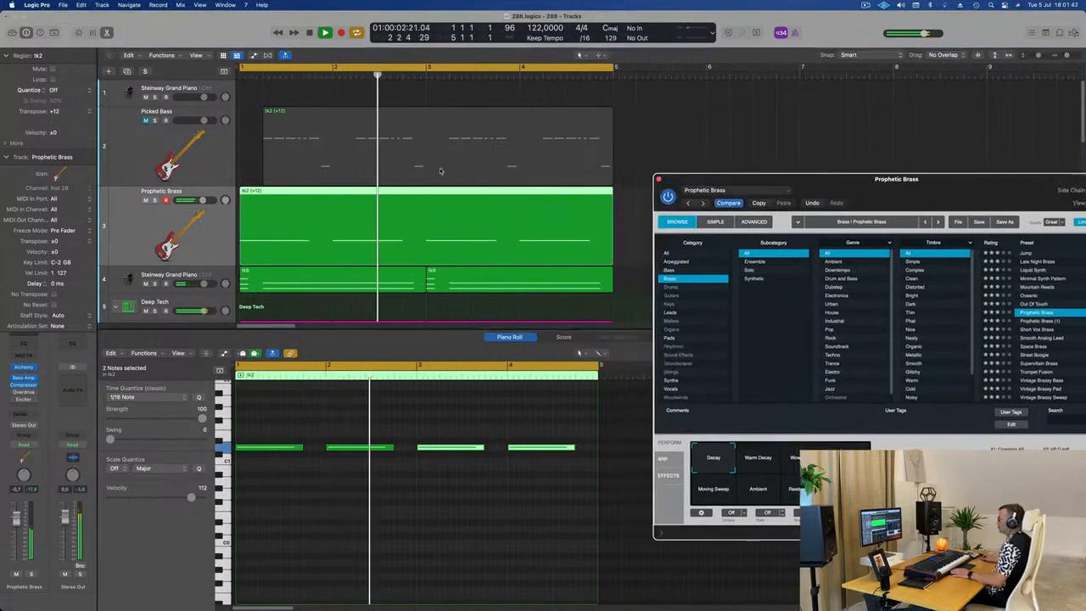
Step: Duplicate the muted Picked Bass track and copy its region onto the new track
{"action": "left_click", "coordinate": [203, 161]}
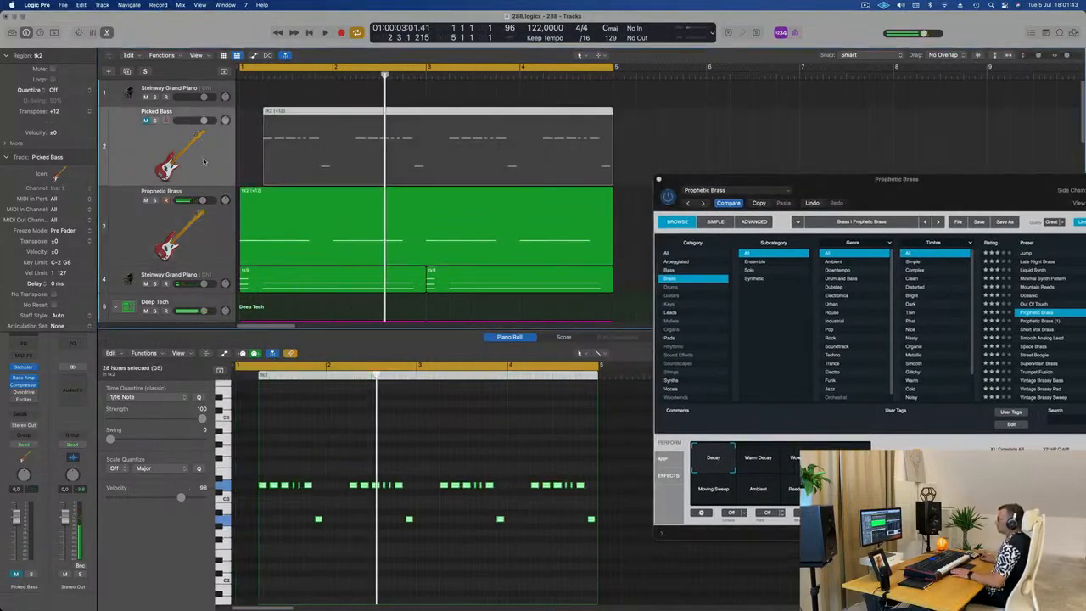
{"action": "left_click", "coordinate": [127, 72]}
{"action": "left_click", "coordinate": [352, 138]}
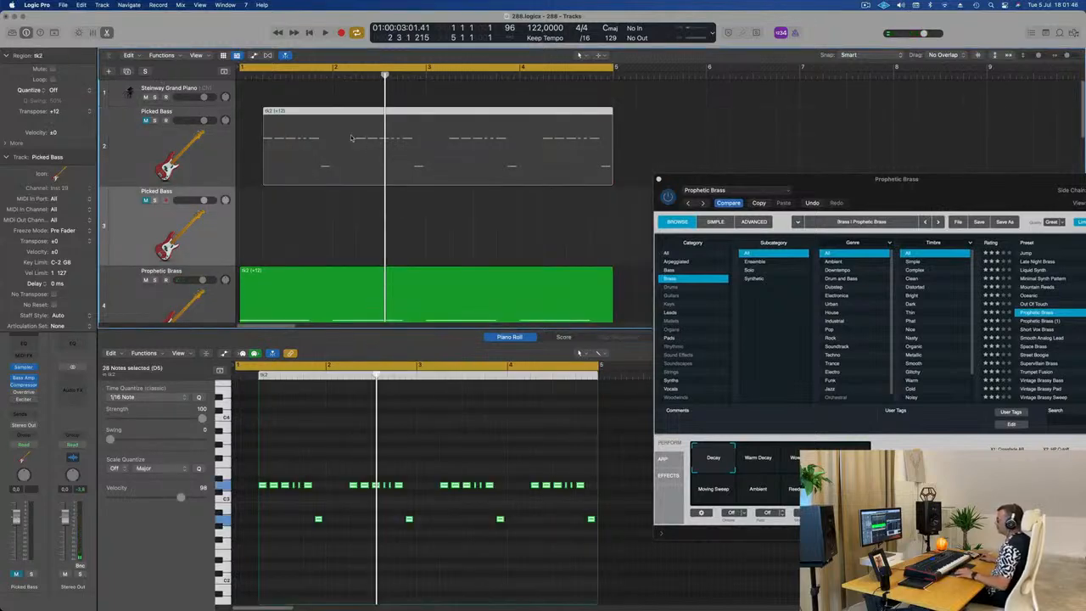
{"action": "left_click_drag", "start_coordinate": [346, 176], "coordinate": [348, 219]}
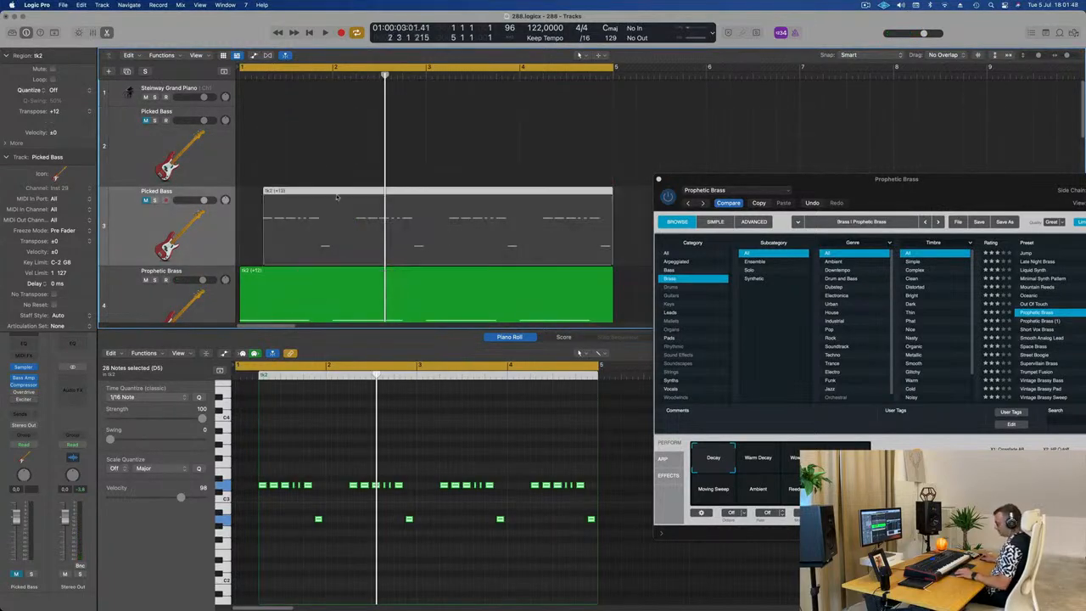
{"action": "key", "text": "super+z"}
{"action": "left_click_drag", "start_coordinate": [346, 111], "coordinate": [348, 236]}
Step: Extend the copied region's start back to bar 1 and delete its upper row of notes, keeping the low notes
{"action": "left_click_drag", "start_coordinate": [244, 255], "coordinate": [240, 255]}
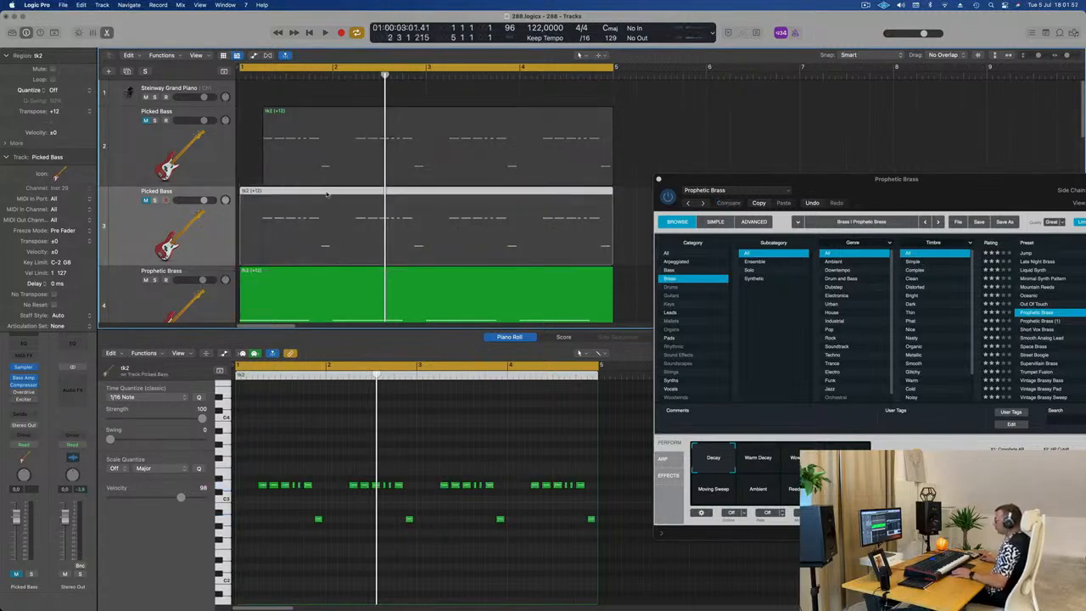
{"action": "left_click_drag", "start_coordinate": [257, 465], "coordinate": [608, 493]}
{"action": "key", "text": "Delete"}
{"action": "scroll", "coordinate": [339, 541], "scroll_direction": "up", "scroll_amount": 5}
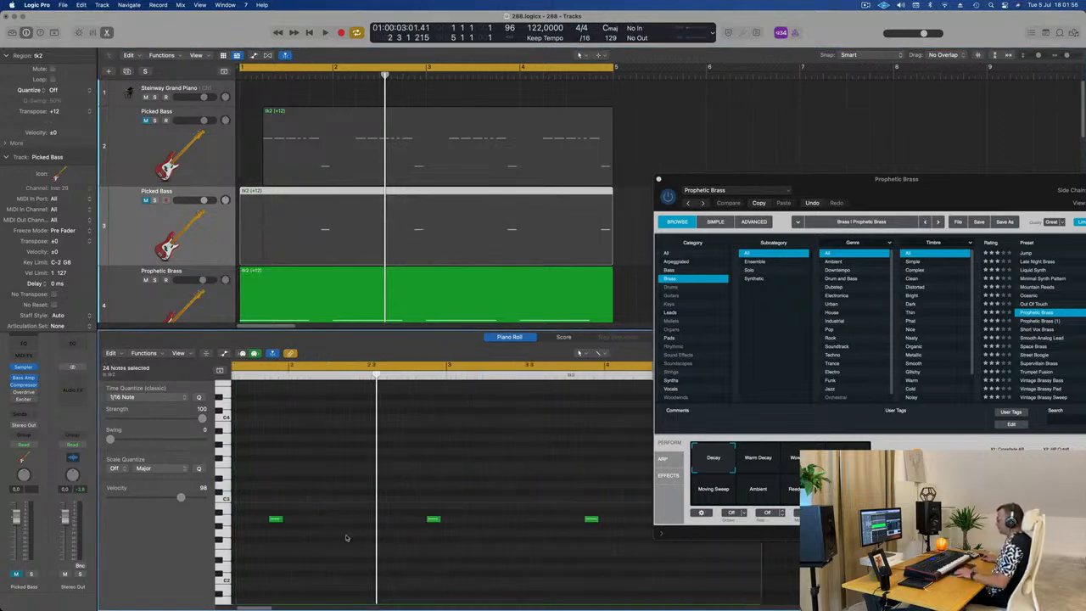
Step: Keep only the first A2 note of the copied Picked Bass region, delete the other three and lengthen it to one beat
{"action": "scroll", "coordinate": [317, 521], "scroll_direction": "left", "scroll_amount": 3}
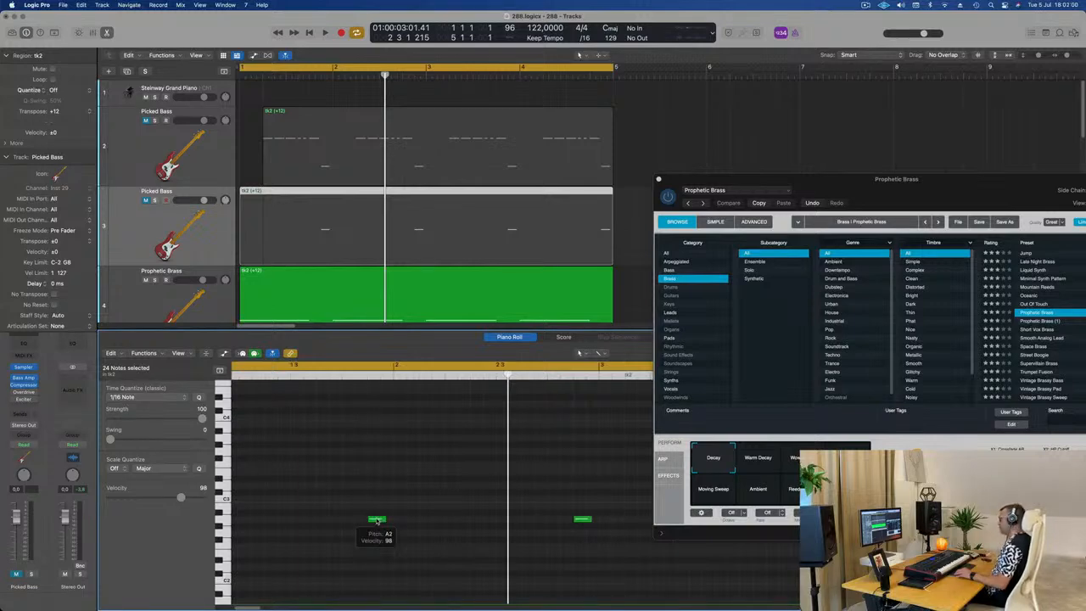
{"action": "left_click_drag", "start_coordinate": [376, 519], "coordinate": [660, 535]}
{"action": "scroll", "coordinate": [405, 523], "scroll_direction": "down", "scroll_amount": 2}
{"action": "scroll", "coordinate": [405, 523], "scroll_direction": "down", "scroll_amount": 3}
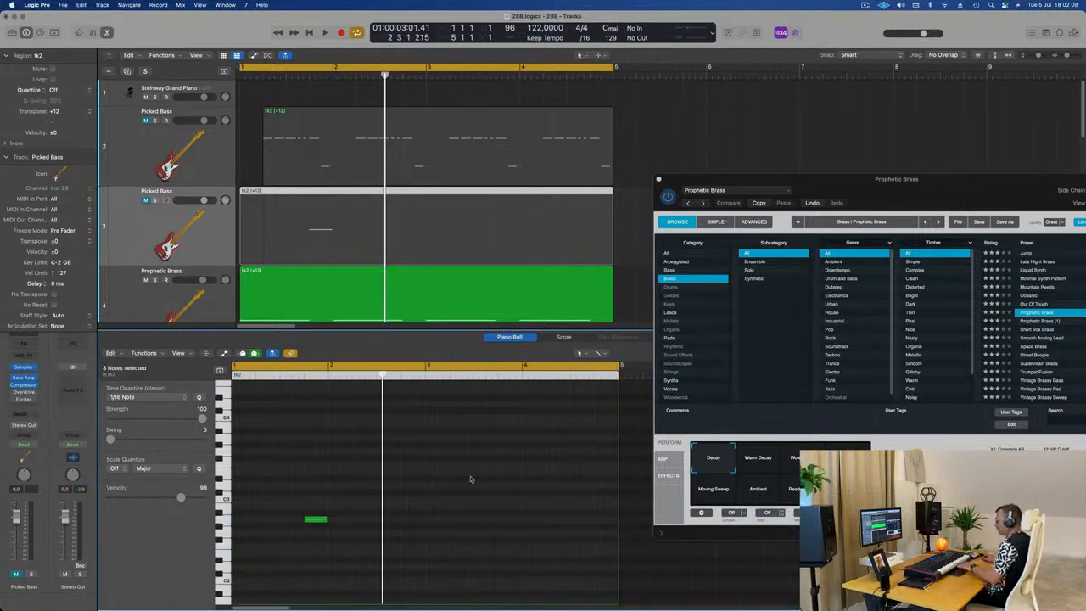
Step: Copy the lengthened A2 note to the same position in bars 2, 3 and 4
{"action": "left_click_drag", "start_coordinate": [317, 522], "coordinate": [413, 520]}
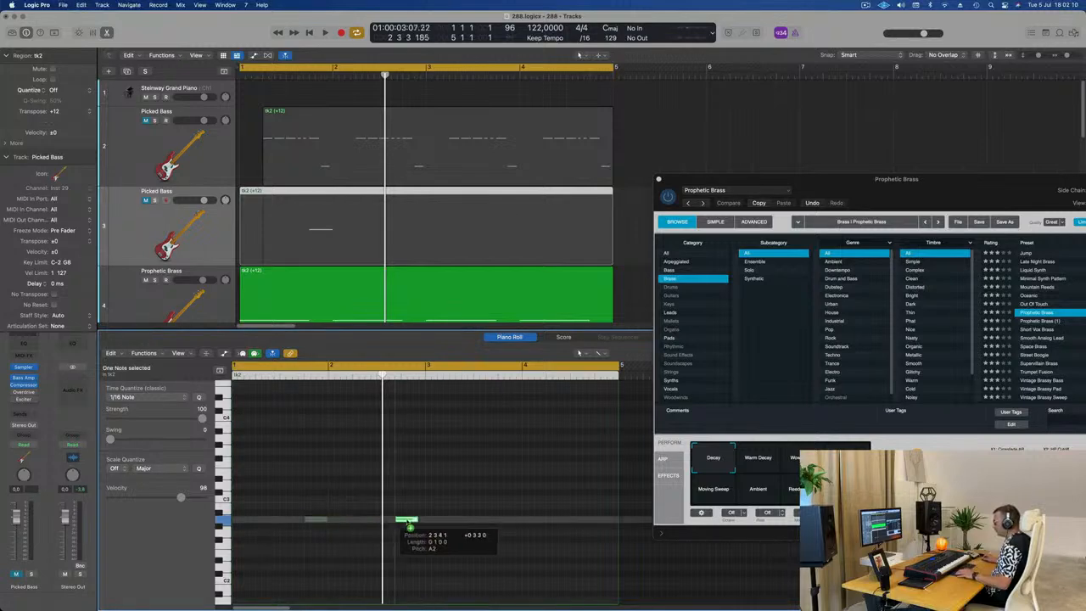
{"action": "left_click", "coordinate": [313, 519], "text": "shift"}
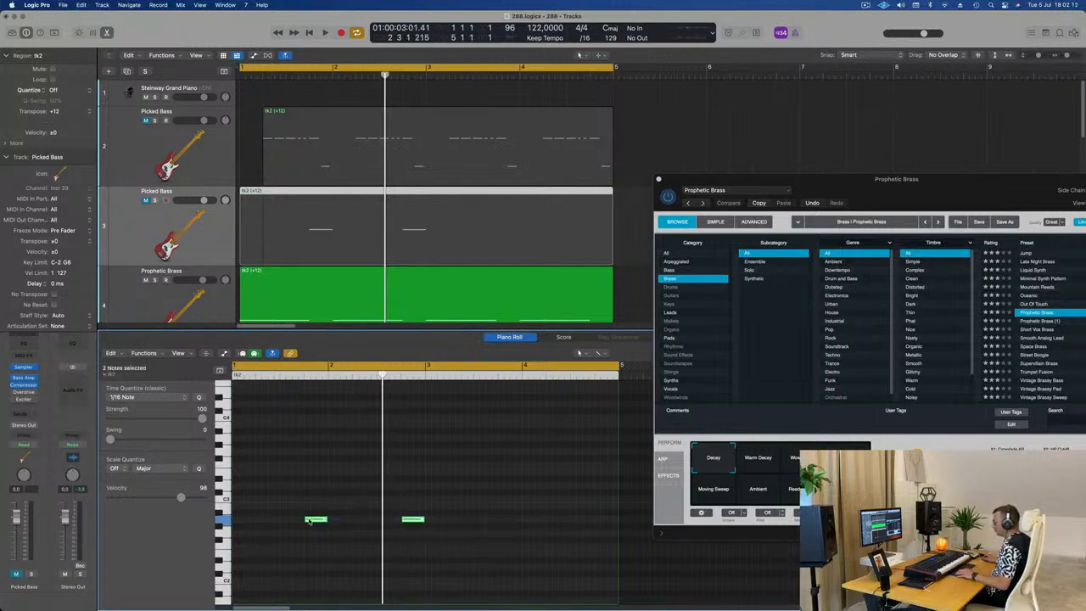
{"action": "left_click_drag", "start_coordinate": [413, 520], "coordinate": [510, 520]}
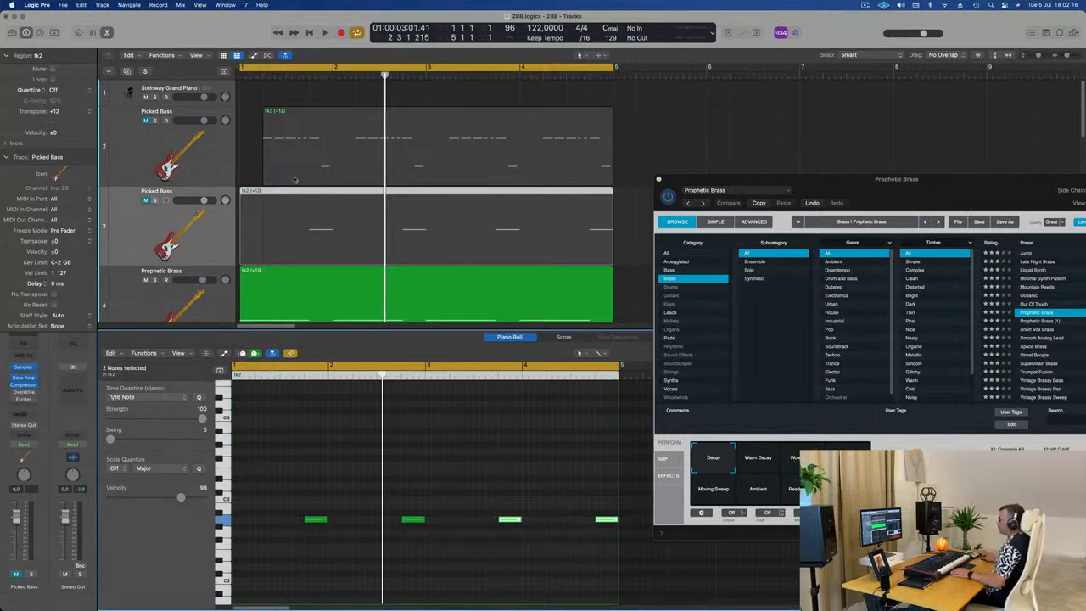
Step: Play the loop, unmute the second Picked Bass track and lower its volume to about -5 dB
{"action": "scroll", "coordinate": [289, 182], "scroll_direction": "down", "scroll_amount": 3}
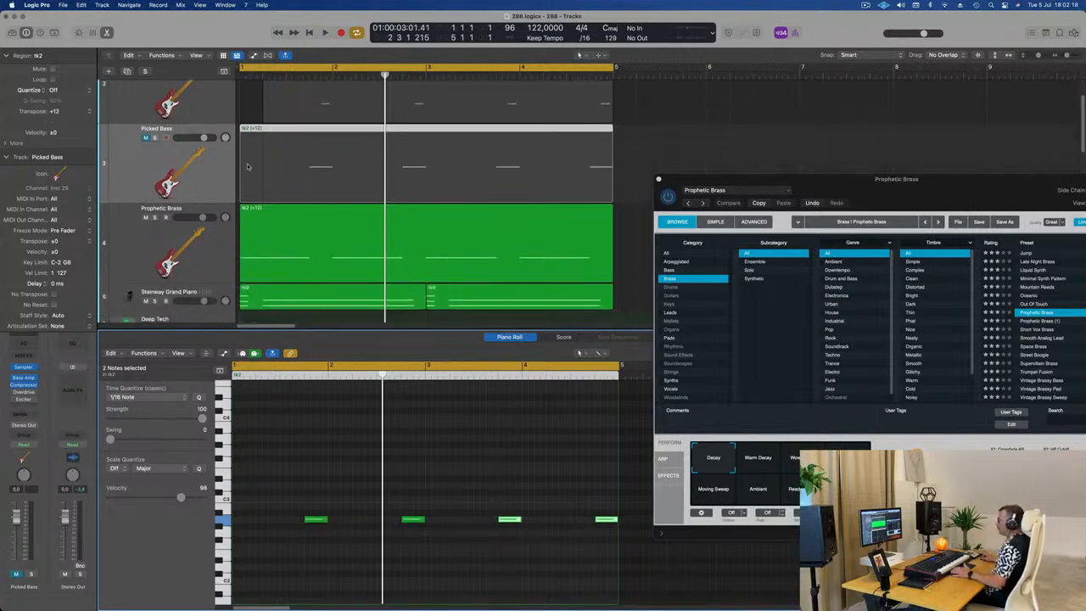
{"action": "key", "text": "space"}
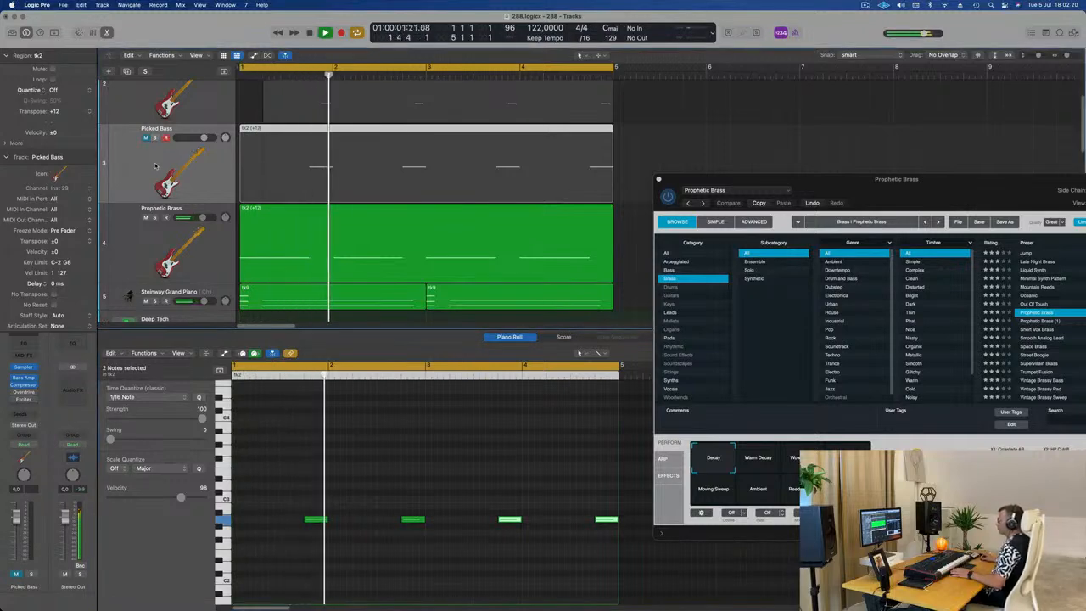
{"action": "key", "text": "space"}
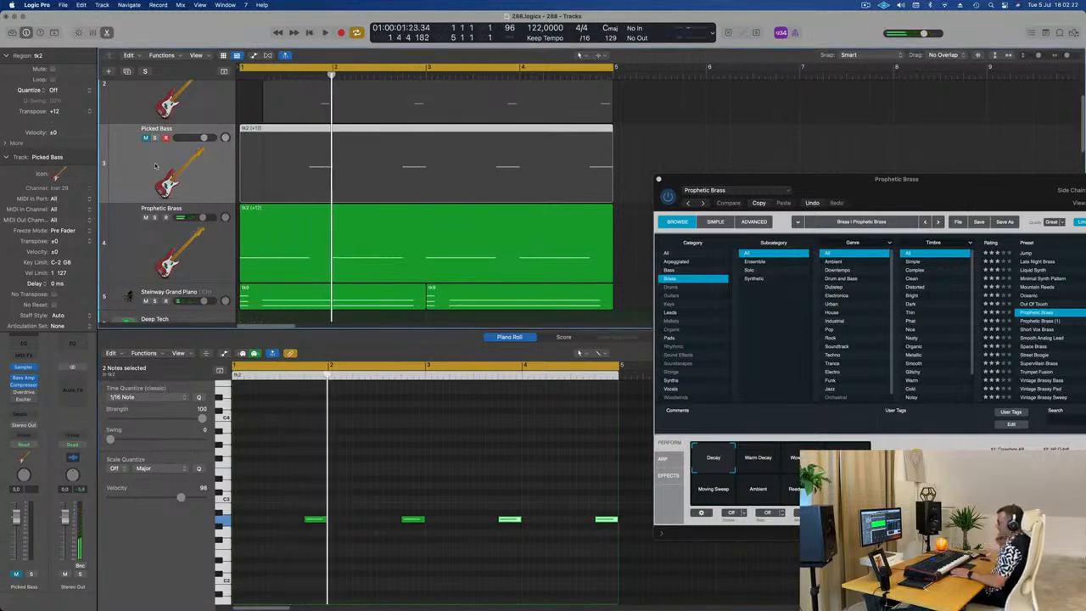
{"action": "key", "text": "space"}
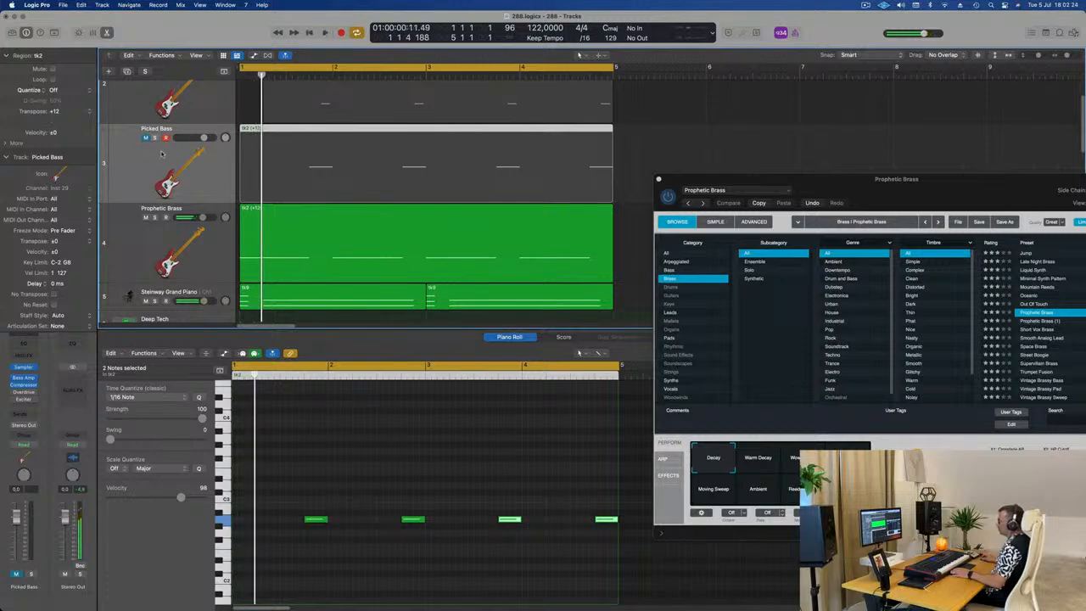
{"action": "left_click", "coordinate": [16, 574]}
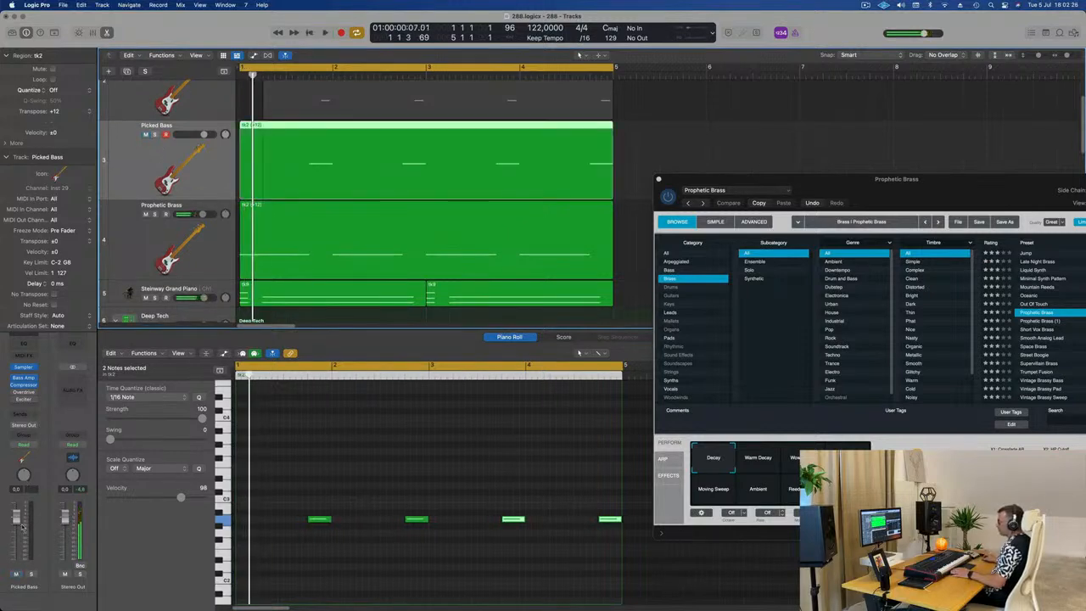
{"action": "left_click_drag", "start_coordinate": [17, 517], "coordinate": [17, 530]}
{"action": "key", "text": "Return"}
{"action": "key", "text": "space"}
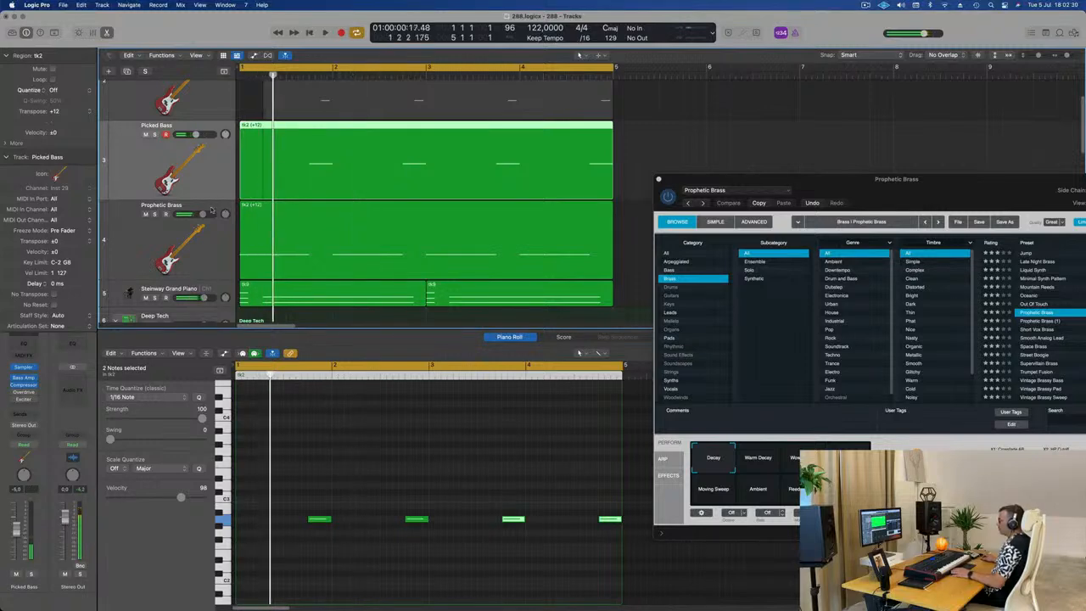
Step: Duplicate the Prophetic Brass track, move the simplified region from the second Picked Bass track onto it and play the loop
{"action": "left_click", "coordinate": [168, 227]}
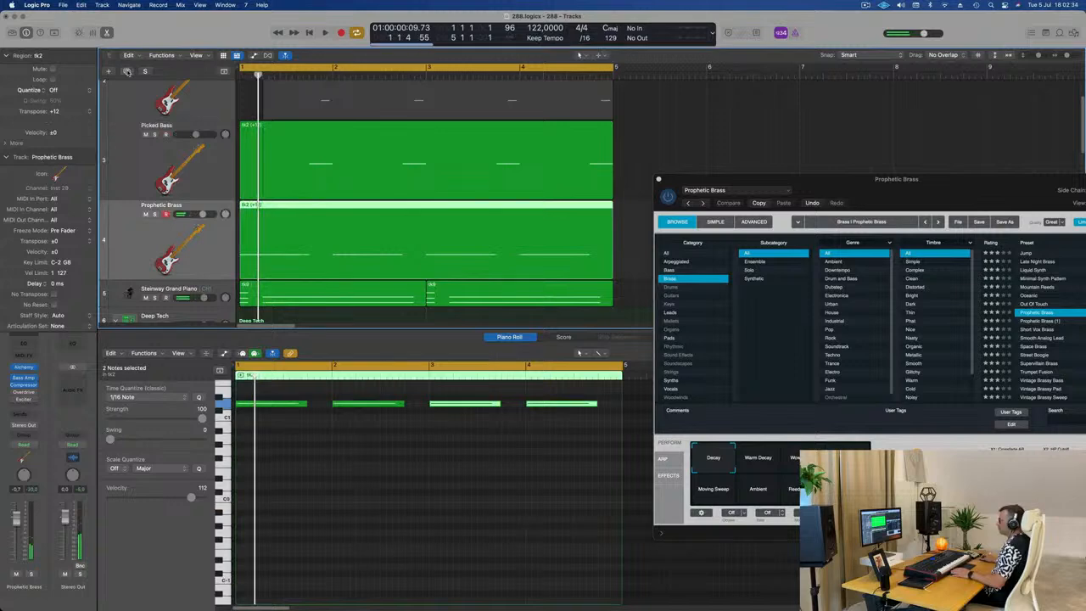
{"action": "key", "text": "super+d"}
{"action": "left_click_drag", "start_coordinate": [307, 129], "coordinate": [276, 278]}
{"action": "key", "text": "space"}
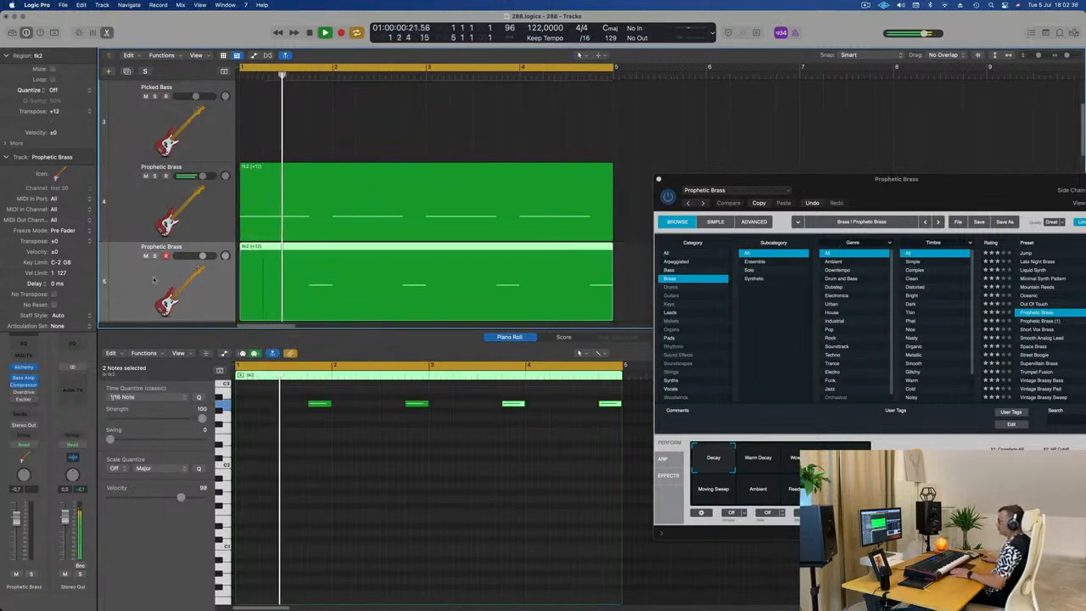
{"action": "key", "text": "space"}
{"action": "key", "text": "space"}
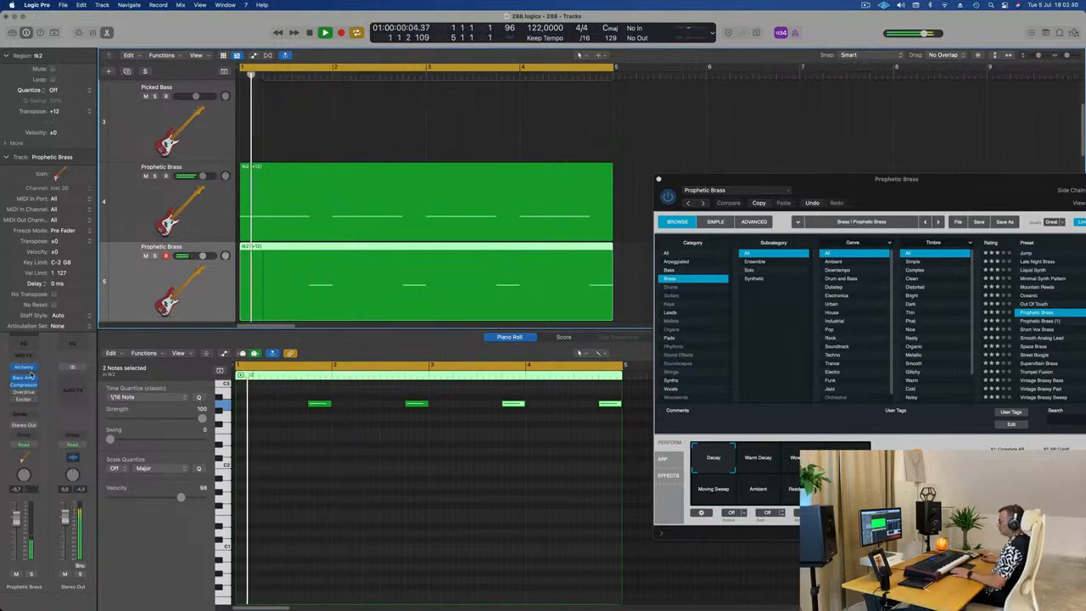
Step: Open the duplicated track's Alchemy instrument, place its window beside the first one and replay the loop
{"action": "left_click", "coordinate": [24, 369]}
{"action": "key", "text": "space"}
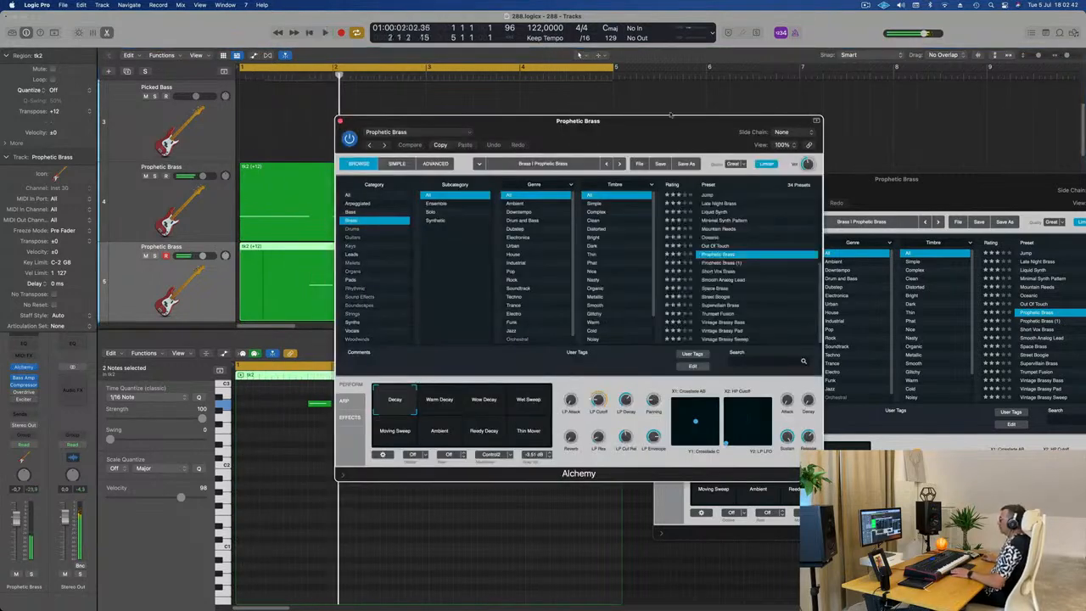
{"action": "key", "text": "space"}
{"action": "left_click_drag", "start_coordinate": [635, 133], "coordinate": [585, 197]}
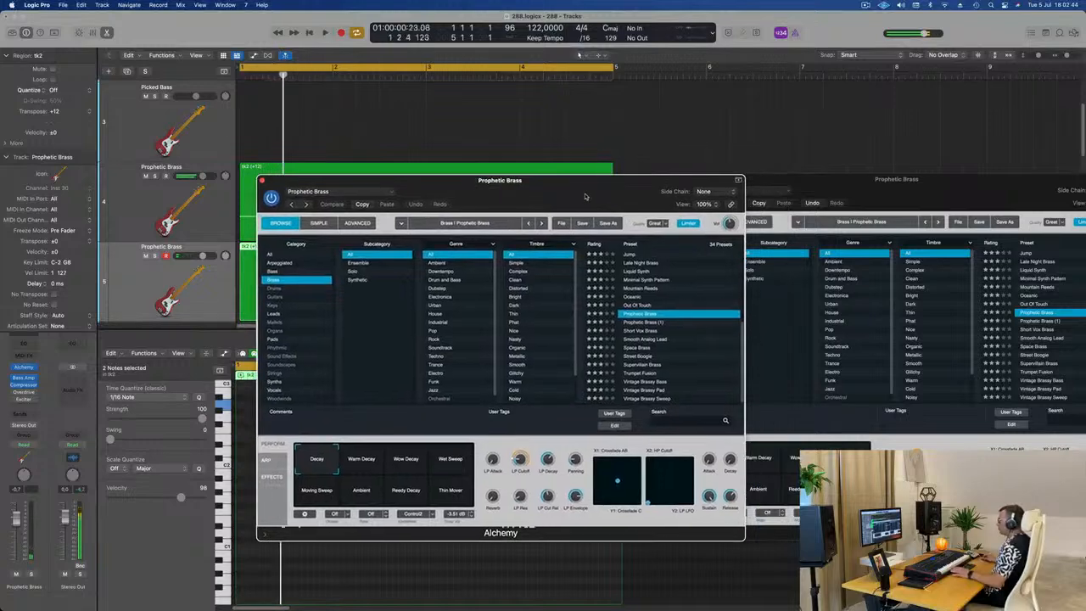
{"action": "key", "text": "space"}
{"action": "key", "text": "space"}
Step: Load the Alloy (1) preset from Alchemy's Bass category on the duplicated track and audition it in the loop
{"action": "key", "text": "space"}
{"action": "key", "text": "space"}
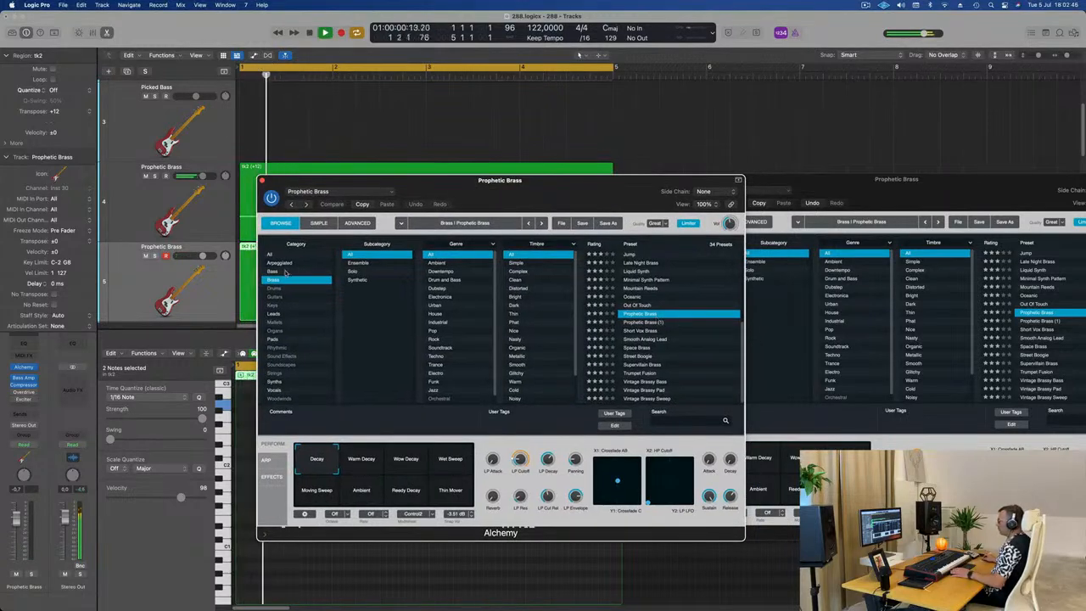
{"action": "left_click", "coordinate": [297, 271]}
{"action": "key", "text": "space"}
{"action": "key", "text": "space"}
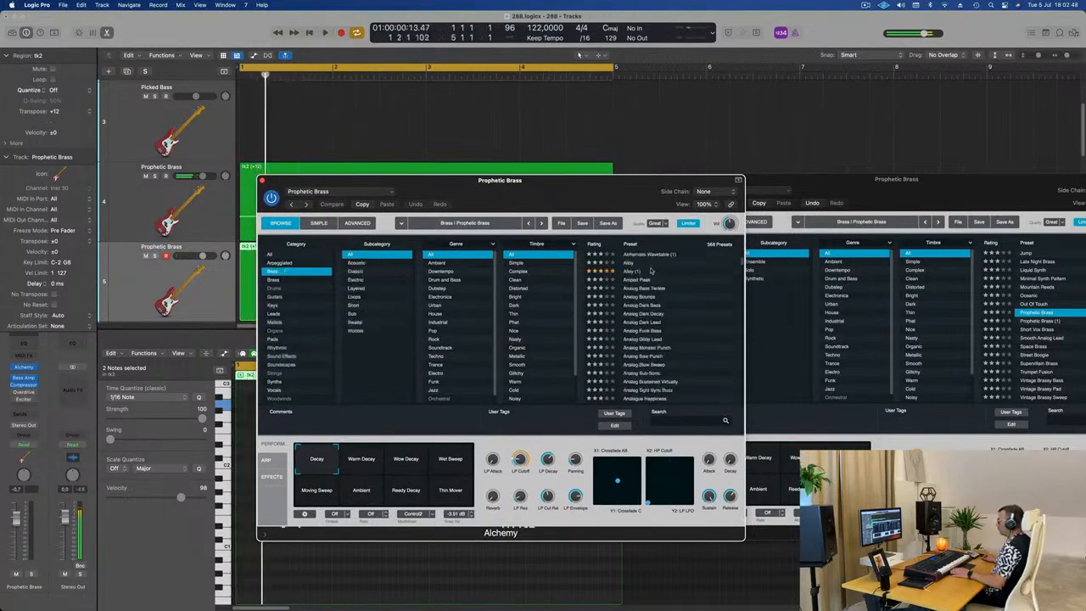
{"action": "left_click", "coordinate": [635, 272]}
{"action": "key", "text": "space"}
{"action": "key", "text": "space"}
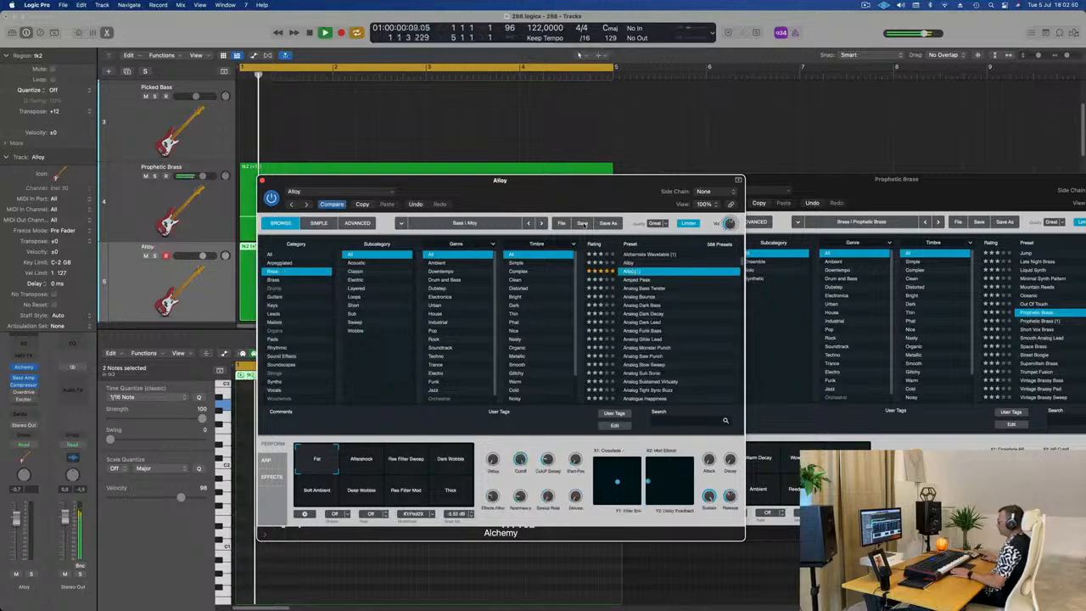
Step: Audition Alloy's Deep Wobble, Soft Ambient and Res Filter Mod performance snapshots in the loop and settle on Dark Wobble
{"action": "left_click_drag", "start_coordinate": [591, 188], "coordinate": [723, 186]}
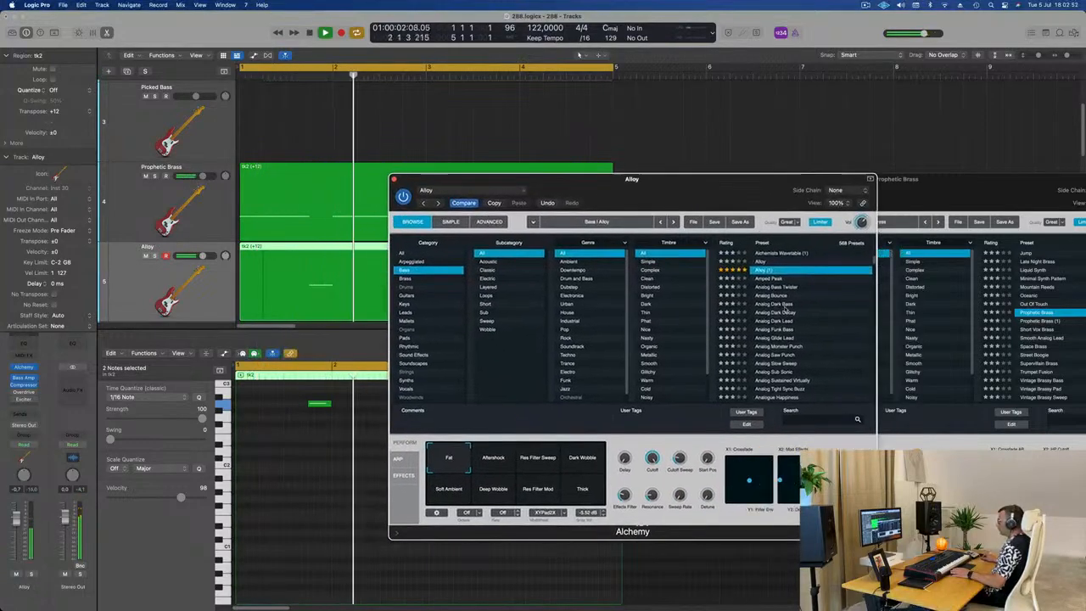
{"action": "key", "text": "space"}
{"action": "key", "text": "space"}
{"action": "left_click", "coordinate": [504, 489]}
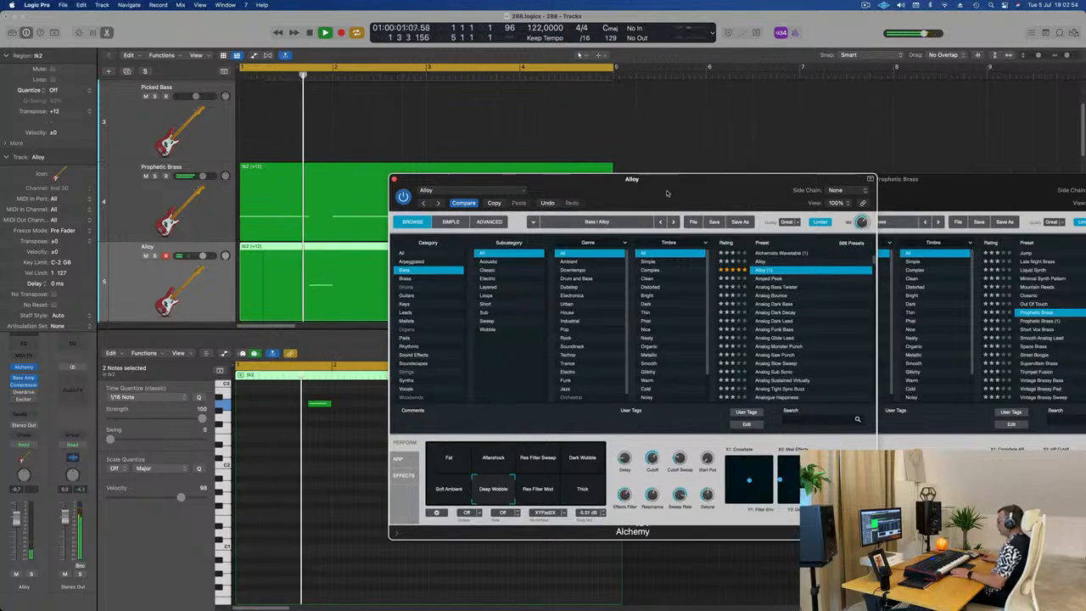
{"action": "left_click_drag", "start_coordinate": [678, 179], "coordinate": [771, 204]}
{"action": "left_click", "coordinate": [533, 521]}
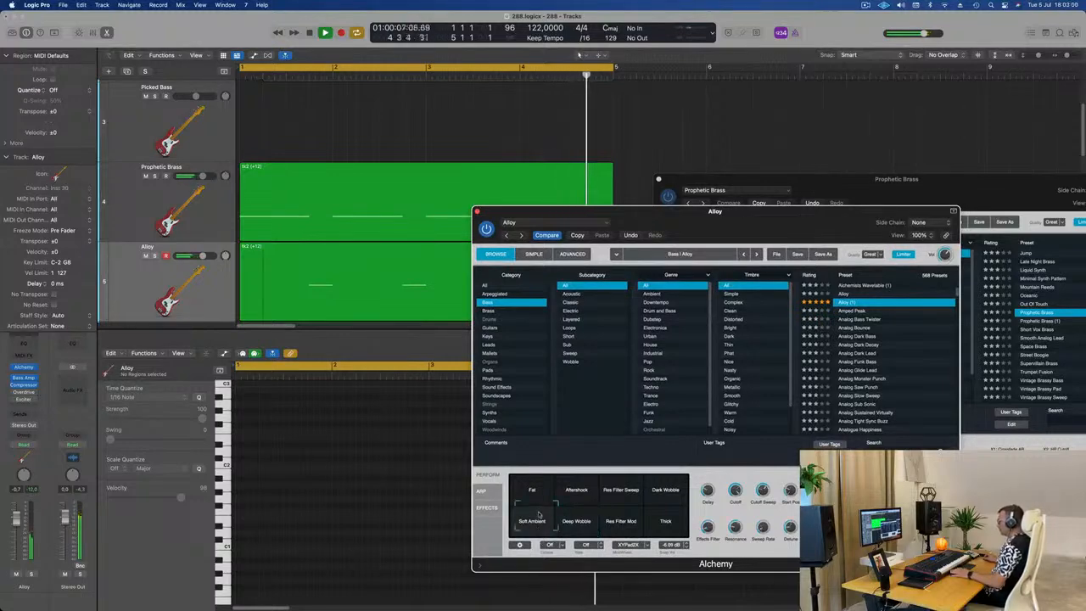
{"action": "left_click", "coordinate": [619, 524]}
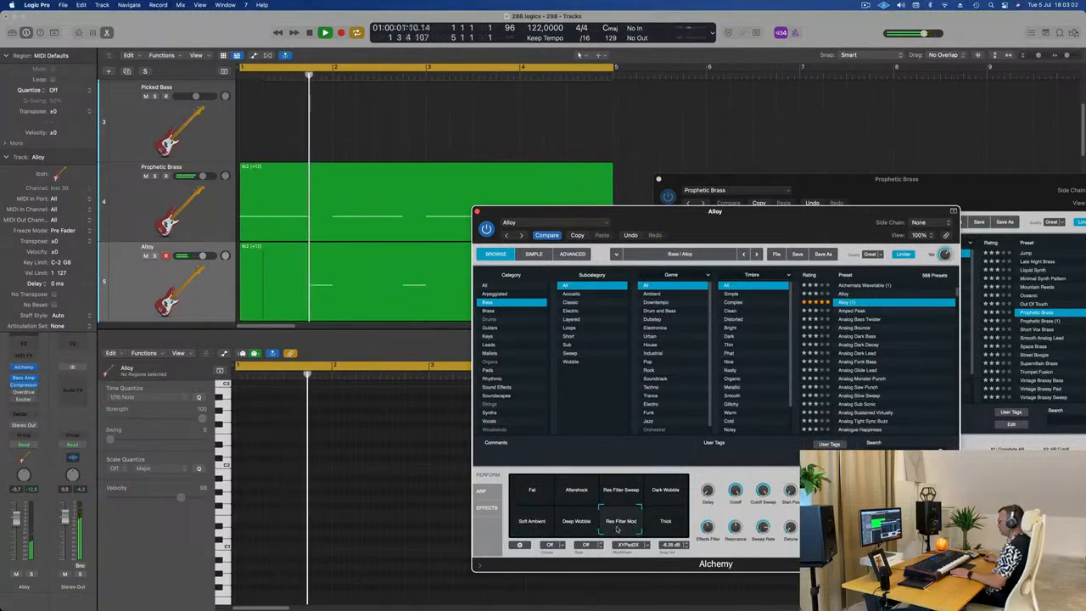
{"action": "left_click", "coordinate": [582, 525]}
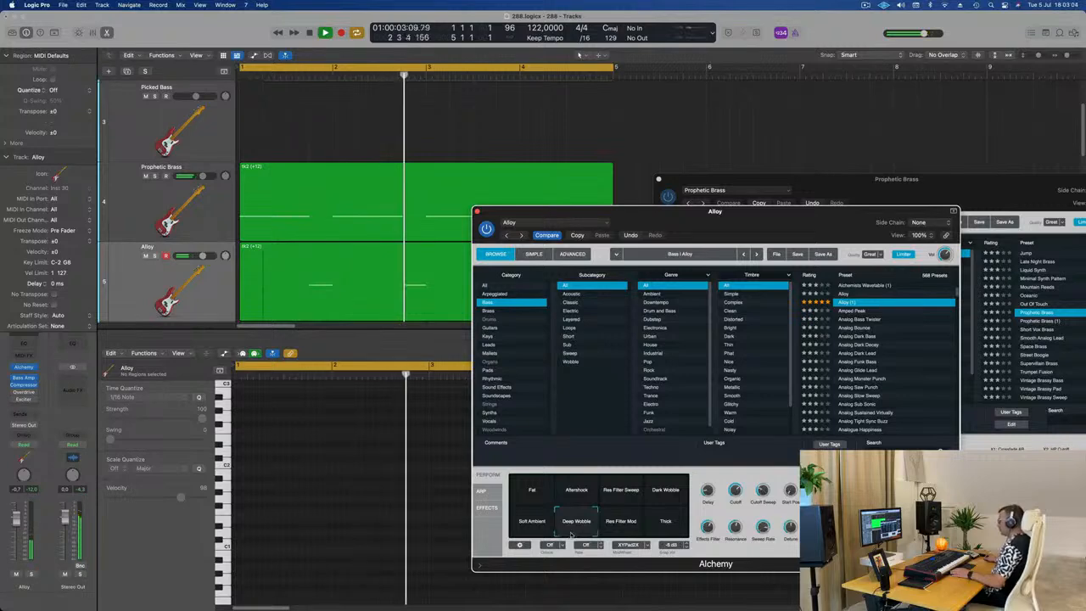
{"action": "left_click", "coordinate": [672, 495]}
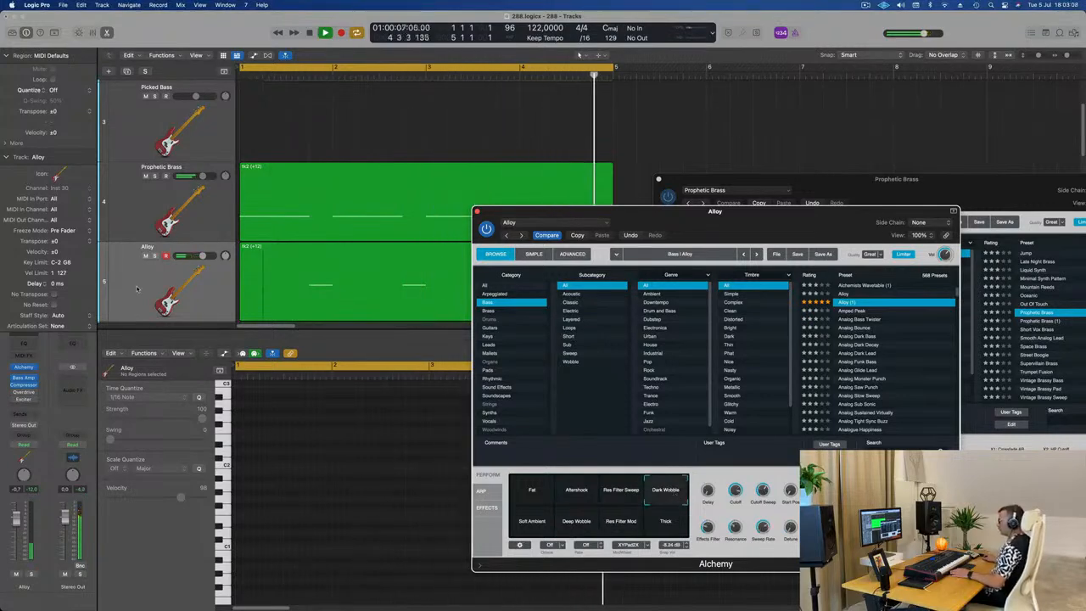
Step: Transpose all four notes of the Alloy region down one octave and play the loop
{"action": "left_click", "coordinate": [134, 291]}
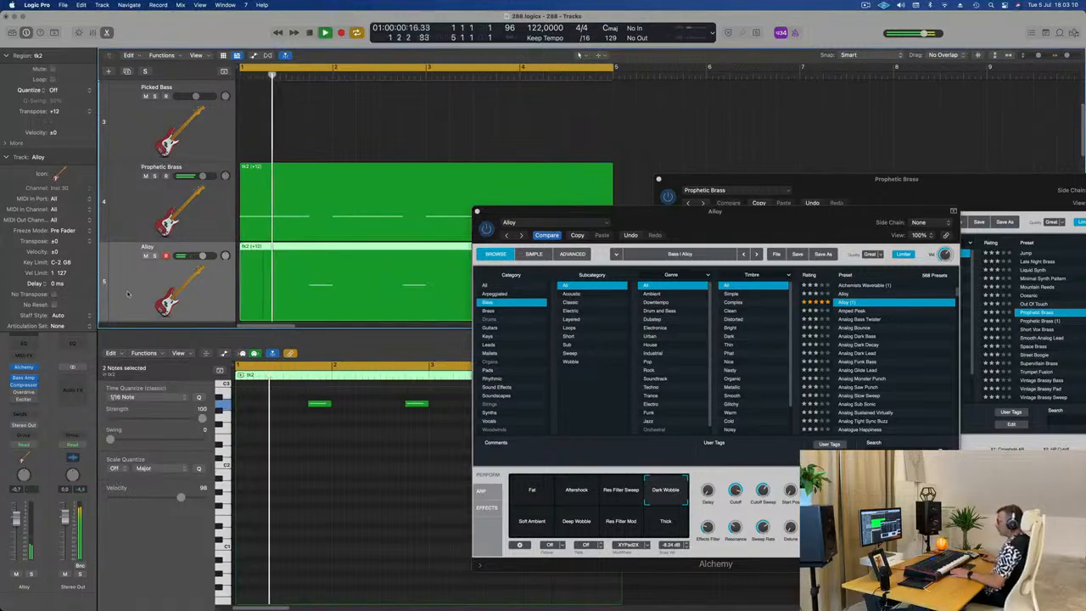
{"action": "key", "text": "space"}
{"action": "left_click", "coordinate": [295, 460]}
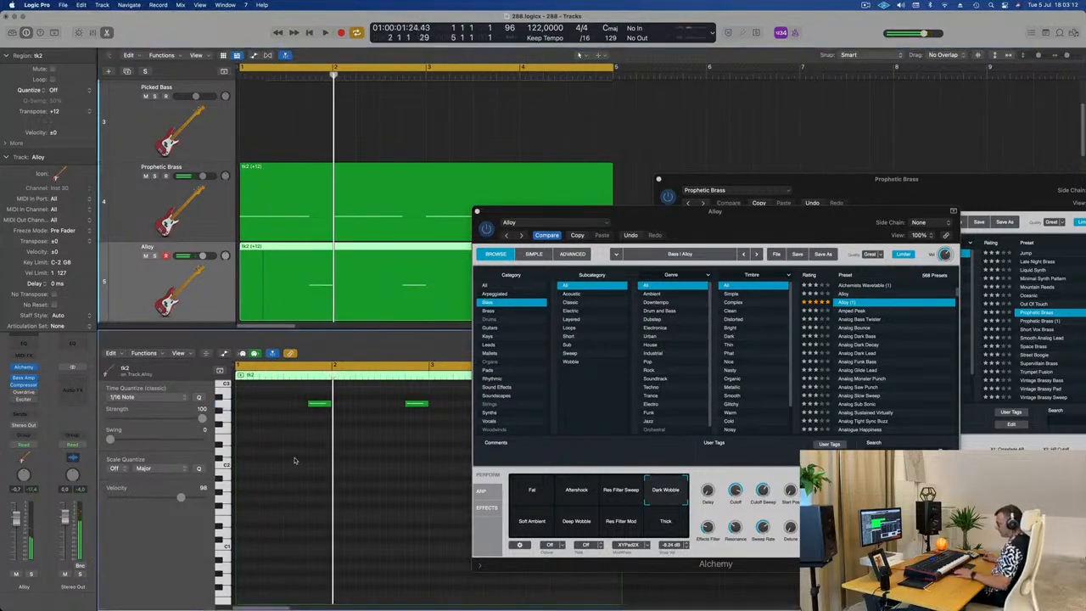
{"action": "key", "text": "space"}
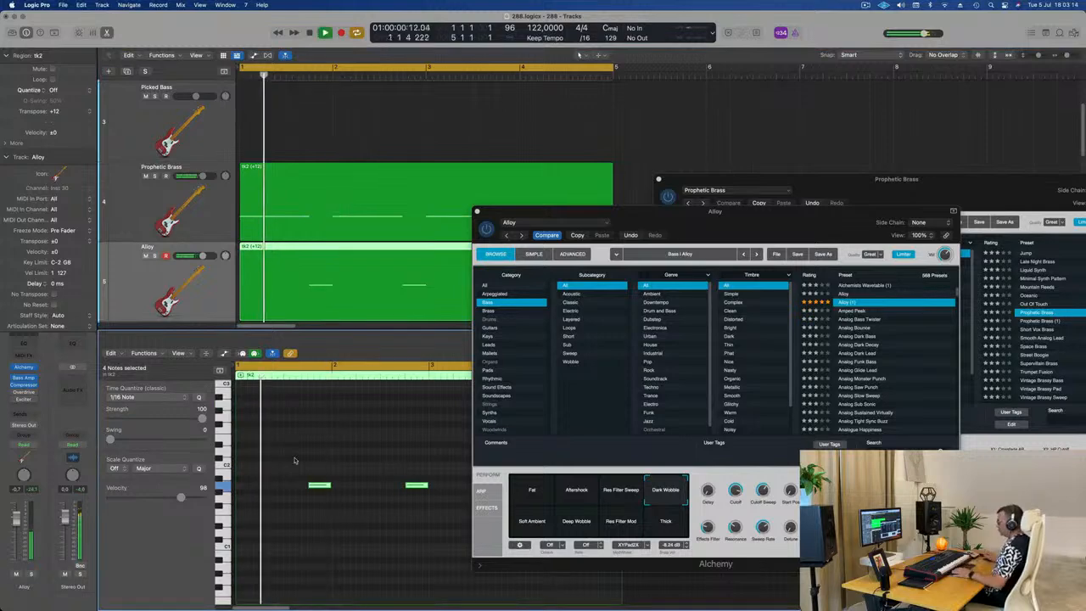
Step: Close both Alchemy windows and reduce the track heights so more tracks fit in the arrangement
{"action": "left_click_drag", "start_coordinate": [776, 218], "coordinate": [733, 255]}
{"action": "left_click", "coordinate": [435, 248]}
{"action": "left_click_drag", "start_coordinate": [768, 180], "coordinate": [727, 271]}
{"action": "left_click", "coordinate": [617, 275]}
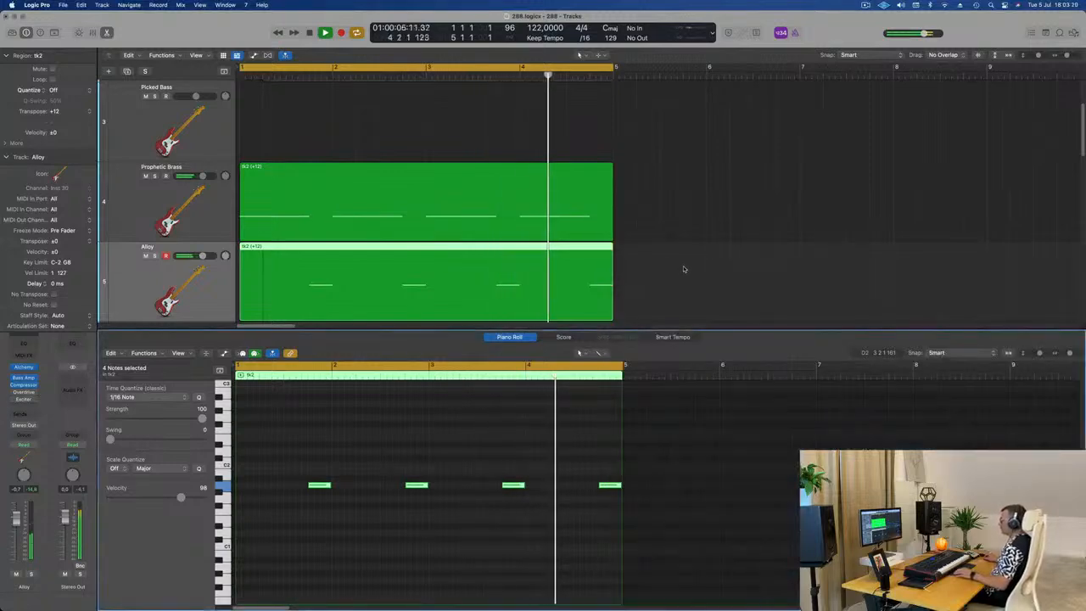
{"action": "scroll", "coordinate": [691, 266], "scroll_direction": "up", "scroll_amount": 3}
{"action": "scroll", "coordinate": [690, 262], "scroll_direction": "down", "scroll_amount": 4}
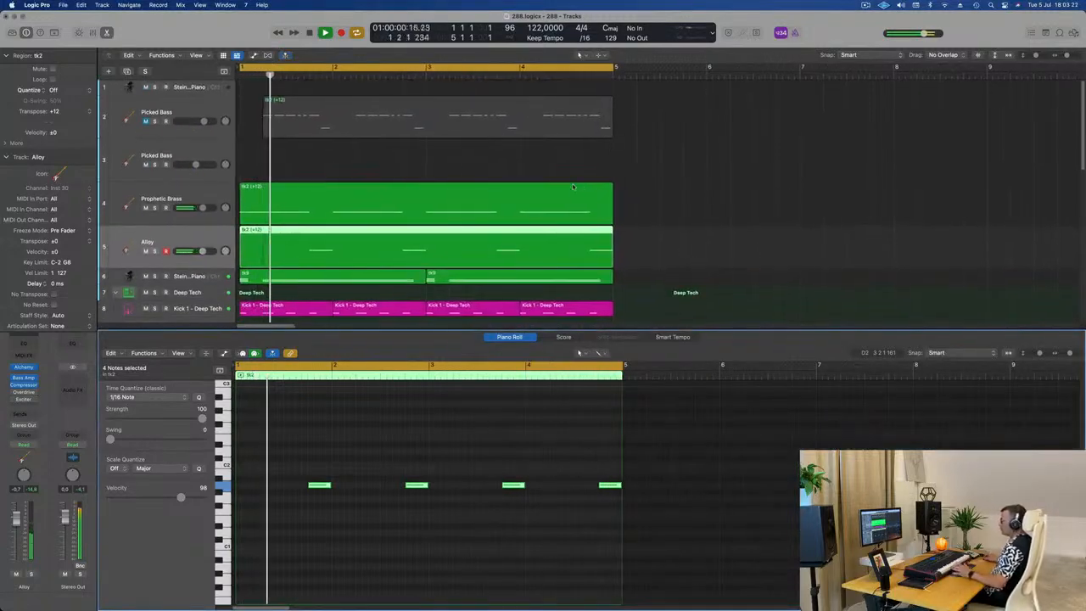
{"action": "scroll", "coordinate": [218, 156], "scroll_direction": "down", "scroll_amount": 5}
Step: Duplicate the Alloy track and copy the first Steinway Grand Piano region onto the new track at bar 1
{"action": "left_click", "coordinate": [218, 154]}
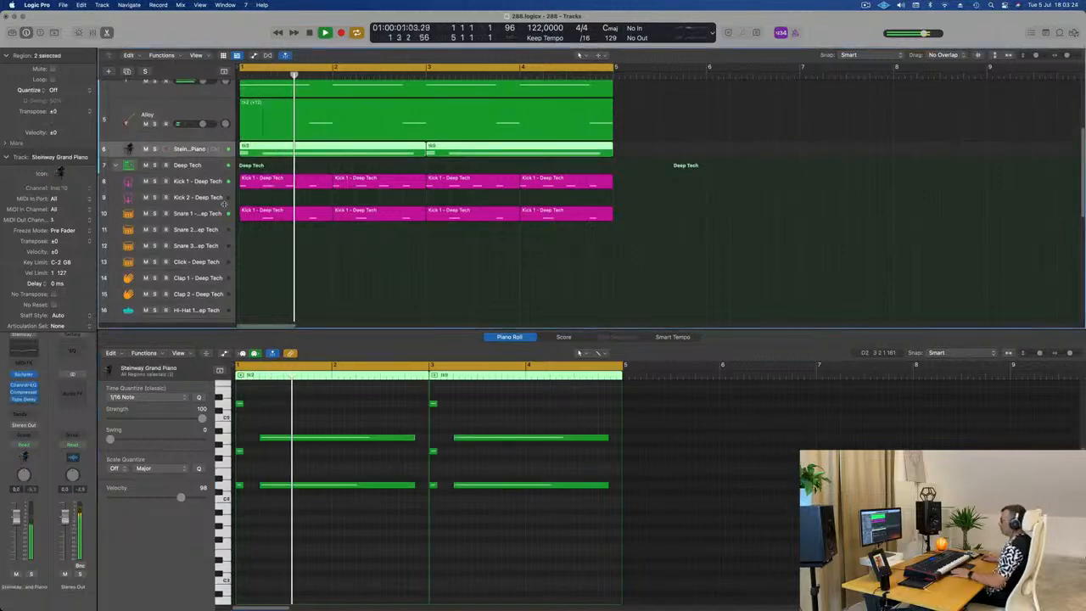
{"action": "scroll", "coordinate": [254, 306], "scroll_direction": "up", "scroll_amount": 3}
{"action": "key", "text": "Return"}
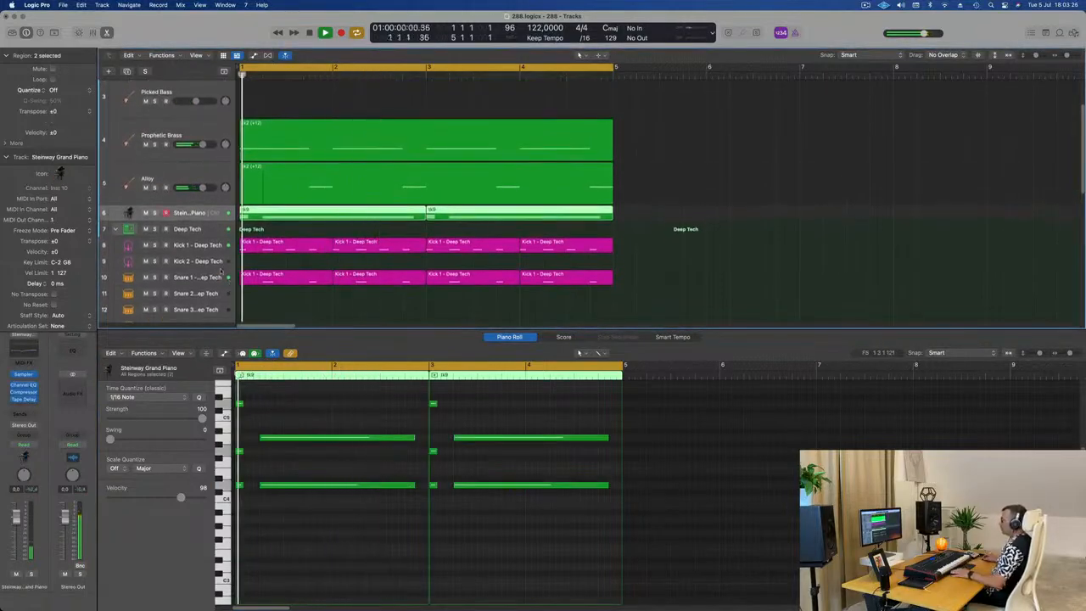
{"action": "left_click", "coordinate": [159, 174]}
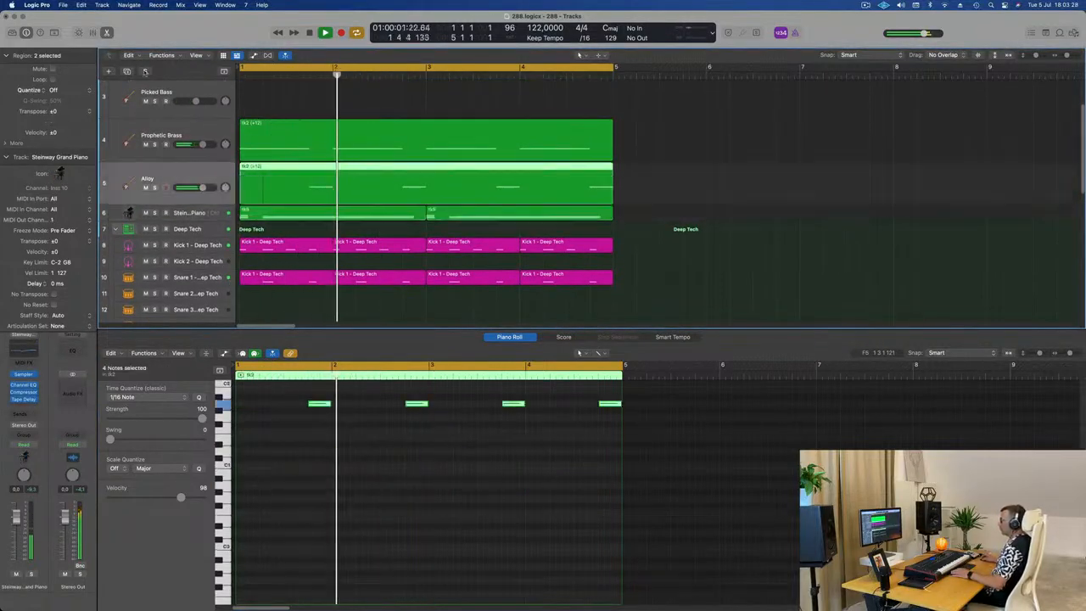
{"action": "key", "text": "super+d"}
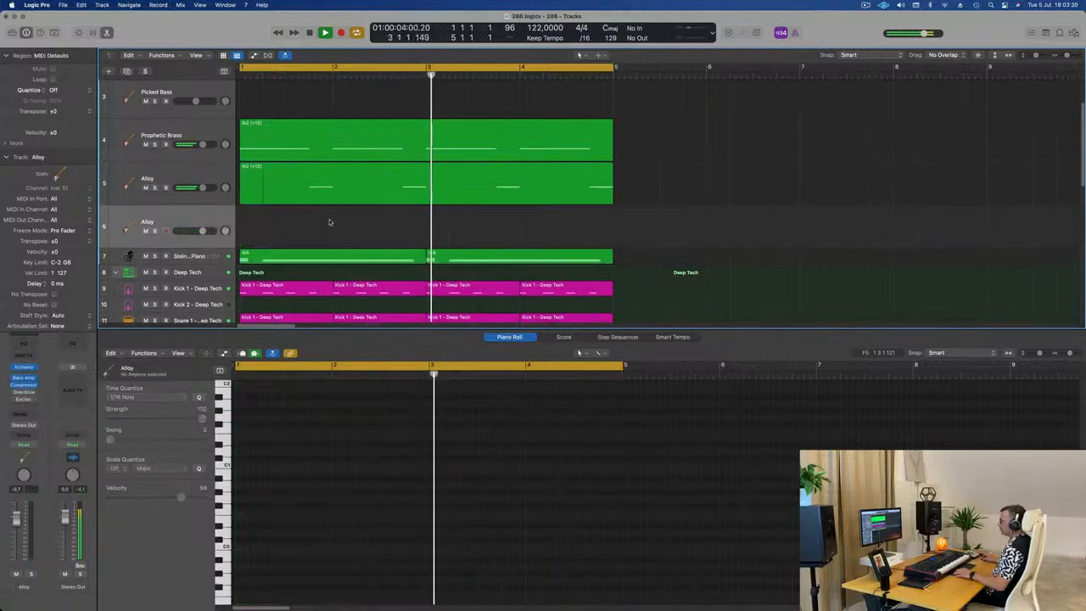
{"action": "left_click_drag", "start_coordinate": [339, 260], "coordinate": [332, 231]}
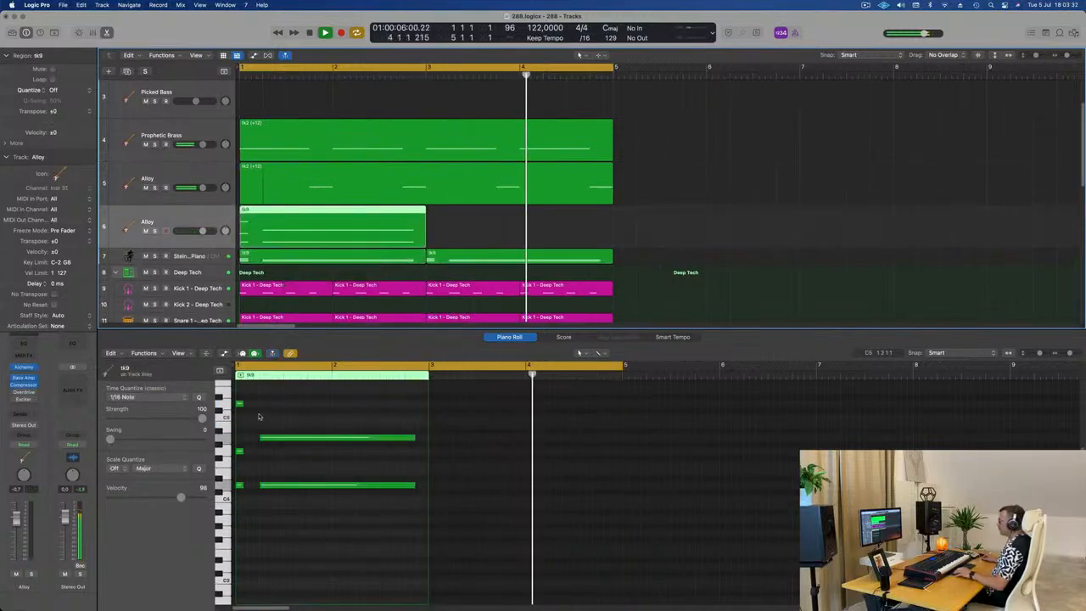
Step: Delete the two long notes from the copied piano region on the new Alloy track
{"action": "key", "text": "space"}
{"action": "left_click_drag", "start_coordinate": [297, 452], "coordinate": [369, 531]}
{"action": "key", "text": "Delete"}
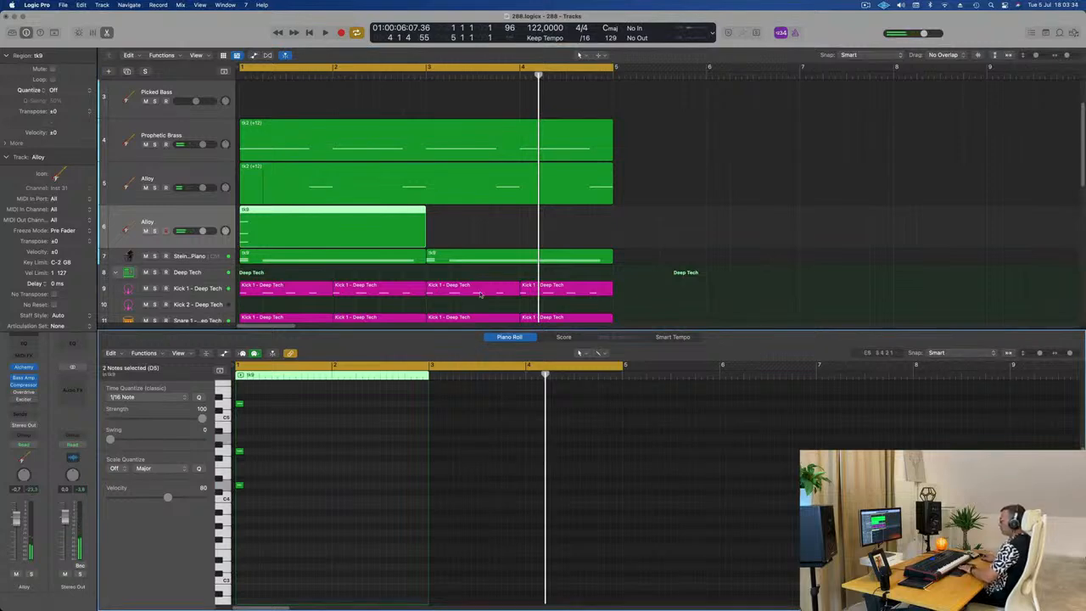
Step: Lengthen the three remaining short notes to two full bars and play the loop
{"action": "left_click_drag", "start_coordinate": [275, 405], "coordinate": [424, 496]}
{"action": "key", "text": "shift+space"}
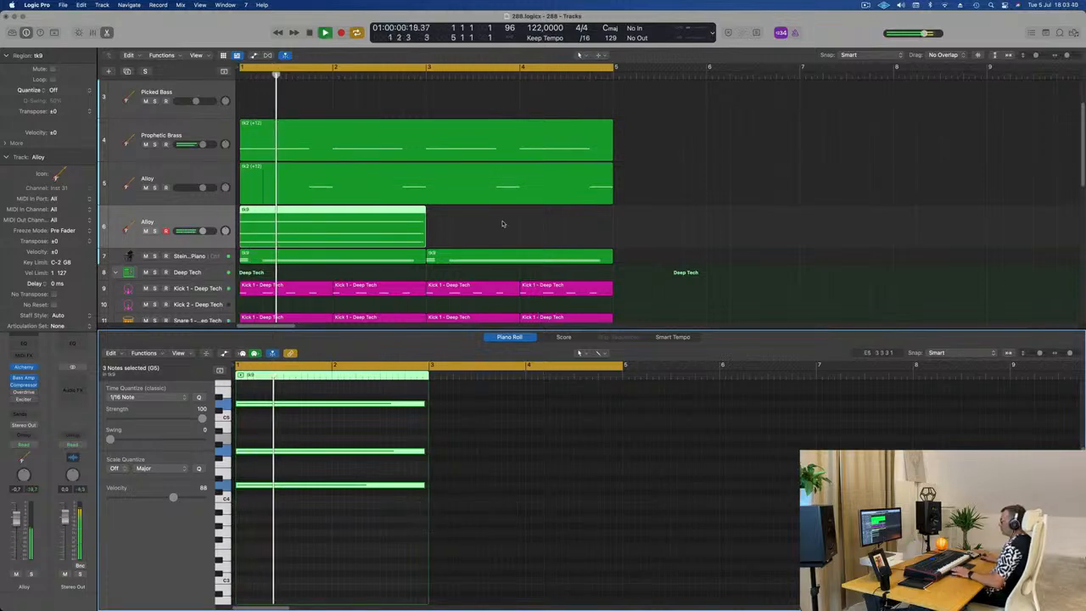
{"action": "key", "text": "space"}
{"action": "key", "text": "space"}
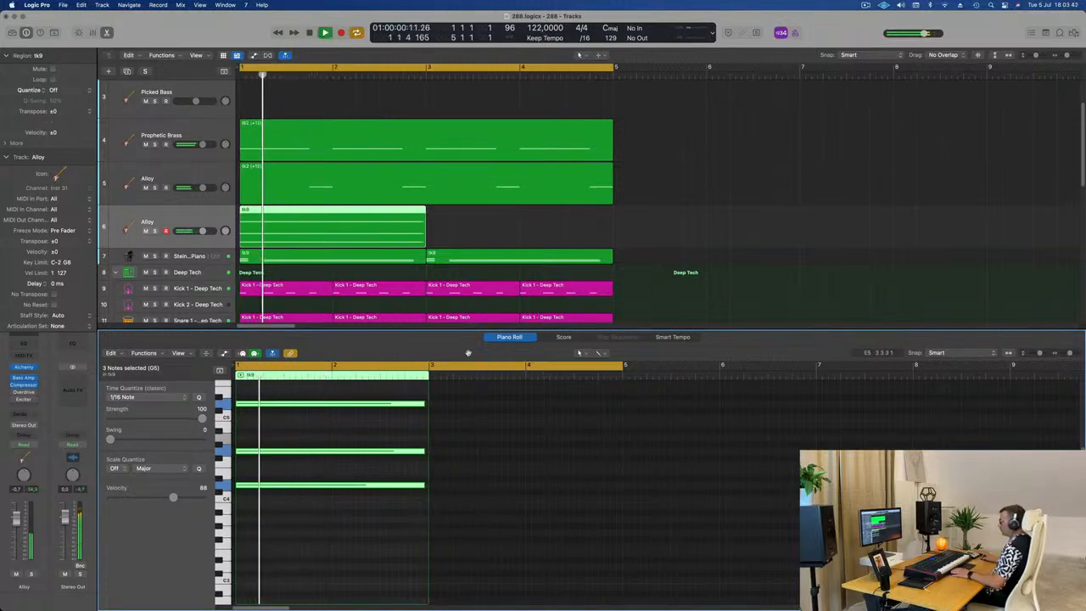
{"action": "key", "text": "space"}
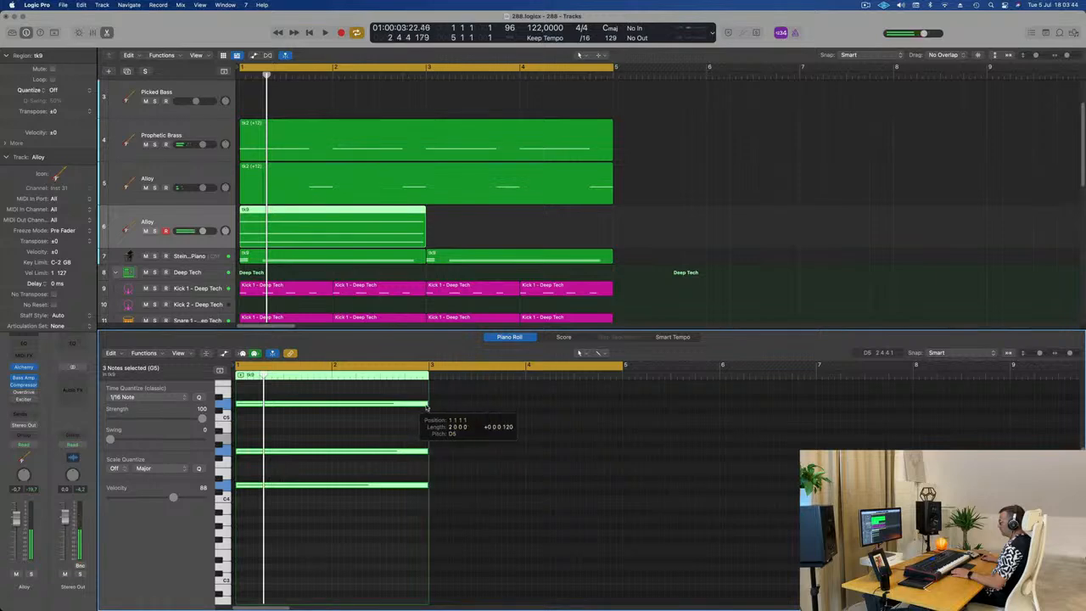
{"action": "key", "text": "space"}
Step: Copy the edited chord region to bar 3 on the same track, select the track's two regions and play the loop
{"action": "left_click_drag", "start_coordinate": [386, 210], "coordinate": [575, 232]}
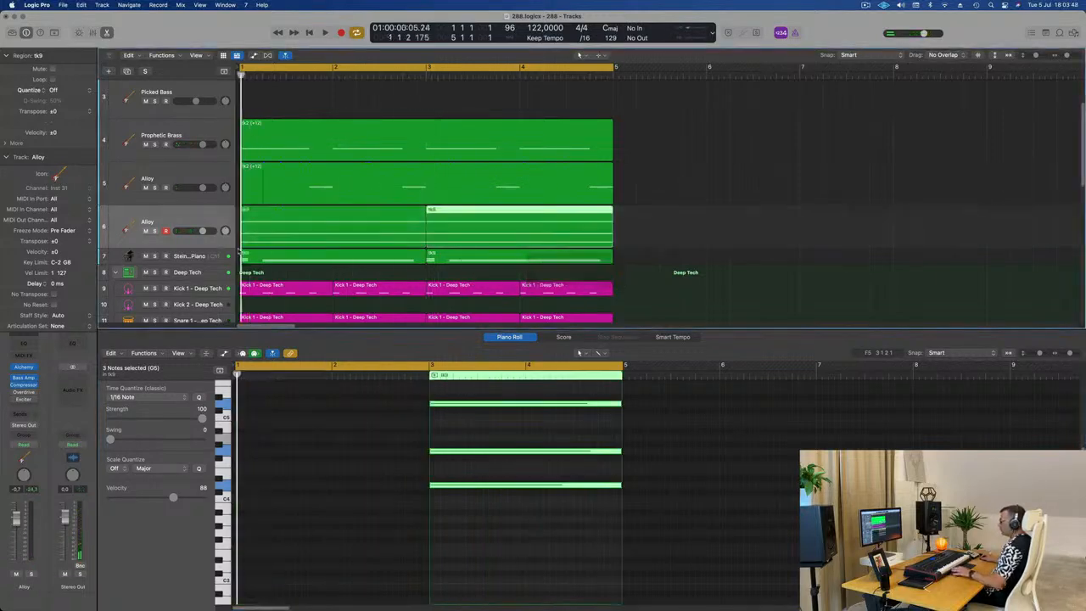
{"action": "key", "text": "space"}
{"action": "left_click", "coordinate": [192, 214]}
{"action": "key", "text": "space"}
{"action": "key", "text": "space"}
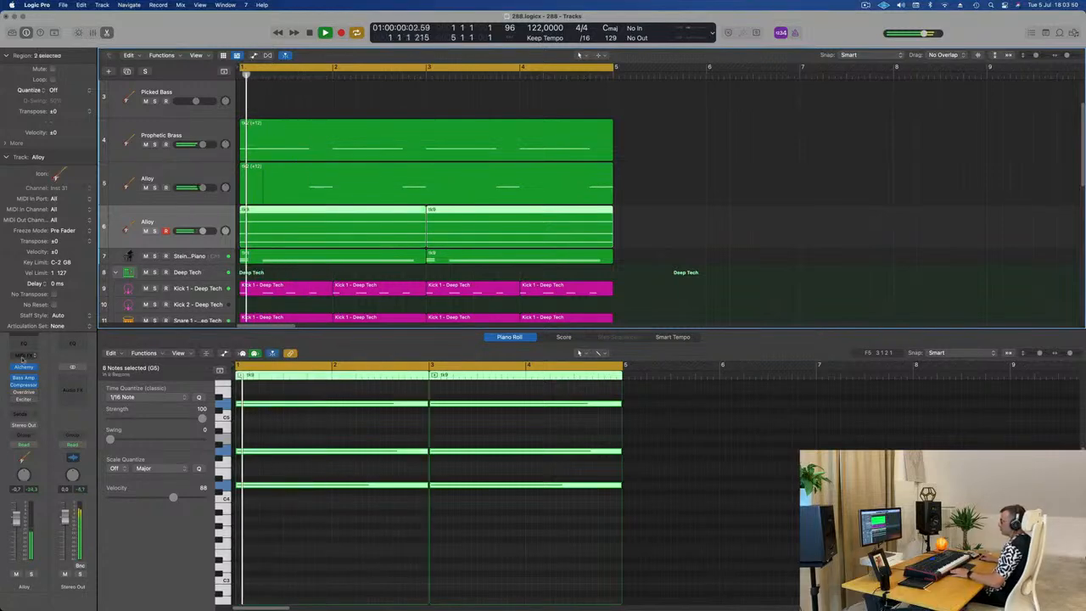
{"action": "key", "text": "space"}
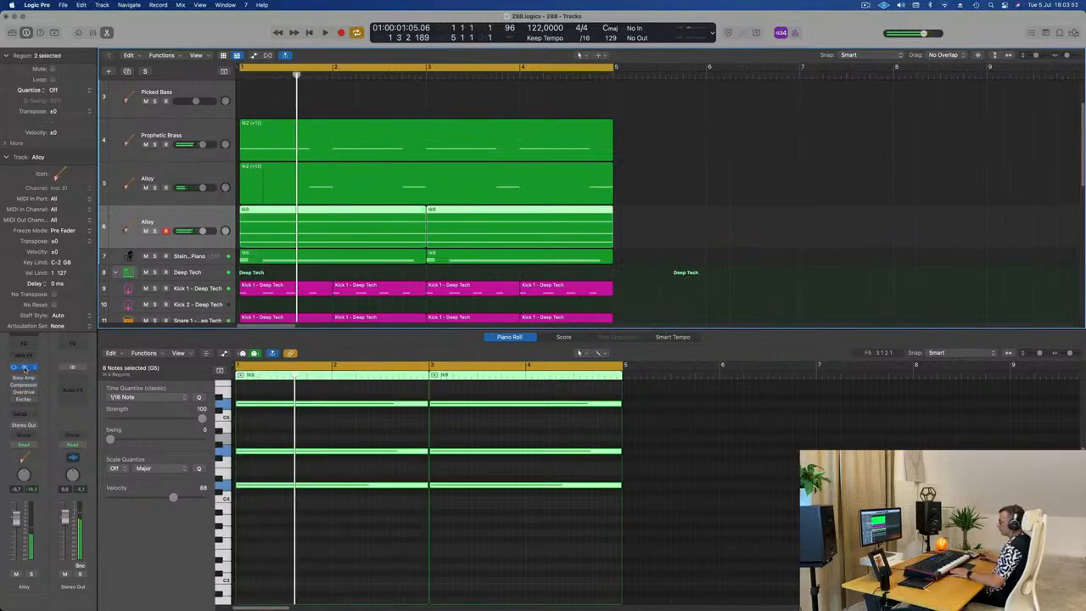
Step: Load the Abstracted Possibilities pad preset in the duplicated track's Alchemy and play the loop
{"action": "left_click", "coordinate": [24, 367]}
{"action": "key", "text": "space"}
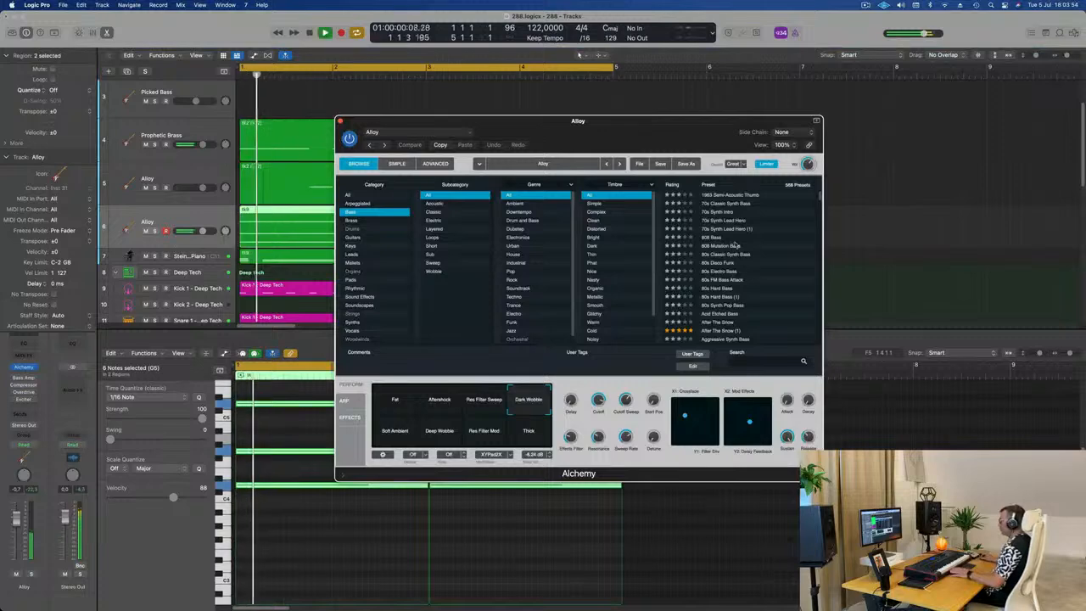
{"action": "scroll", "coordinate": [735, 245], "scroll_direction": "down", "scroll_amount": 2}
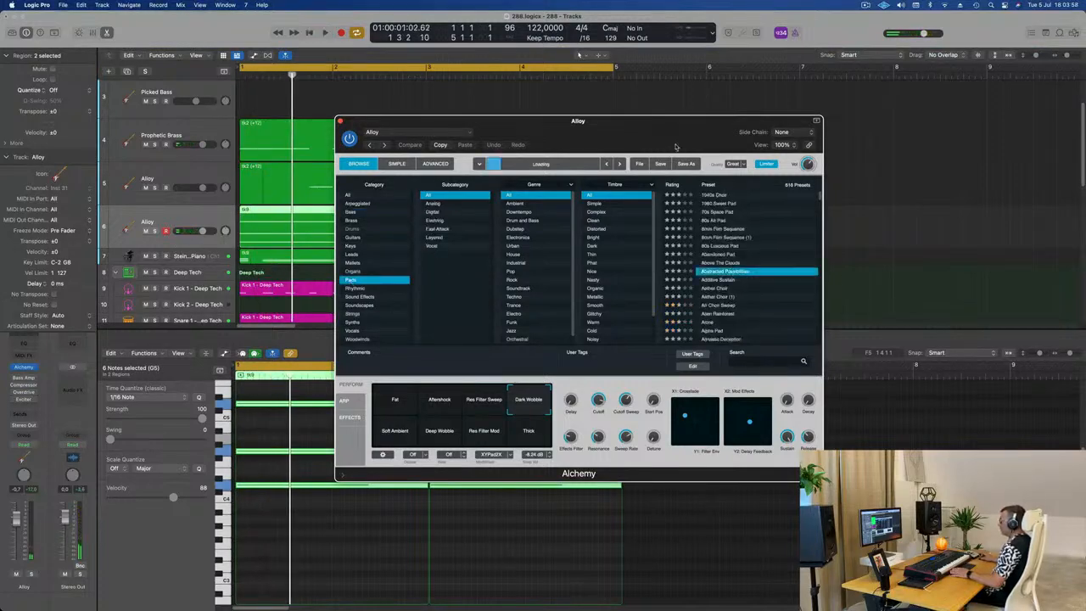
{"action": "left_click_drag", "start_coordinate": [662, 124], "coordinate": [735, 111]}
{"action": "key", "text": "space"}
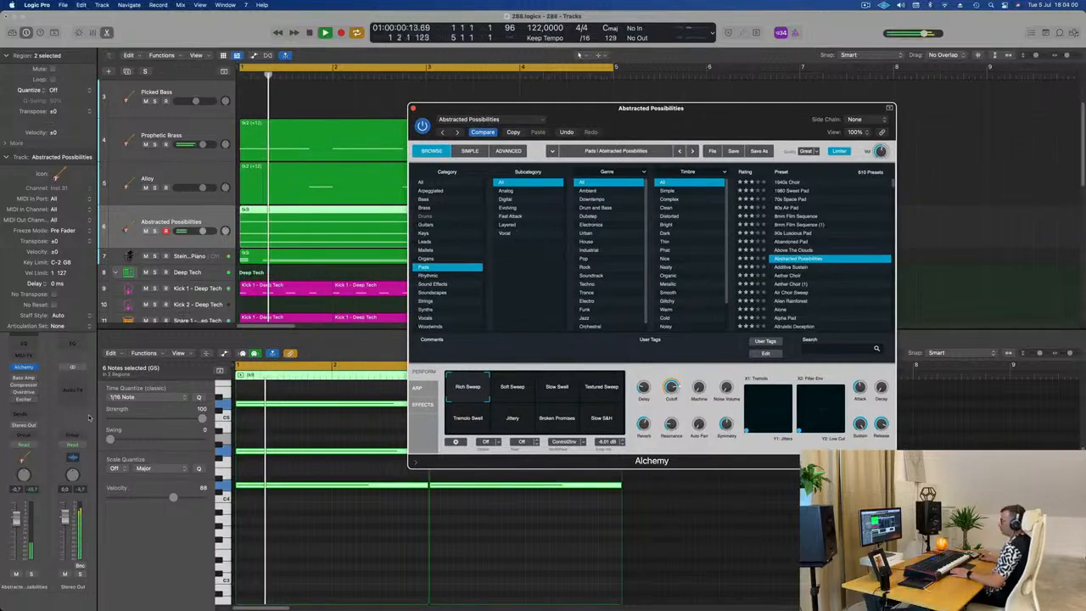
Step: Transpose all six chord notes in both regions down one octave
{"action": "left_click", "coordinate": [263, 543]}
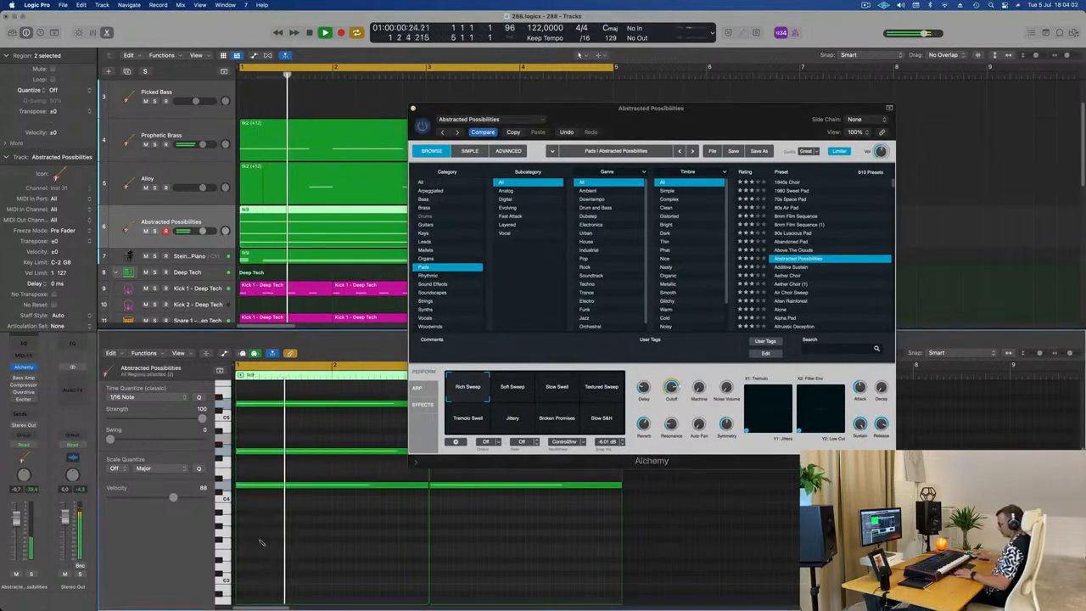
{"action": "key", "text": "super+a"}
{"action": "key", "text": "alt+shift+Down"}
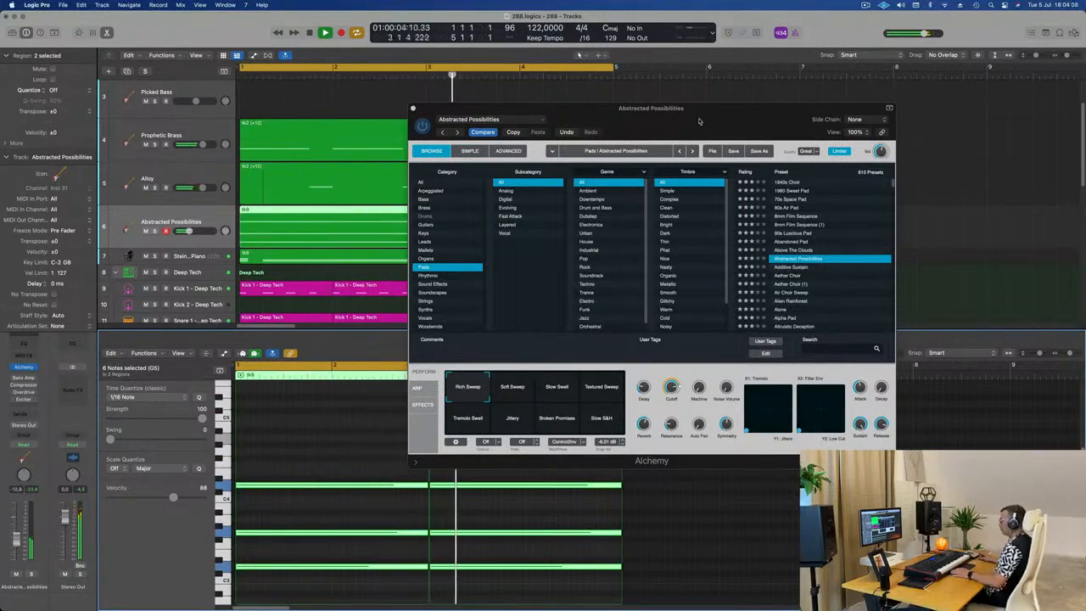
Step: Audition the Soft Sweep, Slow Swell, Textured Sweep and Tremolo Swell snapshots of Abstracted Possibilities in the loop
{"action": "left_click_drag", "start_coordinate": [700, 122], "coordinate": [720, 89]}
{"action": "left_click", "coordinate": [533, 355]}
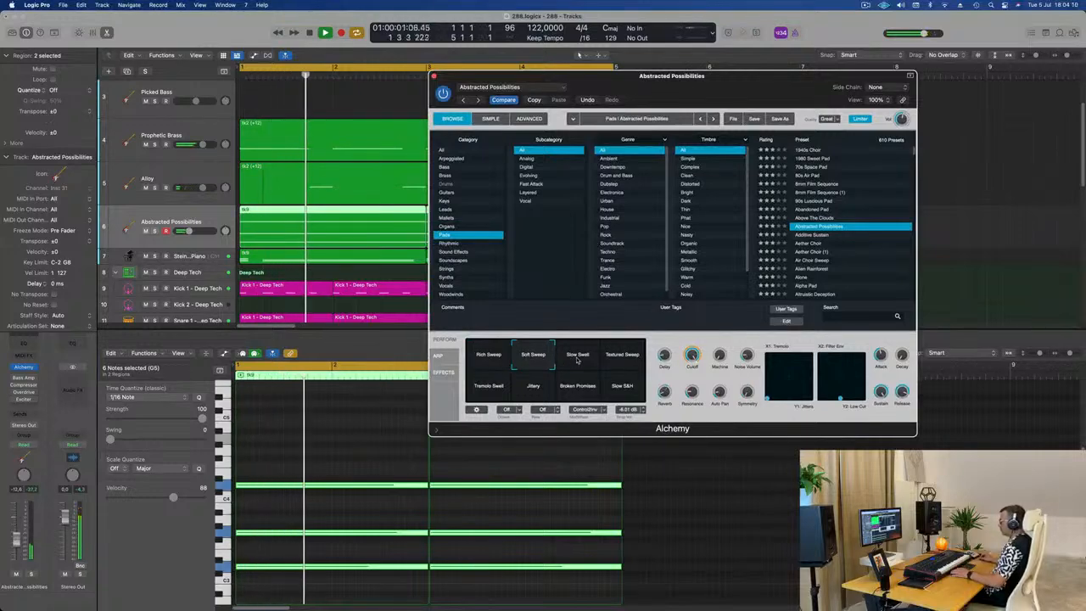
{"action": "left_click", "coordinate": [577, 356]}
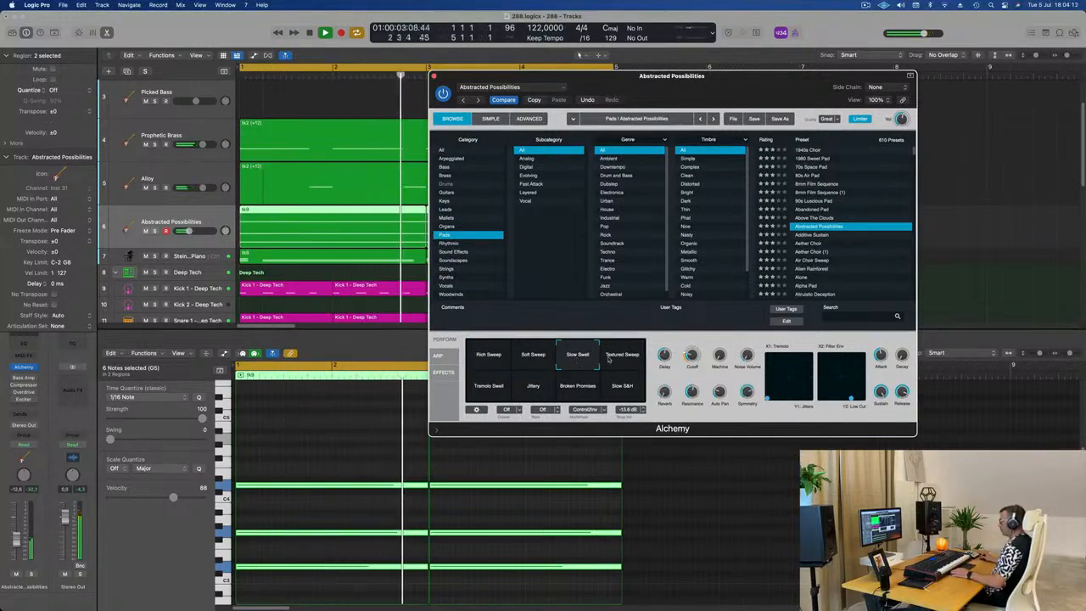
{"action": "left_click", "coordinate": [610, 359]}
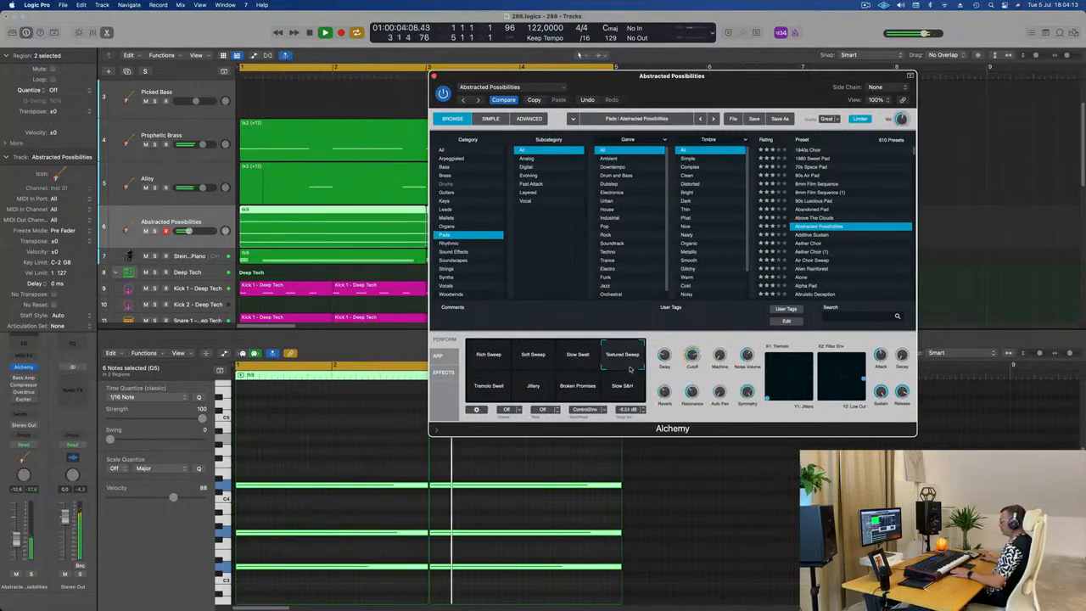
{"action": "left_click", "coordinate": [489, 391]}
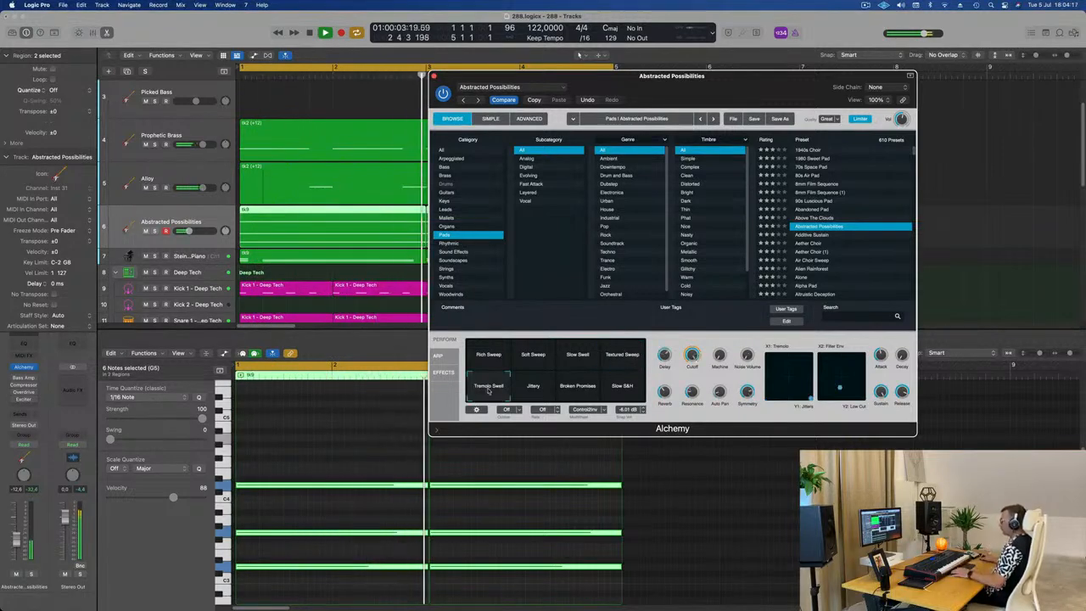
Step: Audition the Aether Choir and Additive Sustain pad presets, then settle on Amber Dark
{"action": "left_click", "coordinate": [812, 244]}
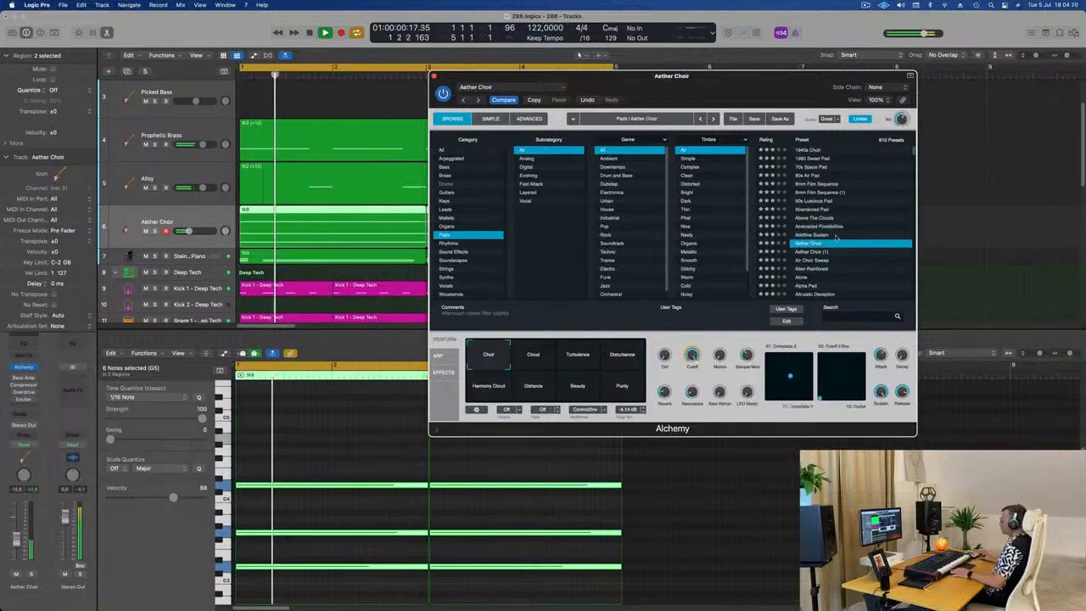
{"action": "key", "text": "Up"}
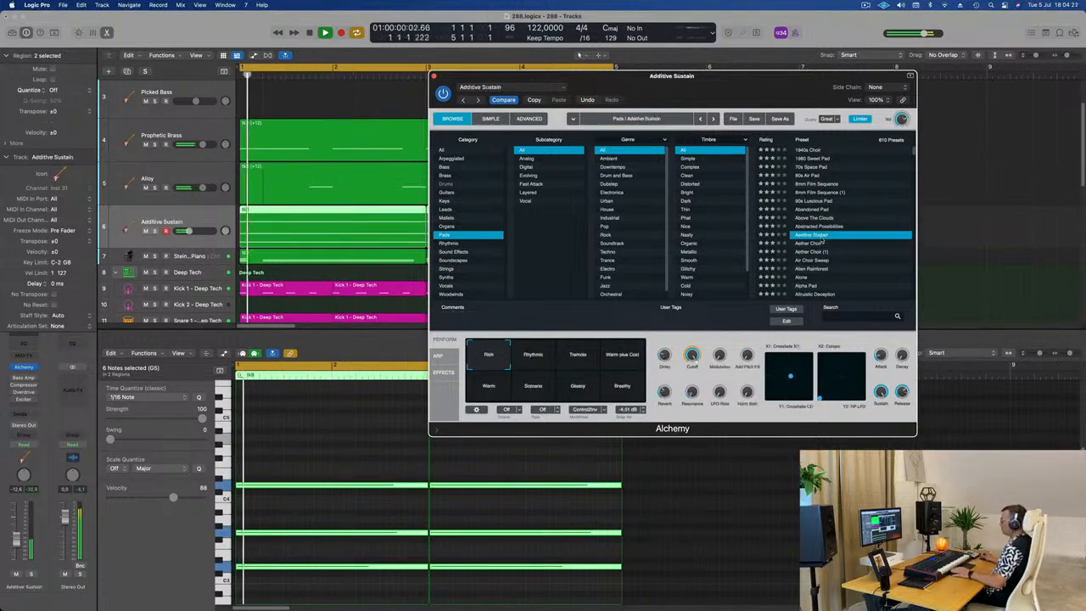
{"action": "scroll", "coordinate": [820, 238], "scroll_direction": "down", "scroll_amount": 3}
{"action": "left_click", "coordinate": [815, 230]}
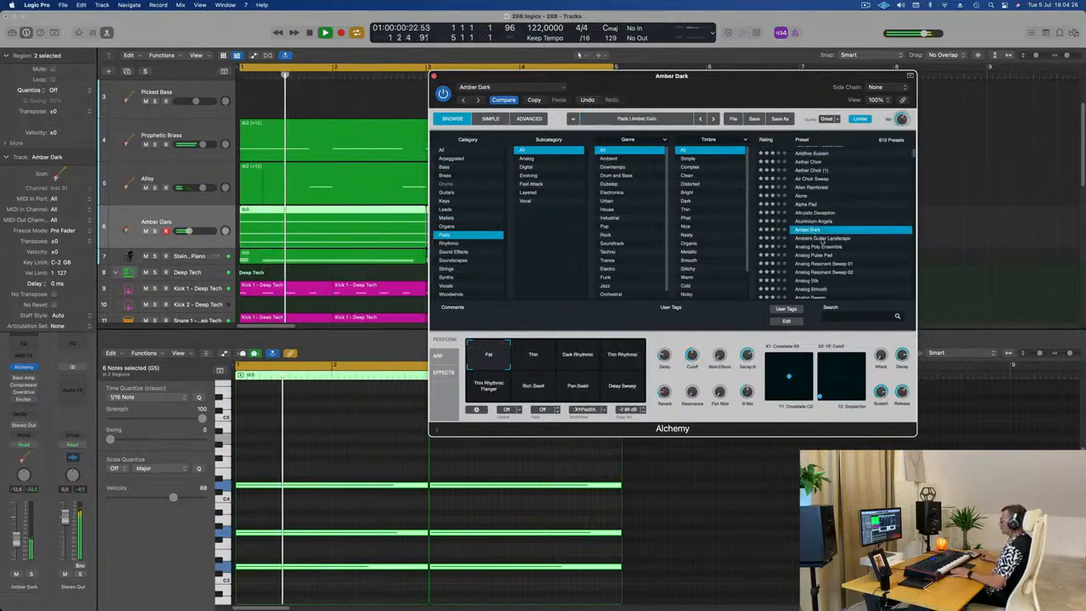
{"action": "scroll", "coordinate": [834, 247], "scroll_direction": "down", "scroll_amount": 1}
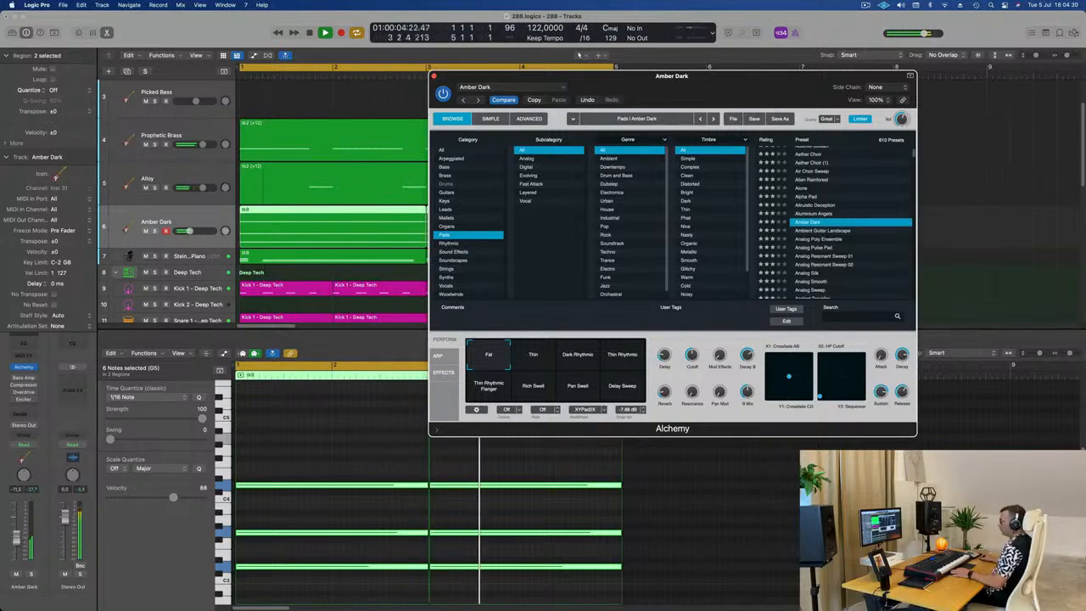
Step: Add a send to Bus 5 on the Amber Dark channel
{"action": "left_click", "coordinate": [24, 415]}
{"action": "mouse_move", "coordinate": [39, 428]}
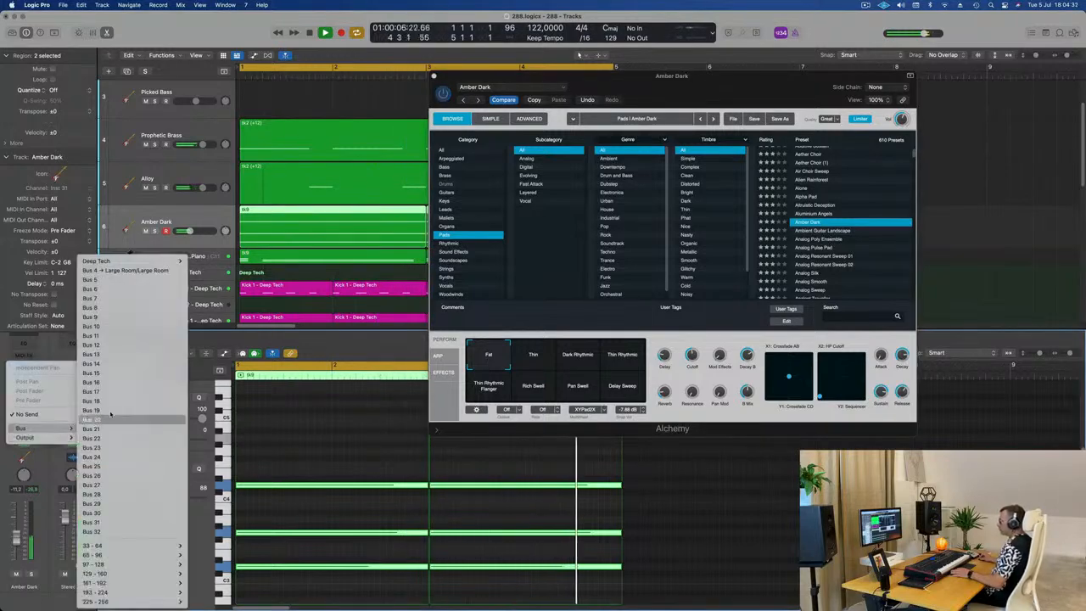
{"action": "left_click", "coordinate": [78, 280]}
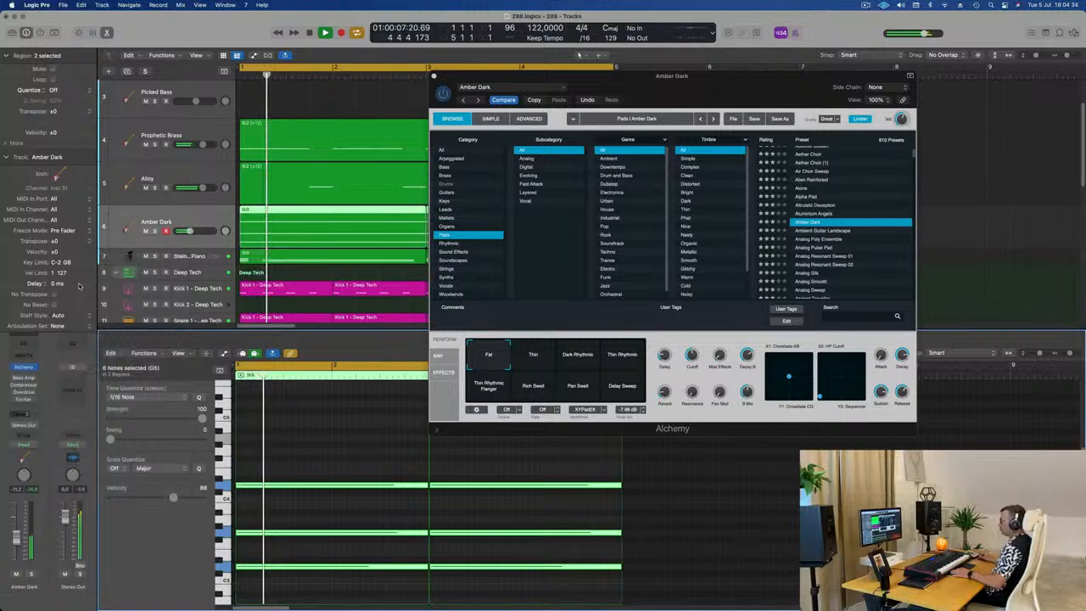
Step: Insert SilverVerb on Aux 5, load the grandiose preset and set the wet output to 100%
{"action": "left_click", "coordinate": [73, 386]}
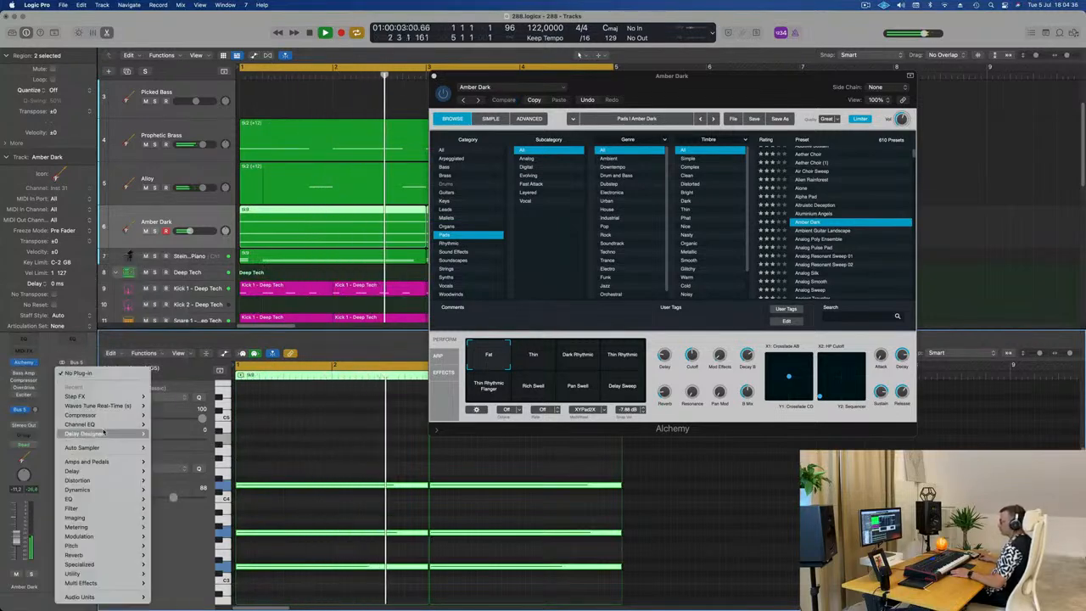
{"action": "mouse_move", "coordinate": [104, 433]}
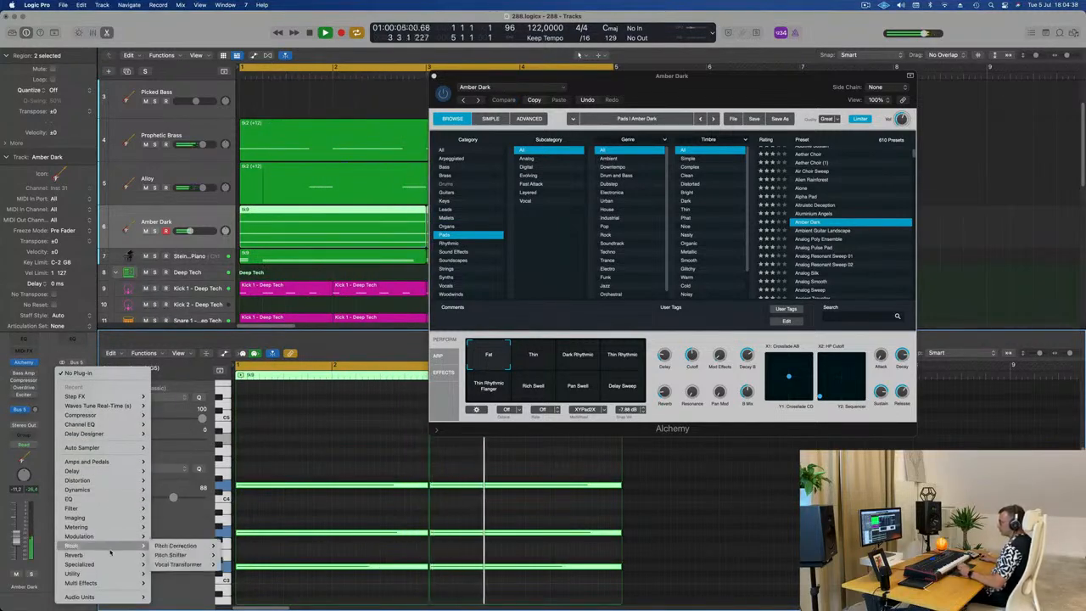
{"action": "mouse_move", "coordinate": [114, 558]}
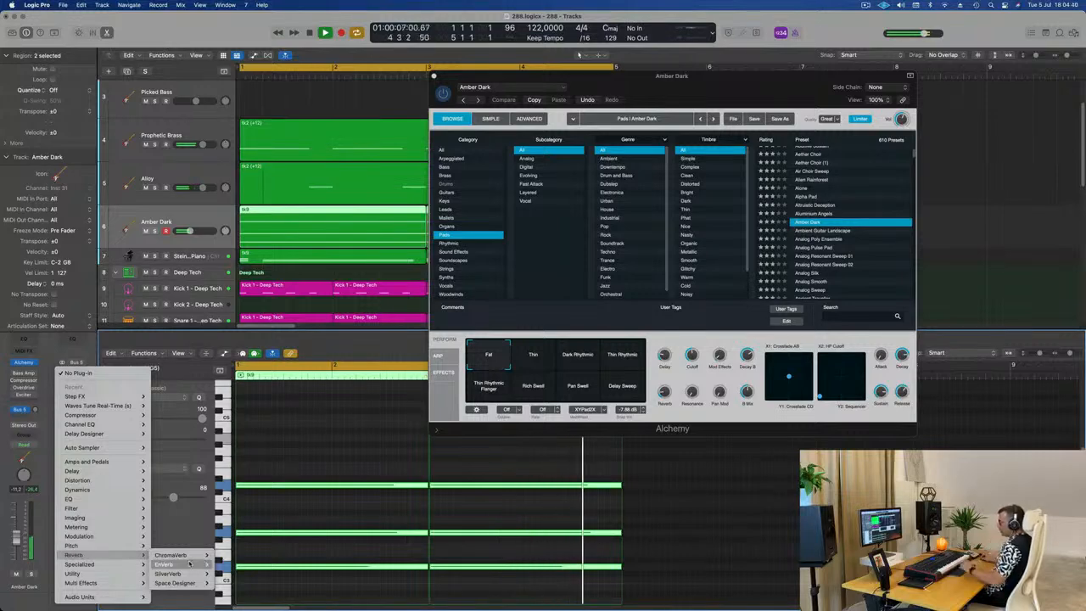
{"action": "left_click", "coordinate": [237, 575]}
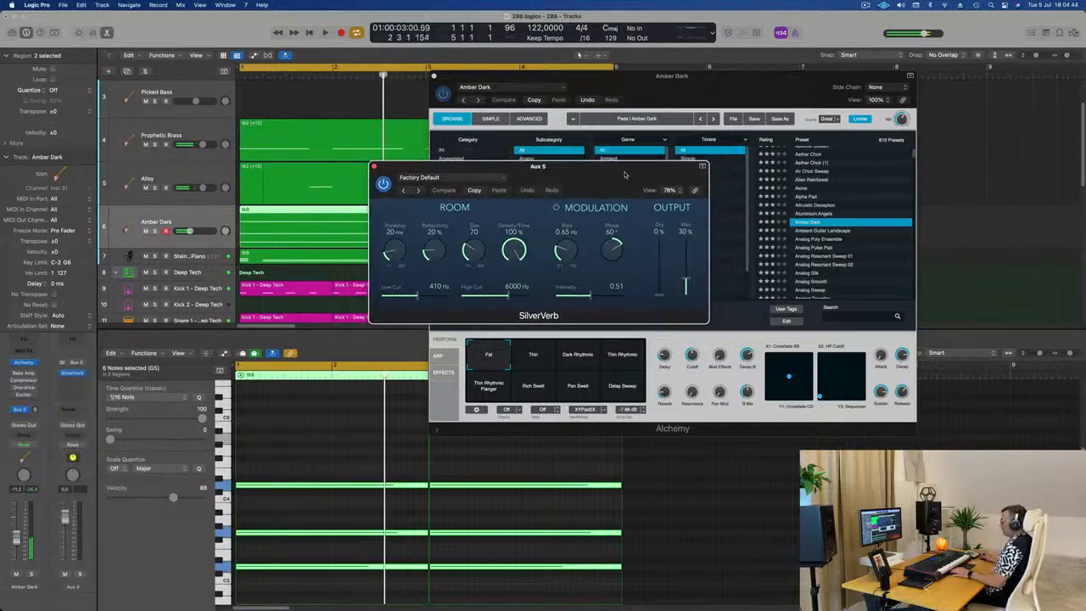
{"action": "left_click", "coordinate": [476, 179]}
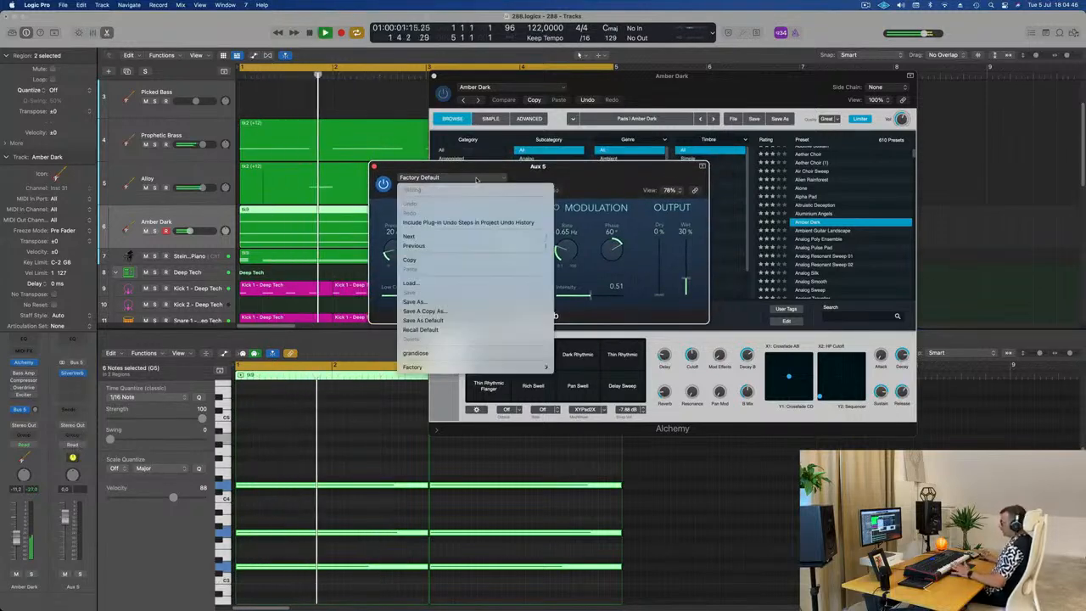
{"action": "left_click", "coordinate": [454, 354]}
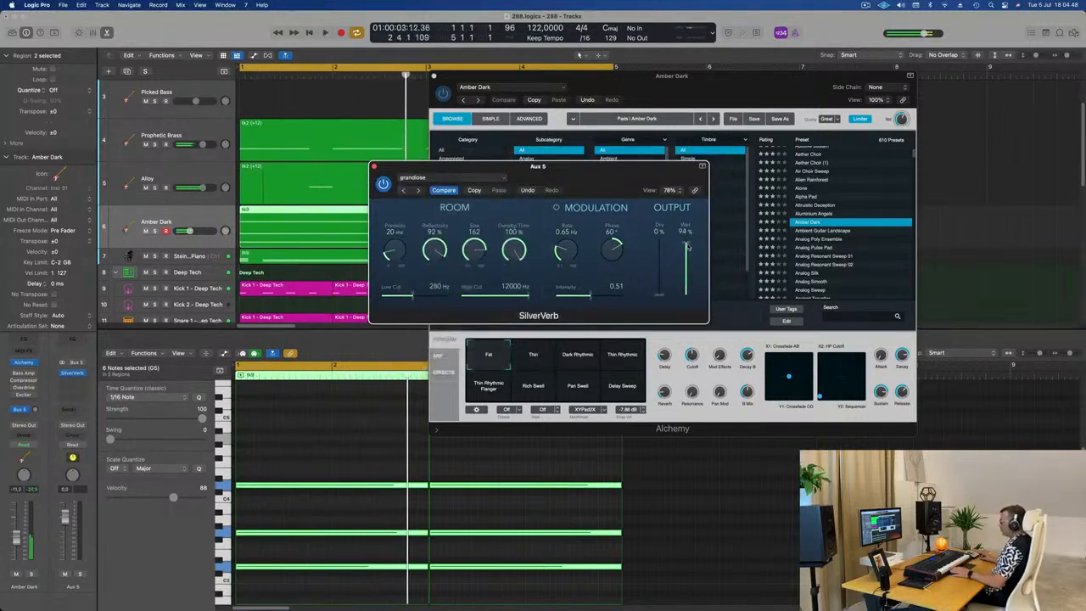
Step: Raise the Amber Dark channel's Bus 5 send level and listen to the reverb in the loop
{"action": "left_click_drag", "start_coordinate": [35, 410], "coordinate": [34, 402]}
{"action": "key", "text": "space"}
{"action": "key", "text": "space"}
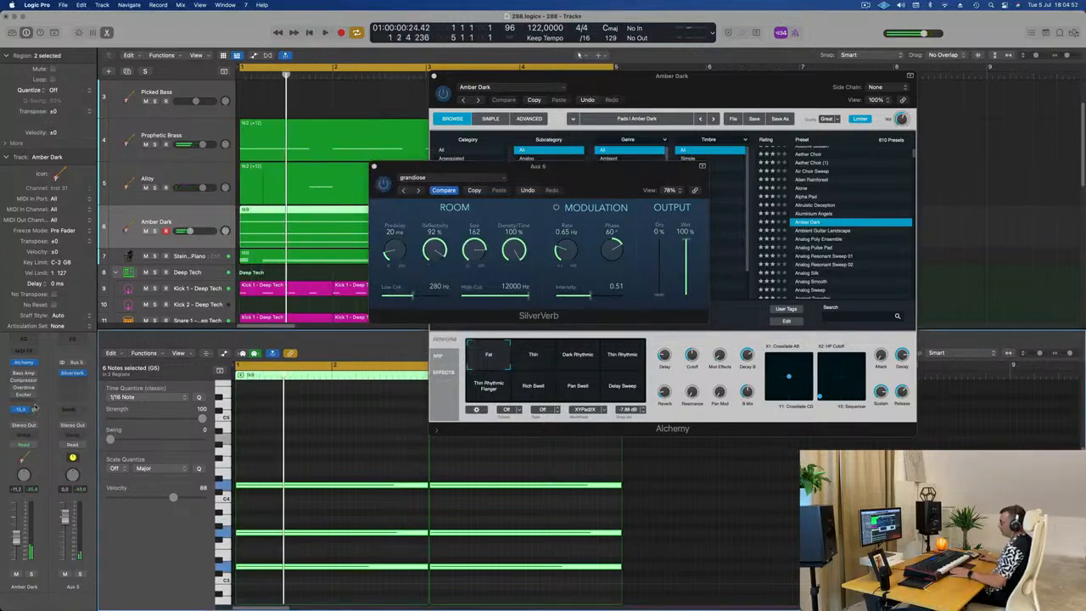
{"action": "key", "text": "space"}
{"action": "key", "text": "space"}
{"action": "key", "text": "space"}
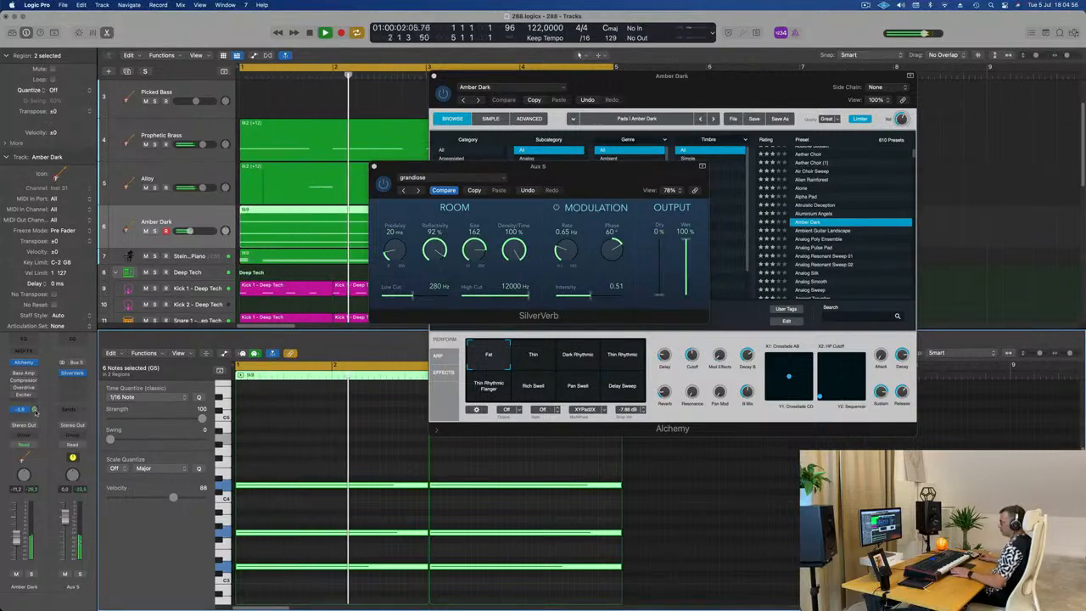
Step: Insert a Compressor after SilverVerb on Aux 5 and set its side chain to Kick 1 - Deep Tech (Inst 3)
{"action": "left_click", "coordinate": [367, 173]}
{"action": "left_click", "coordinate": [75, 378]}
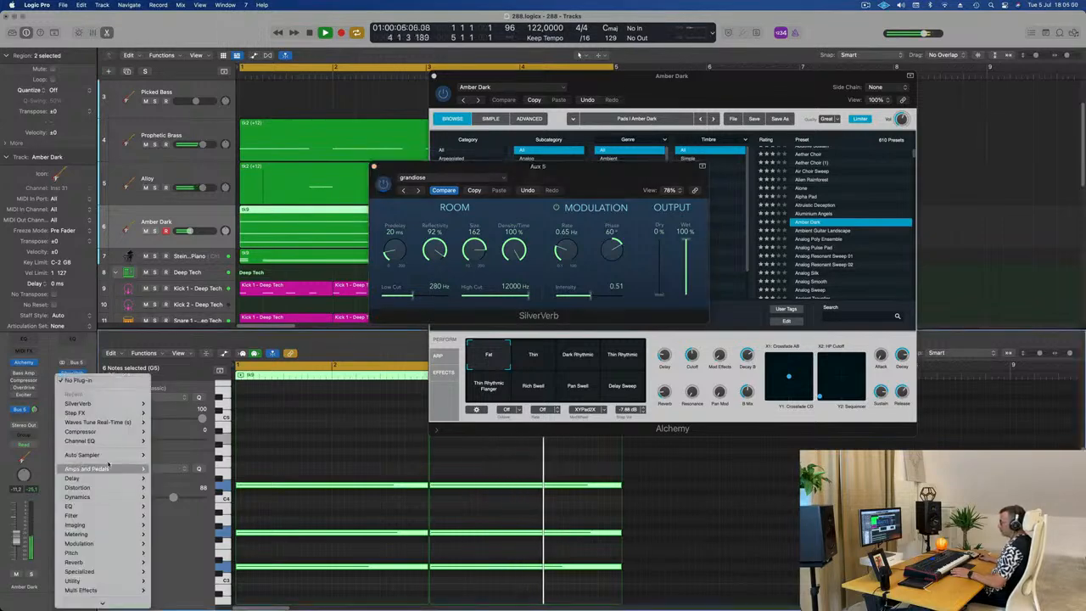
{"action": "left_click", "coordinate": [251, 384]}
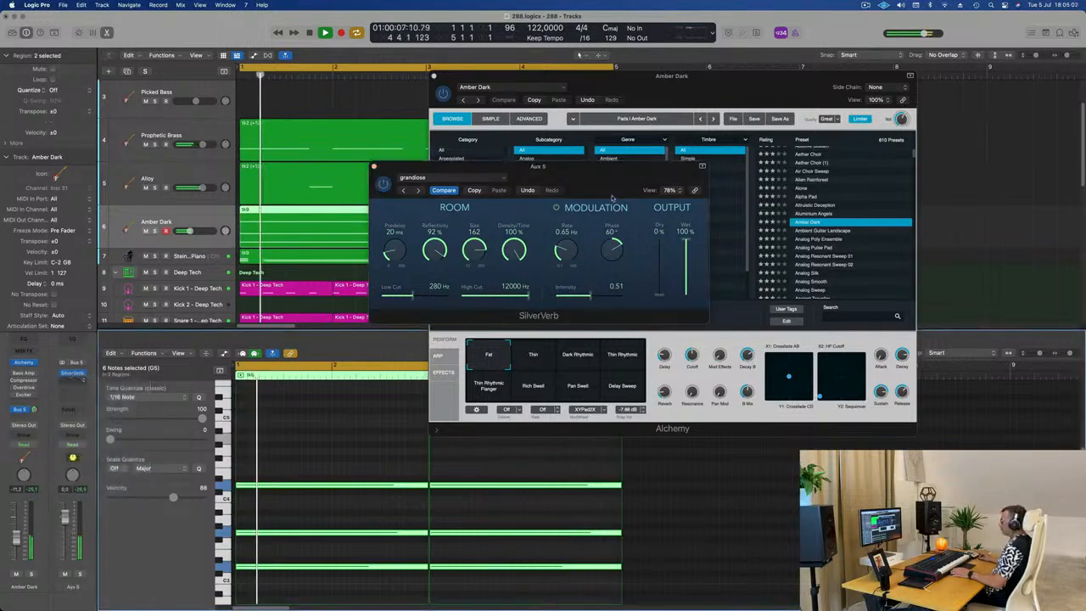
{"action": "left_click", "coordinate": [818, 132]}
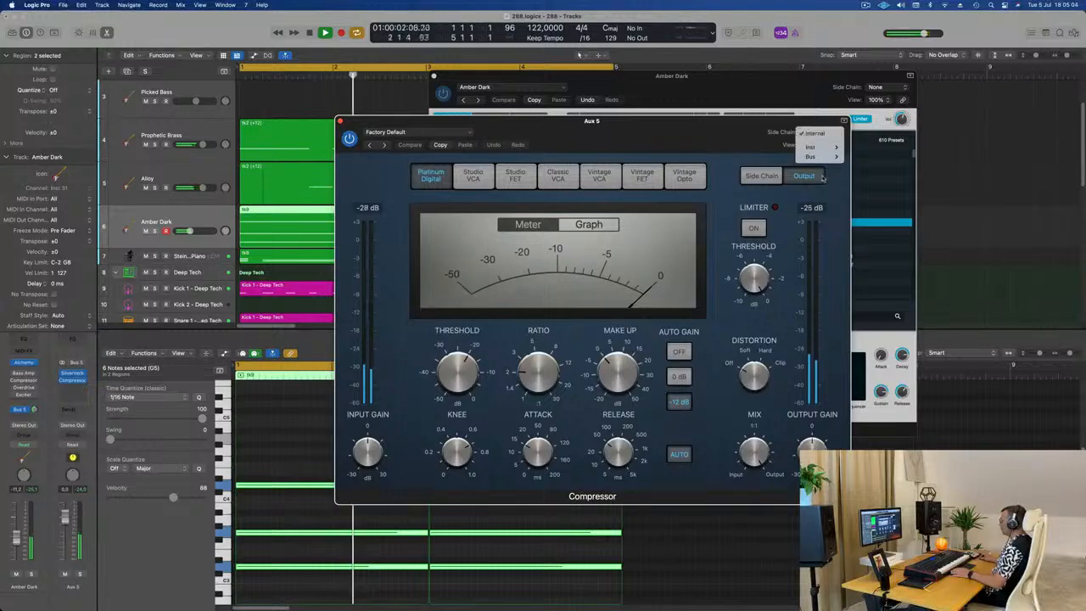
{"action": "mouse_move", "coordinate": [840, 148]}
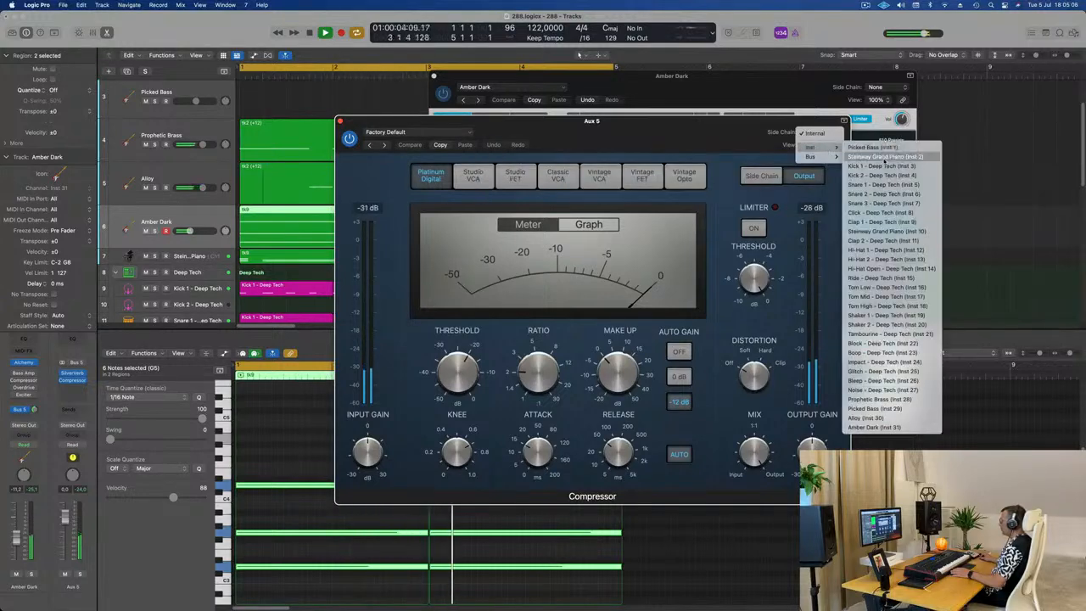
{"action": "left_click", "coordinate": [883, 166]}
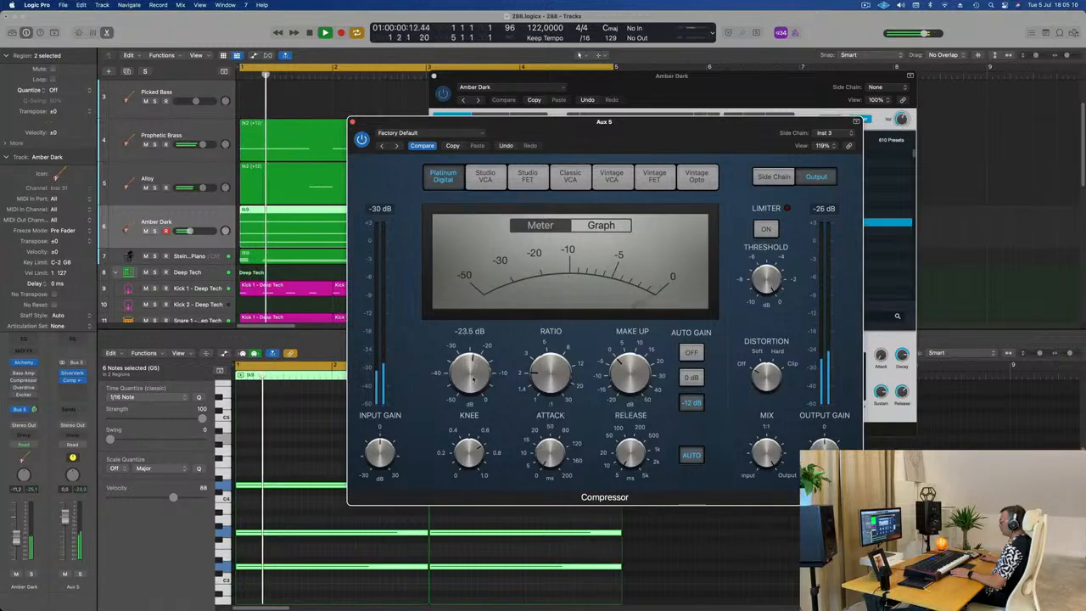
Step: Adjust the threshold and ratio of the Compressor on Aux 5 and lower the Aux 5 level to -3.8 dB
{"action": "left_click_drag", "start_coordinate": [491, 373], "coordinate": [492, 382]}
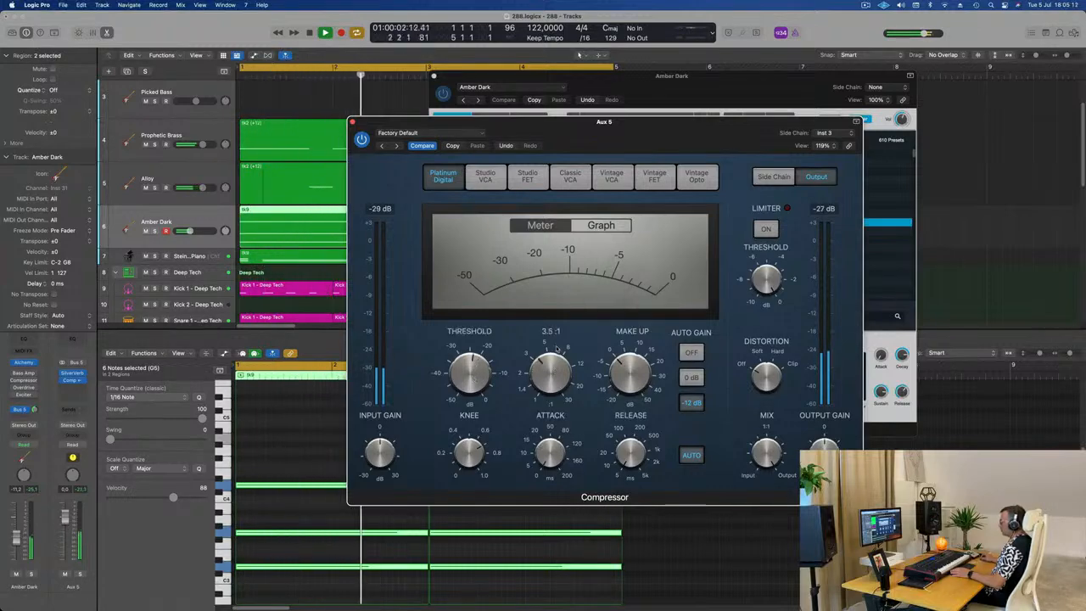
{"action": "left_click_drag", "start_coordinate": [666, 131], "coordinate": [833, 145]}
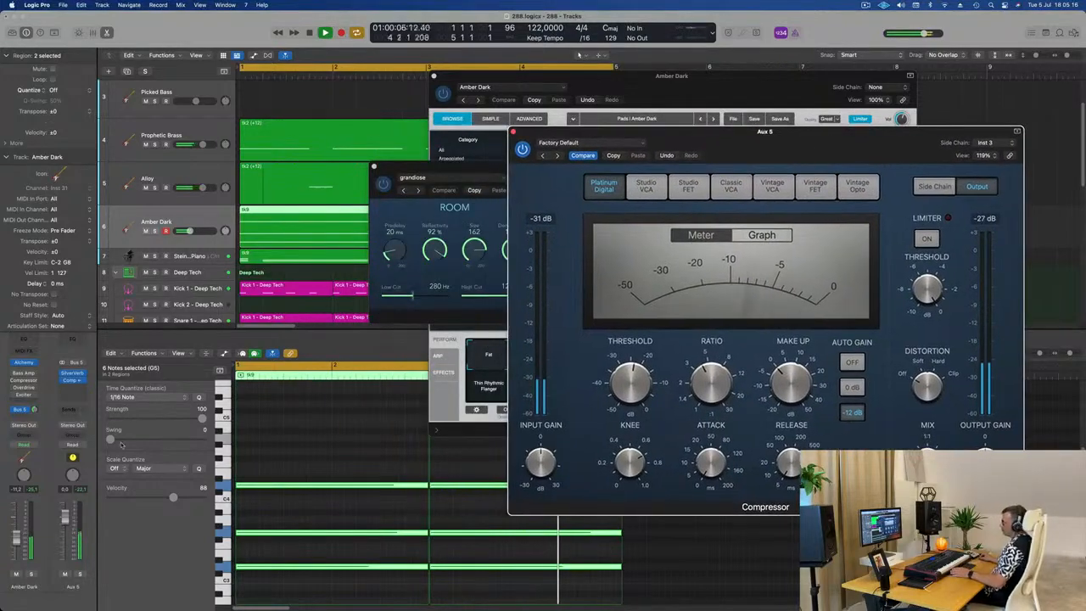
{"action": "left_click", "coordinate": [65, 575]}
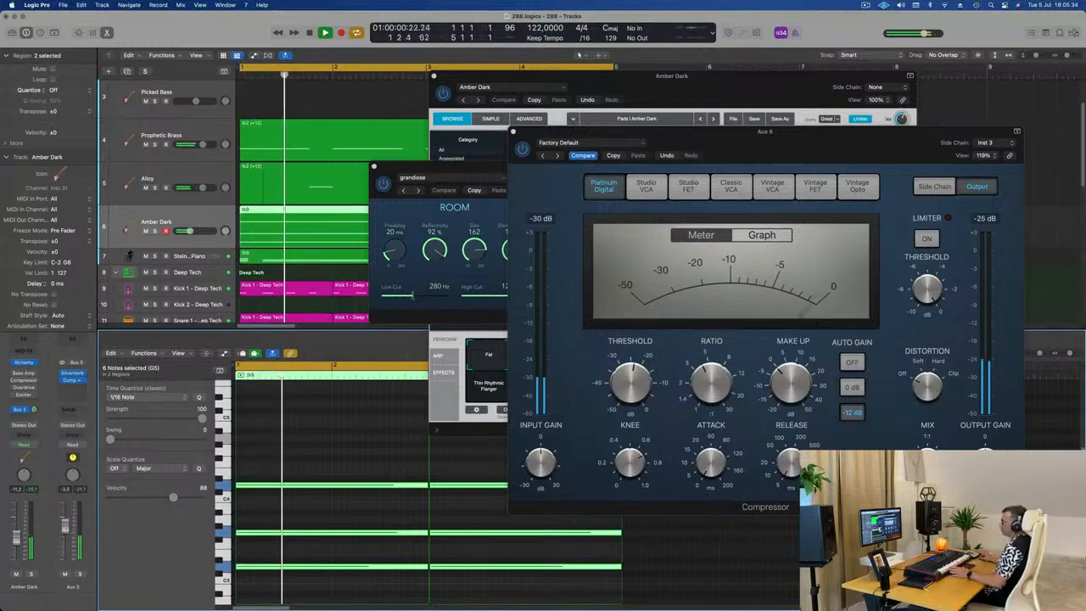
Step: Close the Compressor, Alchemy and SilverVerb plug-in windows to free up the arrangement
{"action": "left_click", "coordinate": [514, 131]}
{"action": "left_click_drag", "start_coordinate": [377, 169], "coordinate": [330, 183]}
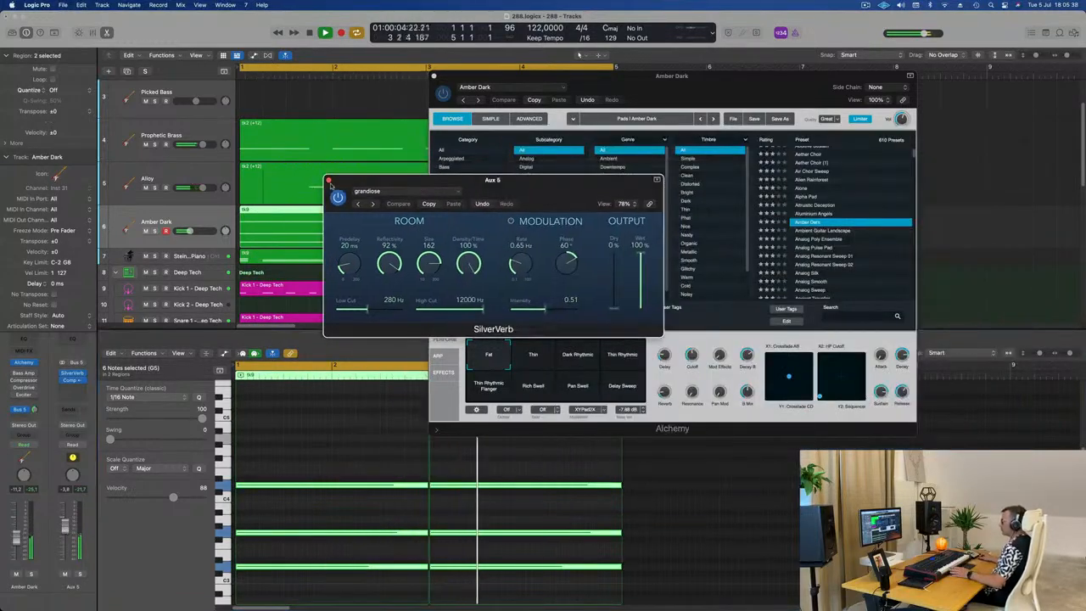
{"action": "left_click_drag", "start_coordinate": [613, 73], "coordinate": [605, 112]}
{"action": "left_click", "coordinate": [436, 97]}
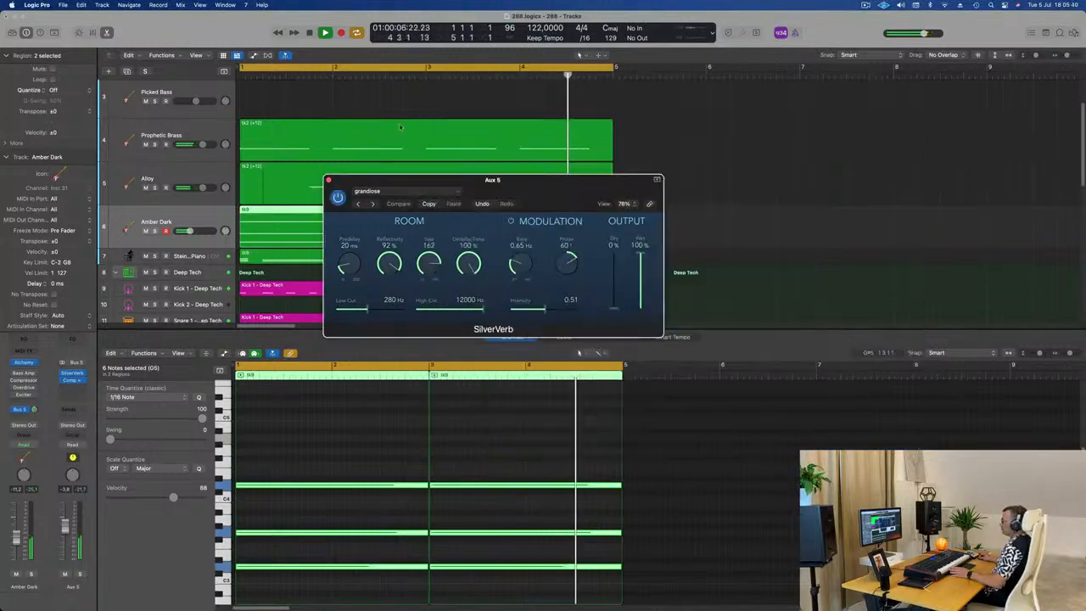
{"action": "left_click", "coordinate": [328, 180]}
Step: Duplicate the muted Picked Bass track 2 and copy its region to the unmuted Picked Bass track 4, starting at bar 1
{"action": "scroll", "coordinate": [355, 179], "scroll_direction": "up", "scroll_amount": 4}
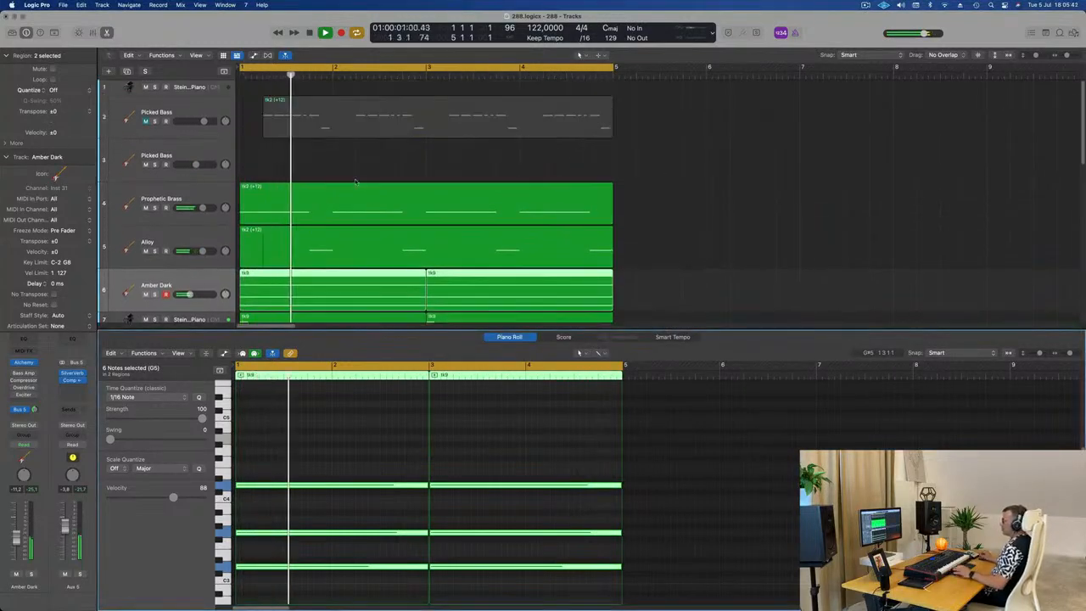
{"action": "scroll", "coordinate": [329, 165], "scroll_direction": "down", "scroll_amount": 3}
{"action": "scroll", "coordinate": [329, 164], "scroll_direction": "down", "scroll_amount": 2}
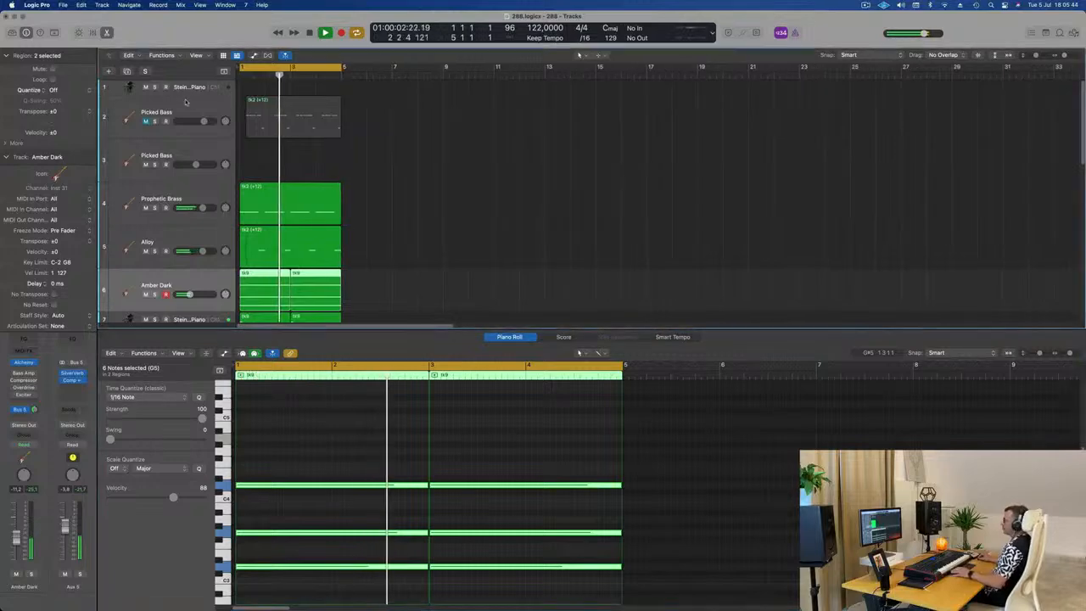
{"action": "left_click", "coordinate": [194, 109]}
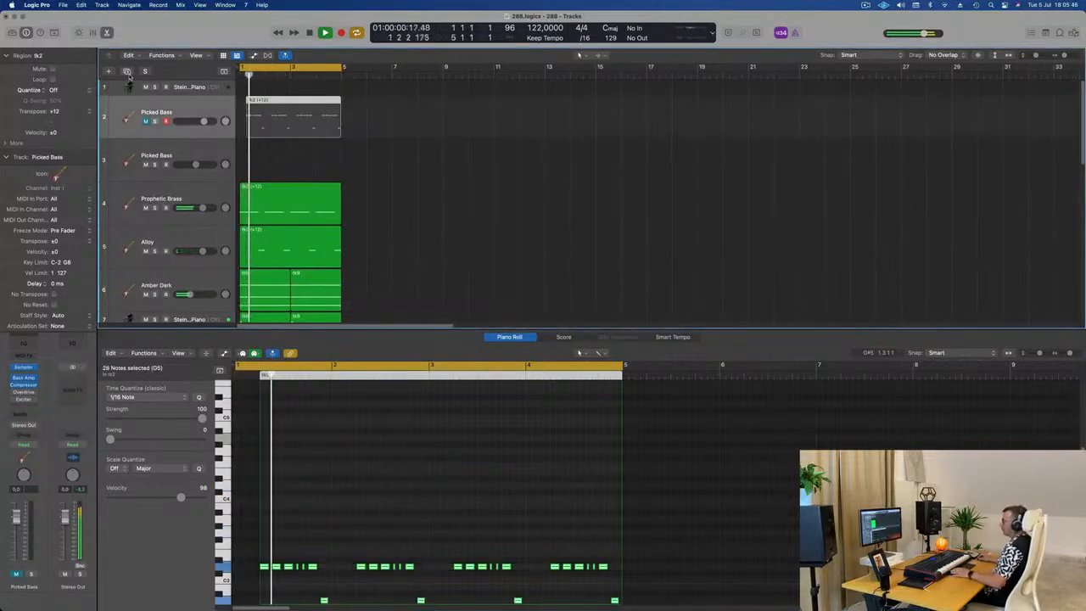
{"action": "key", "text": "super+d"}
{"action": "left_click_drag", "start_coordinate": [305, 114], "coordinate": [295, 199]}
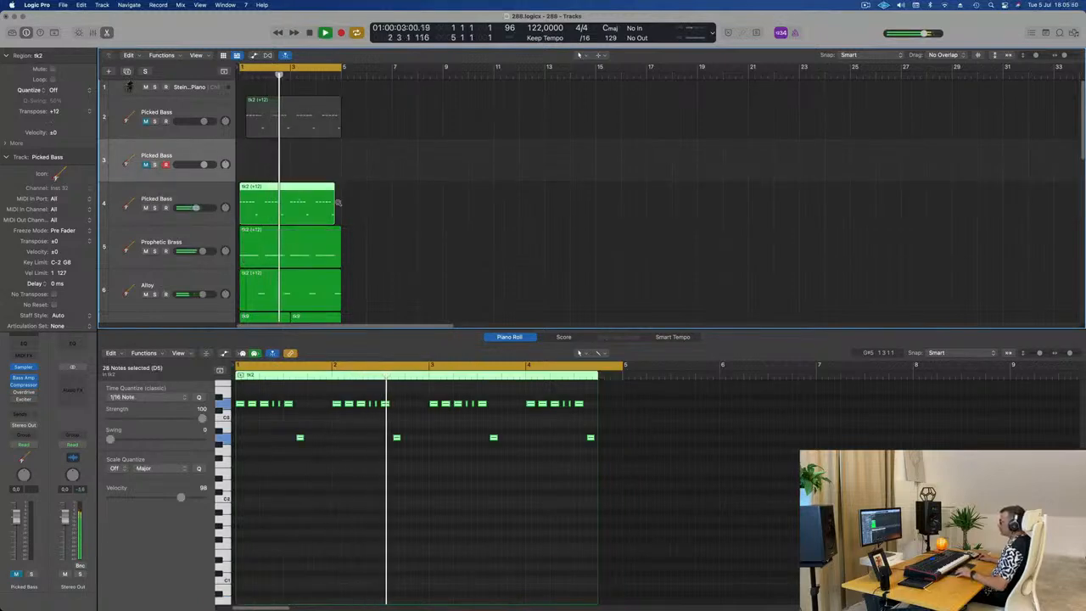
Step: Listen to the loop from bar 1 with the copied bass region on track 4
{"action": "scroll", "coordinate": [338, 202], "scroll_direction": "up", "scroll_amount": 5}
{"action": "key", "text": "space"}
{"action": "key", "text": "space"}
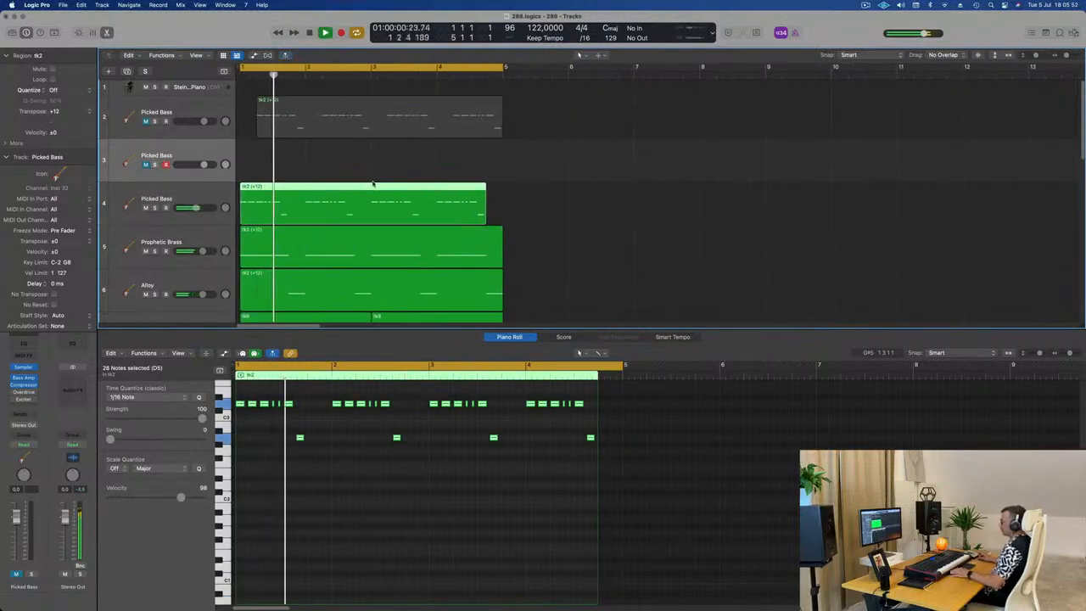
{"action": "key", "text": "space"}
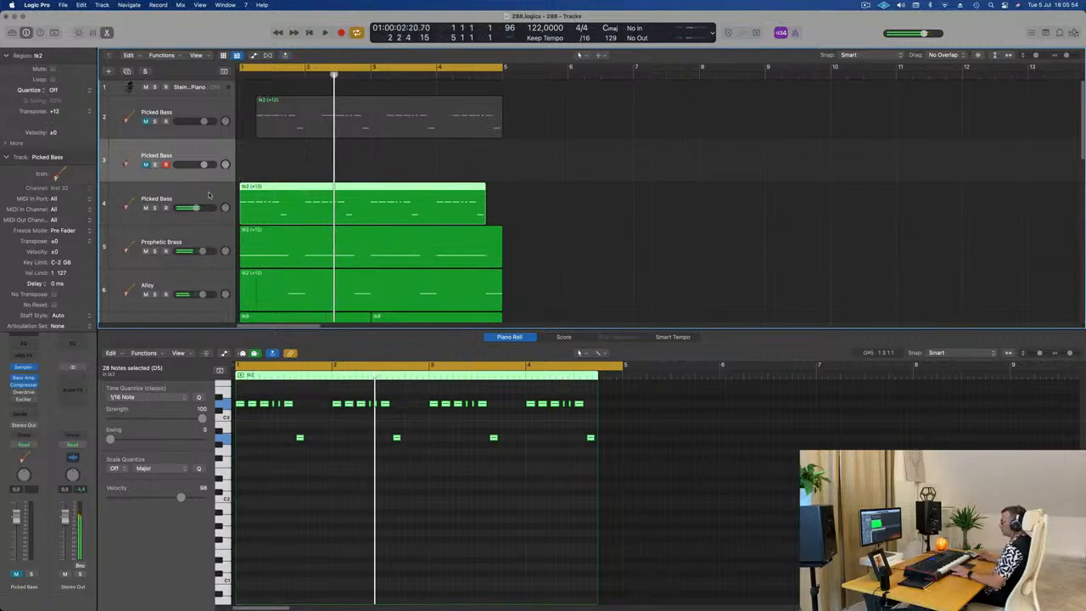
{"action": "key", "text": "Return"}
{"action": "key", "text": "space"}
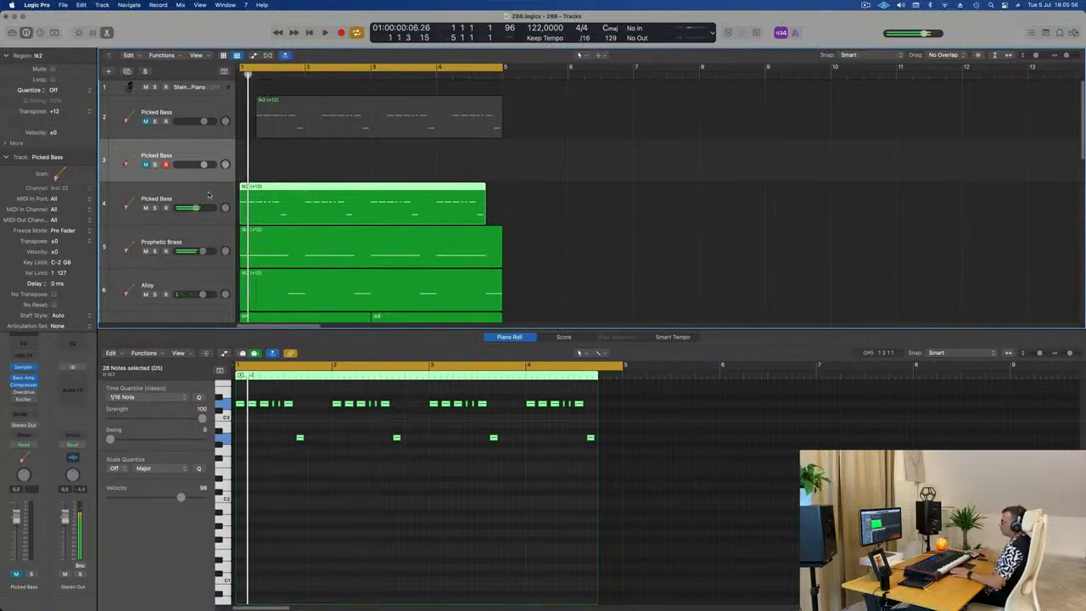
Step: Replace the Sampler instrument on the Picked Bass track 4 with Retro Synth
{"action": "left_click", "coordinate": [210, 194]}
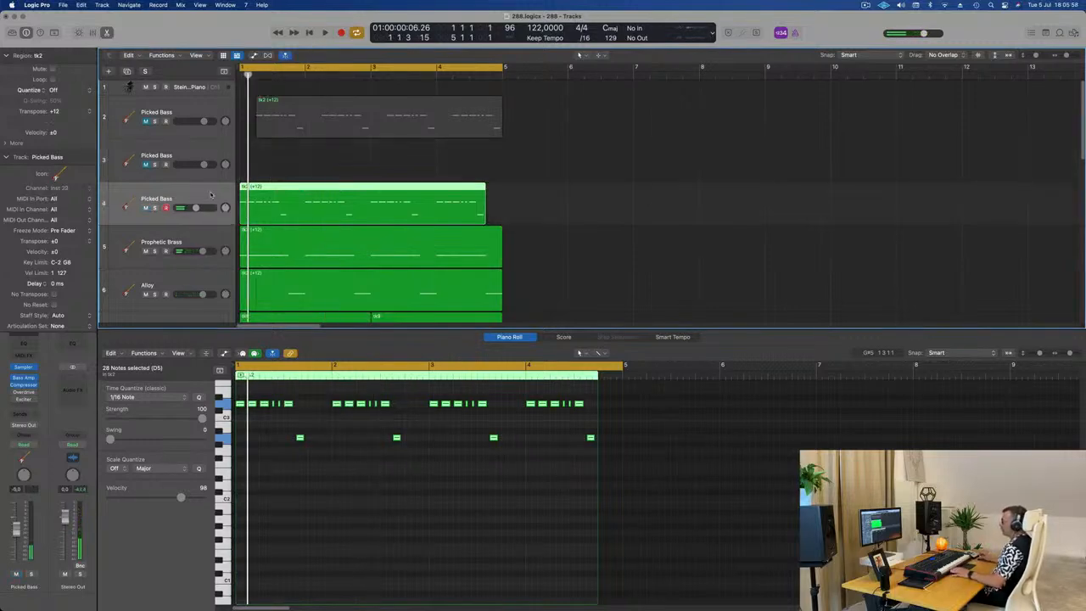
{"action": "key", "text": "space"}
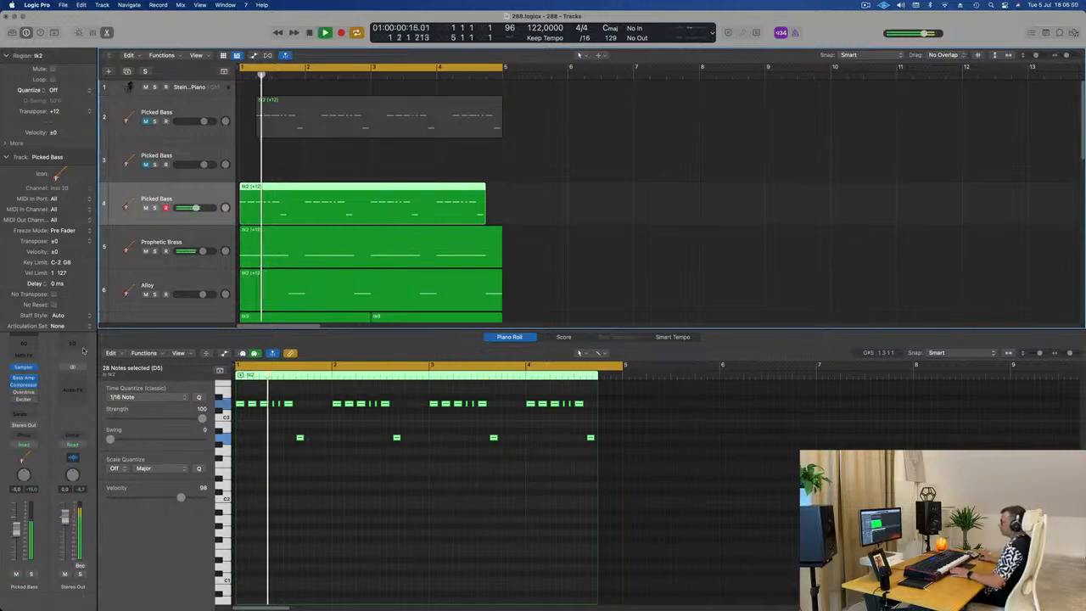
{"action": "key", "text": "space"}
{"action": "key", "text": "space"}
{"action": "left_click", "coordinate": [36, 370]}
{"action": "mouse_move", "coordinate": [128, 355]}
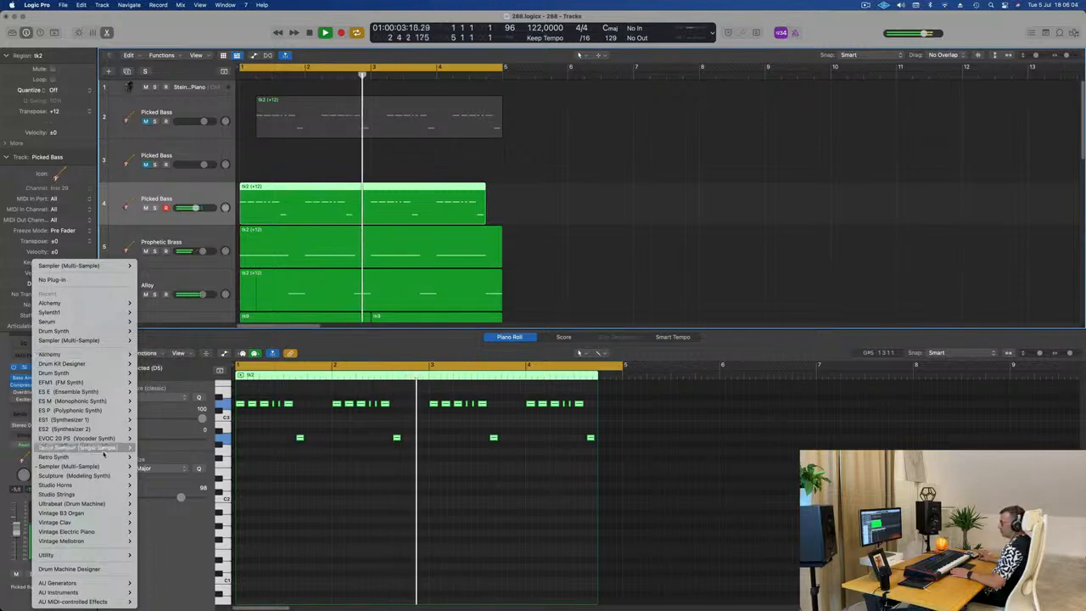
{"action": "mouse_move", "coordinate": [105, 458]}
{"action": "left_click", "coordinate": [150, 457]}
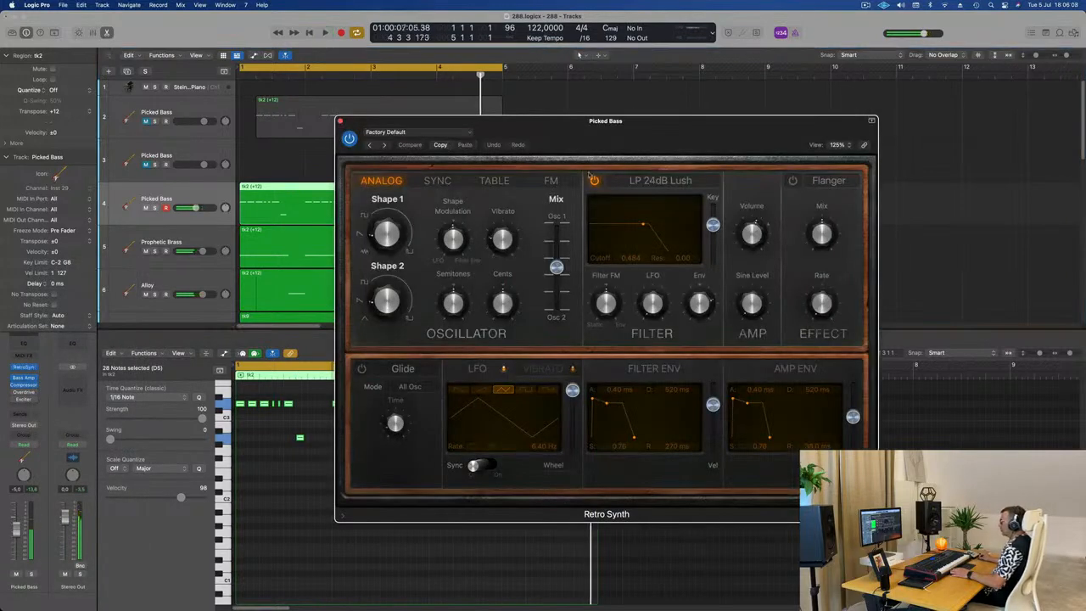
Step: Load Airbass Synth from Retro Synth's 03 Synth Bass presets and advance through them to Biting FM with the loop playing
{"action": "left_click", "coordinate": [406, 131]}
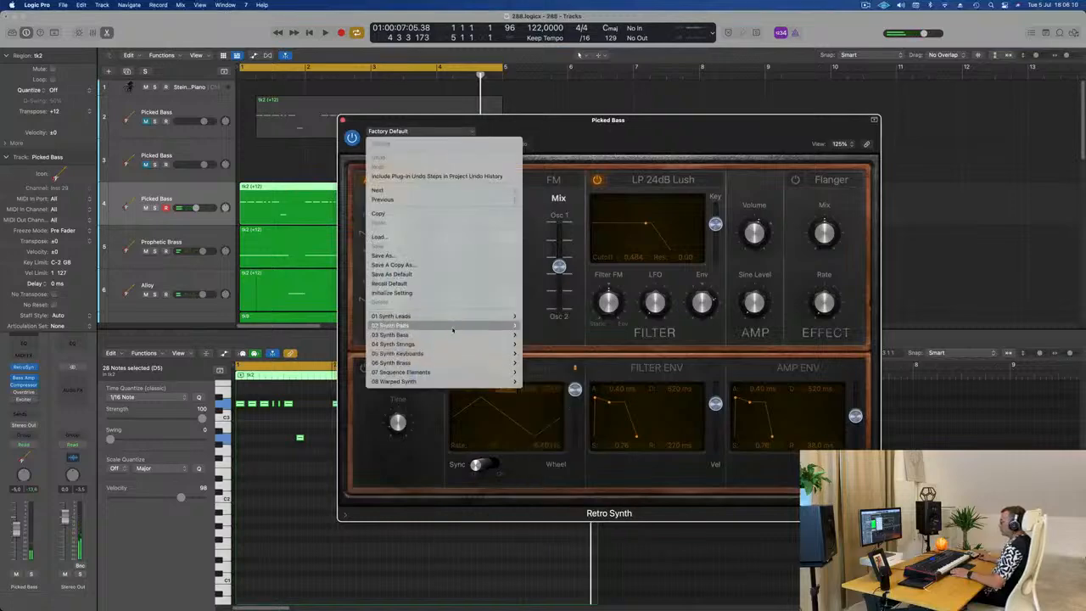
{"action": "mouse_move", "coordinate": [454, 339]}
{"action": "left_click", "coordinate": [553, 335]}
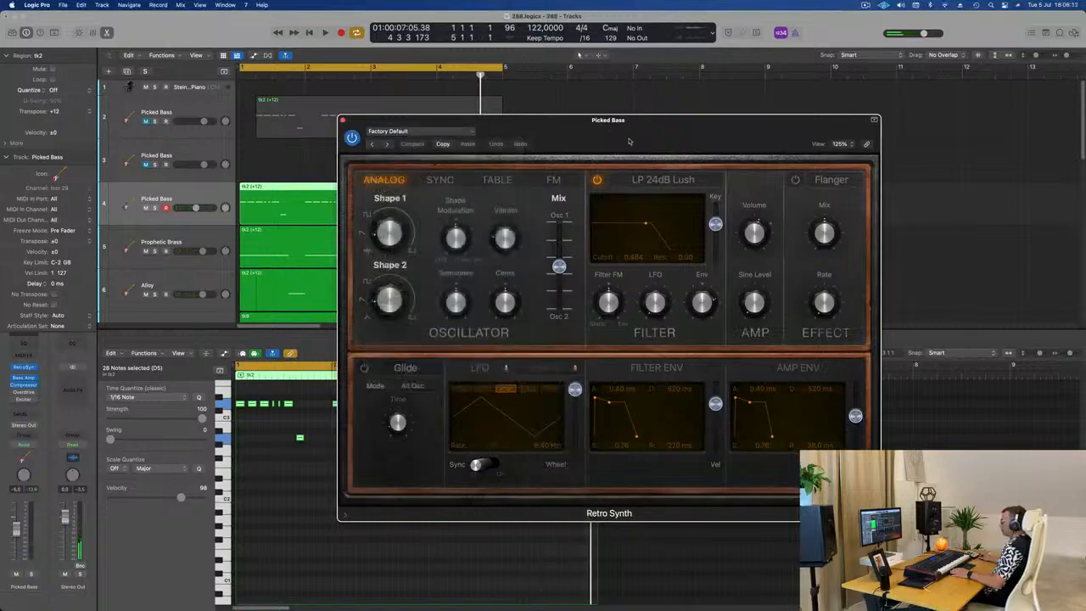
{"action": "key", "text": "space"}
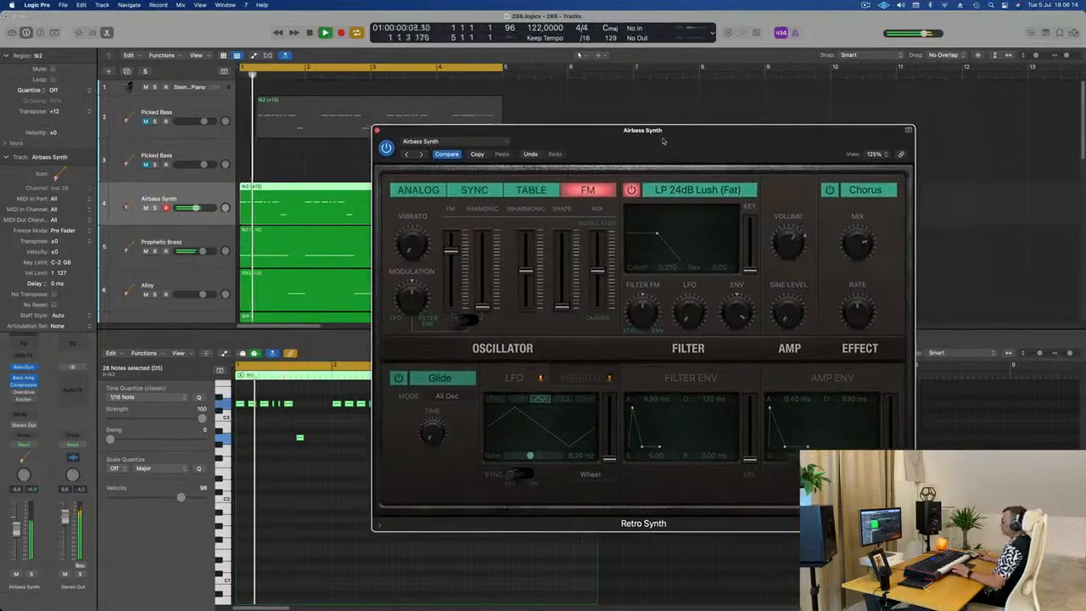
{"action": "left_click", "coordinate": [420, 156]}
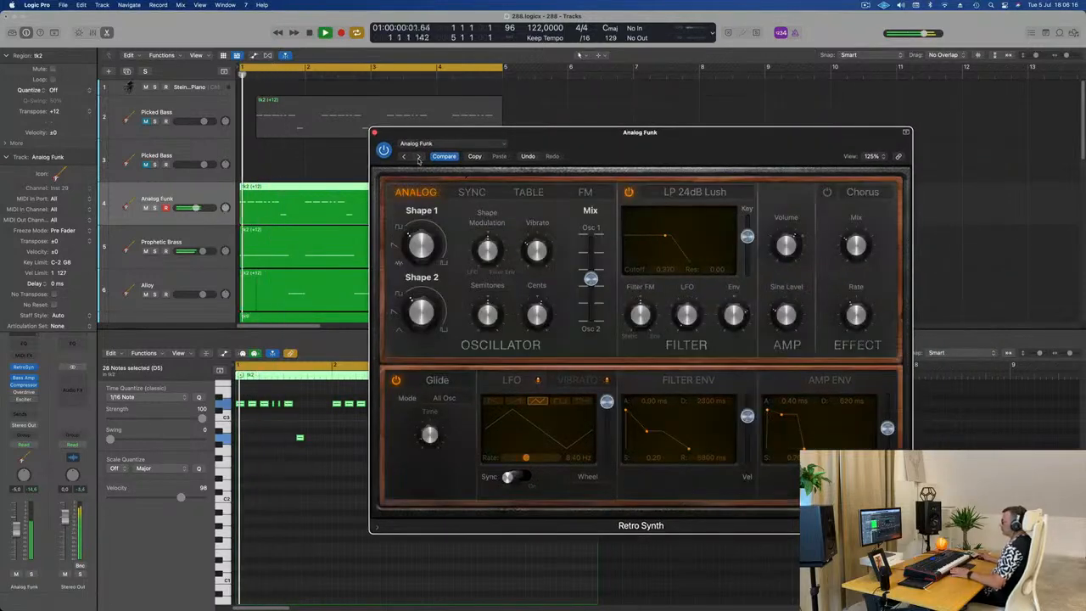
{"action": "left_click", "coordinate": [418, 156]}
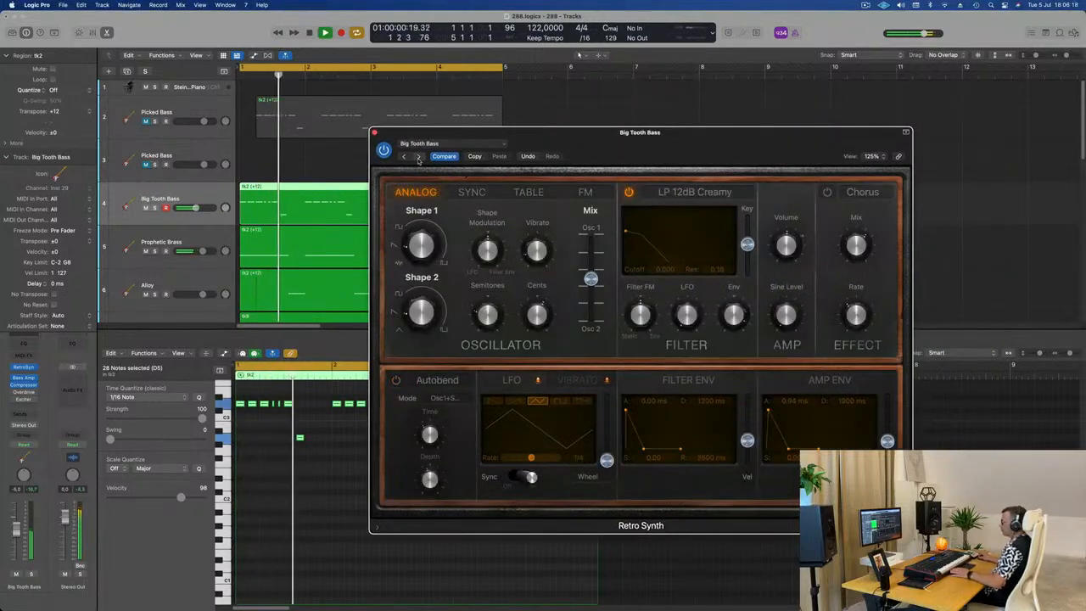
{"action": "left_click", "coordinate": [418, 157]}
Step: Transpose all notes of the track 4 bass region down one octave and play the loop
{"action": "double_click", "coordinate": [309, 188]}
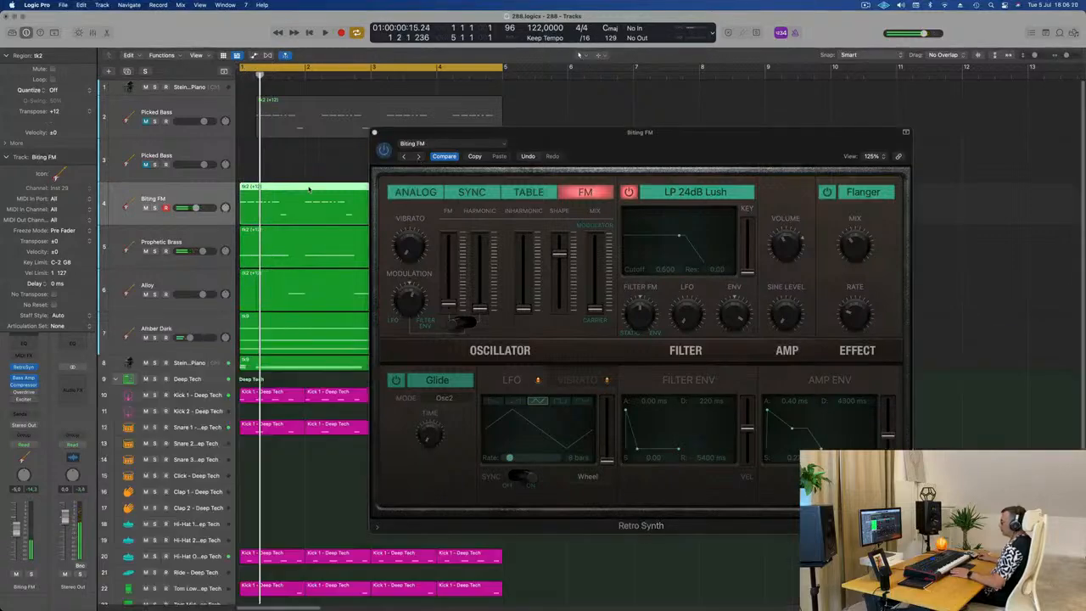
{"action": "double_click", "coordinate": [310, 188]}
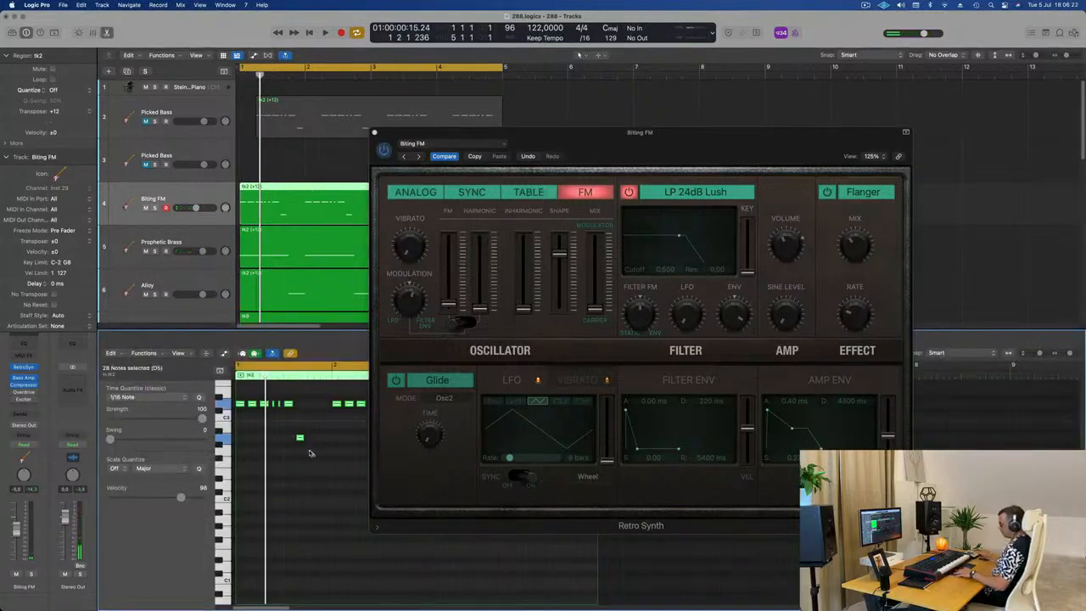
{"action": "key", "text": "space"}
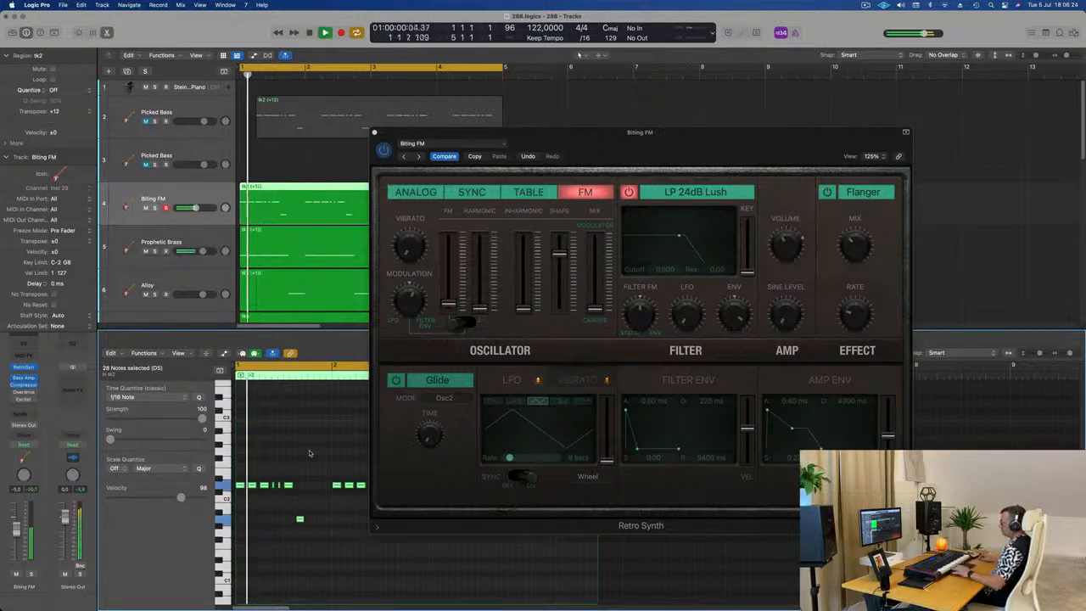
Step: Audition the following Retro Synth bass presets in the loop and settle on Heavy Punch Bass
{"action": "left_click", "coordinate": [419, 157]}
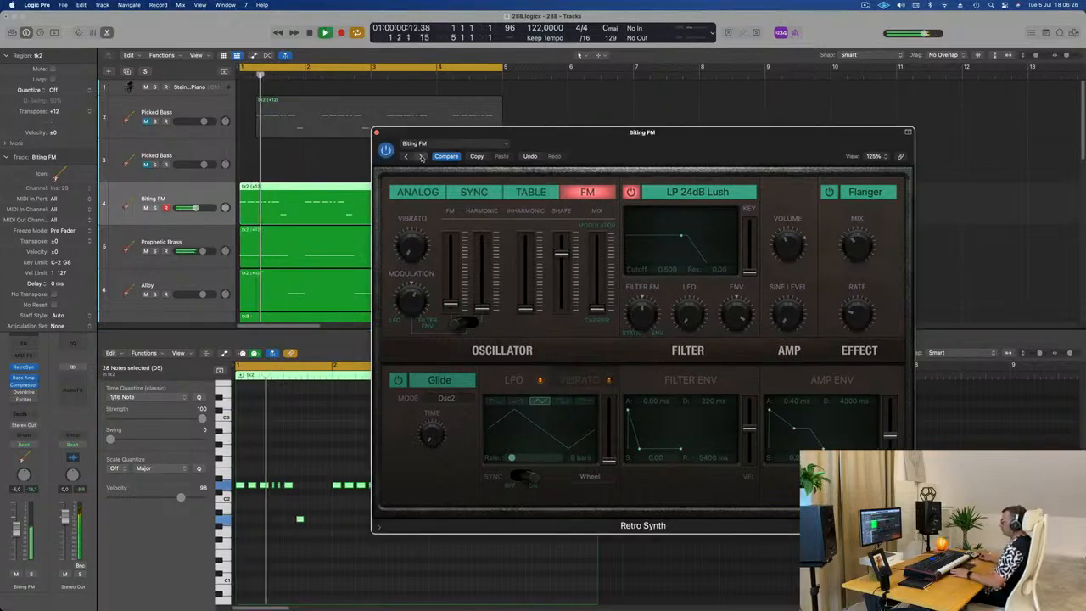
{"action": "left_click", "coordinate": [419, 156]}
{"action": "left_click_drag", "start_coordinate": [585, 140], "coordinate": [613, 173]}
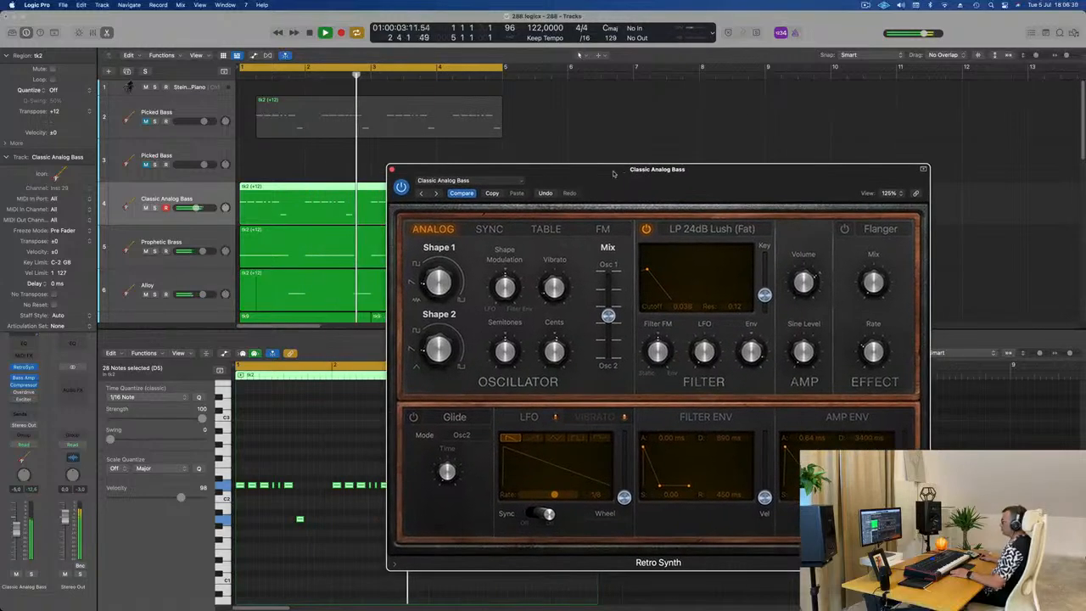
{"action": "left_click", "coordinate": [437, 193]}
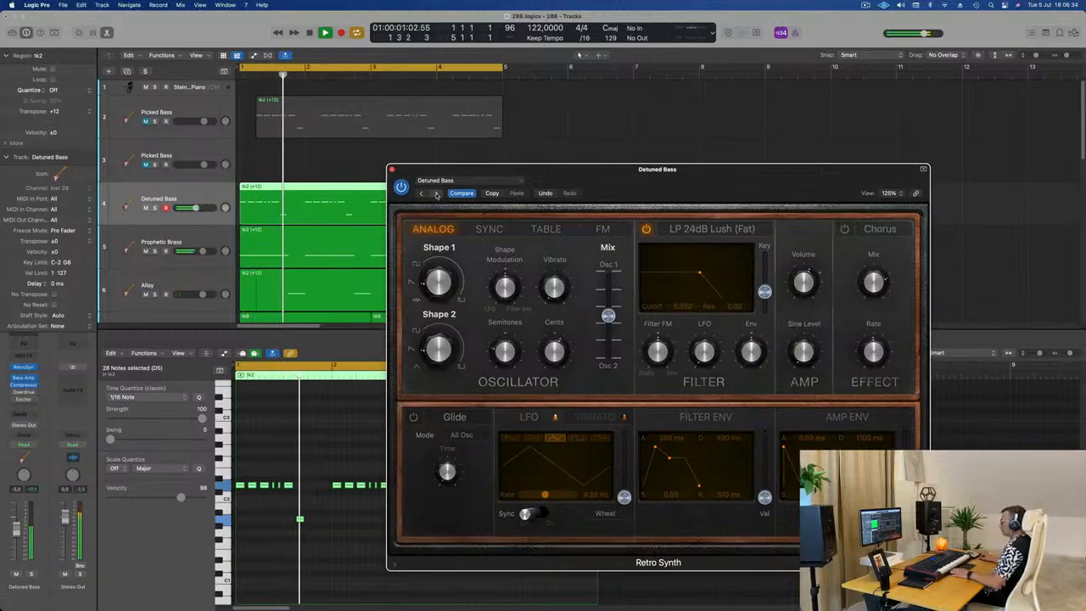
{"action": "left_click", "coordinate": [436, 193]}
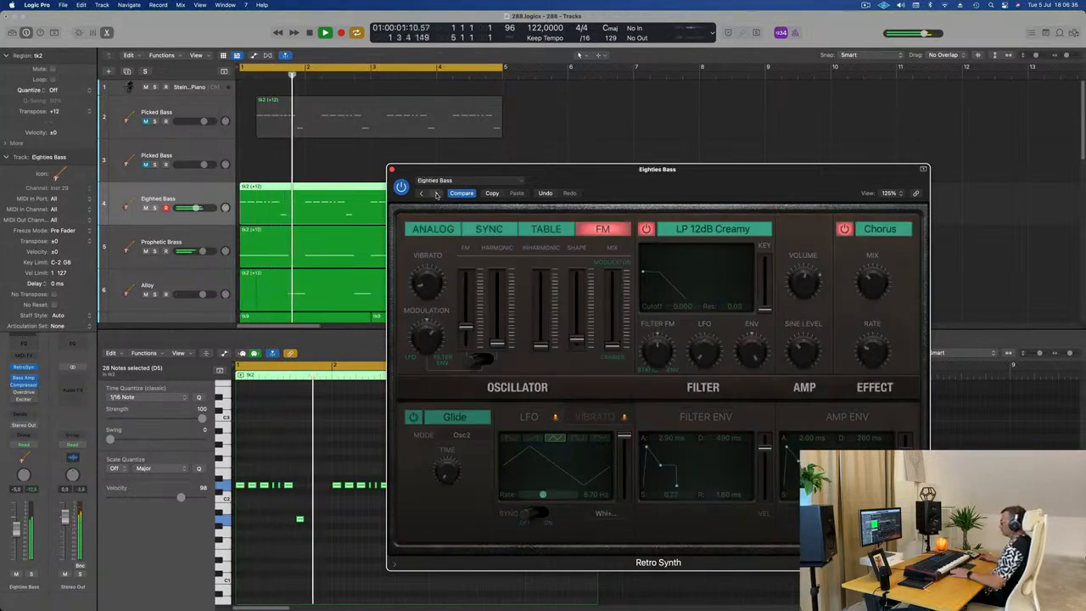
{"action": "left_click", "coordinate": [436, 194]}
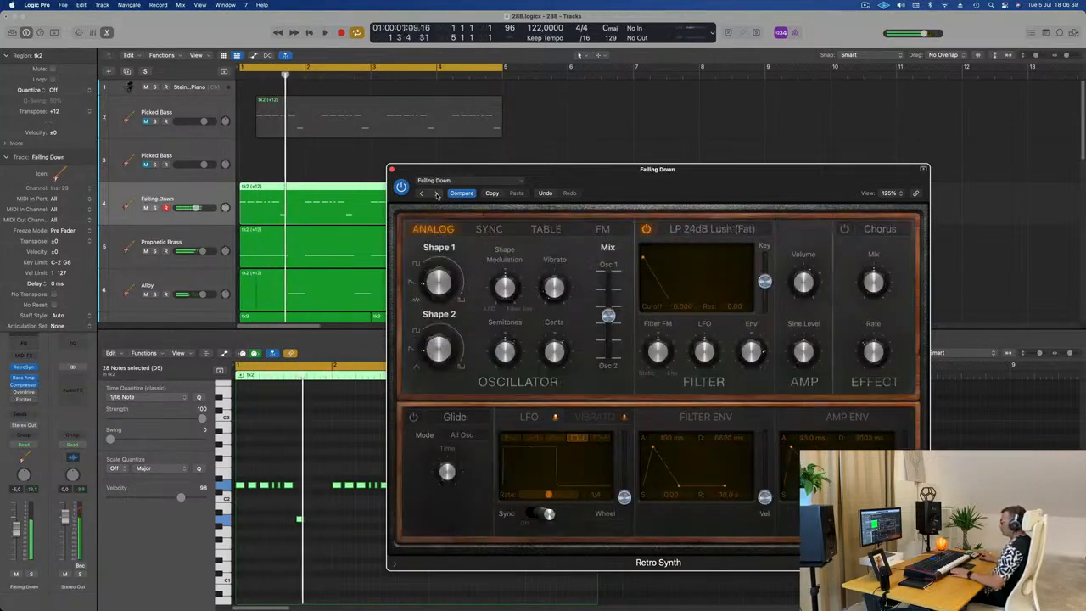
{"action": "left_click", "coordinate": [436, 194]}
{"action": "left_click", "coordinate": [436, 194]}
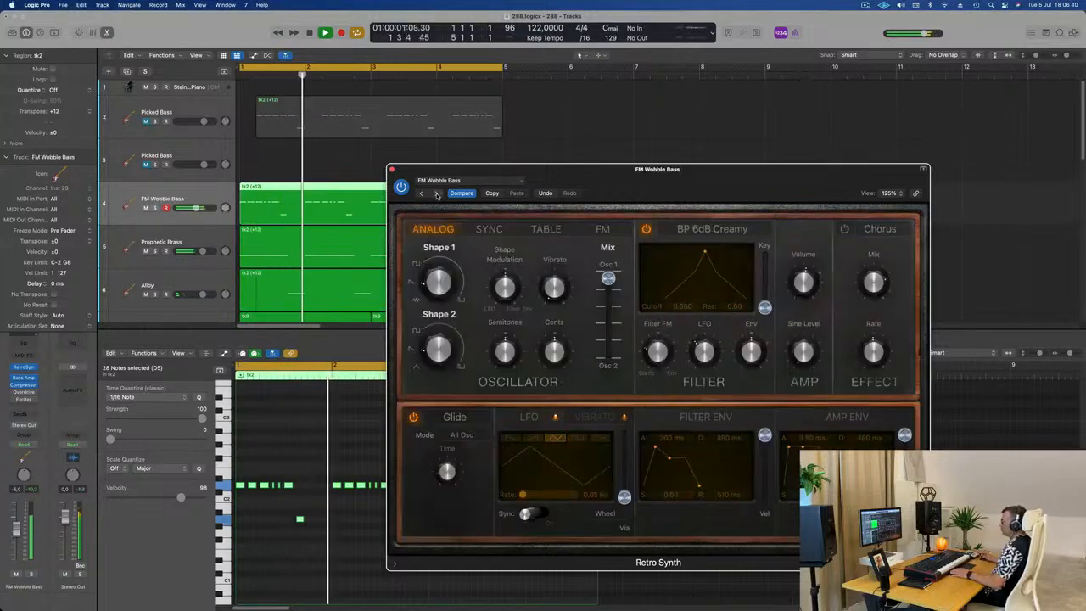
{"action": "left_click", "coordinate": [436, 193]}
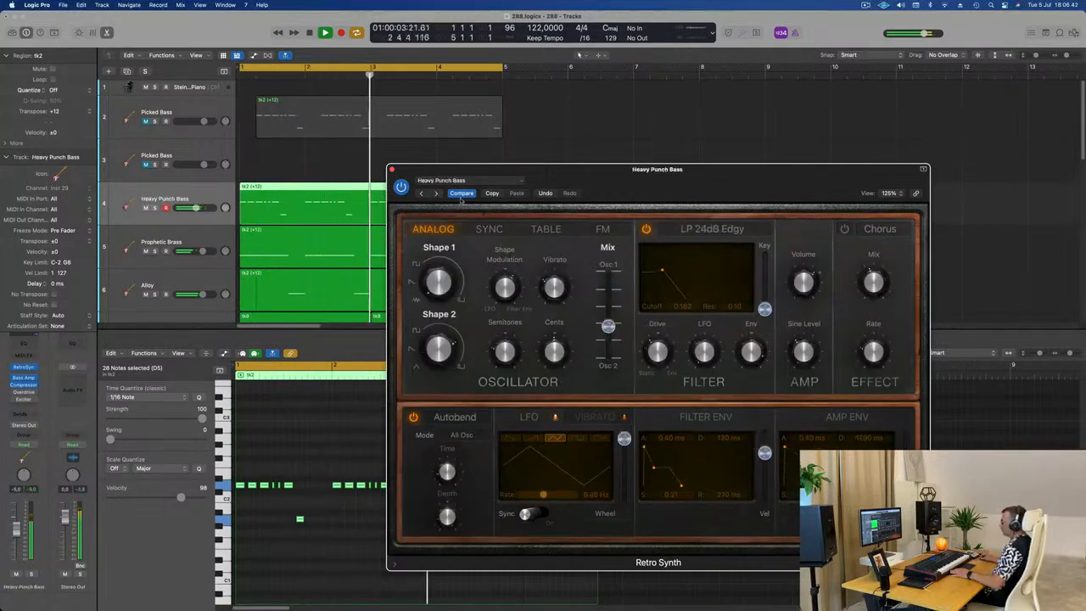
{"action": "left_click_drag", "start_coordinate": [723, 179], "coordinate": [699, 190]}
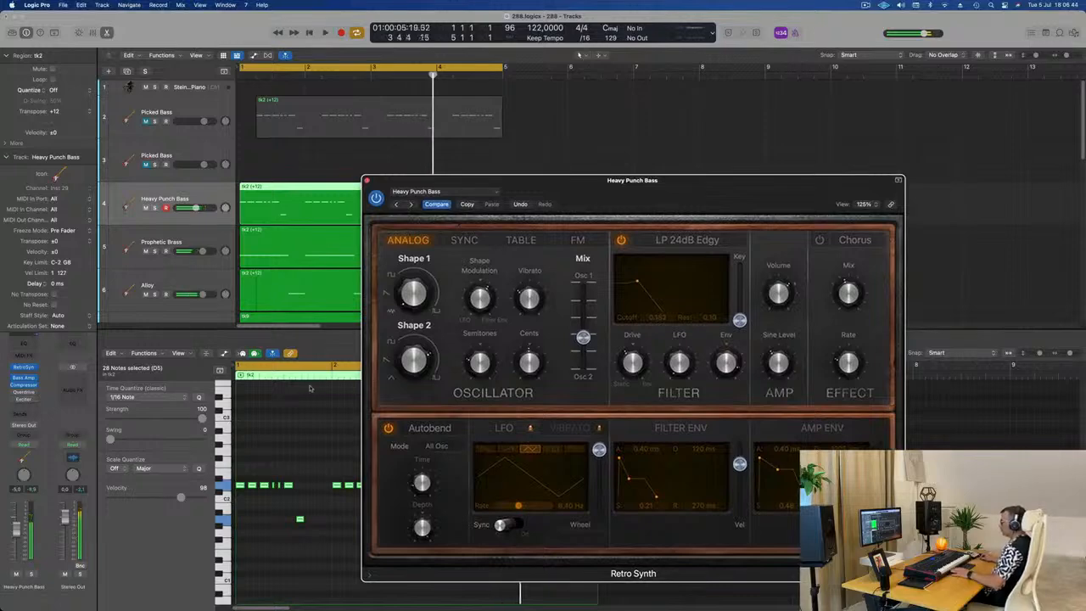
Step: Transpose all notes of the Heavy Punch Bass region up one octave
{"action": "key", "text": "space"}
{"action": "left_click", "coordinate": [274, 476]}
{"action": "key", "text": "alt+shift+Up"}
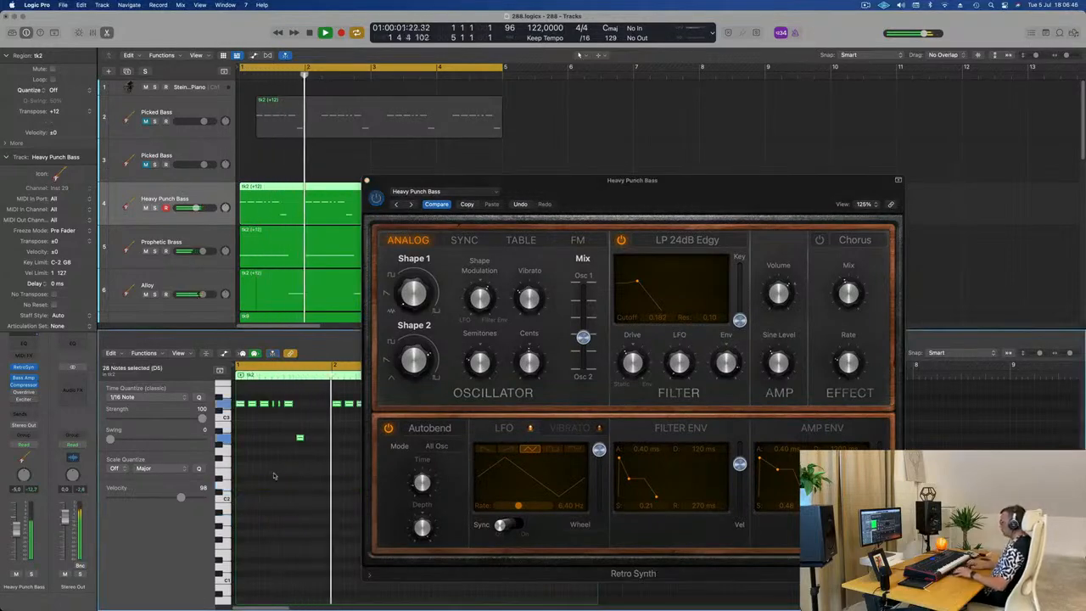
Step: Replay the loop from the start and raise the Heavy Punch Bass channel's volume
{"action": "key", "text": "Return"}
{"action": "left_click", "coordinate": [698, 172]}
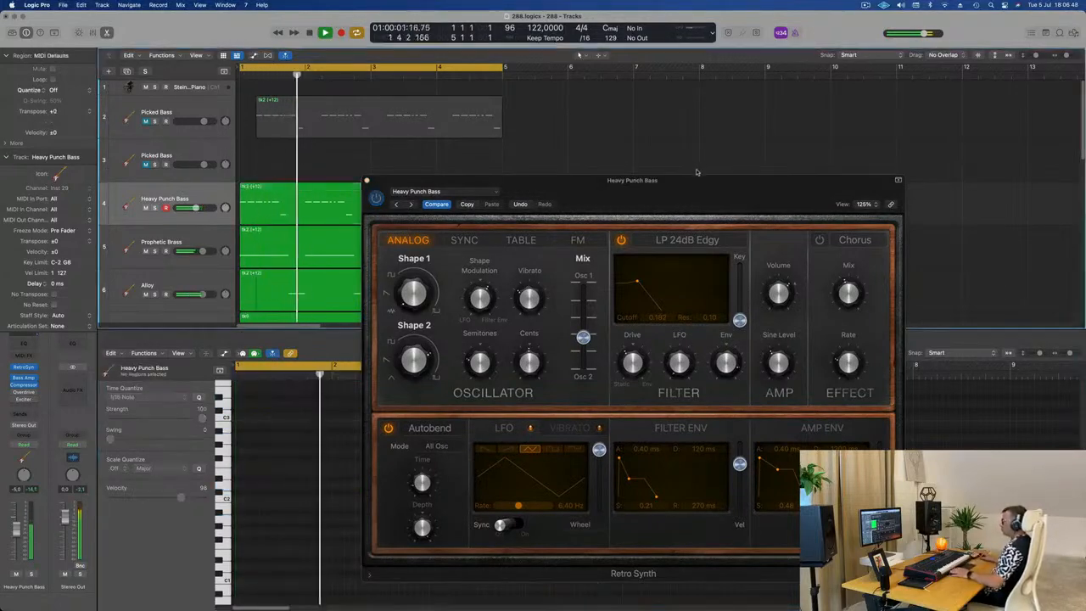
{"action": "key", "text": "Return"}
{"action": "left_click_drag", "start_coordinate": [690, 184], "coordinate": [701, 123]}
{"action": "key", "text": "Return"}
{"action": "left_click_drag", "start_coordinate": [18, 530], "coordinate": [18, 525]}
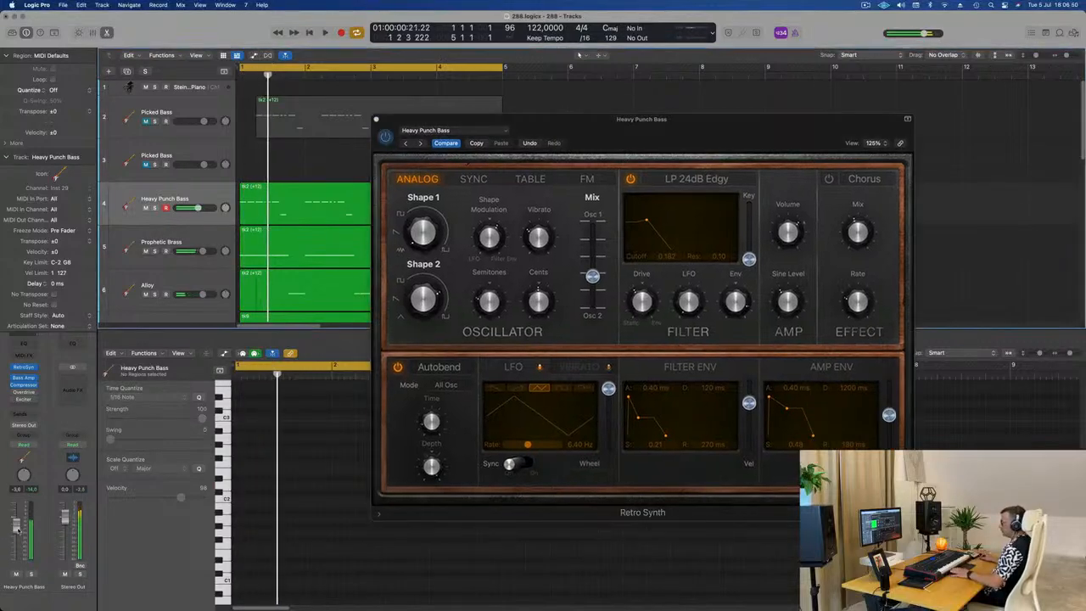
Step: Move the Heavy Punch Bass synth window aside and replay the loop from the start
{"action": "key", "text": "Return"}
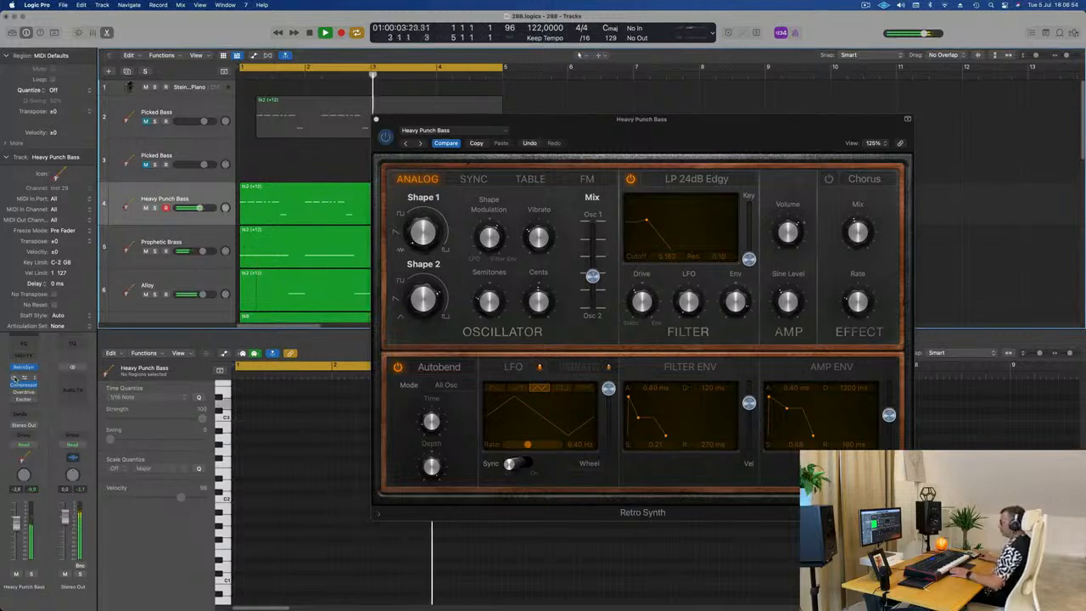
{"action": "left_click_drag", "start_coordinate": [713, 129], "coordinate": [897, 137]}
{"action": "key", "text": "Return"}
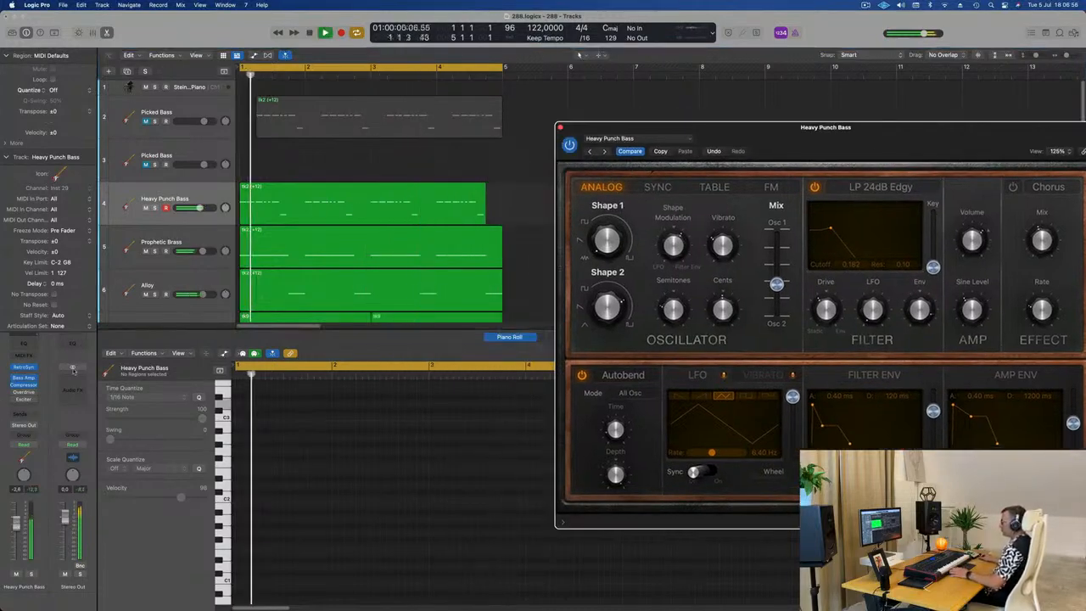
{"action": "scroll", "coordinate": [246, 254], "scroll_direction": "down", "scroll_amount": 5}
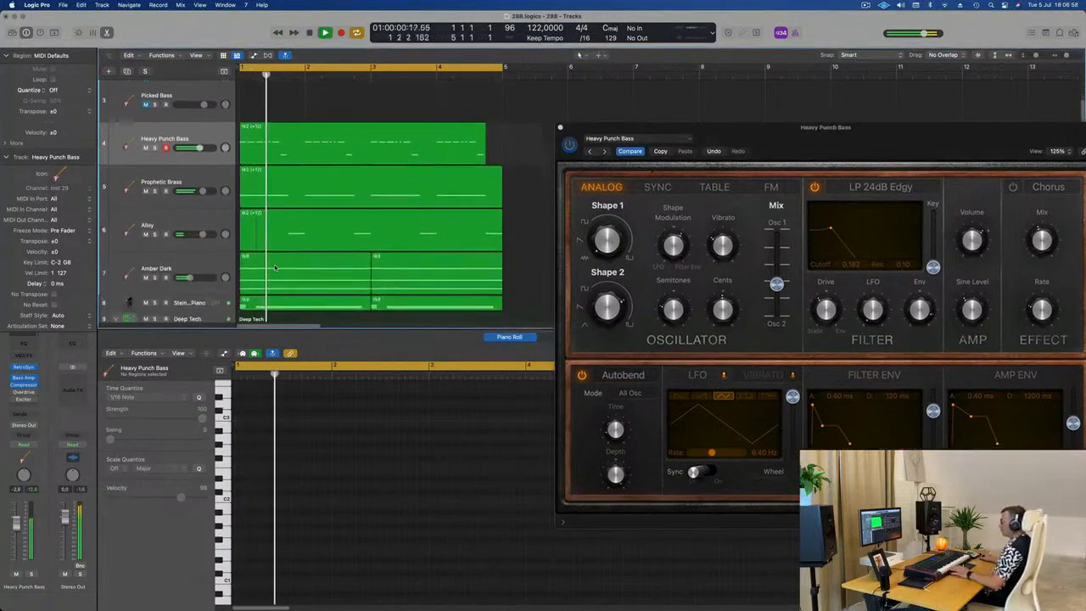
{"action": "key", "text": "Return"}
Step: Lower the Steinway Grand Piano channel's volume to about -6 dB while replaying the loop
{"action": "left_click", "coordinate": [179, 219]}
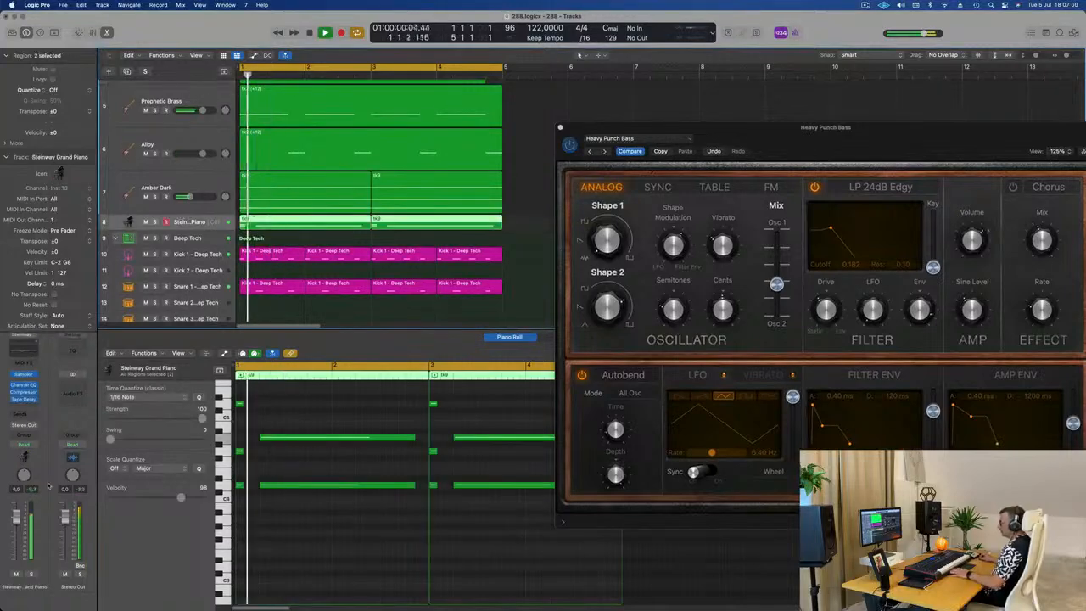
{"action": "left_click_drag", "start_coordinate": [23, 535], "coordinate": [23, 541]}
{"action": "key", "text": "space"}
{"action": "key", "text": "space"}
{"action": "key", "text": "space"}
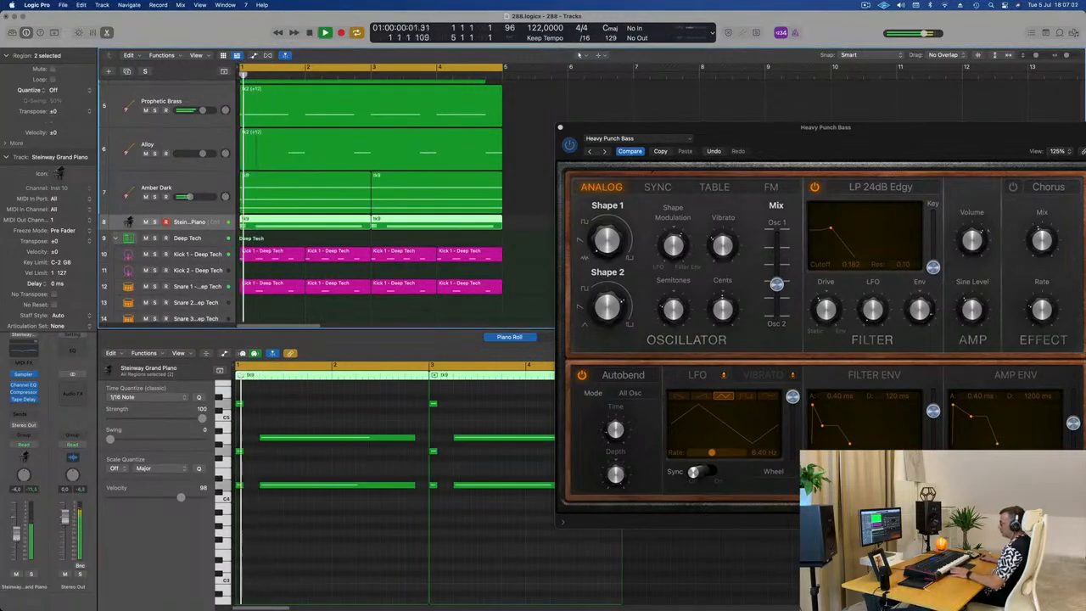
Step: Add a send to Bus 5 on the Steinway Grand Piano channel
{"action": "left_click", "coordinate": [21, 418]}
{"action": "mouse_move", "coordinate": [42, 427]}
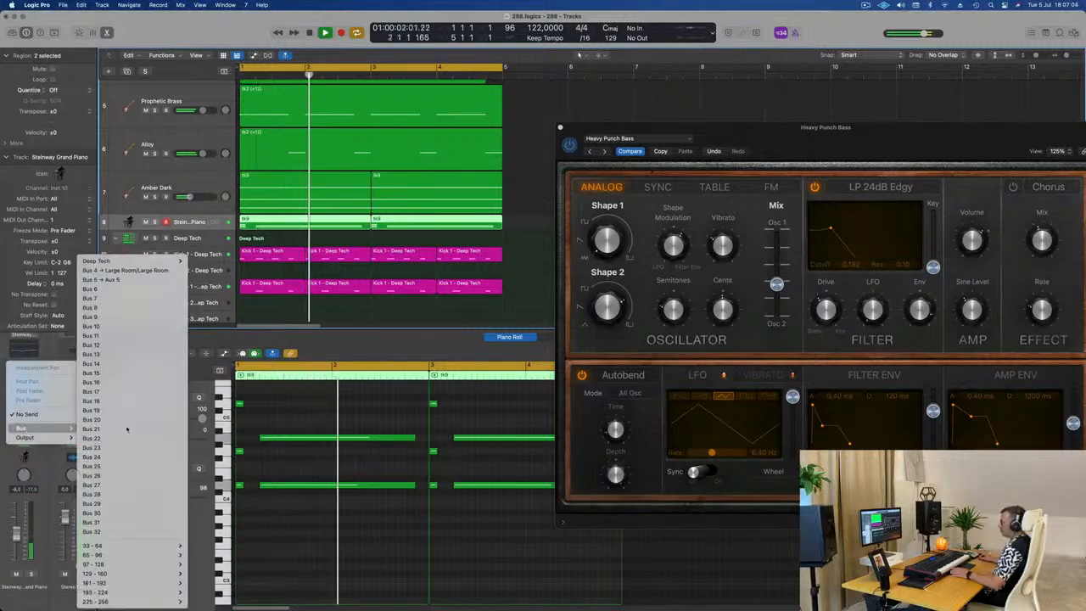
{"action": "left_click", "coordinate": [129, 281]}
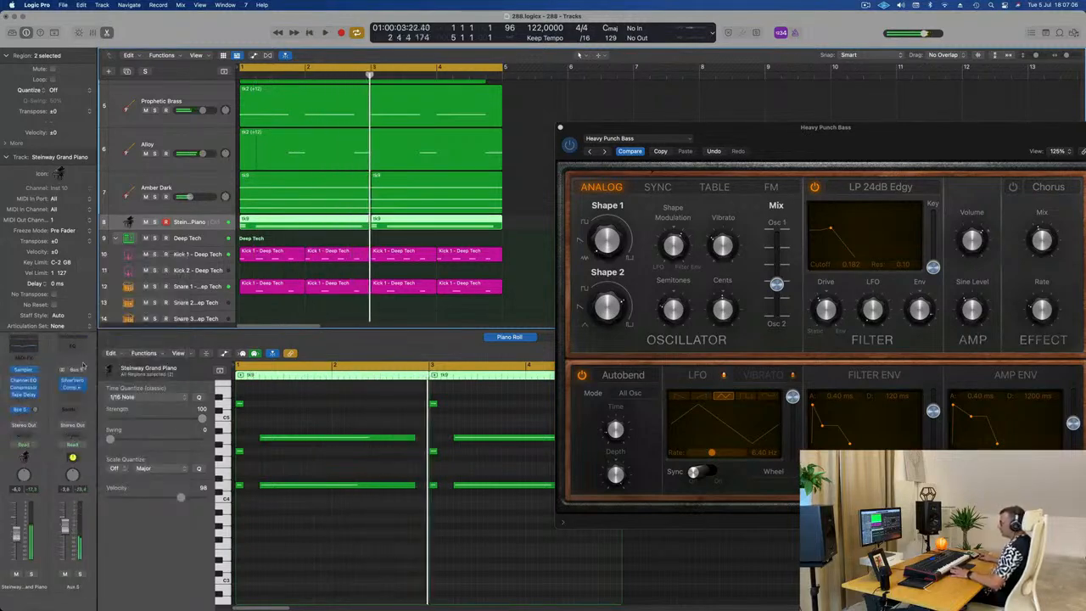
Step: Raise the piano channel's Bus 5 send level, restarting the loop to judge the amount of reverb
{"action": "key", "text": "space"}
{"action": "key", "text": "space"}
{"action": "key", "text": "space"}
{"action": "key", "text": "space"}
{"action": "key", "text": "space"}
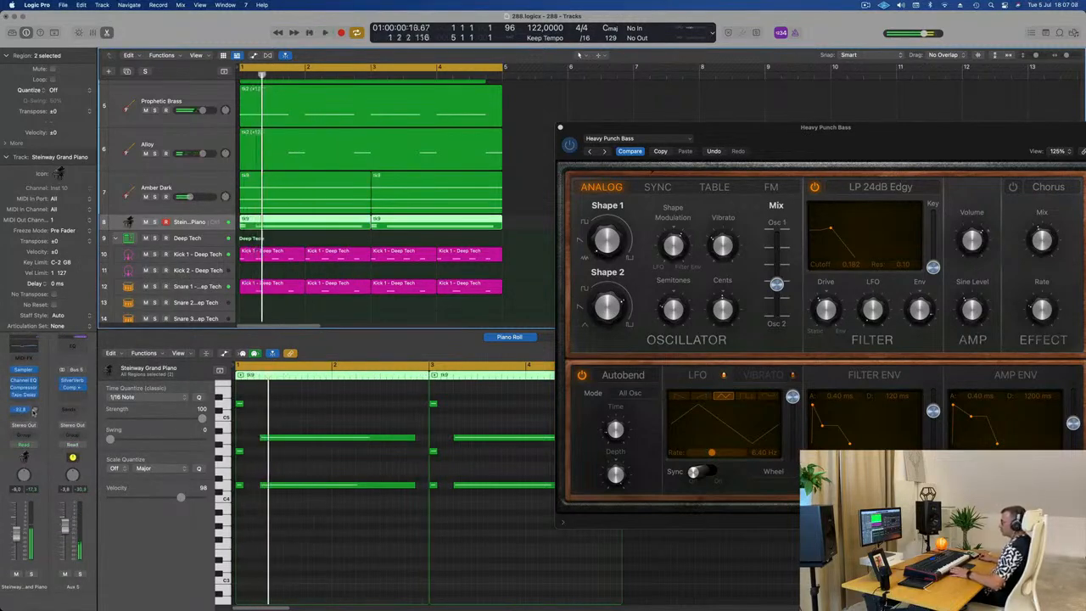
{"action": "key", "text": "space"}
{"action": "left_click_drag", "start_coordinate": [36, 412], "coordinate": [36, 410]}
{"action": "key", "text": "space"}
{"action": "key", "text": "space"}
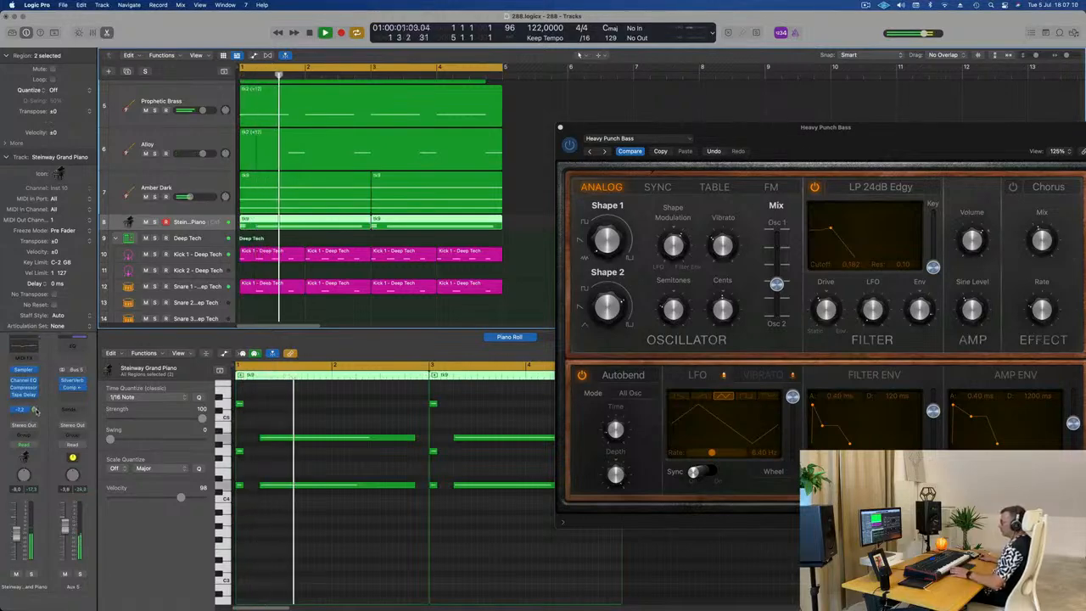
{"action": "key", "text": "space"}
{"action": "key", "text": "space"}
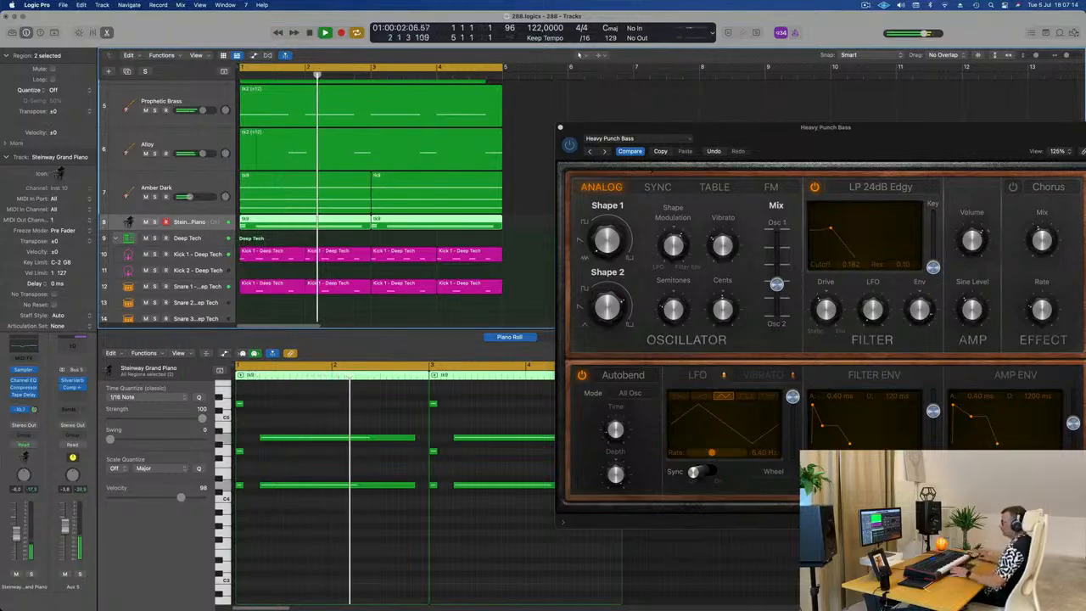
Step: Close the Heavy Punch Bass synth window and fit more tracks into the arrangement view
{"action": "left_click_drag", "start_coordinate": [966, 136], "coordinate": [743, 207]}
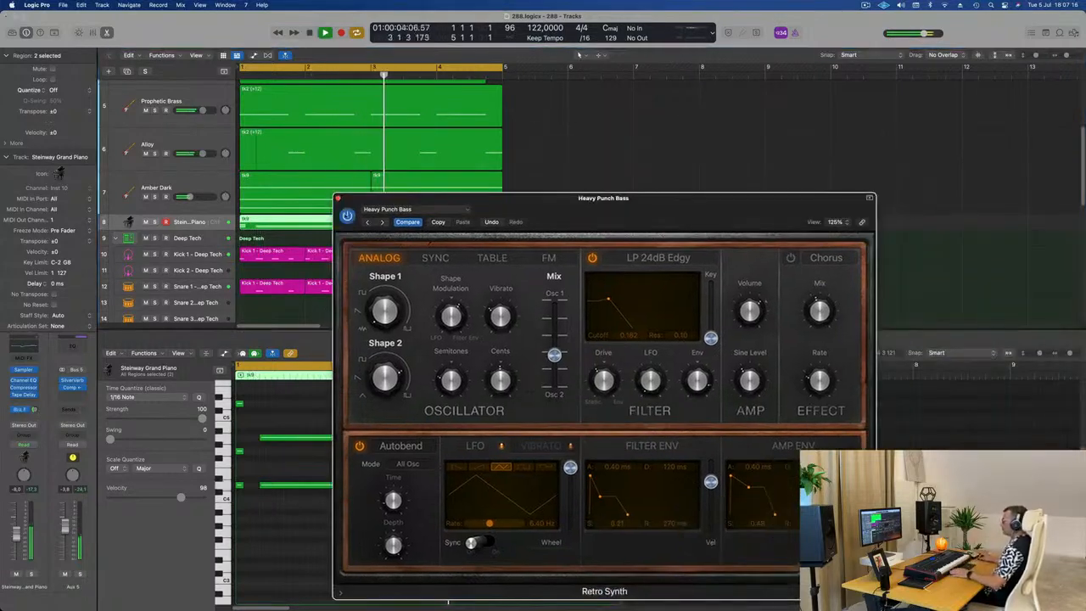
{"action": "left_click", "coordinate": [336, 198]}
{"action": "scroll", "coordinate": [568, 231], "scroll_direction": "up", "scroll_amount": 5}
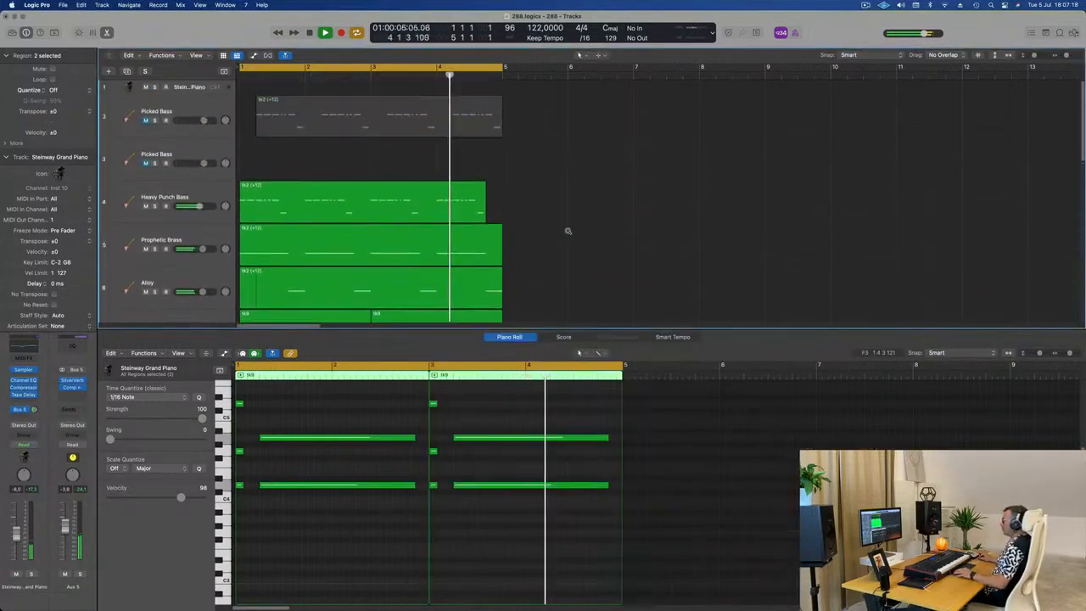
{"action": "scroll", "coordinate": [568, 231], "scroll_direction": "down", "scroll_amount": 4}
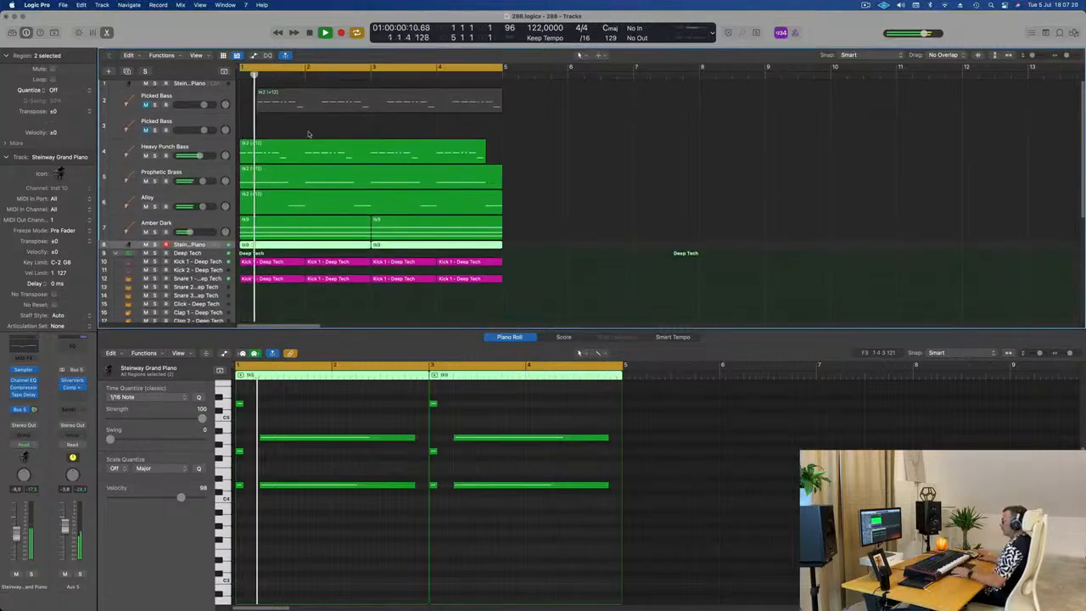
Step: Duplicate the Amber Dark track with its settings and copy its first two-bar region onto the new track
{"action": "key", "text": "Up"}
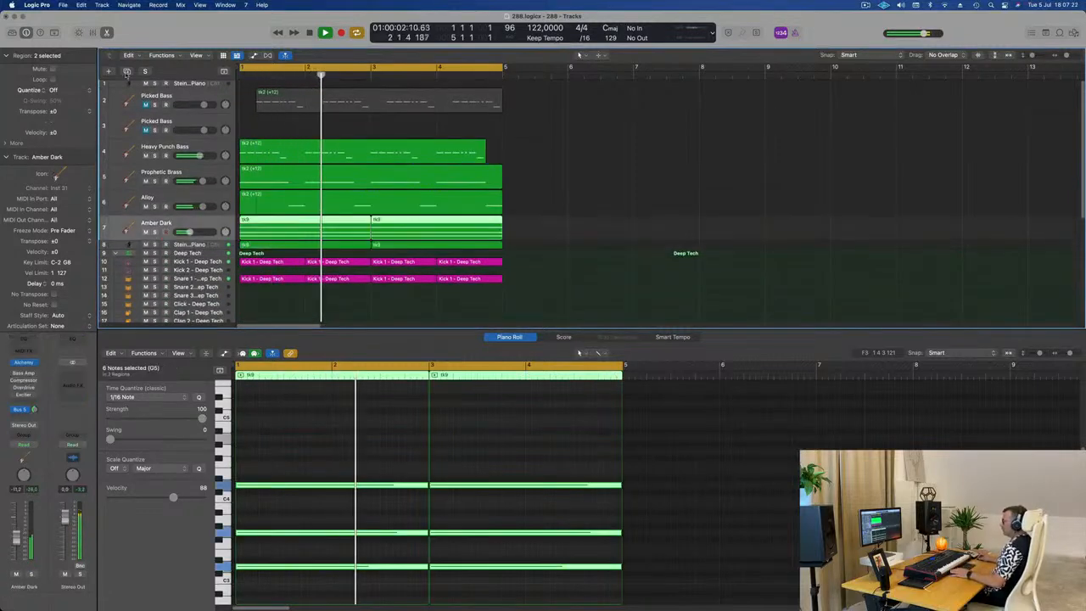
{"action": "left_click", "coordinate": [126, 73]}
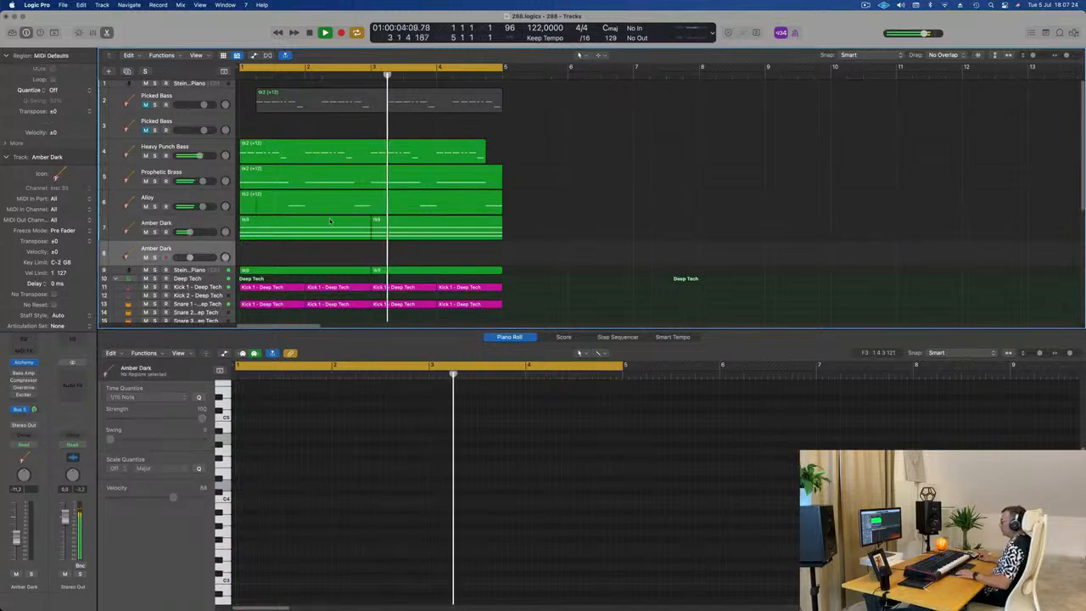
{"action": "left_click", "coordinate": [312, 237]}
{"action": "left_click_drag", "start_coordinate": [311, 243], "coordinate": [310, 256]}
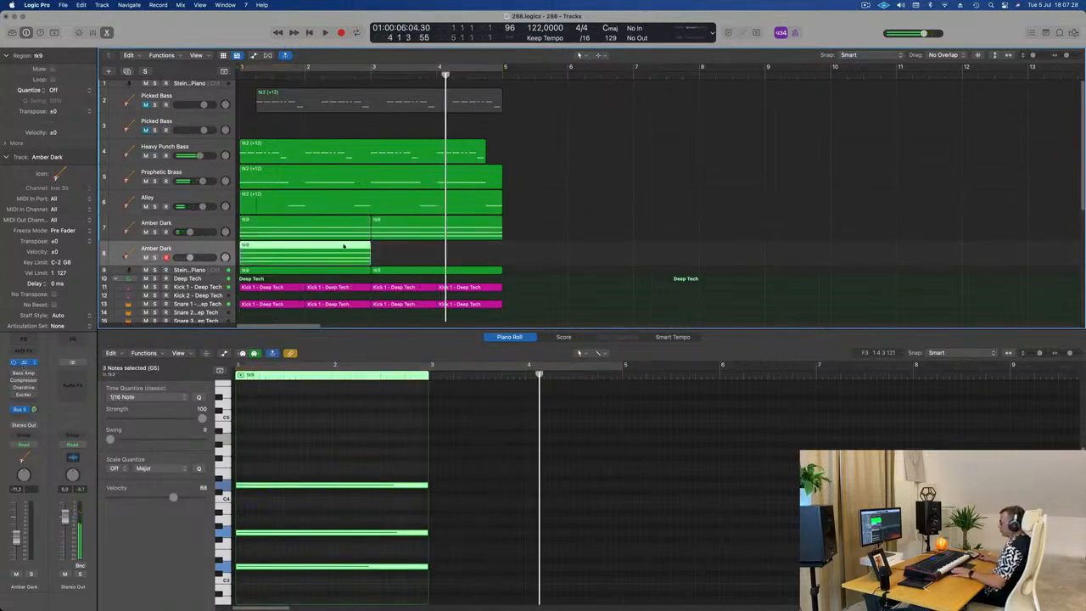
Step: Keep the duplicated track's Alchemy window clear of the regions, turn cycle mode back on and replay the loop
{"action": "left_click_drag", "start_coordinate": [623, 131], "coordinate": [917, 166]}
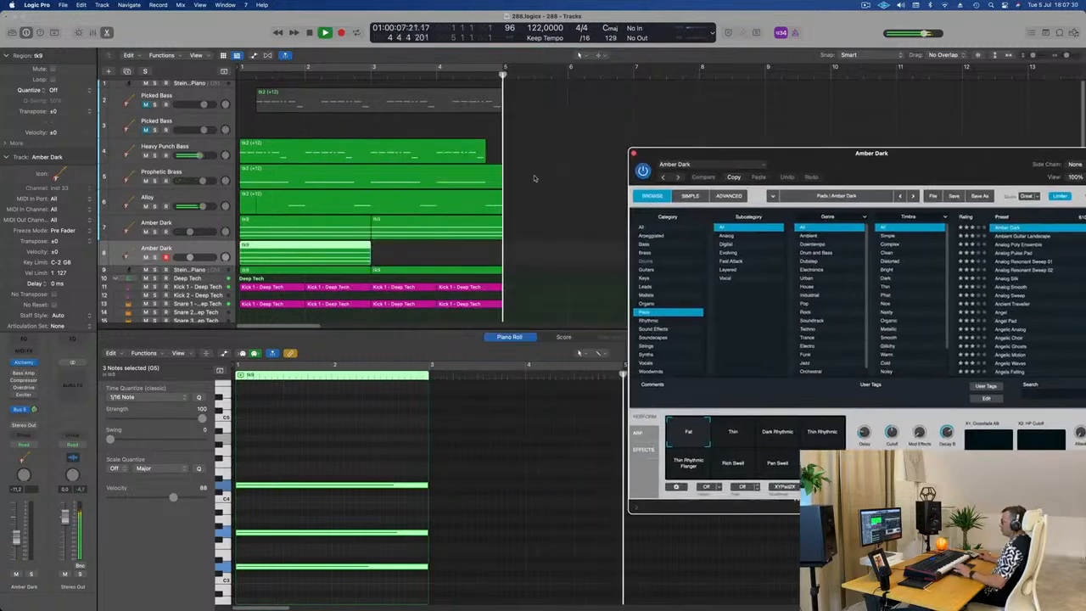
{"action": "left_click", "coordinate": [540, 193]}
{"action": "left_click", "coordinate": [442, 67]}
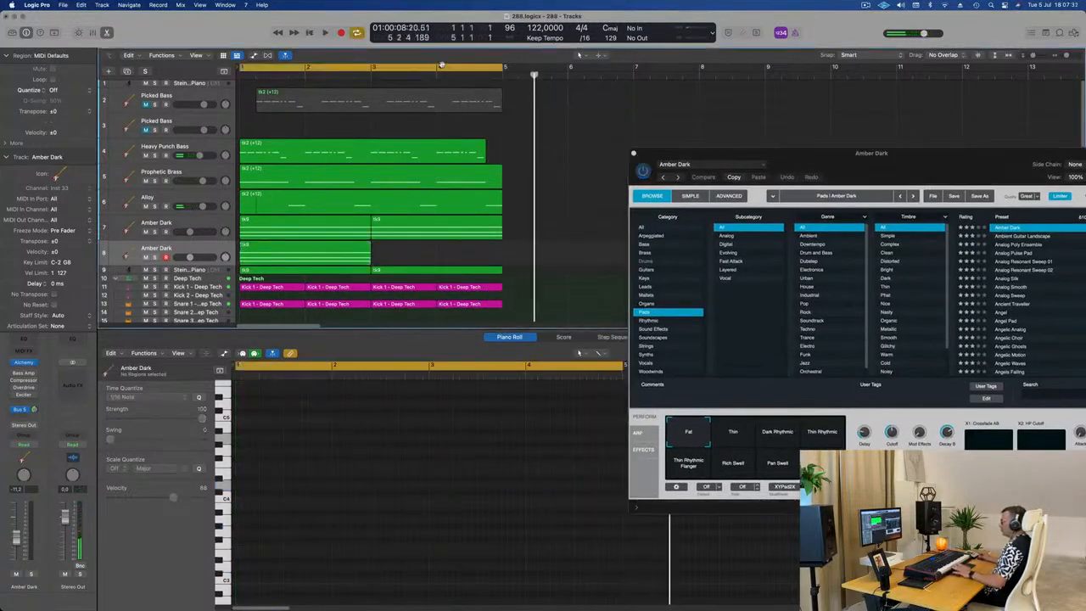
{"action": "left_click_drag", "start_coordinate": [771, 157], "coordinate": [671, 107]}
{"action": "key", "text": "Return"}
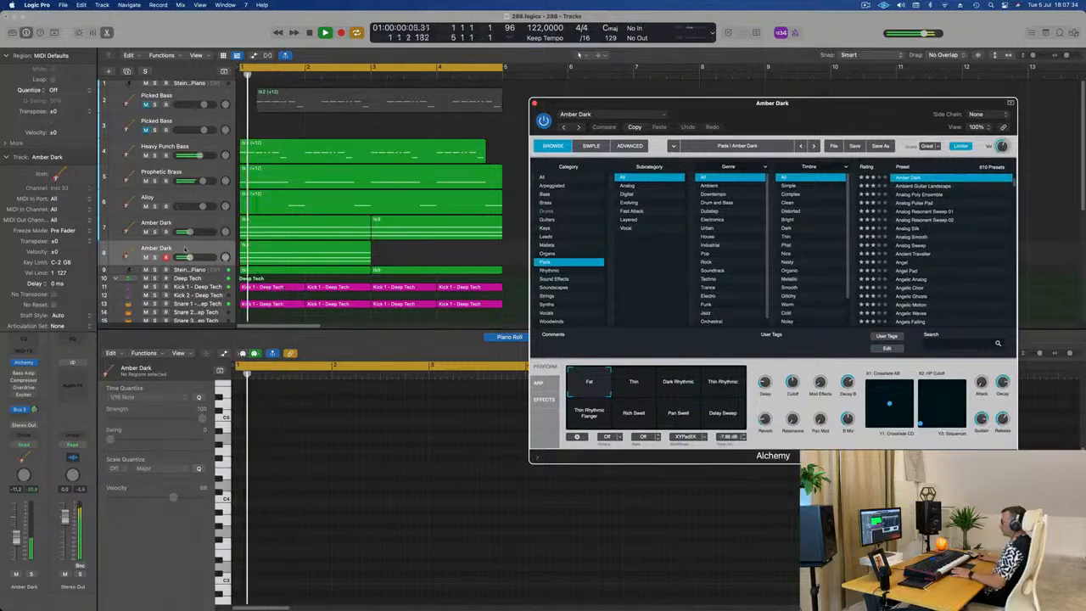
{"action": "key", "text": "space"}
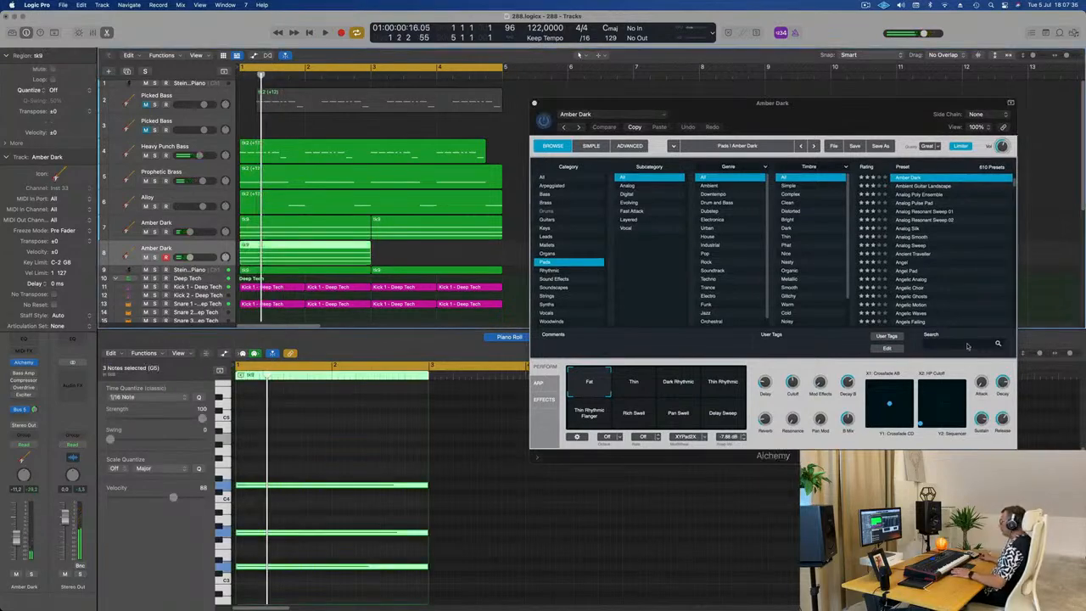
Step: Search Alchemy's pad presets for 198, load Sunrise 1984 on the duplicated track and play the loop
{"action": "left_click", "coordinate": [966, 344]}
{"action": "type", "text": "198"}
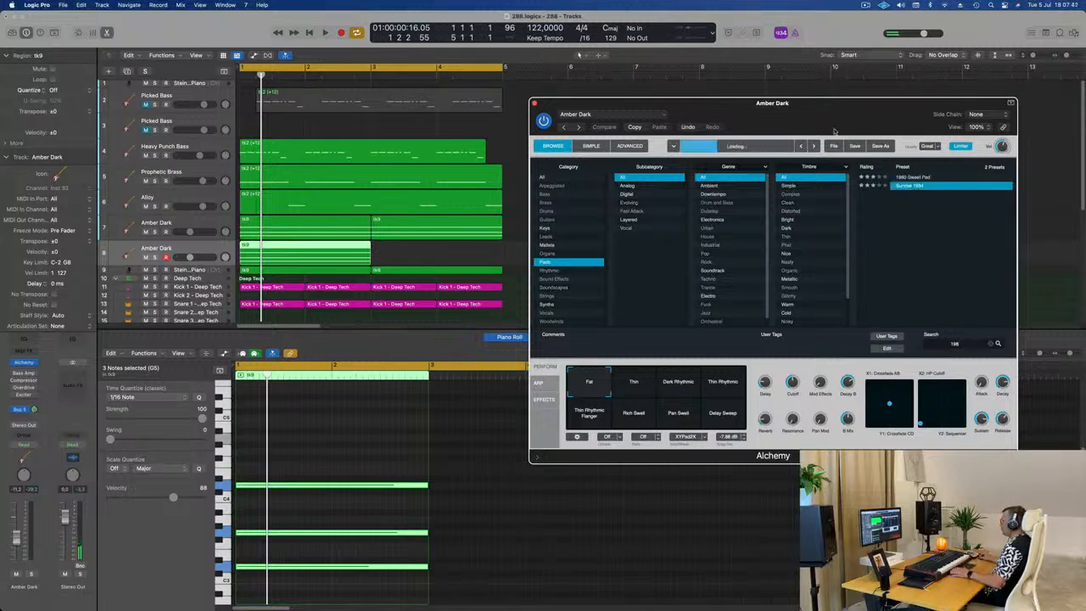
{"action": "left_click_drag", "start_coordinate": [806, 107], "coordinate": [825, 101]}
{"action": "key", "text": "space"}
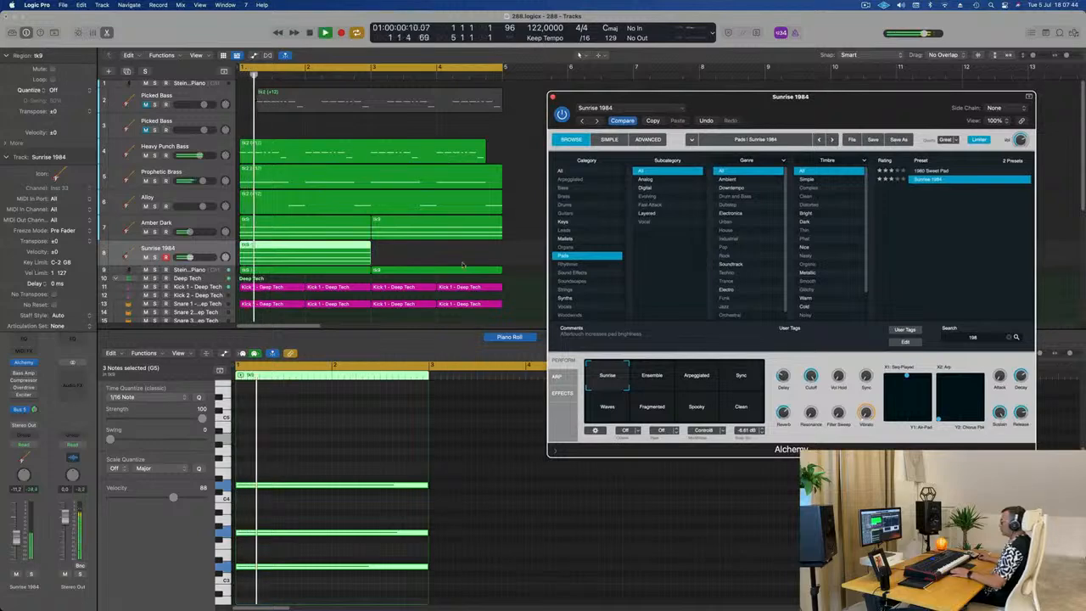
{"action": "key", "text": "space"}
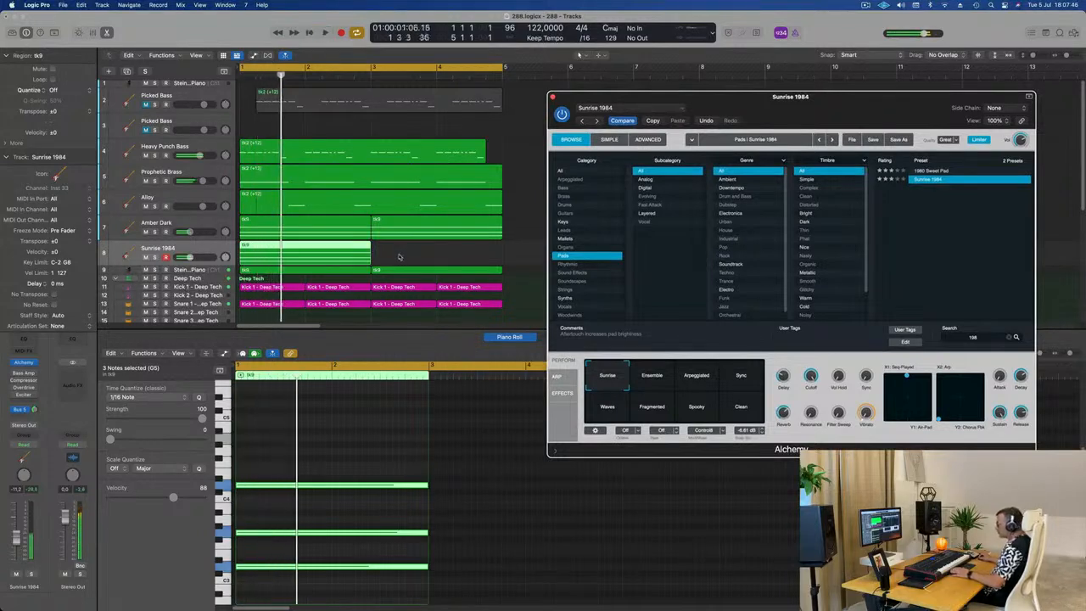
Step: Transpose all notes of the Sunrise 1984 region down one octave and play the loop
{"action": "key", "text": "space"}
{"action": "key", "text": "space"}
{"action": "left_click_drag", "start_coordinate": [309, 450], "coordinate": [299, 609]}
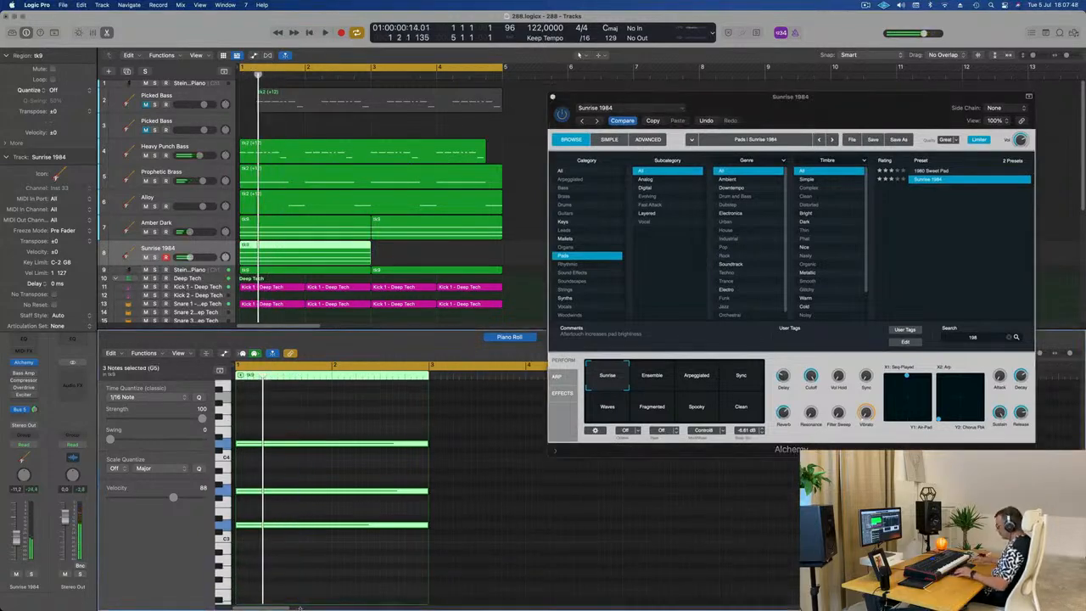
{"action": "key", "text": "alt+shift+Down"}
{"action": "key", "text": "space"}
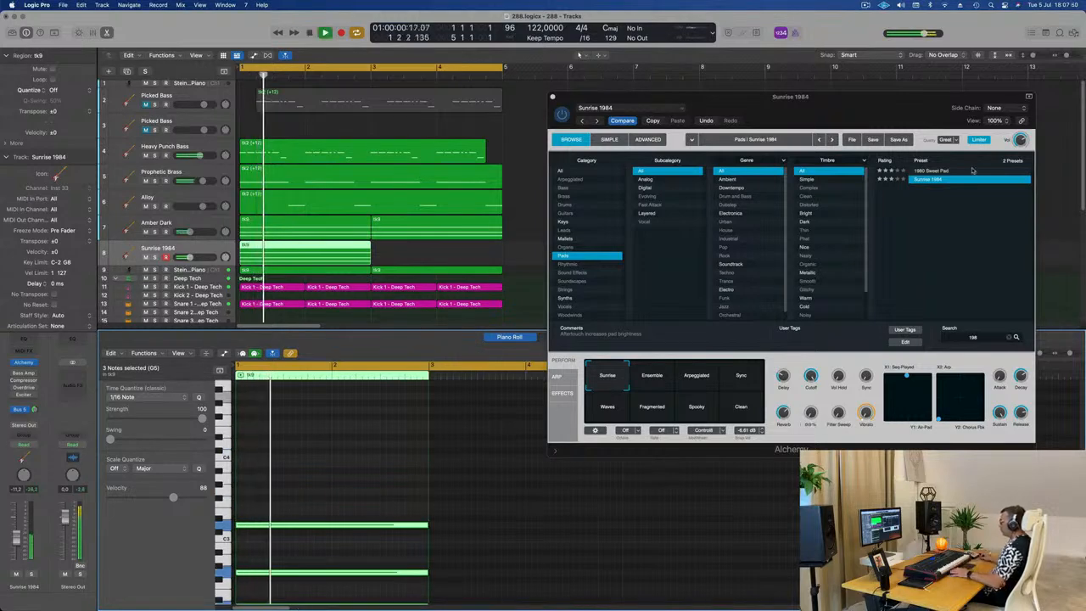
{"action": "left_click_drag", "start_coordinate": [814, 109], "coordinate": [963, 154]}
{"action": "key", "text": "space"}
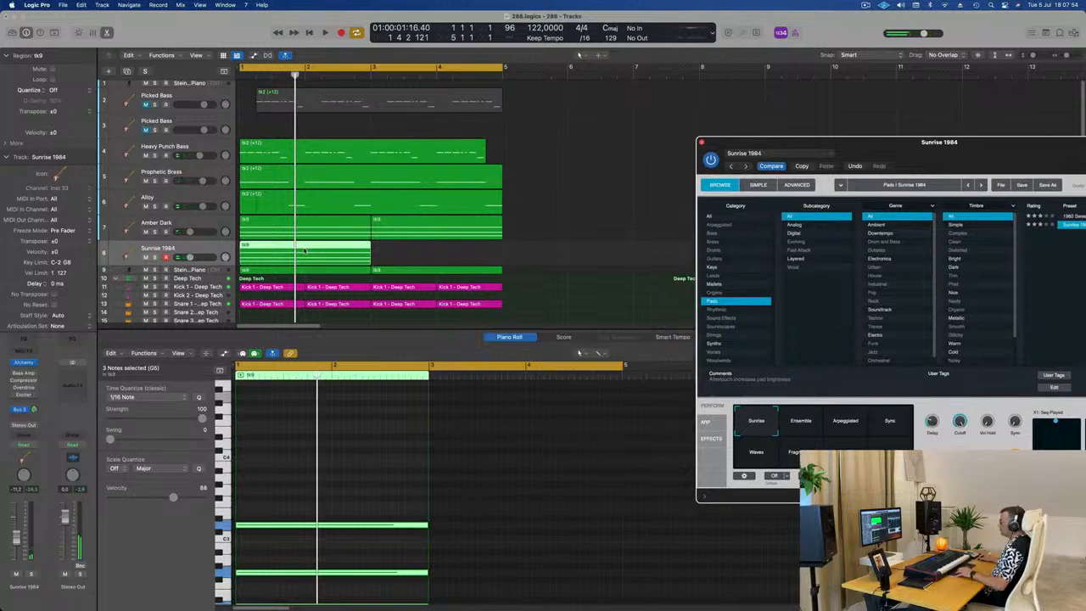
{"action": "double_click", "coordinate": [304, 251], "text": "super"}
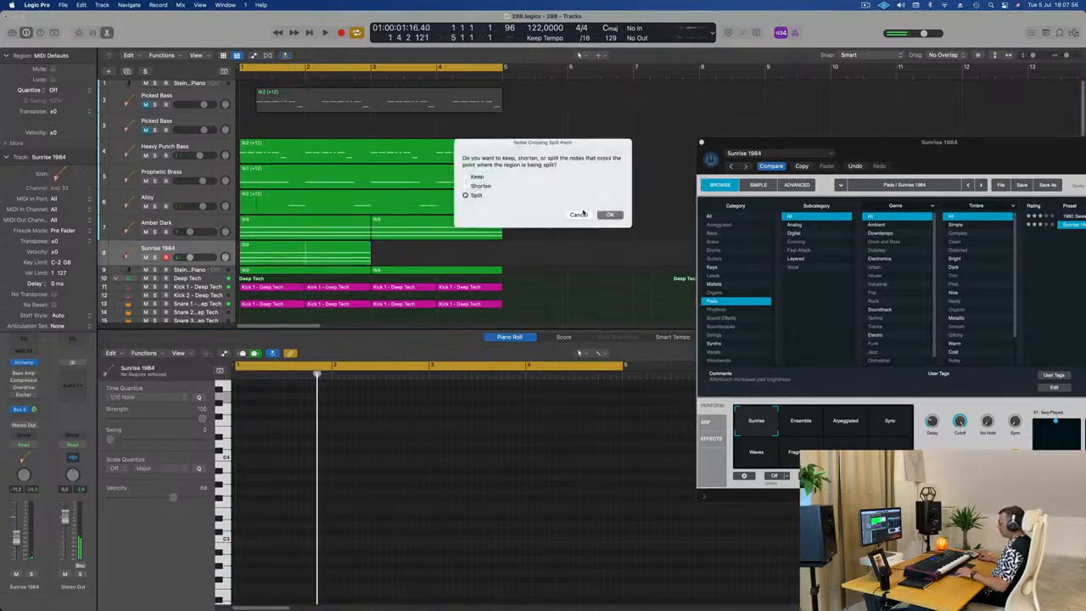
{"action": "left_click", "coordinate": [580, 215]}
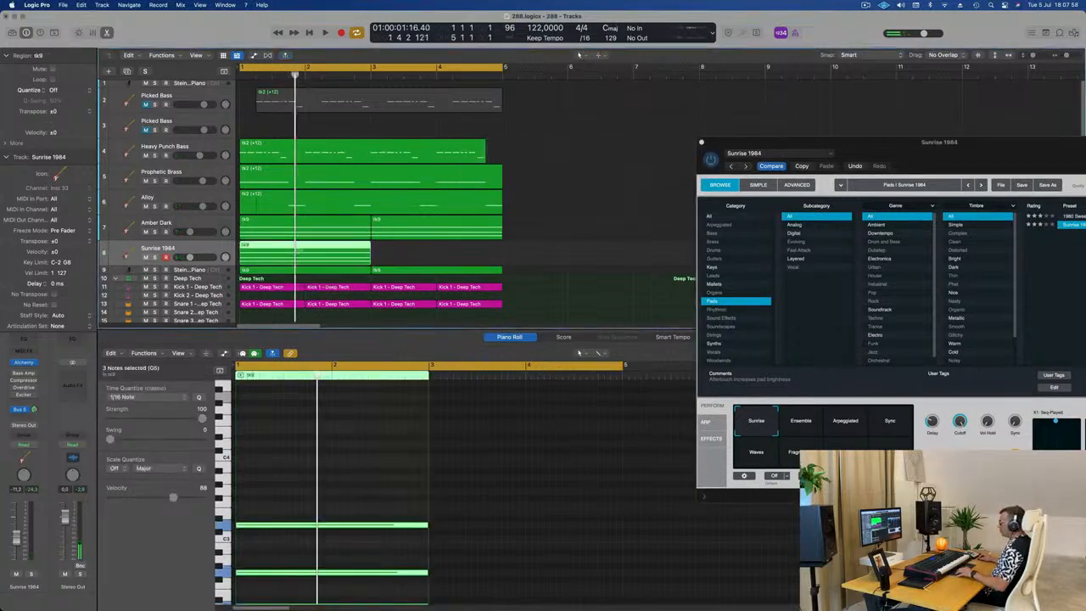
{"action": "double_click", "coordinate": [302, 251], "text": "super"}
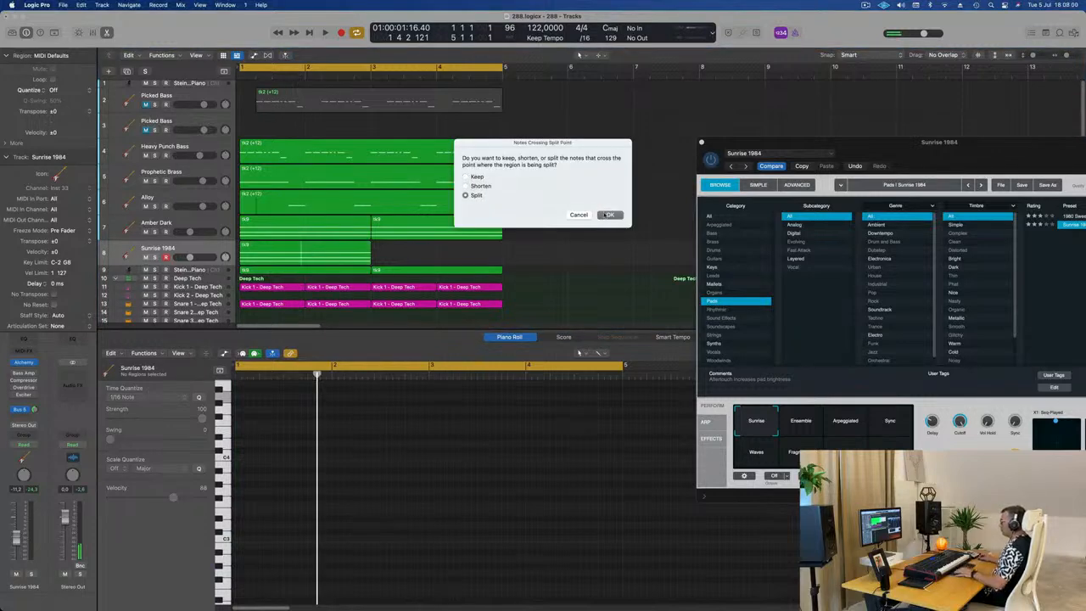
{"action": "left_click", "coordinate": [609, 215]}
{"action": "key", "text": "super+Right"}
{"action": "key", "text": "super+Right"}
{"action": "key", "text": "super+Right"}
{"action": "key", "text": "super+Right"}
{"action": "key", "text": "super+Right"}
{"action": "key", "text": "super+Right"}
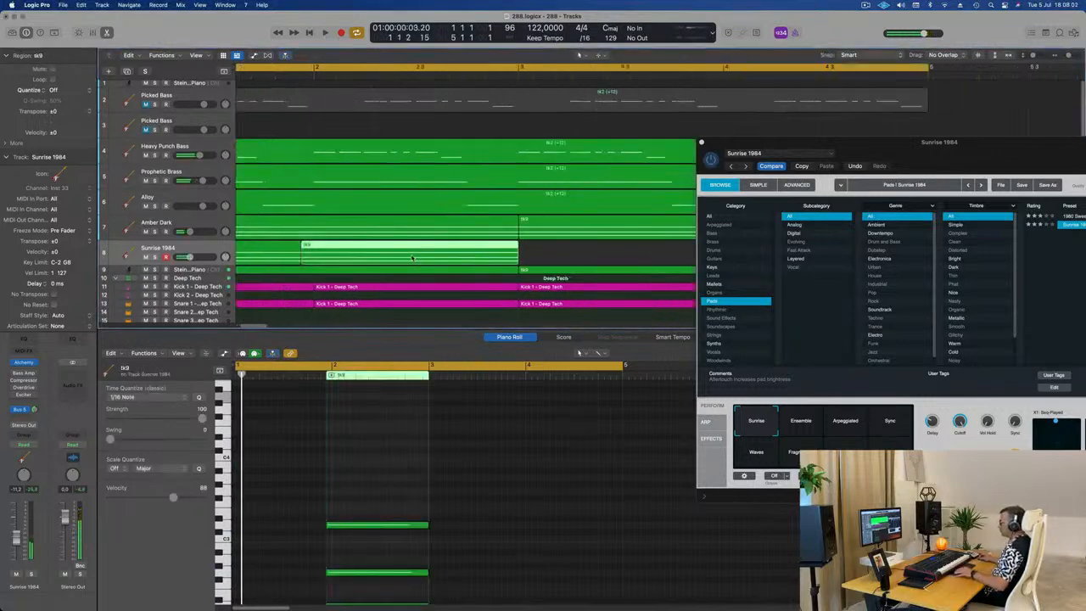
{"action": "key", "text": "super+z"}
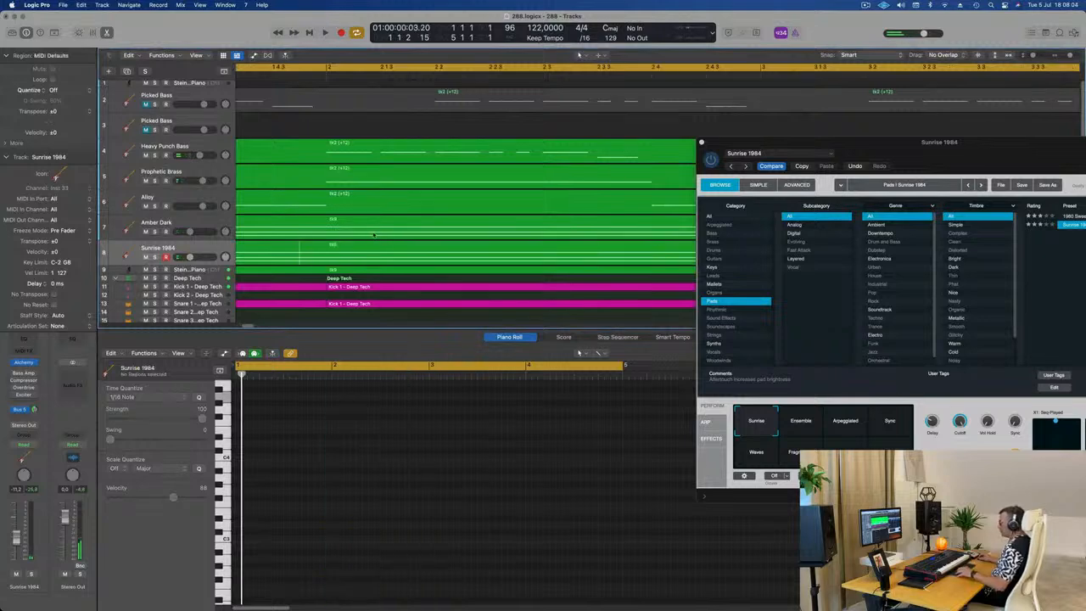
Step: Split the Sunrise 1984 region at bar 2, splitting the crossing notes, and delete its second half
{"action": "key", "text": "super+Left"}
{"action": "key", "text": "super+Left"}
{"action": "key", "text": "super+Left"}
{"action": "left_click", "coordinate": [365, 256]}
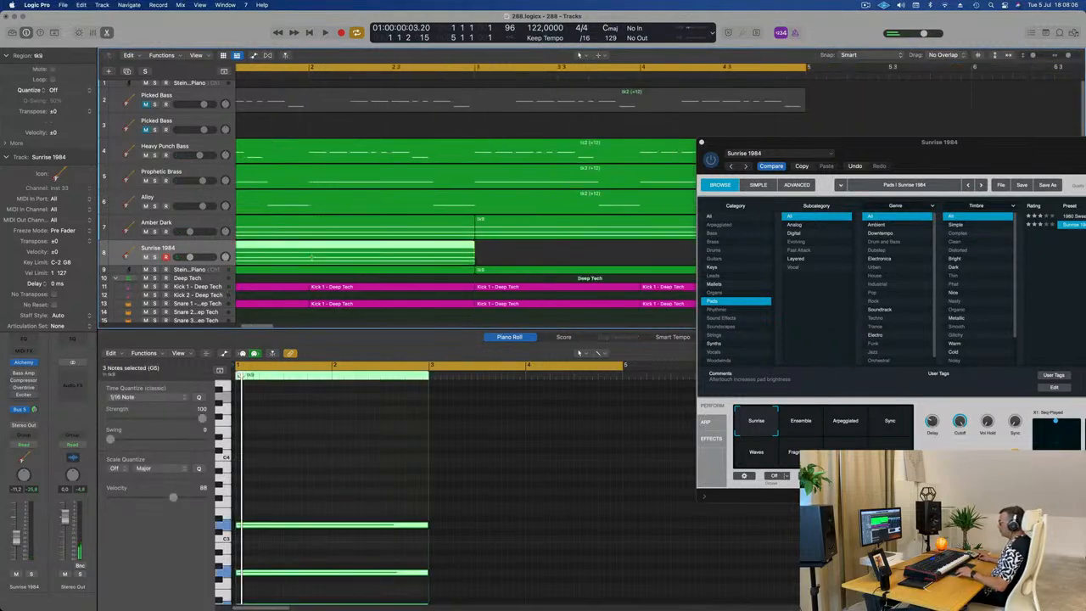
{"action": "left_click", "coordinate": [309, 255]}
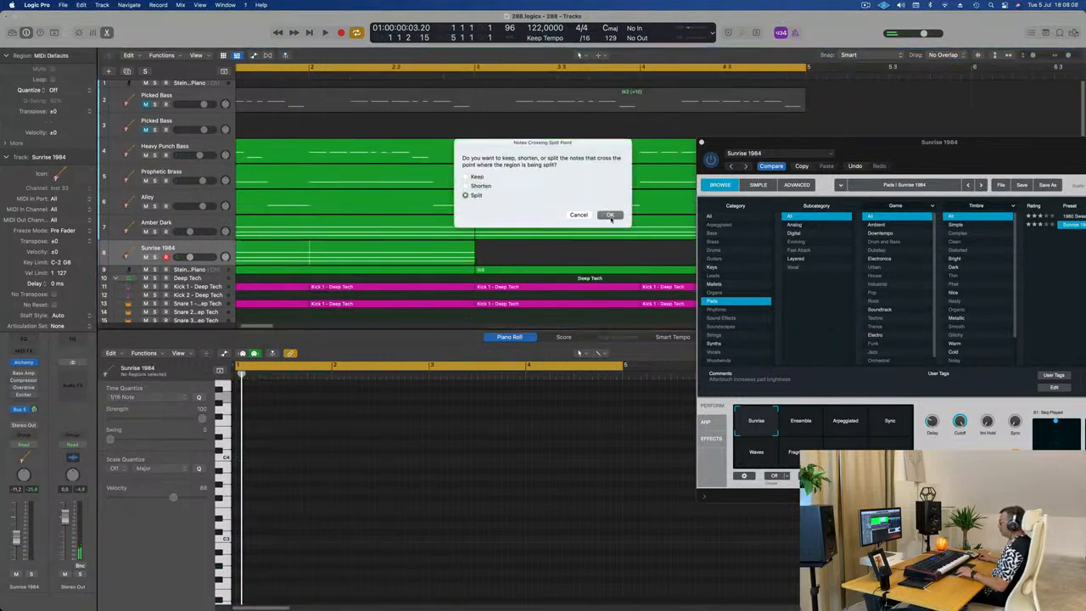
{"action": "key", "text": "Return"}
{"action": "key", "text": "space"}
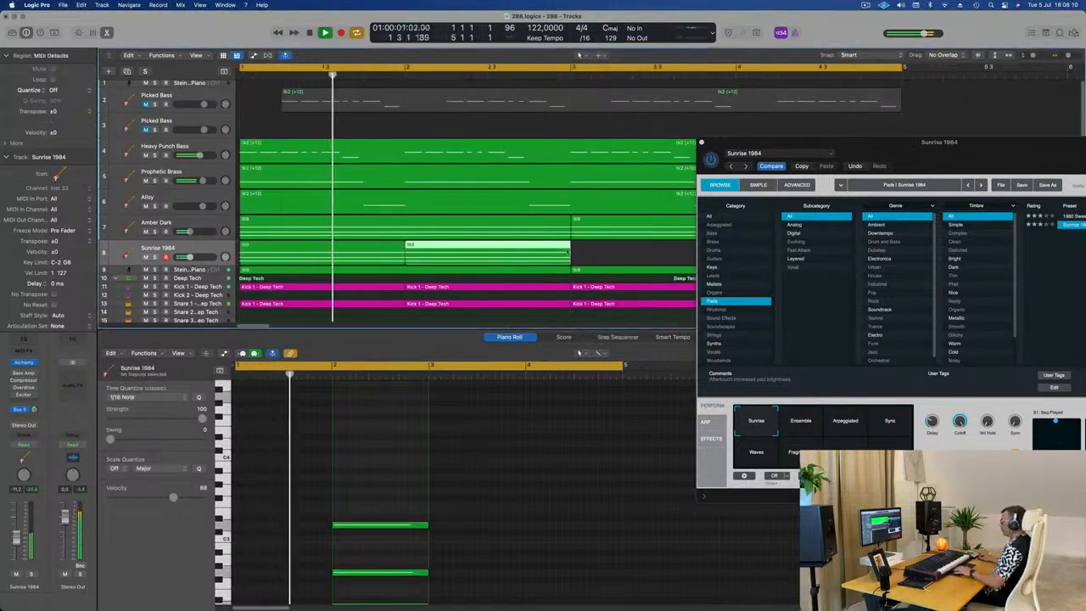
{"action": "key", "text": "Delete"}
{"action": "key", "text": "space"}
{"action": "left_click_drag", "start_coordinate": [881, 139], "coordinate": [742, 130]}
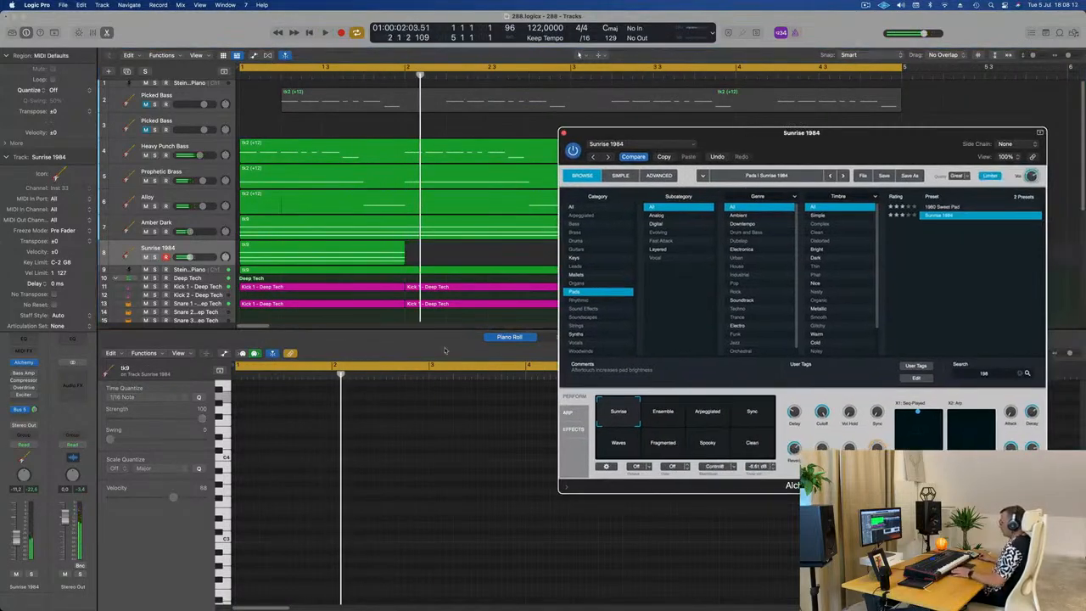
Step: Repeat the Sunrise 1984 region three times to fill the four-bar loop, select all its regions and replay
{"action": "left_click_drag", "start_coordinate": [864, 133], "coordinate": [592, 359]}
{"action": "key", "text": "space"}
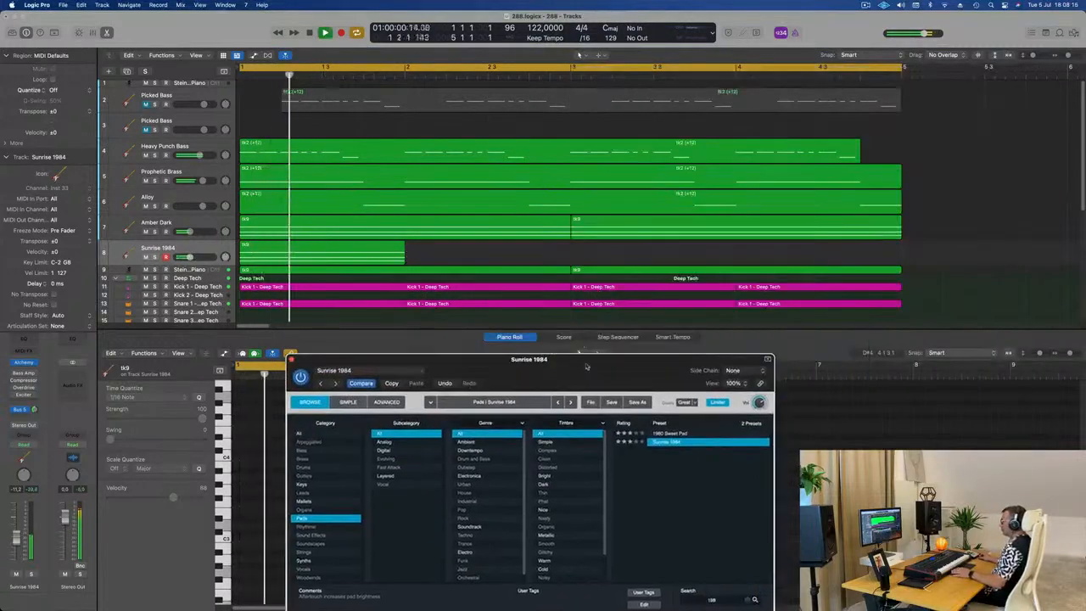
{"action": "key", "text": "super+r"}
{"action": "key", "text": "super+r"}
{"action": "key", "text": "super+r"}
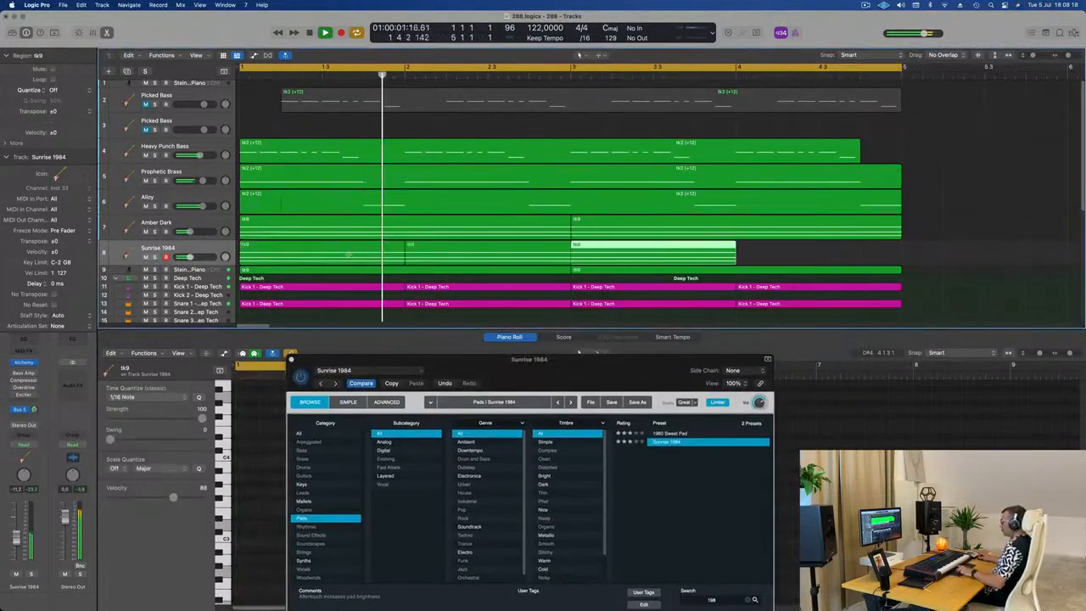
{"action": "left_click", "coordinate": [202, 248]}
{"action": "key", "text": "Return"}
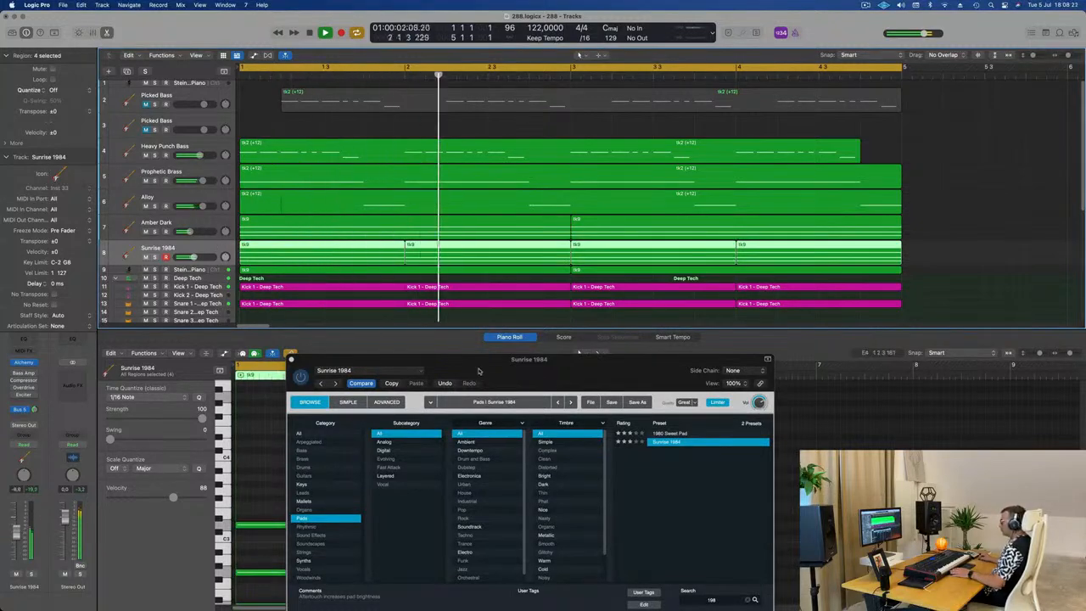
Step: Switch Sunrise 1984 to its Arpeggiated variation and load the Pulsing Suspense arpeggiator pattern preset during playback
{"action": "left_click_drag", "start_coordinate": [479, 371], "coordinate": [387, 161]}
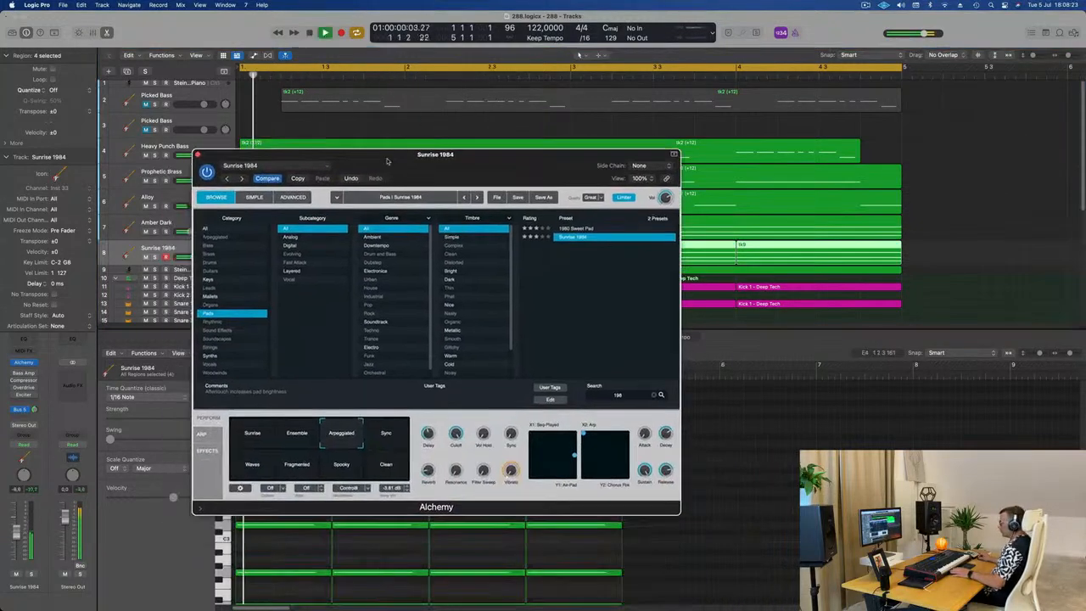
{"action": "left_click", "coordinate": [202, 434]}
{"action": "left_click", "coordinate": [482, 421]}
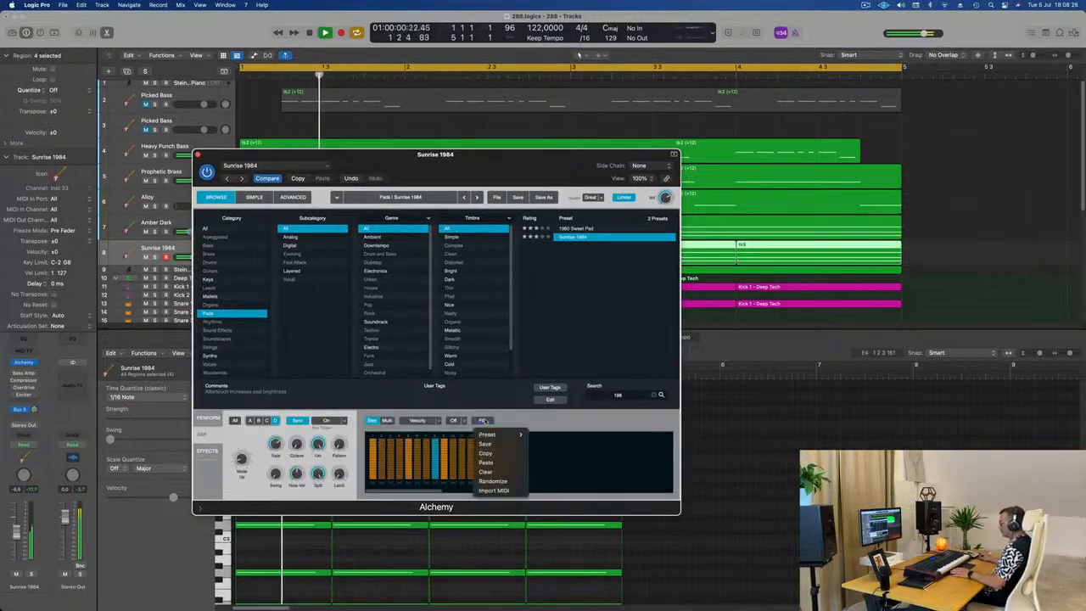
{"action": "mouse_move", "coordinate": [497, 435]}
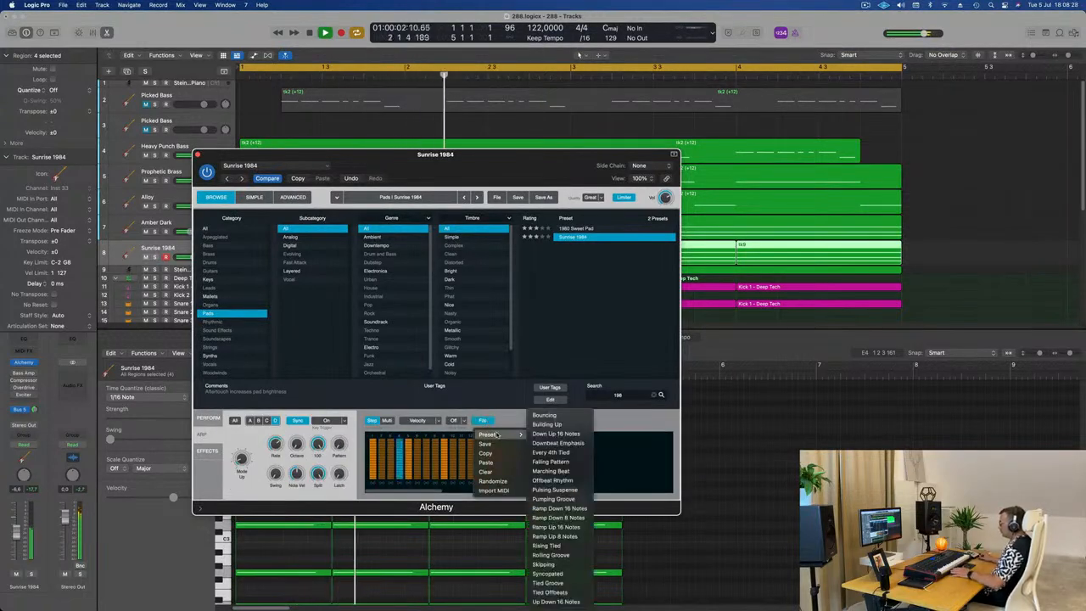
{"action": "left_click", "coordinate": [560, 487]}
{"action": "left_click_drag", "start_coordinate": [493, 166], "coordinate": [809, 146]}
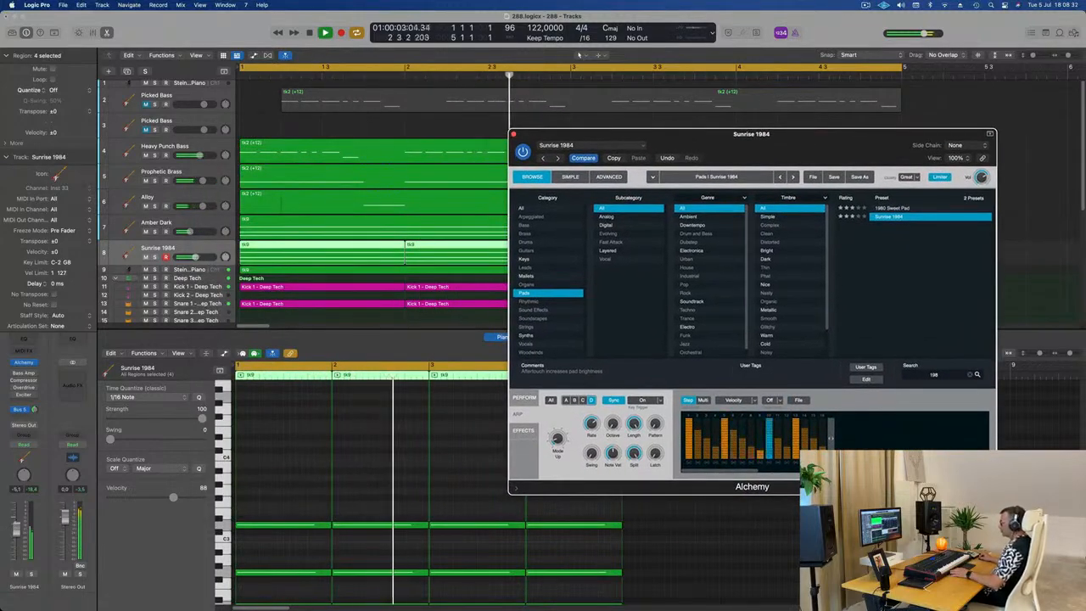
Step: Return Alchemy to its performance controls and raise the Sunrise 1984 track's volume to -0.7 dB
{"action": "left_click", "coordinate": [100, 519]}
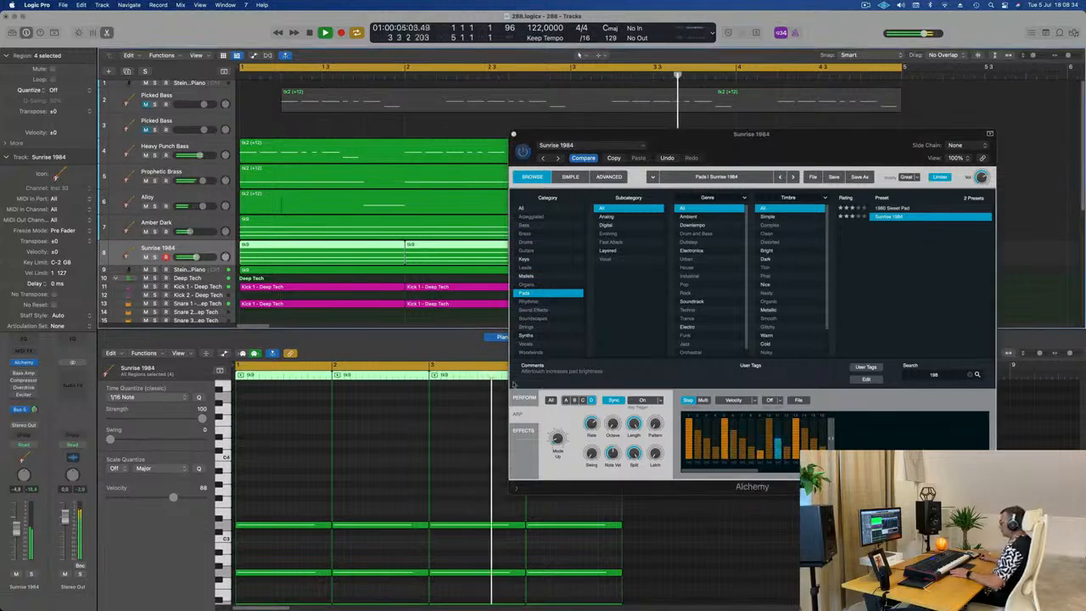
{"action": "left_click", "coordinate": [513, 398]}
{"action": "key", "text": "space"}
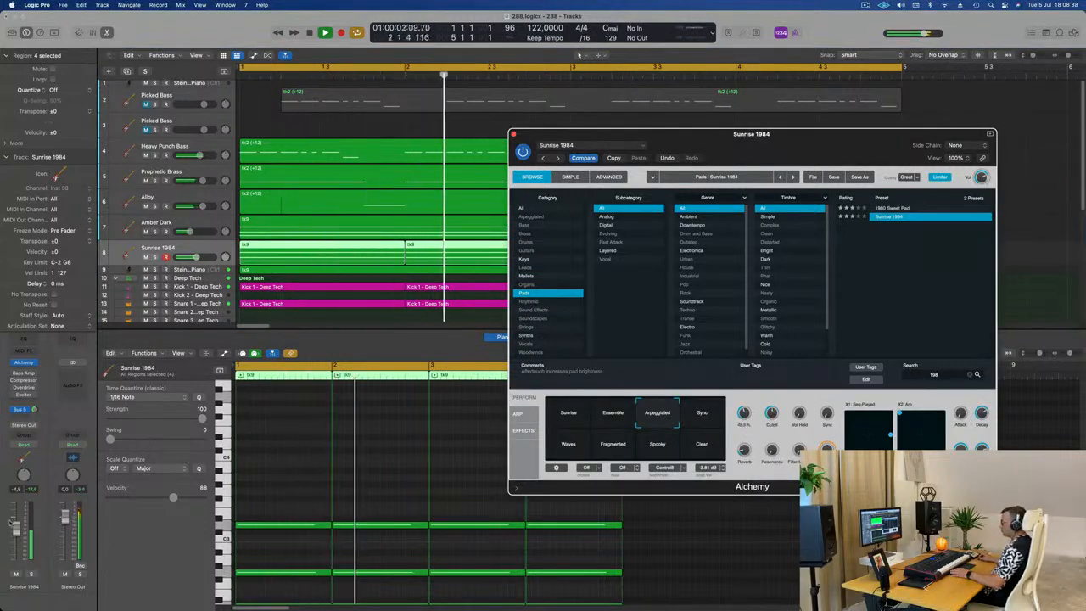
{"action": "left_click", "coordinate": [20, 521]}
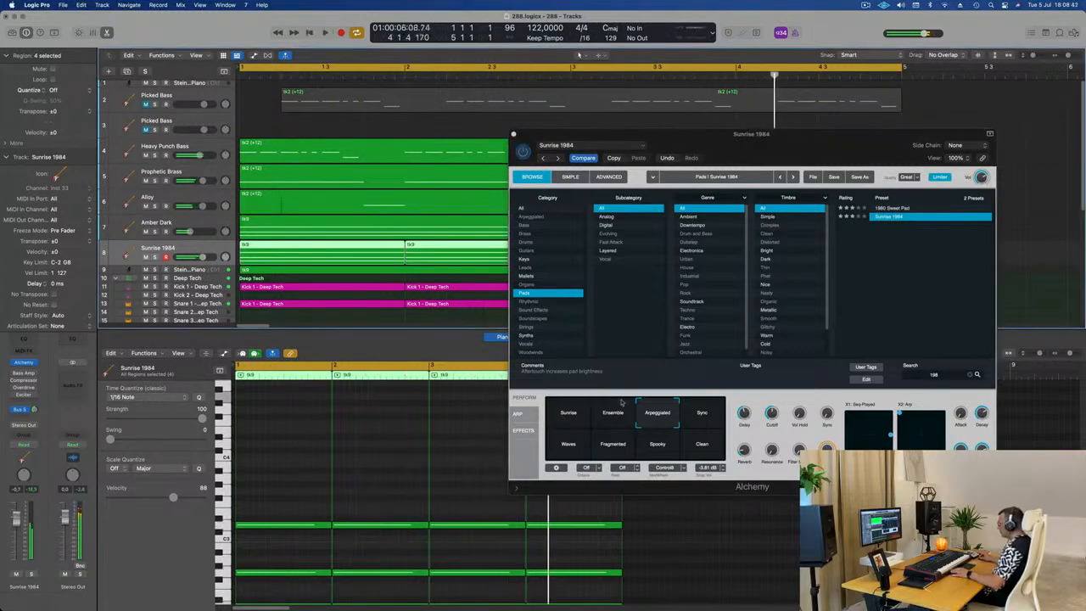
Step: Solo the Sunrise 1984 track and adjust Alchemy's X1 performance pad while listening to the arpeggio
{"action": "left_click", "coordinate": [890, 435]}
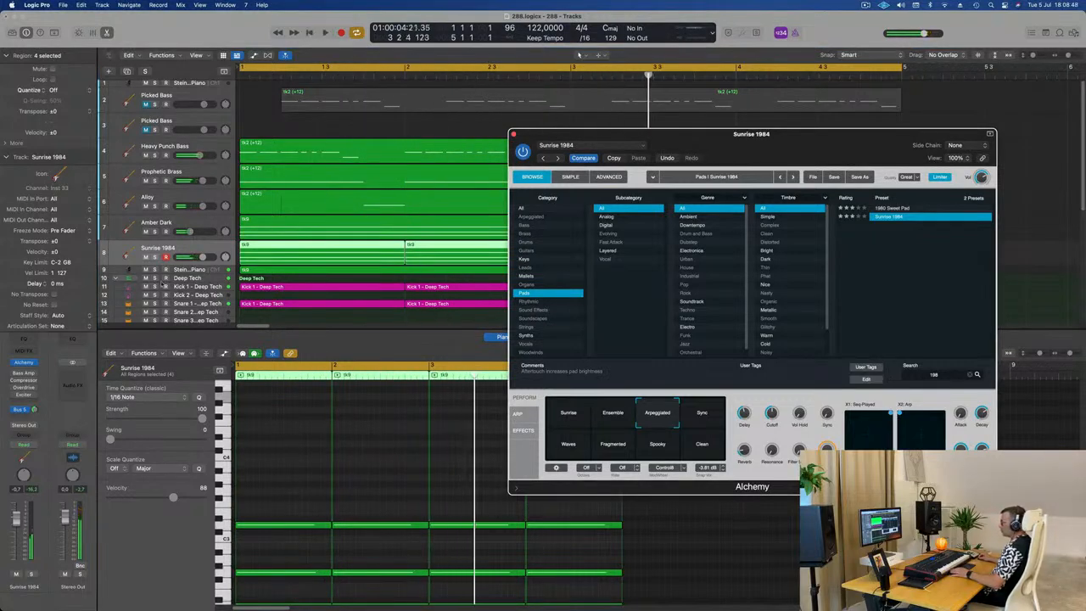
{"action": "left_click", "coordinate": [154, 257]}
{"action": "key", "text": "space"}
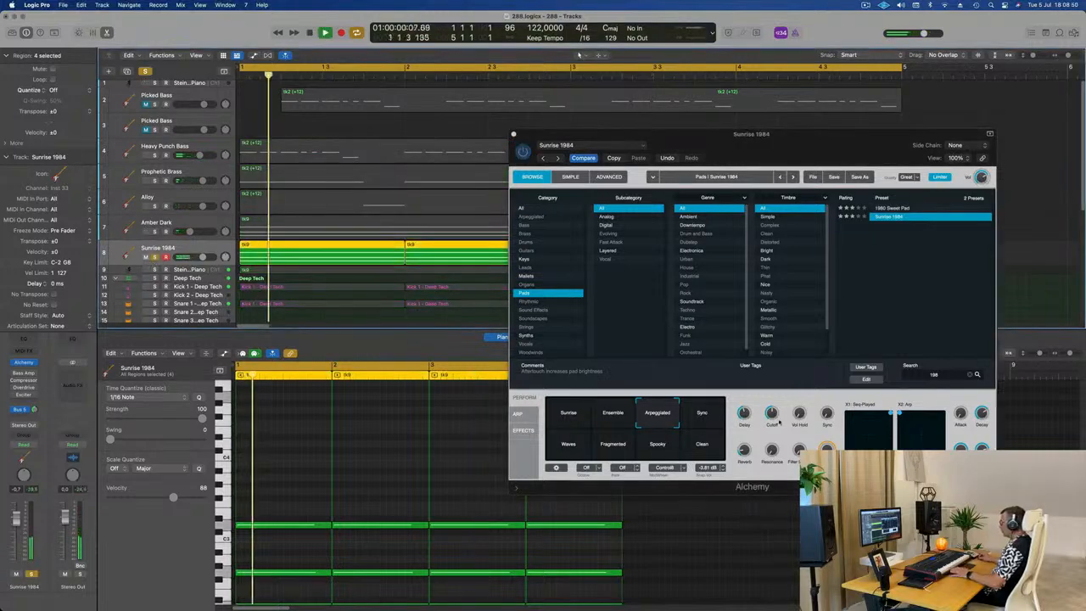
{"action": "left_click", "coordinate": [854, 427]}
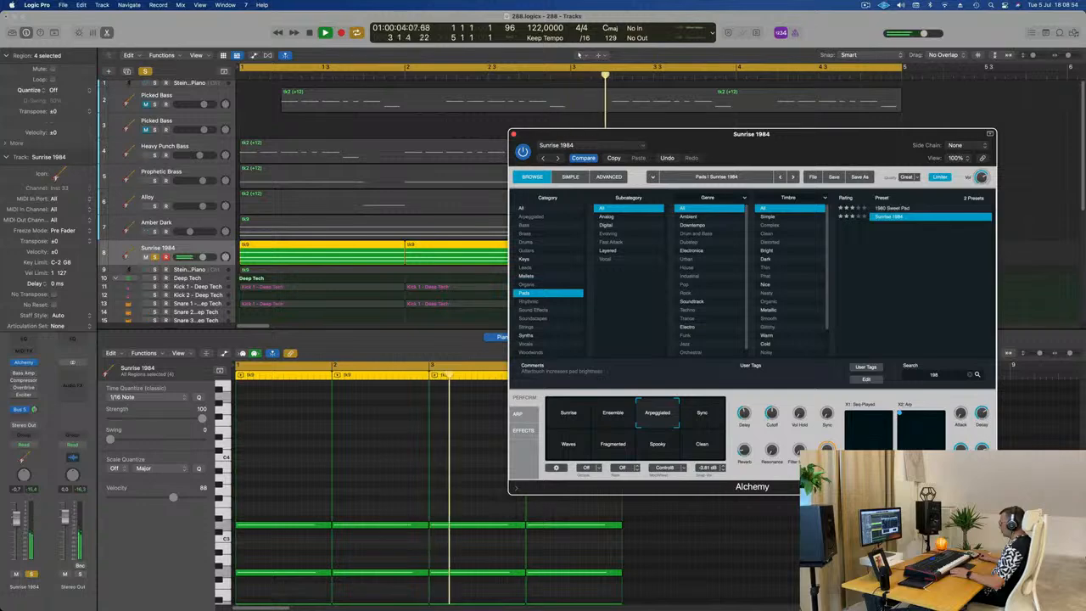
{"action": "key", "text": "space"}
Step: Adjust the Sunrise 1984 track's Bus 5 send and Alchemy output level, with the track volume at 1.3 dB
{"action": "left_click_drag", "start_coordinate": [851, 145], "coordinate": [843, 215]}
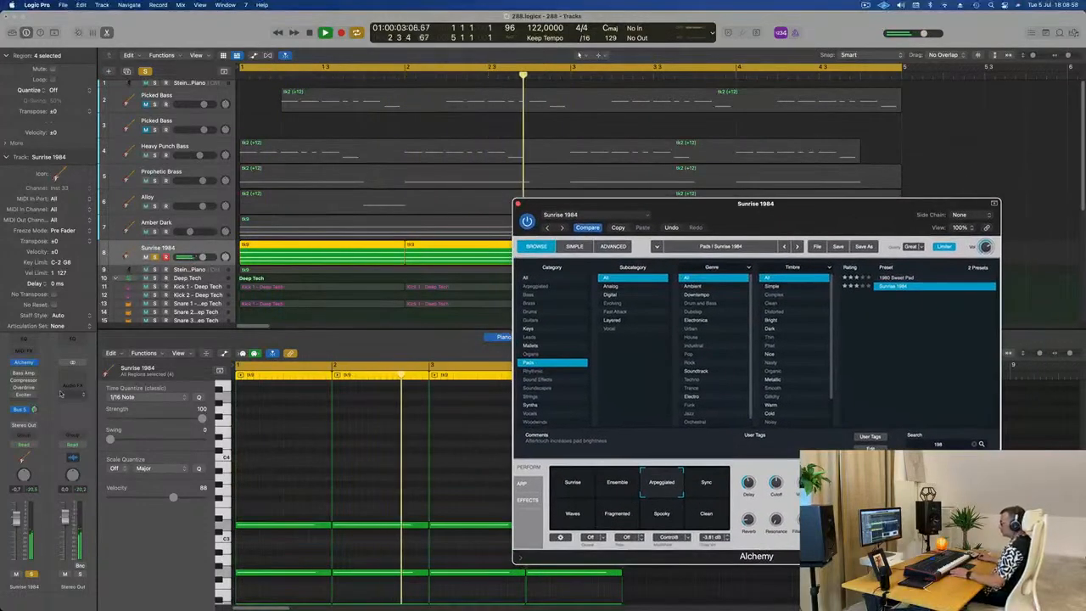
{"action": "left_click_drag", "start_coordinate": [34, 409], "coordinate": [7, 529]}
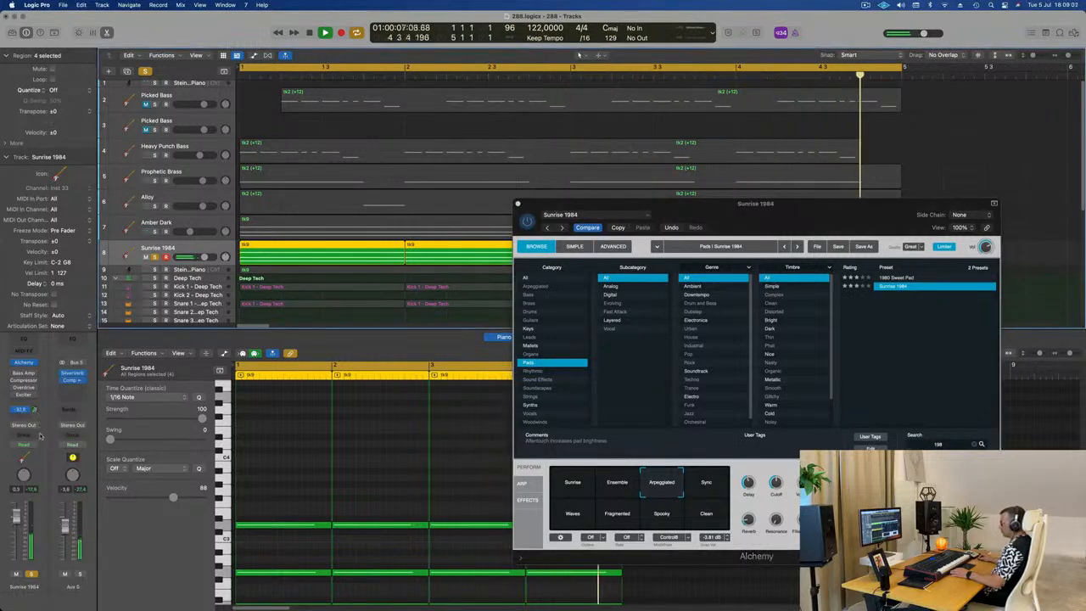
{"action": "left_click_drag", "start_coordinate": [15, 520], "coordinate": [15, 518]}
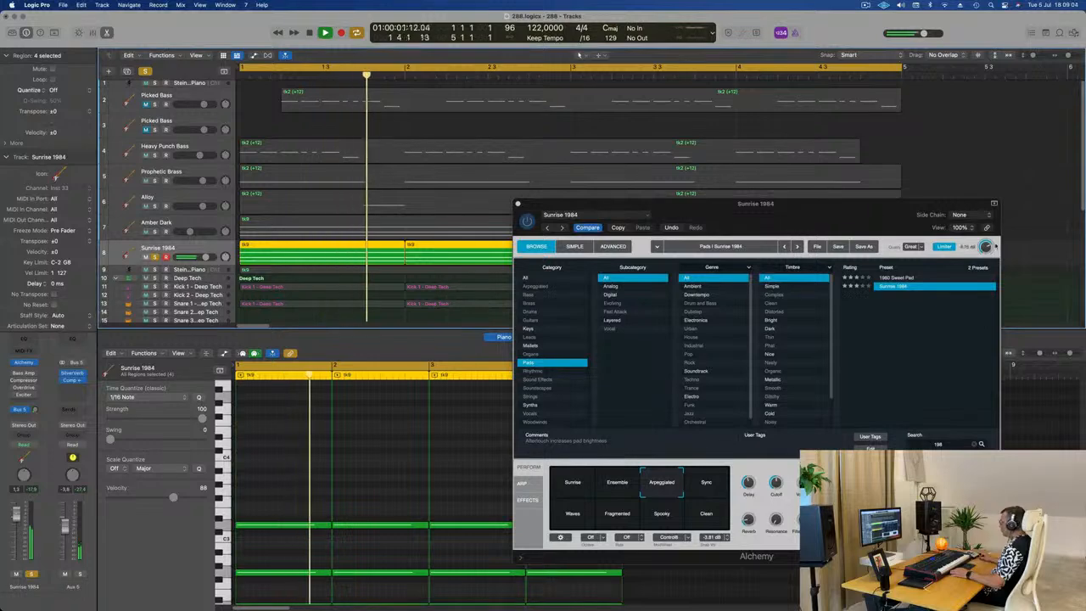
{"action": "left_click_drag", "start_coordinate": [985, 247], "coordinate": [988, 239]}
{"action": "left_click_drag", "start_coordinate": [852, 213], "coordinate": [829, 207]}
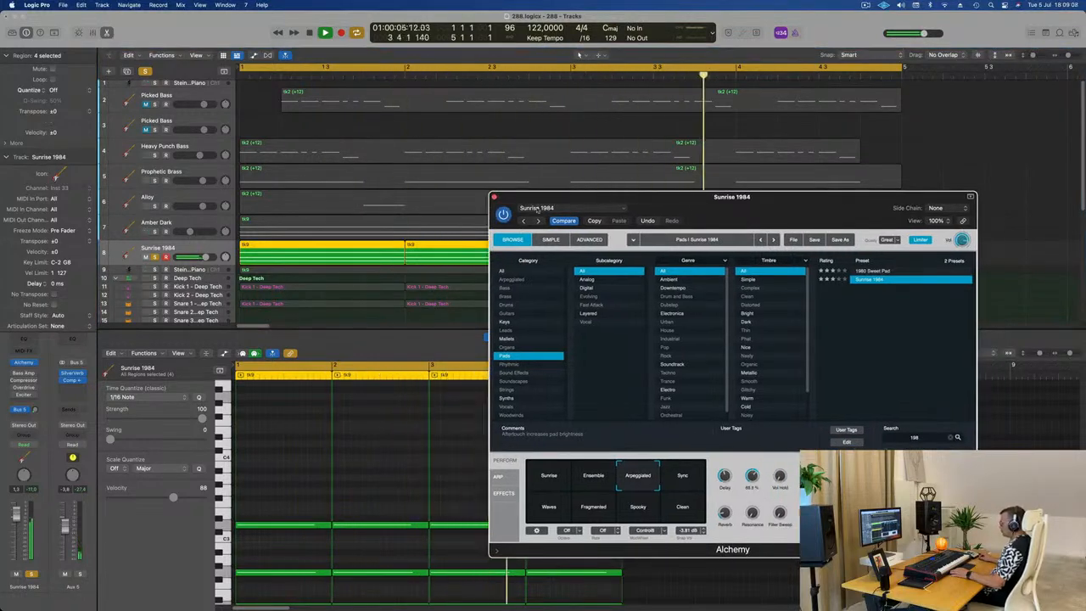
Step: Close Alchemy, unsolo Sunrise 1984 and lower its track volume to -0.2 dB while the full loop plays
{"action": "left_click", "coordinate": [494, 197]}
{"action": "key", "text": "space"}
{"action": "key", "text": "space"}
{"action": "key", "text": "space"}
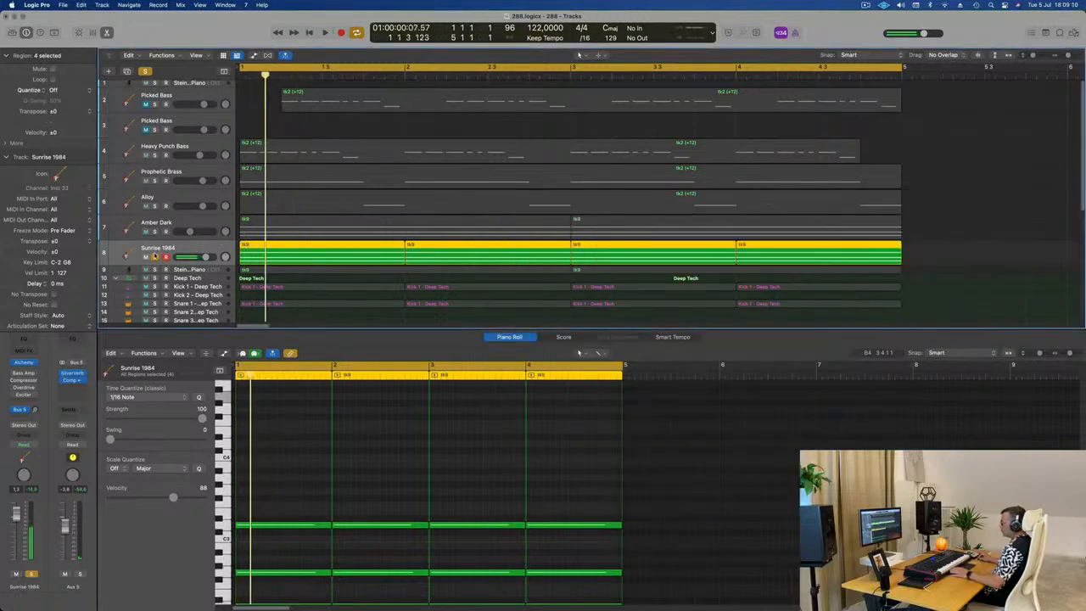
{"action": "left_click", "coordinate": [155, 257]}
{"action": "key", "text": "space"}
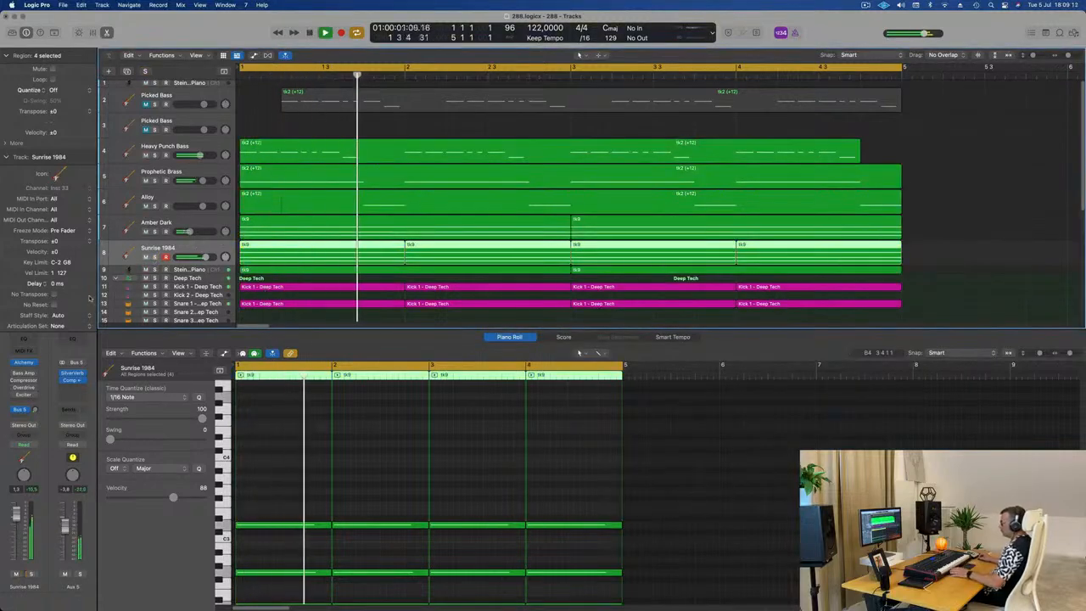
{"action": "left_click_drag", "start_coordinate": [17, 518], "coordinate": [15, 523]}
Step: Color and name all regions in the project by their tracks
{"action": "scroll", "coordinate": [534, 229], "scroll_direction": "down", "scroll_amount": 5}
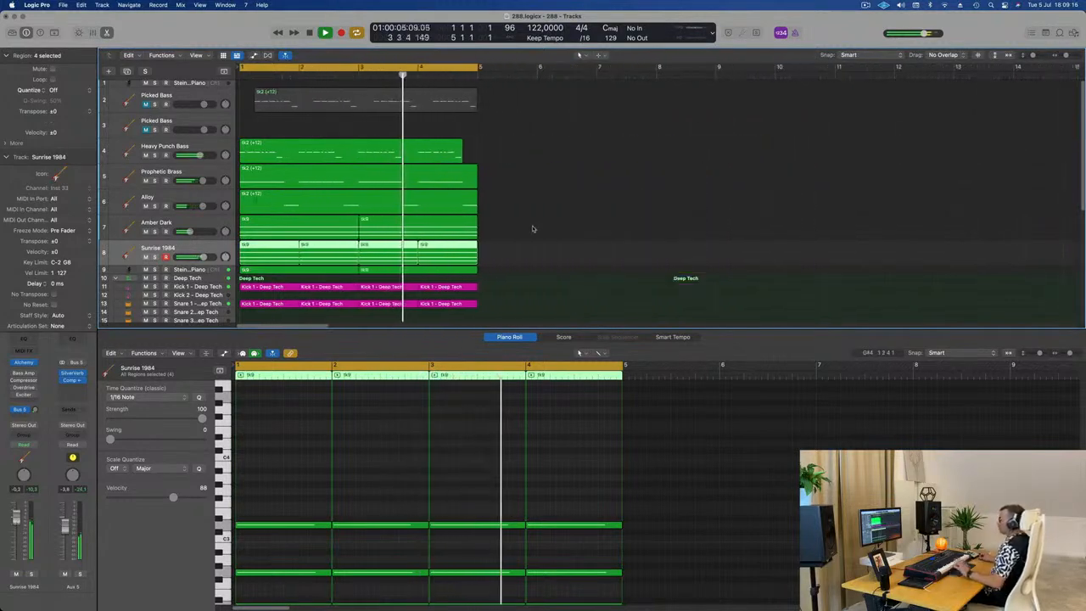
{"action": "scroll", "coordinate": [534, 229], "scroll_direction": "down", "scroll_amount": 5}
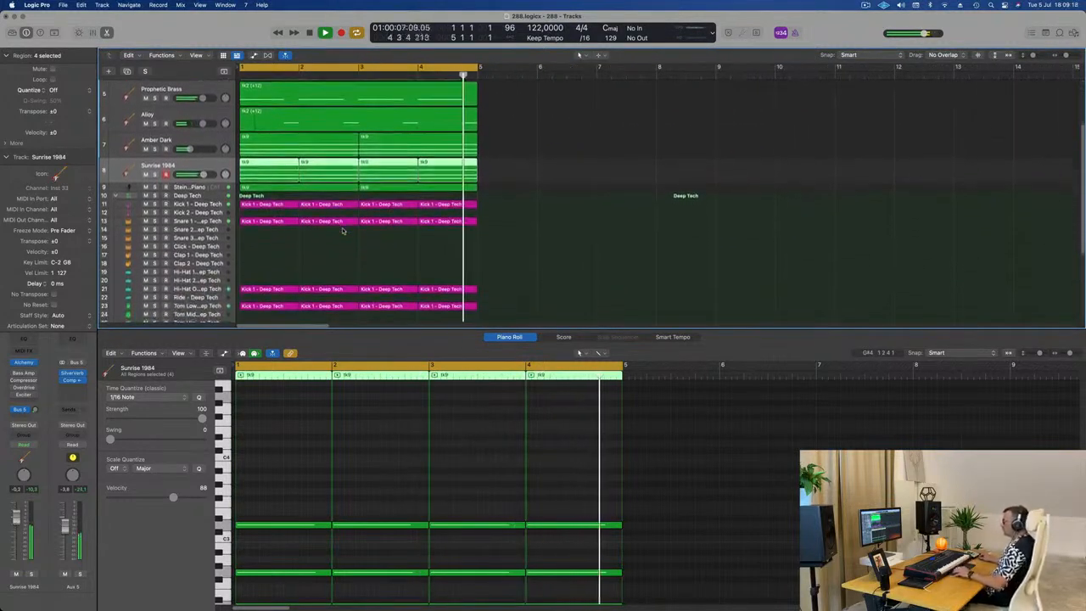
{"action": "scroll", "coordinate": [339, 246], "scroll_direction": "up", "scroll_amount": 1}
{"action": "scroll", "coordinate": [345, 270], "scroll_direction": "up", "scroll_amount": 3}
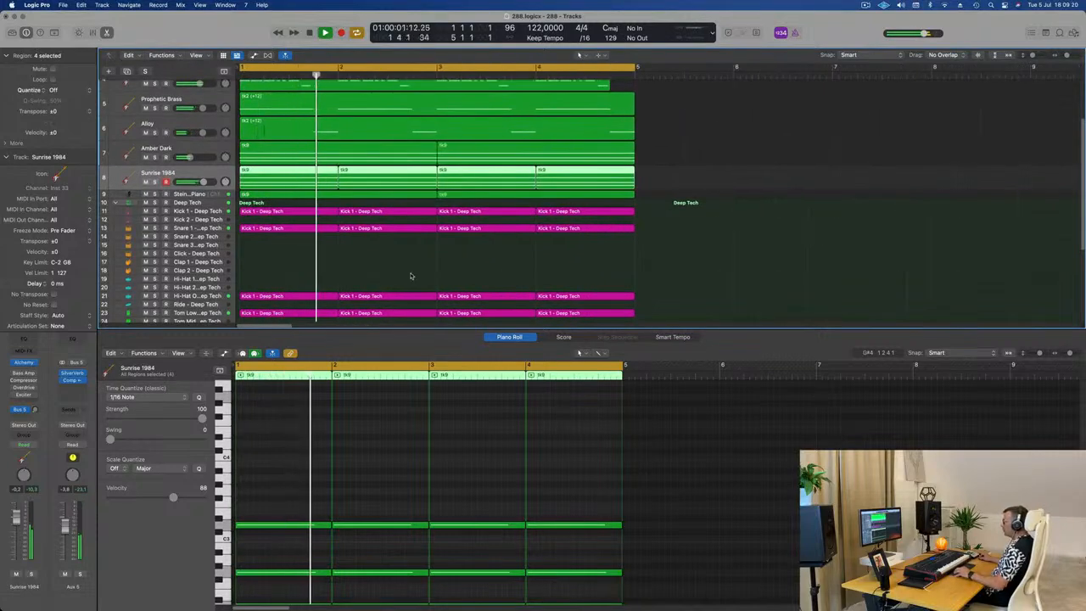
{"action": "scroll", "coordinate": [339, 277], "scroll_direction": "down", "scroll_amount": 3}
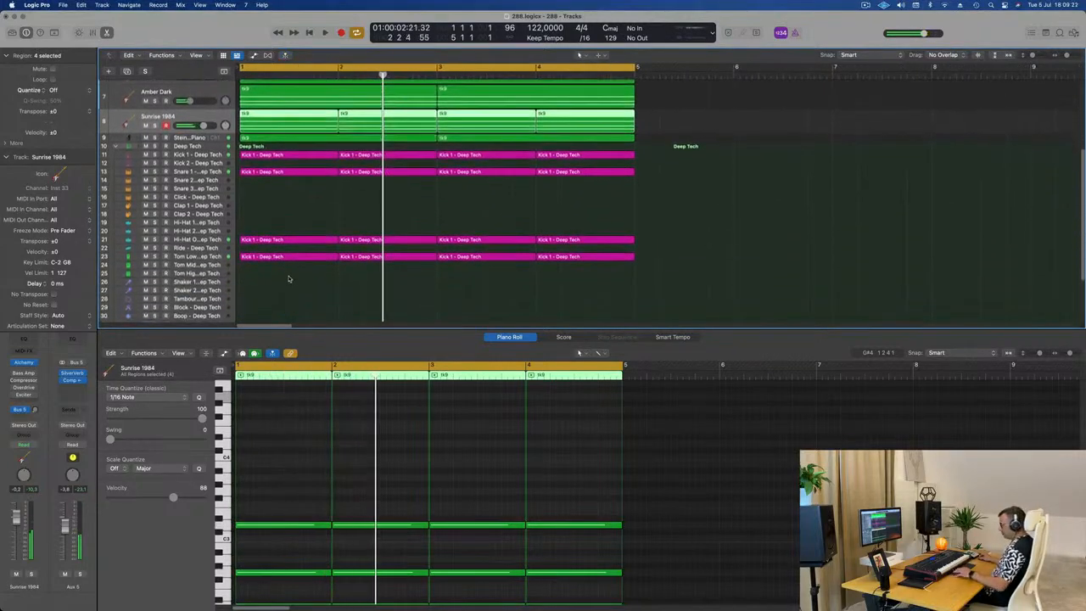
{"action": "key", "text": "super+a"}
{"action": "right_click", "coordinate": [312, 243]}
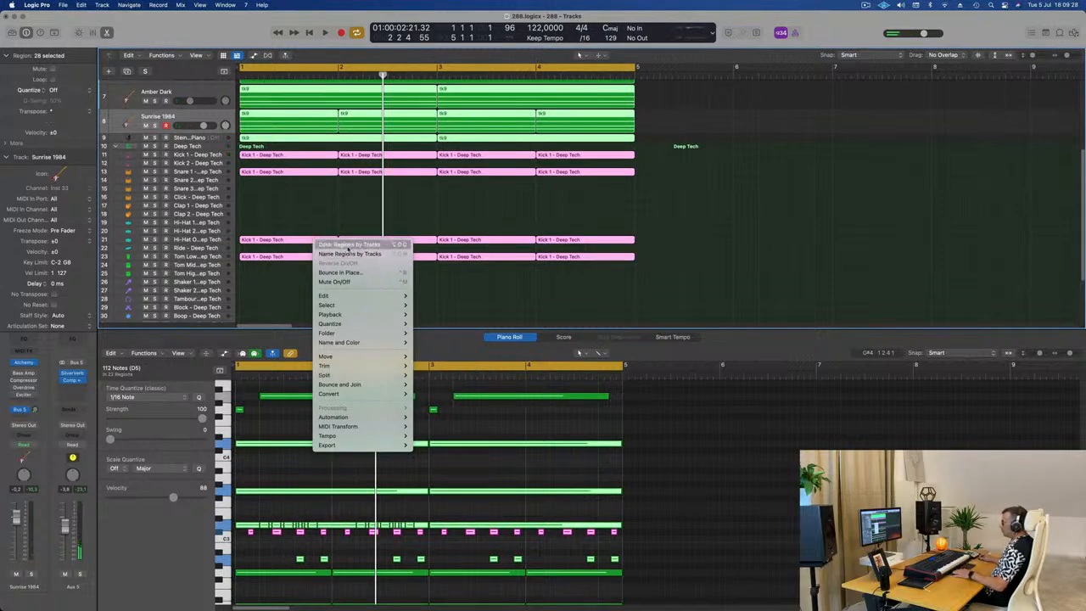
{"action": "left_click", "coordinate": [348, 246]}
{"action": "right_click", "coordinate": [357, 245]}
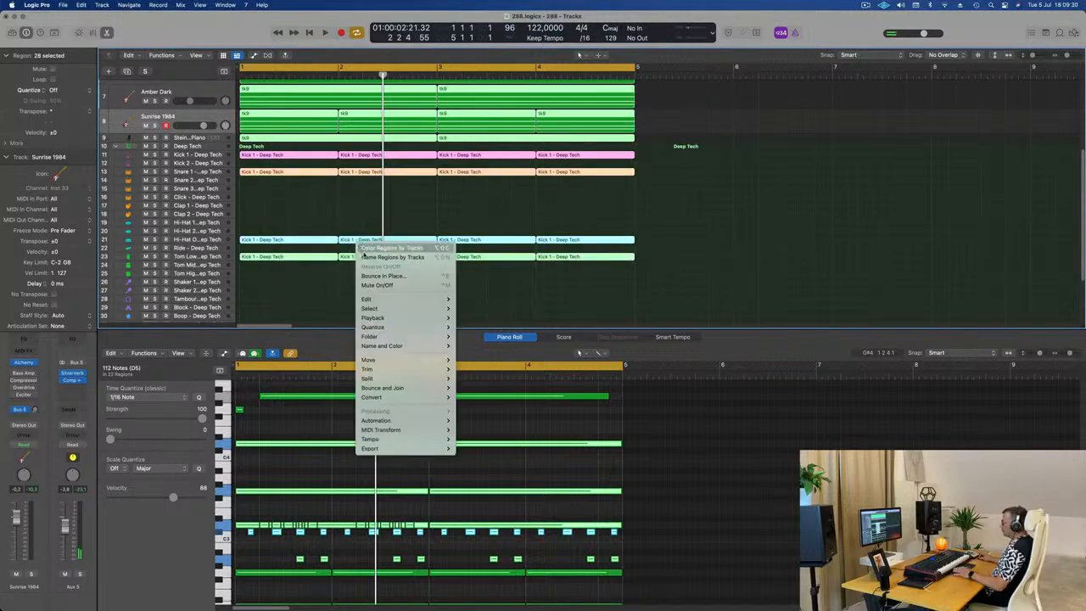
{"action": "left_click", "coordinate": [361, 257]}
{"action": "left_click", "coordinate": [305, 209]}
Step: Play the loop from the start and look over all tracks from the basses down to the drum kit
{"action": "scroll", "coordinate": [342, 235], "scroll_direction": "up", "scroll_amount": 5}
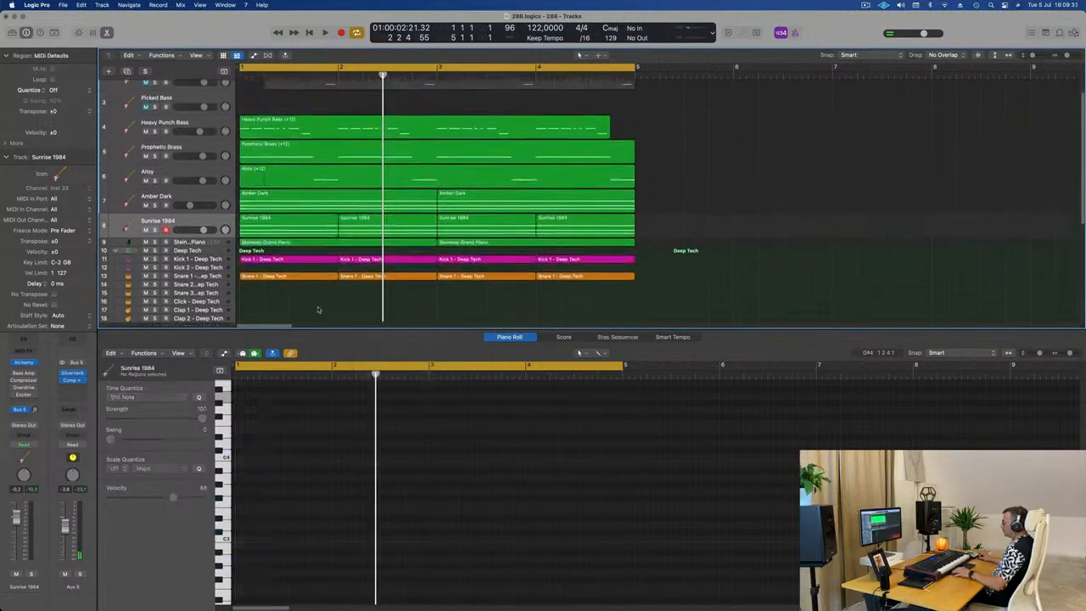
{"action": "key", "text": "space"}
{"action": "scroll", "coordinate": [382, 290], "scroll_direction": "down", "scroll_amount": 4}
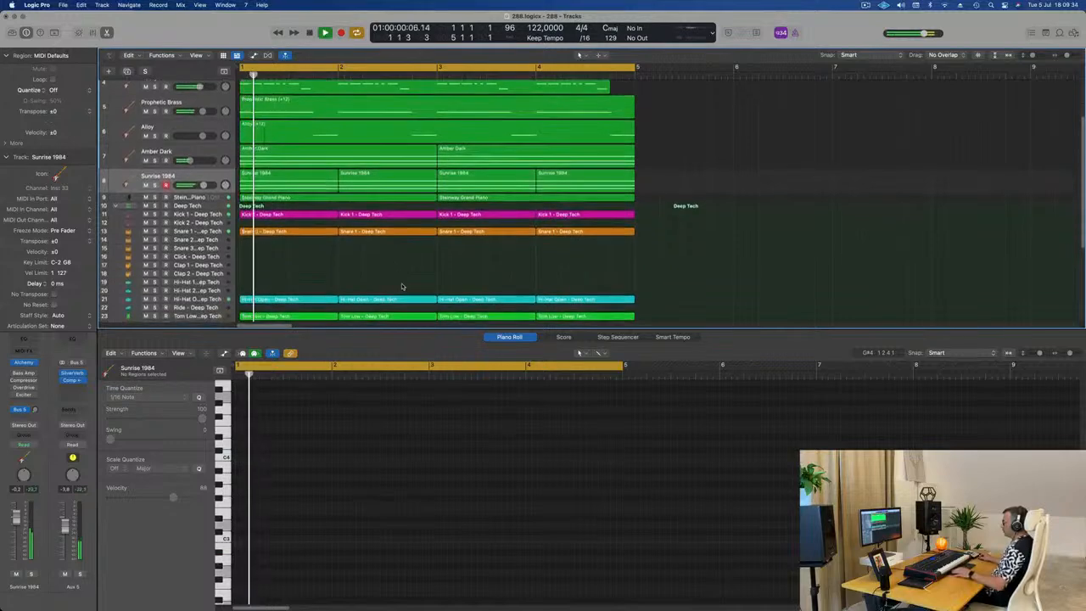
{"action": "scroll", "coordinate": [402, 284], "scroll_direction": "up", "scroll_amount": 2}
{"action": "scroll", "coordinate": [356, 286], "scroll_direction": "down", "scroll_amount": 4}
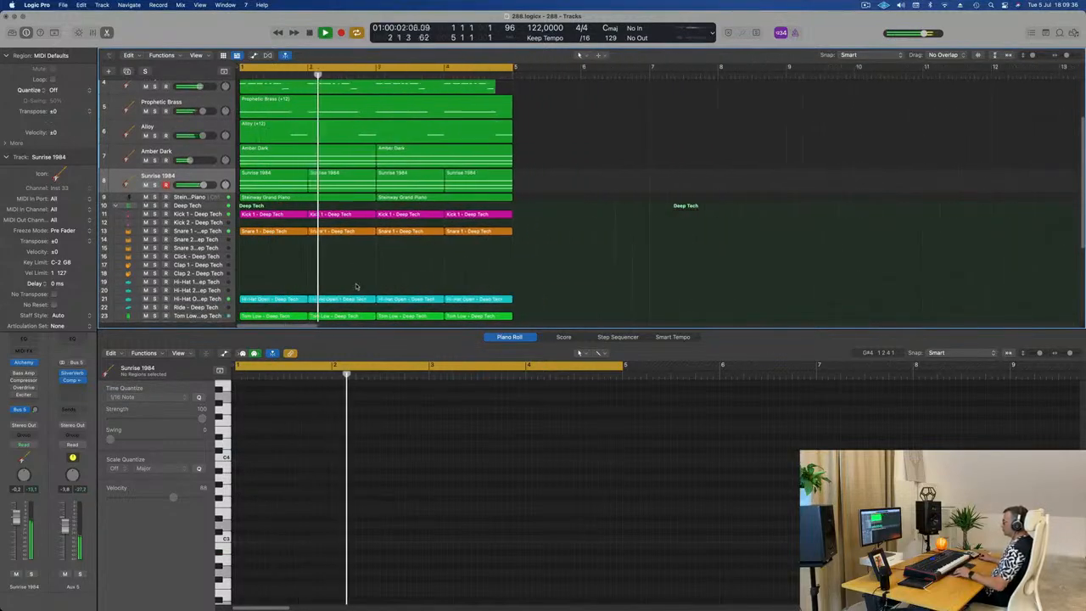
{"action": "scroll", "coordinate": [380, 264], "scroll_direction": "up", "scroll_amount": 3}
{"action": "scroll", "coordinate": [379, 263], "scroll_direction": "up", "scroll_amount": 2}
{"action": "key", "text": "Return"}
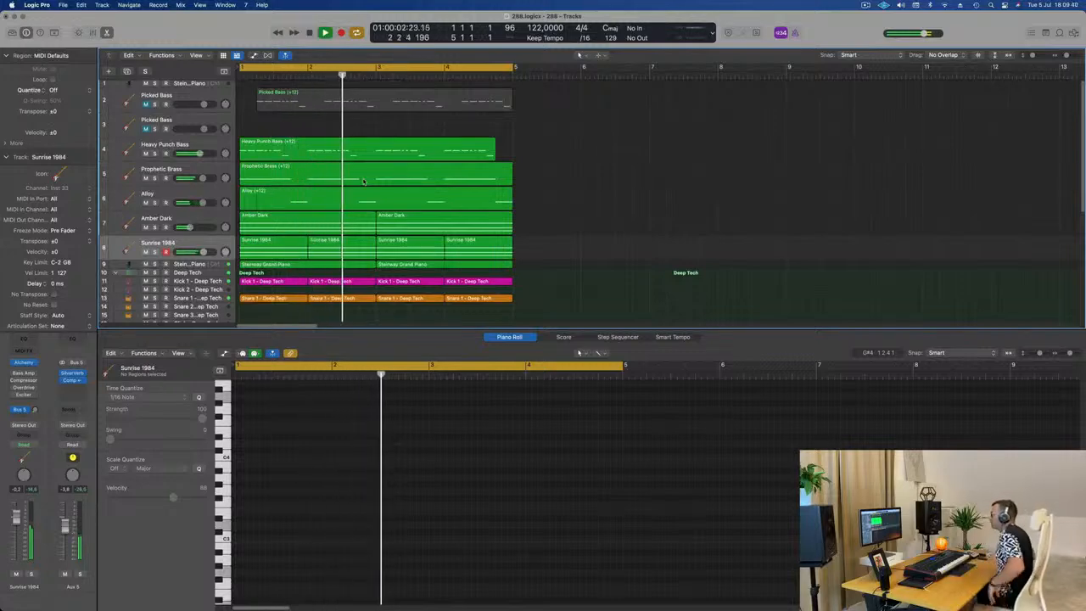
{"action": "key", "text": "space"}
{"action": "scroll", "coordinate": [276, 288], "scroll_direction": "down", "scroll_amount": 1}
{"action": "scroll", "coordinate": [276, 289], "scroll_direction": "down", "scroll_amount": 5}
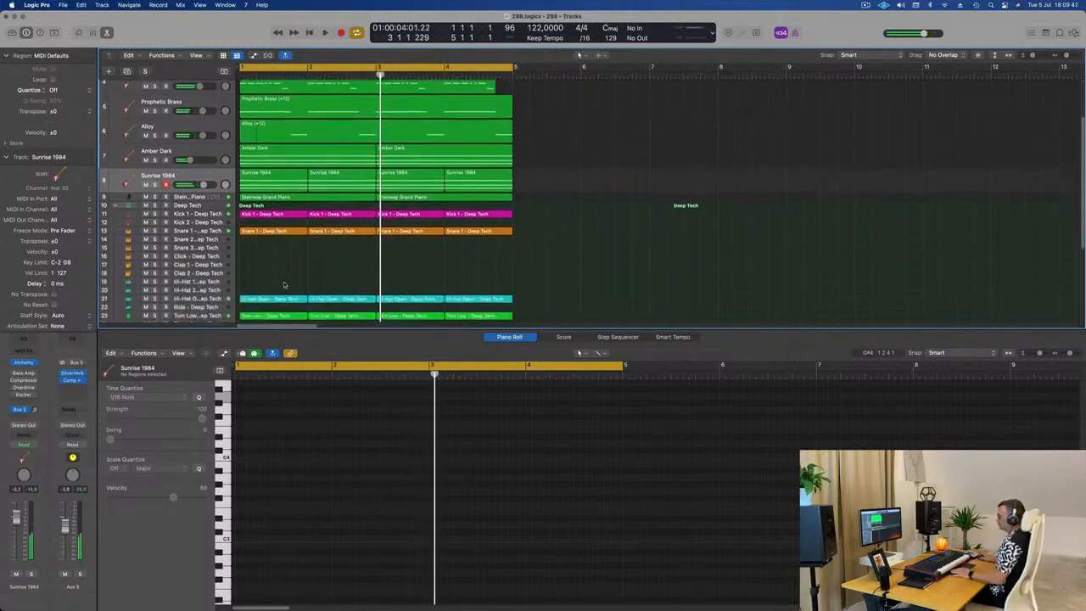
{"action": "key", "text": "space"}
{"action": "key", "text": "Return"}
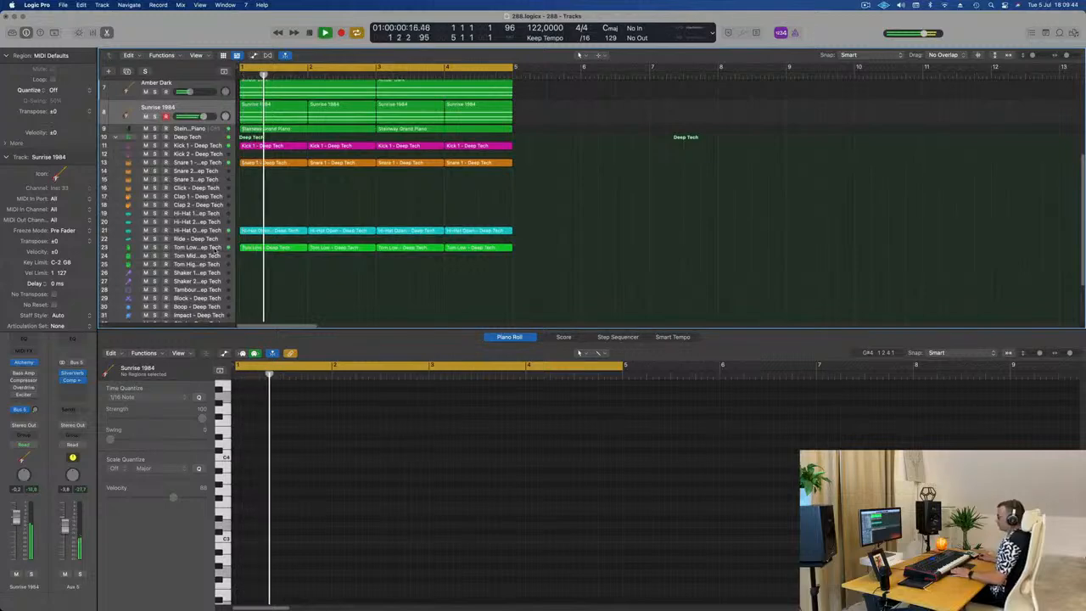
Step: Copy the first Hi-Hat Open region onto the Shaker 2 track at bar 1
{"action": "key", "text": "space"}
{"action": "left_click", "coordinate": [170, 247]}
{"action": "left_click", "coordinate": [125, 231]}
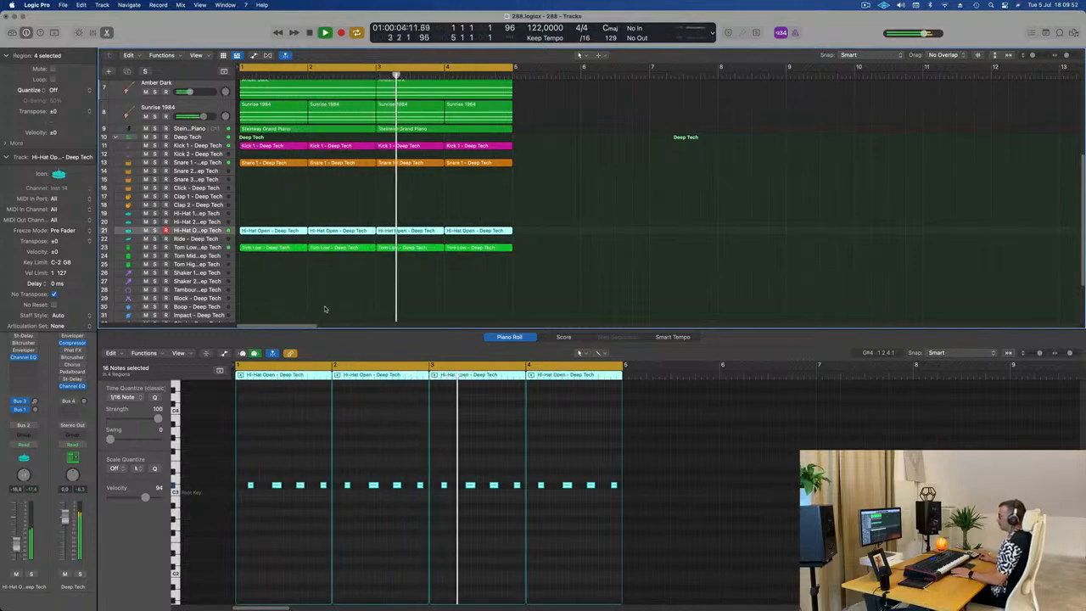
{"action": "scroll", "coordinate": [305, 293], "scroll_direction": "down", "scroll_amount": 3}
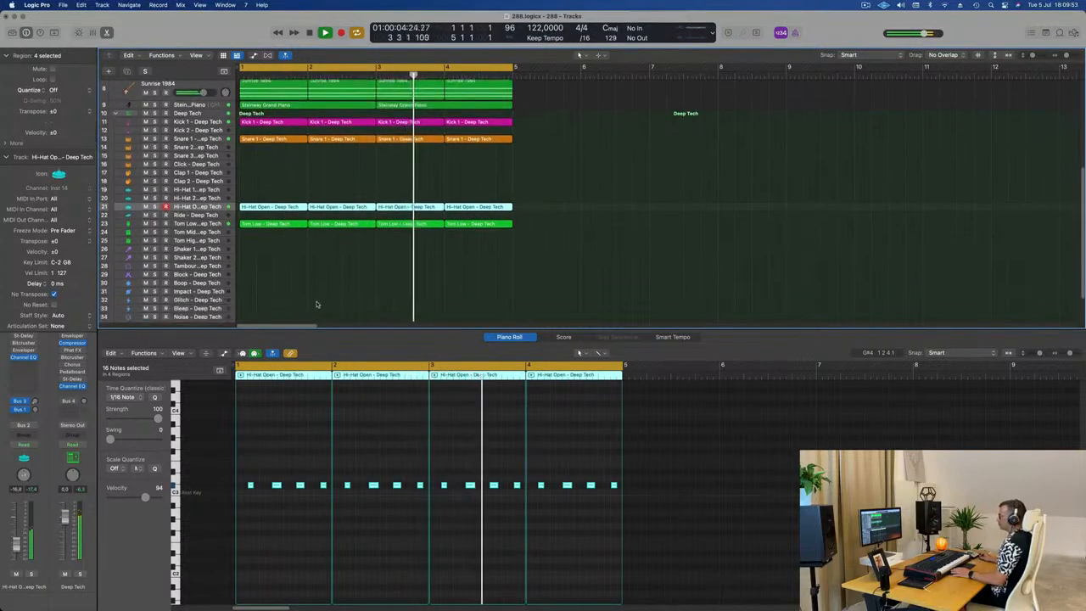
{"action": "left_click", "coordinate": [284, 200]}
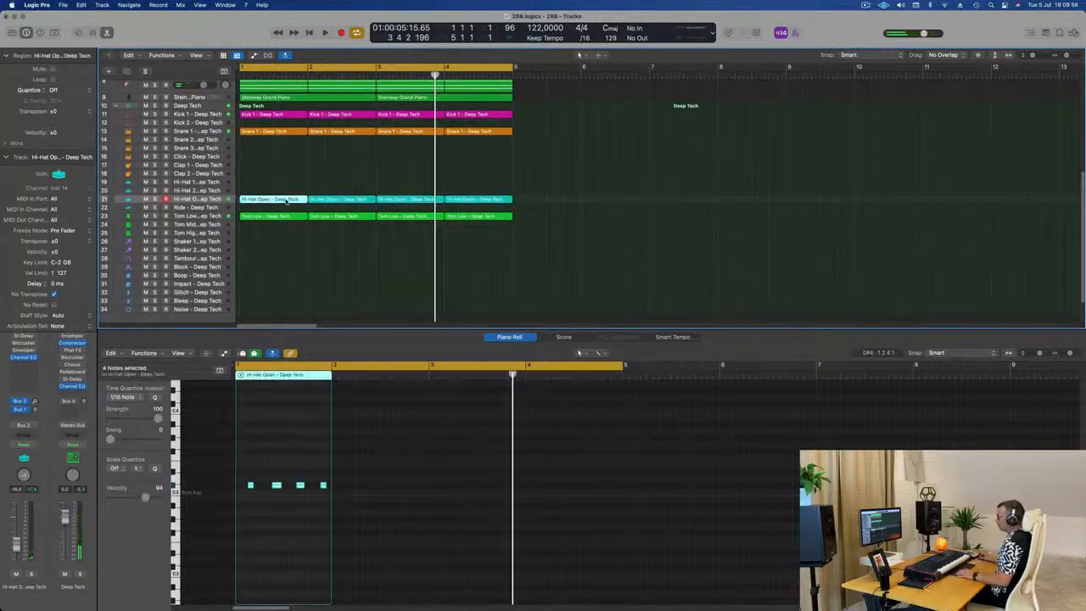
{"action": "left_click_drag", "start_coordinate": [287, 201], "coordinate": [282, 249]}
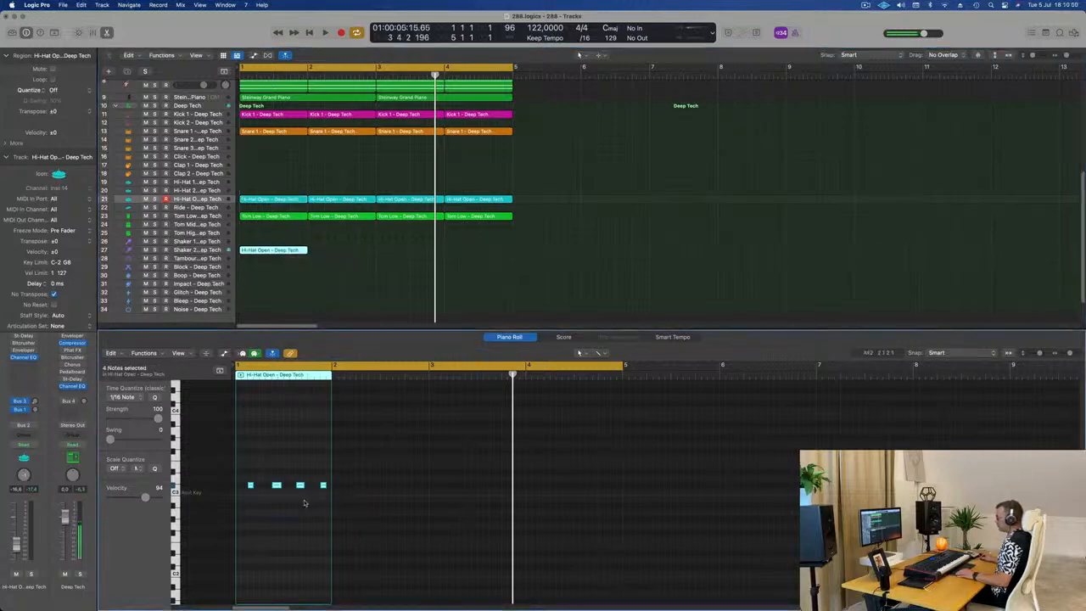
Step: Build a denser pattern in the Shaker 2 region by copying its four notes to neighbouring sixteenths, one semitone higher
{"action": "scroll", "coordinate": [256, 504], "scroll_direction": "up", "scroll_amount": 10}
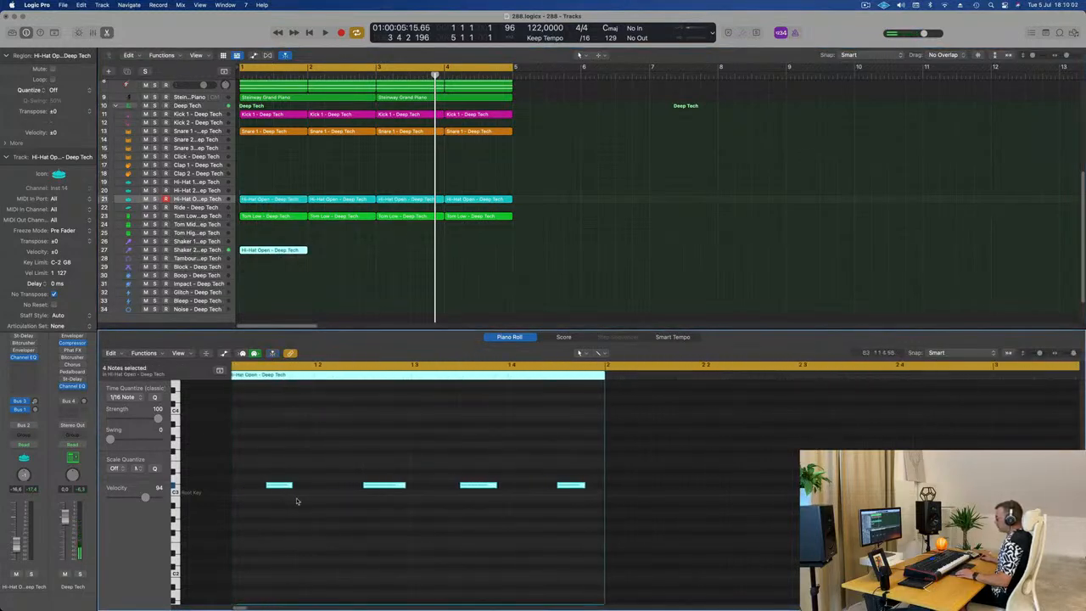
{"action": "scroll", "coordinate": [297, 494], "scroll_direction": "left", "scroll_amount": 2}
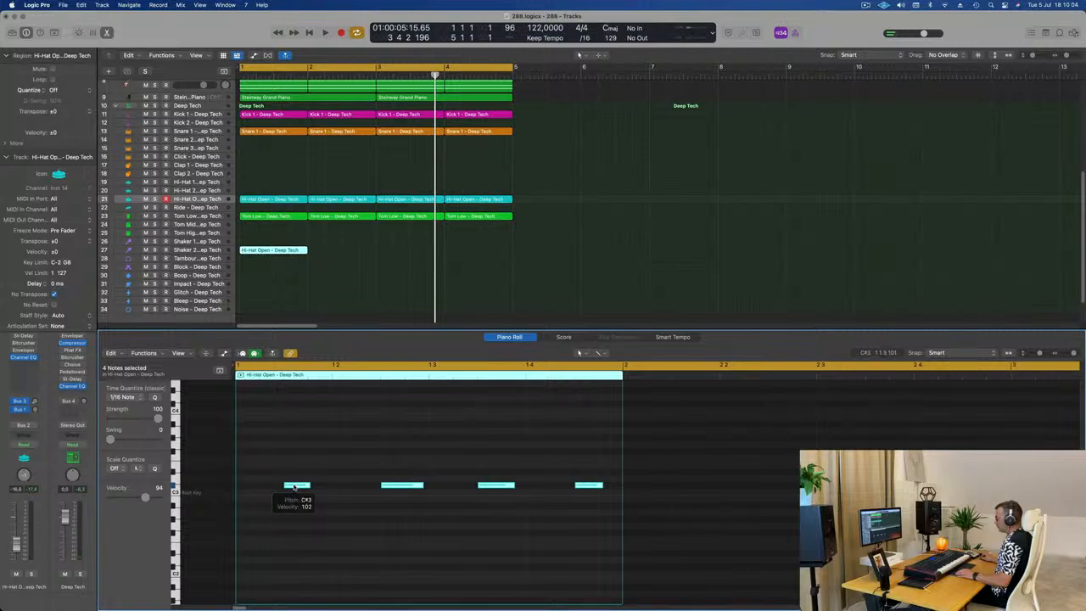
{"action": "left_click_drag", "start_coordinate": [295, 486], "coordinate": [322, 487]}
{"action": "key", "text": "space"}
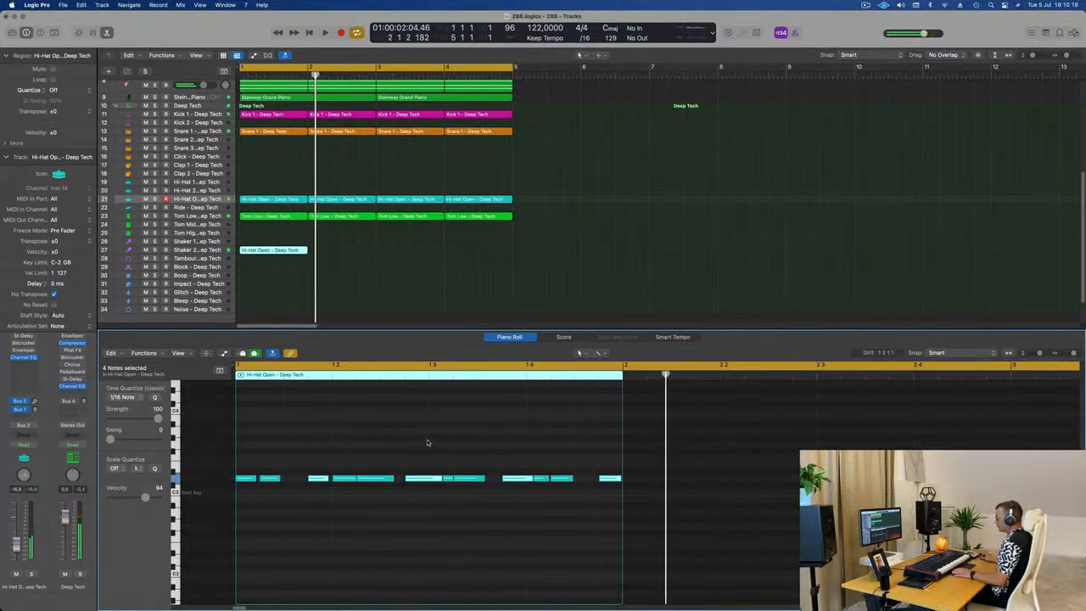
Step: Even out the notes in the first half of the Shaker 2 bar and replace the second half with a copy of those six notes
{"action": "left_click_drag", "start_coordinate": [439, 480], "coordinate": [409, 465]}
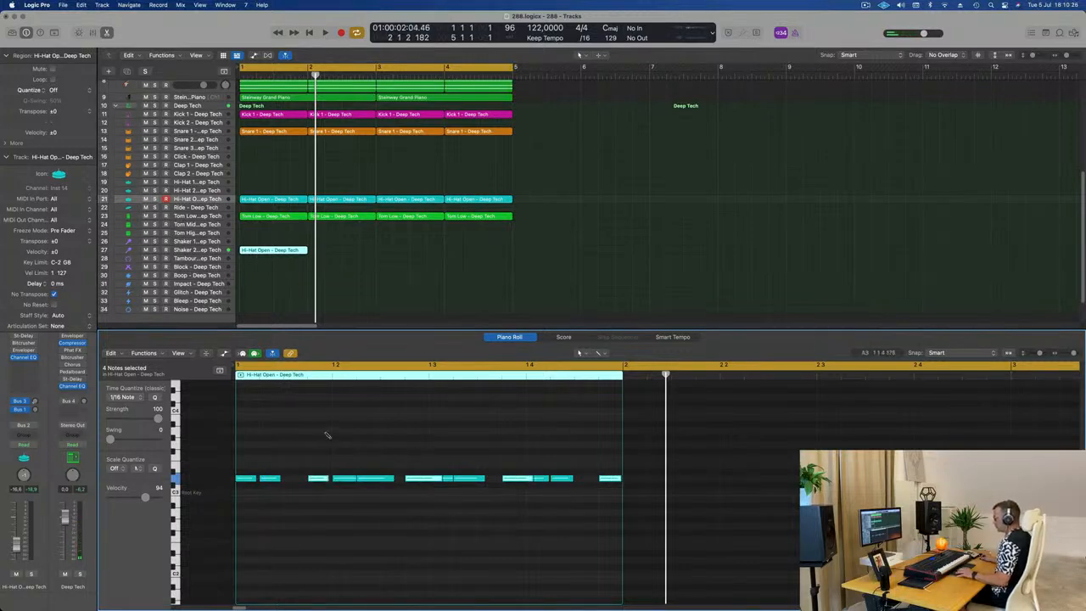
{"action": "left_click_drag", "start_coordinate": [340, 443], "coordinate": [638, 506]}
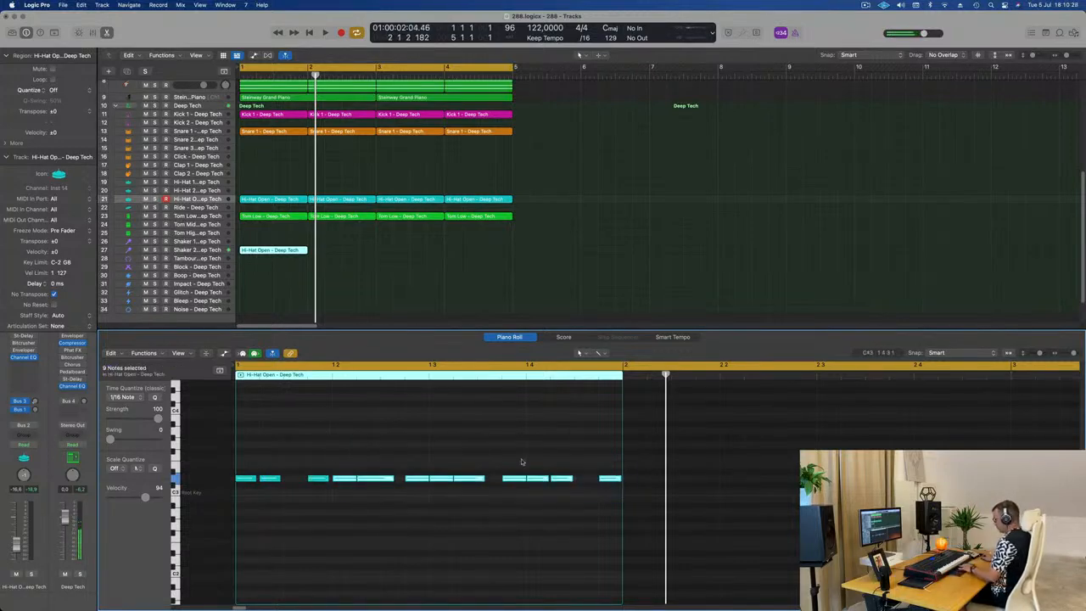
{"action": "key", "text": "space"}
{"action": "left_click_drag", "start_coordinate": [361, 470], "coordinate": [344, 487]}
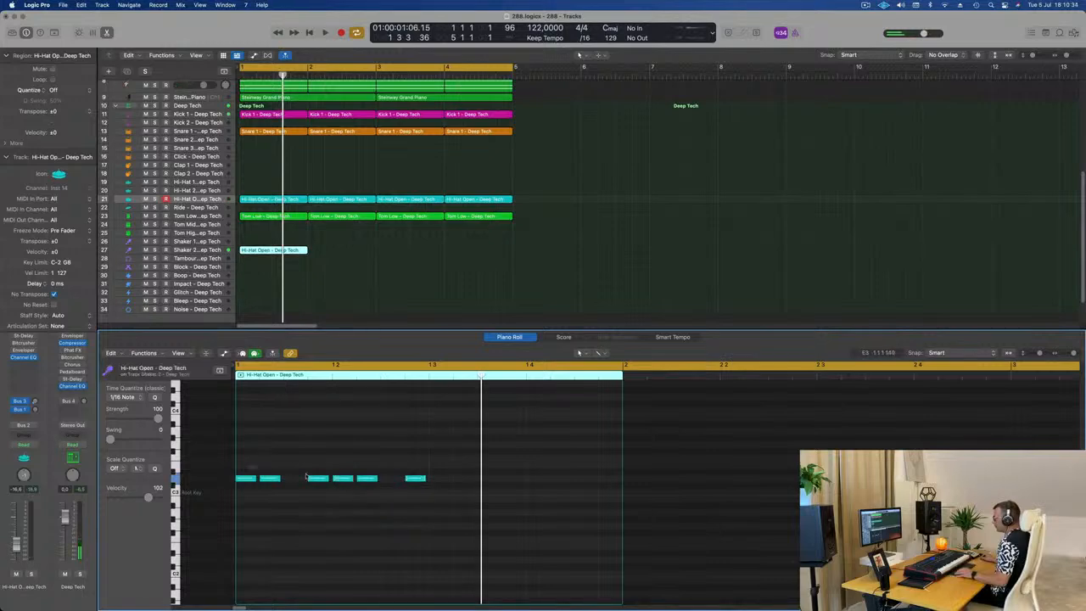
{"action": "key", "text": "super+a"}
{"action": "left_click_drag", "start_coordinate": [251, 481], "coordinate": [443, 486]}
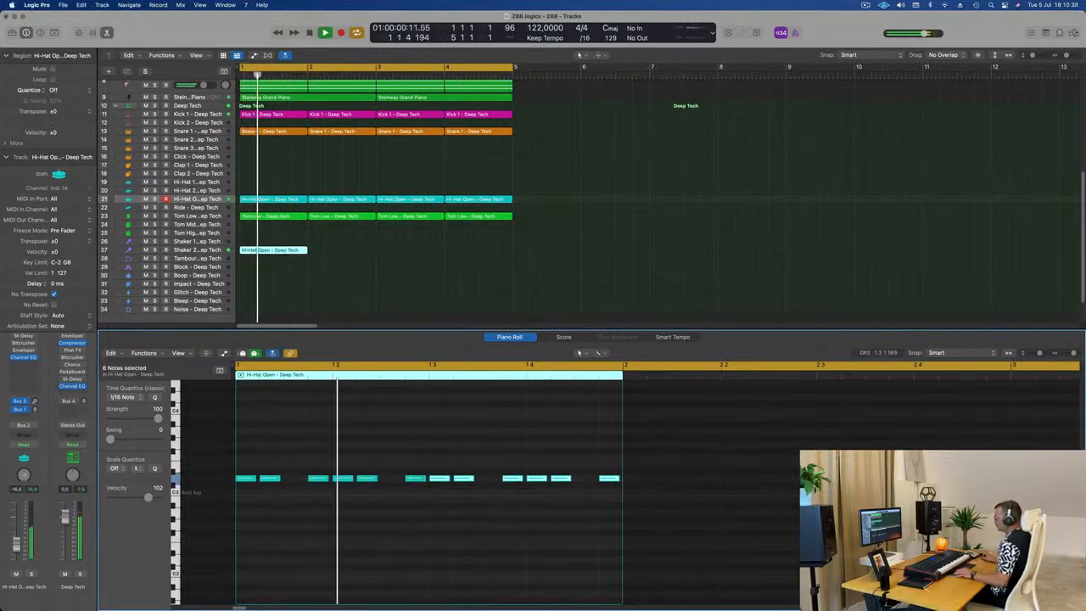
Step: Repeat the Shaker 2 region three times to fill bars 1 to 4 and play the loop with the whole shaker track selected
{"action": "key", "text": "super+Left"}
{"action": "key", "text": "space"}
{"action": "left_click_drag", "start_coordinate": [346, 230], "coordinate": [214, 283]}
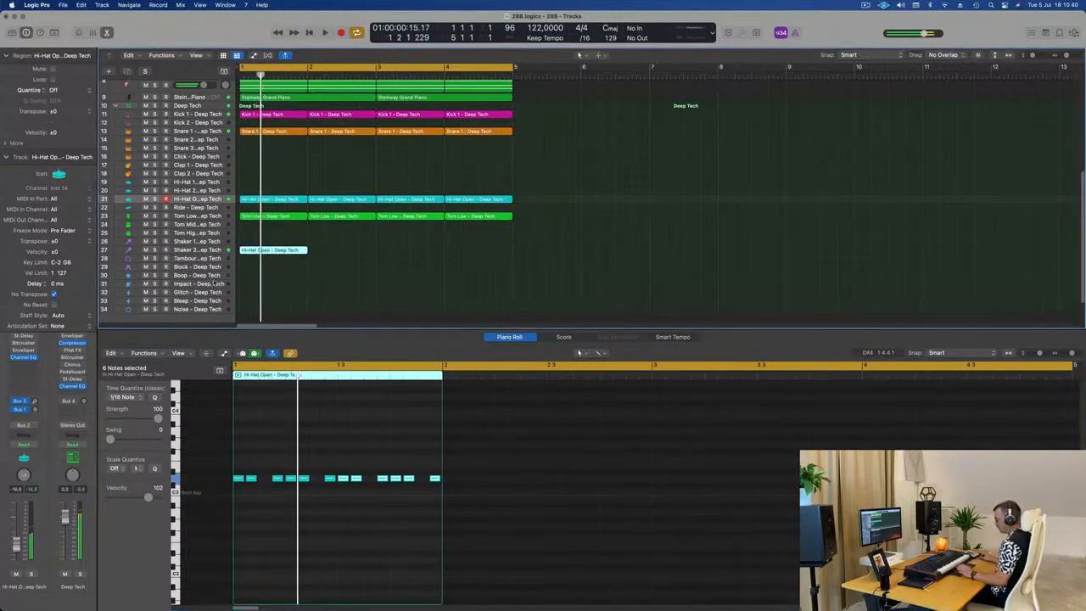
{"action": "key", "text": "super+r"}
{"action": "key", "text": "super+r"}
{"action": "key", "text": "super+r"}
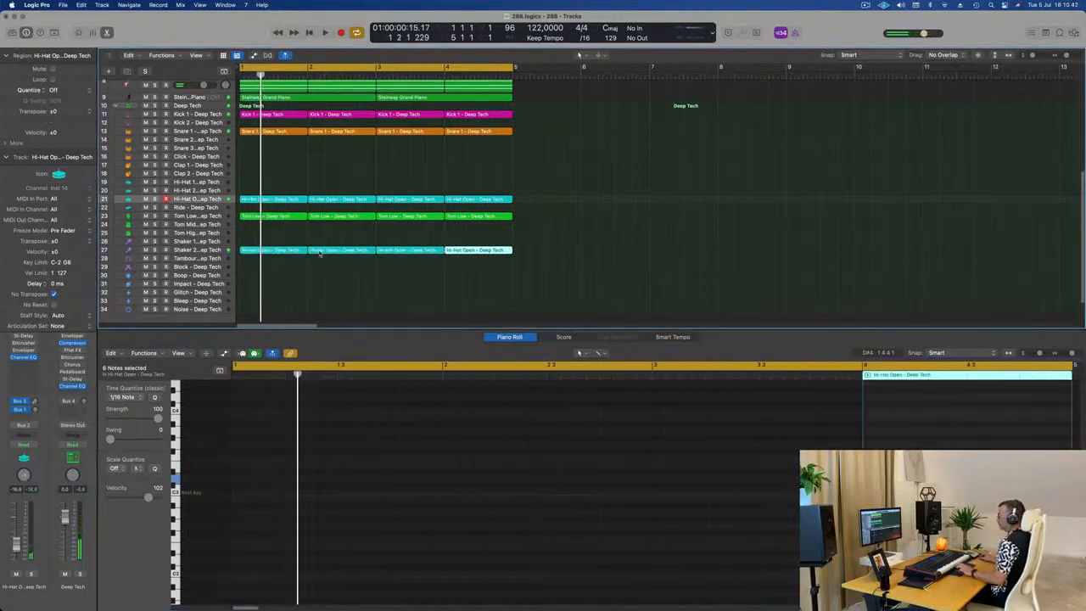
{"action": "left_click", "coordinate": [221, 250]}
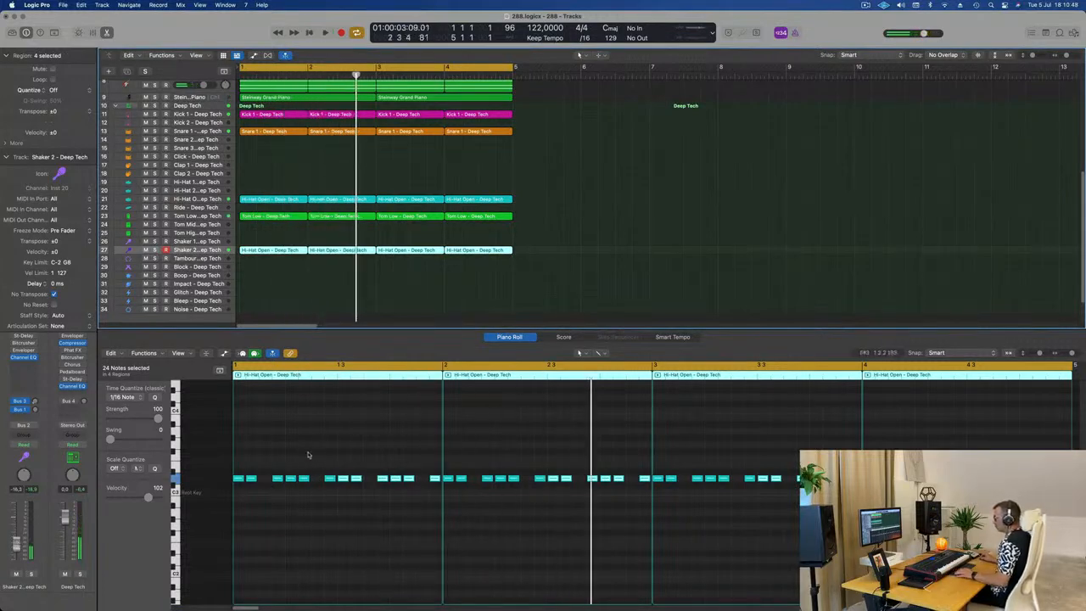
{"action": "key", "text": "space"}
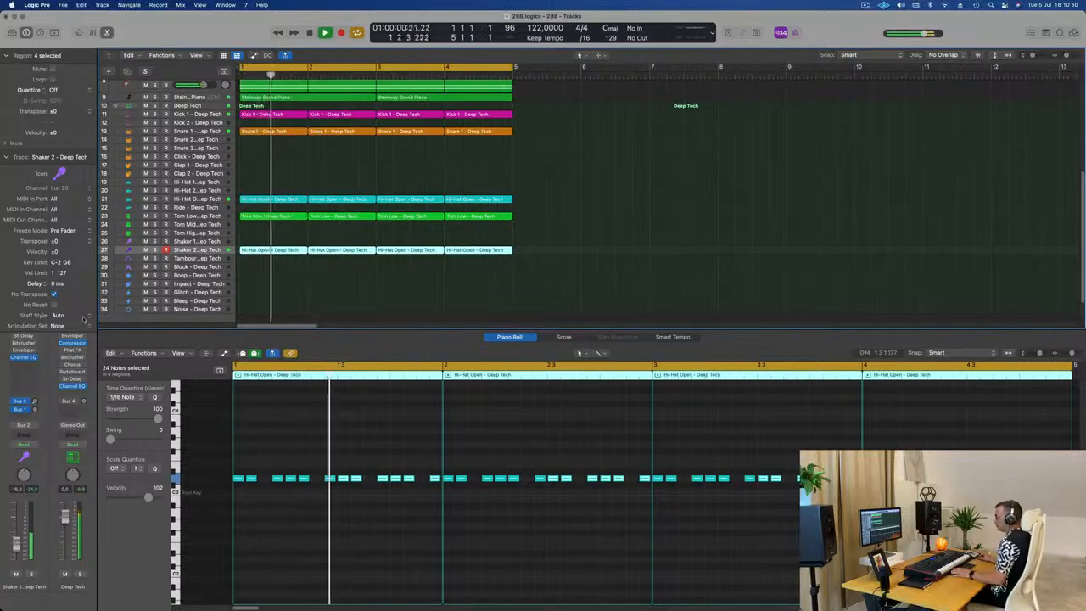
Step: Open and enable the Stereo Delay on Shaker 2 and load its 1/4 Note Dotted preset while the loop plays
{"action": "left_click", "coordinate": [24, 336]}
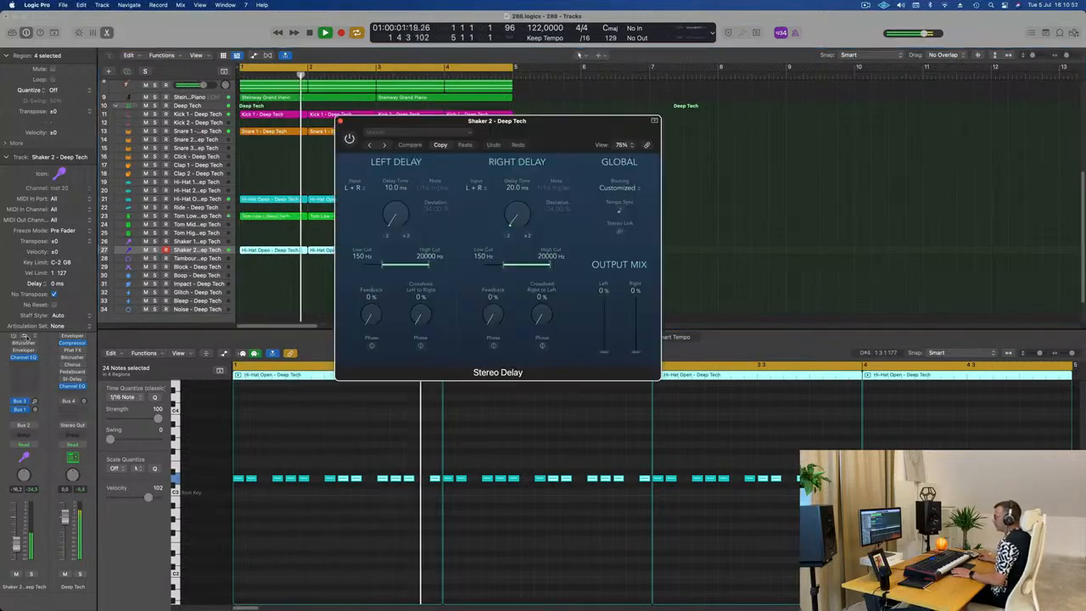
{"action": "key", "text": "space"}
{"action": "key", "text": "space"}
{"action": "left_click", "coordinate": [350, 138]}
{"action": "left_click_drag", "start_coordinate": [475, 121], "coordinate": [428, 120]}
{"action": "key", "text": "space"}
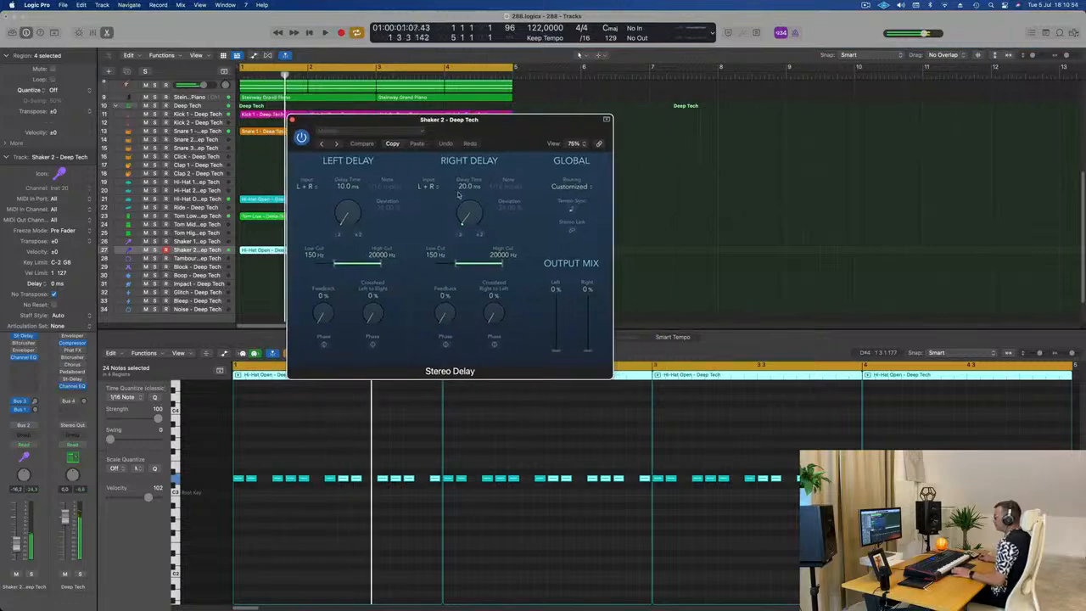
{"action": "key", "text": "space"}
{"action": "left_click", "coordinate": [336, 143]}
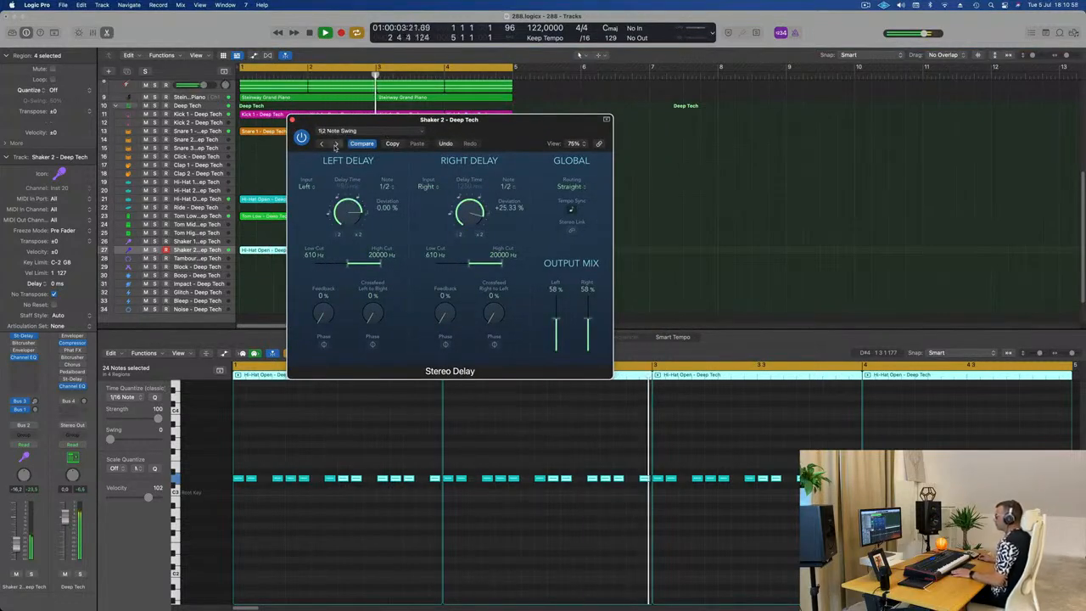
{"action": "left_click", "coordinate": [337, 144]}
{"action": "left_click", "coordinate": [355, 131]}
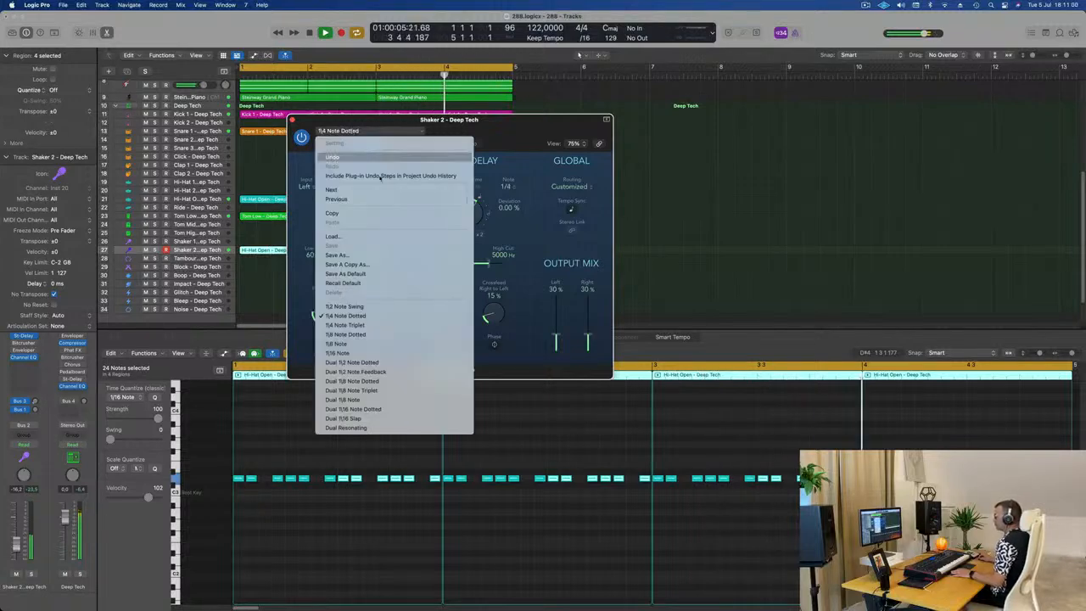
Step: Set the Stereo Delay's output mix to 66% left and 55% right, and lower the Shaker 2 volume to -17.0 dB
{"action": "left_click", "coordinate": [602, 311]}
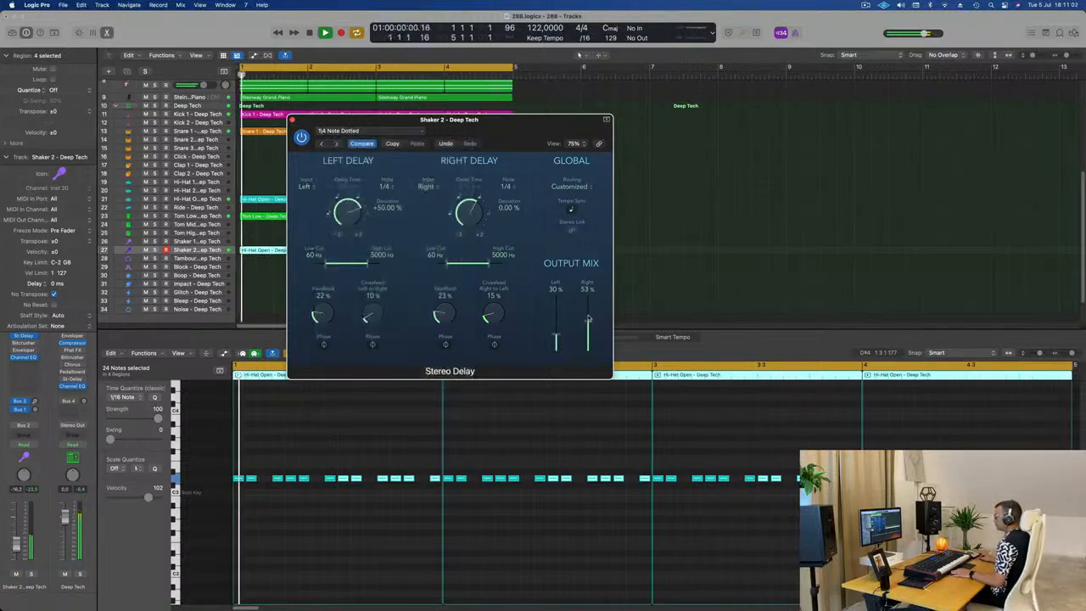
{"action": "left_click_drag", "start_coordinate": [556, 336], "coordinate": [556, 317]}
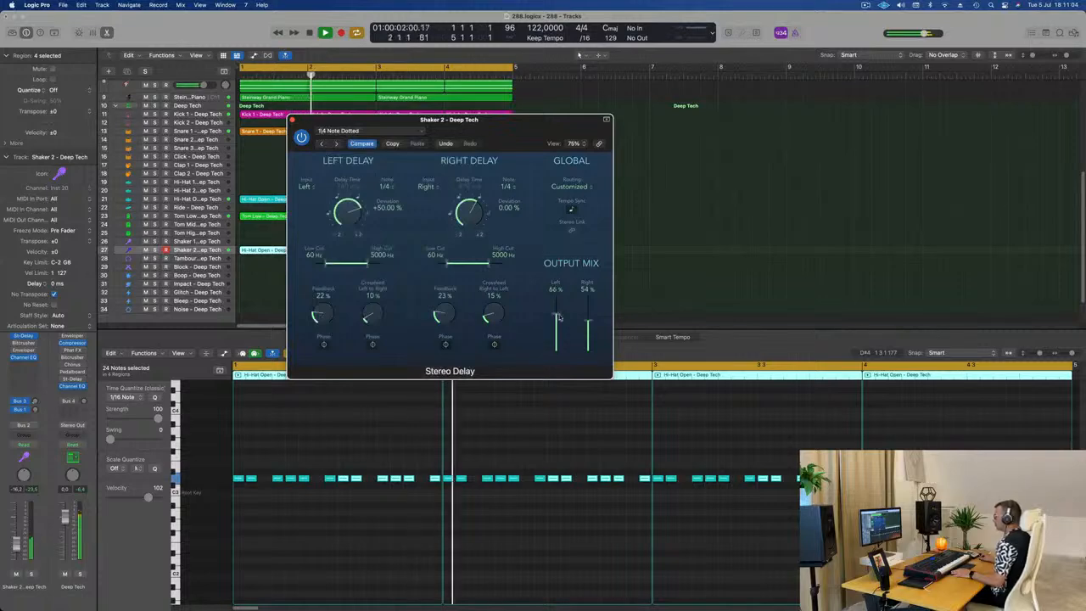
{"action": "left_click_drag", "start_coordinate": [525, 136], "coordinate": [584, 133]}
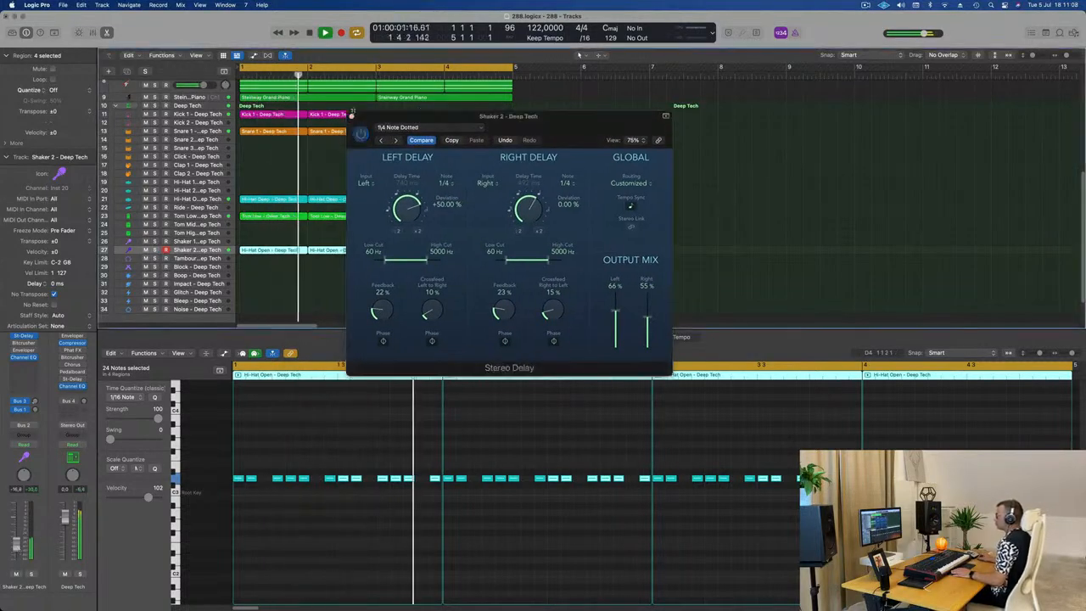
{"action": "key", "text": "super+w"}
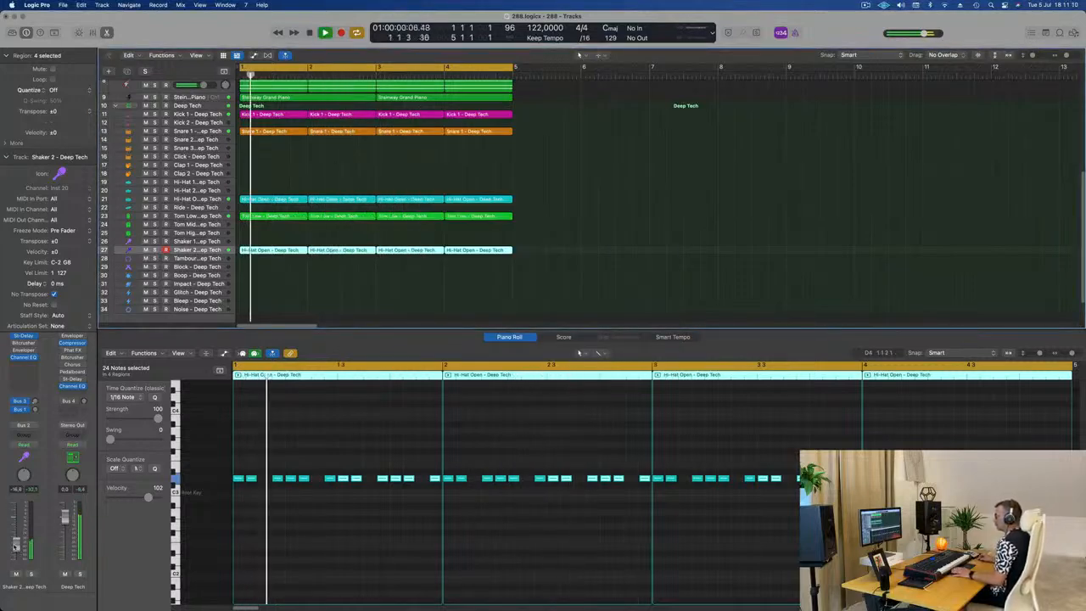
{"action": "left_click", "coordinate": [426, 261]}
Step: Mute the Prophetic Brass track while the loop plays
{"action": "scroll", "coordinate": [428, 238], "scroll_direction": "up", "scroll_amount": 4}
{"action": "scroll", "coordinate": [428, 237], "scroll_direction": "up", "scroll_amount": 8}
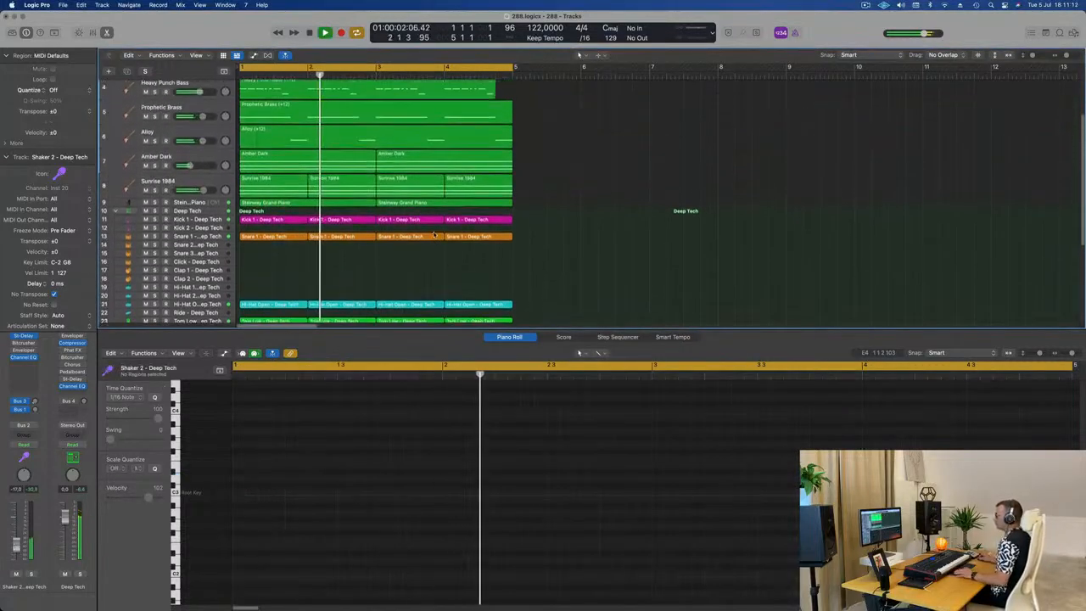
{"action": "scroll", "coordinate": [428, 238], "scroll_direction": "up", "scroll_amount": 8}
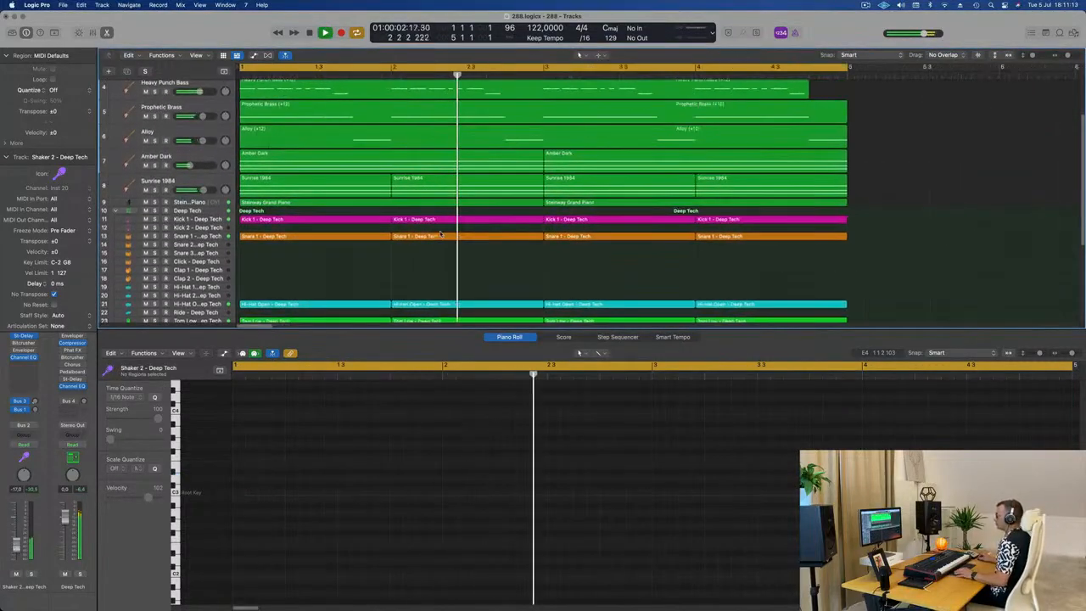
{"action": "left_click", "coordinate": [146, 116]}
{"action": "scroll", "coordinate": [362, 195], "scroll_direction": "down", "scroll_amount": 6}
{"action": "scroll", "coordinate": [361, 194], "scroll_direction": "up", "scroll_amount": 1}
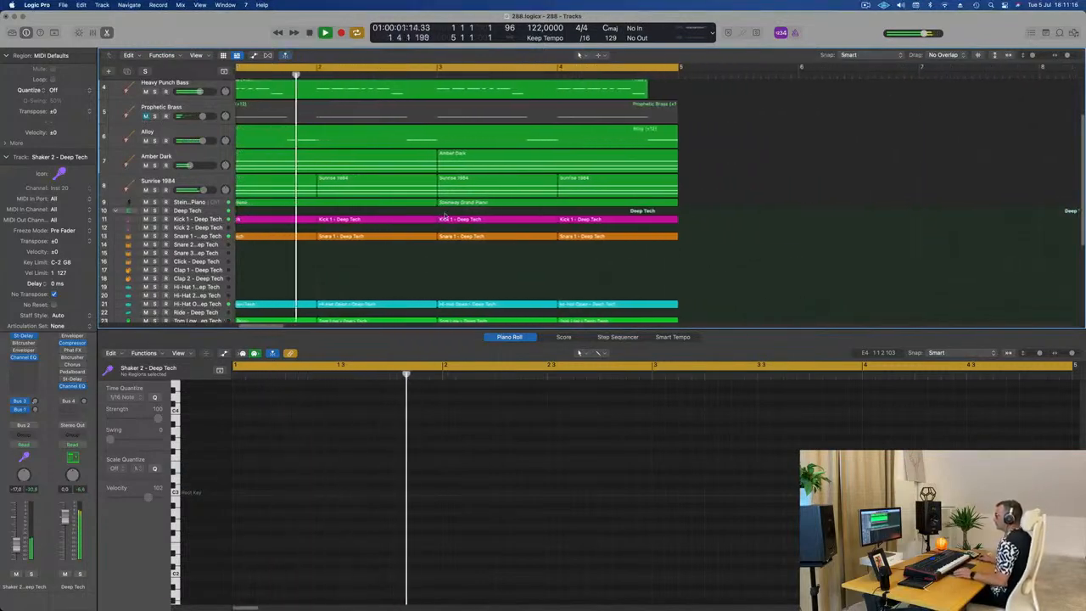
Step: Select all regions of the four-bar loop and repeat them three times to extend the arrangement to 16 bars
{"action": "scroll", "coordinate": [422, 218], "scroll_direction": "up", "scroll_amount": 7}
{"action": "scroll", "coordinate": [423, 218], "scroll_direction": "down", "scroll_amount": 3}
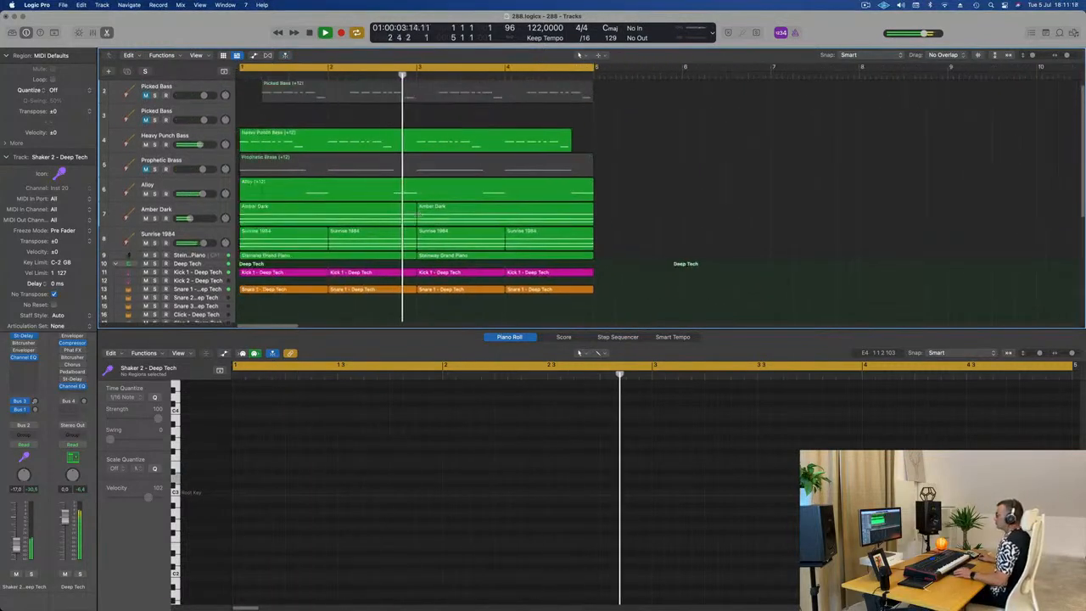
{"action": "scroll", "coordinate": [416, 208], "scroll_direction": "up", "scroll_amount": 1}
{"action": "scroll", "coordinate": [372, 145], "scroll_direction": "down", "scroll_amount": 3}
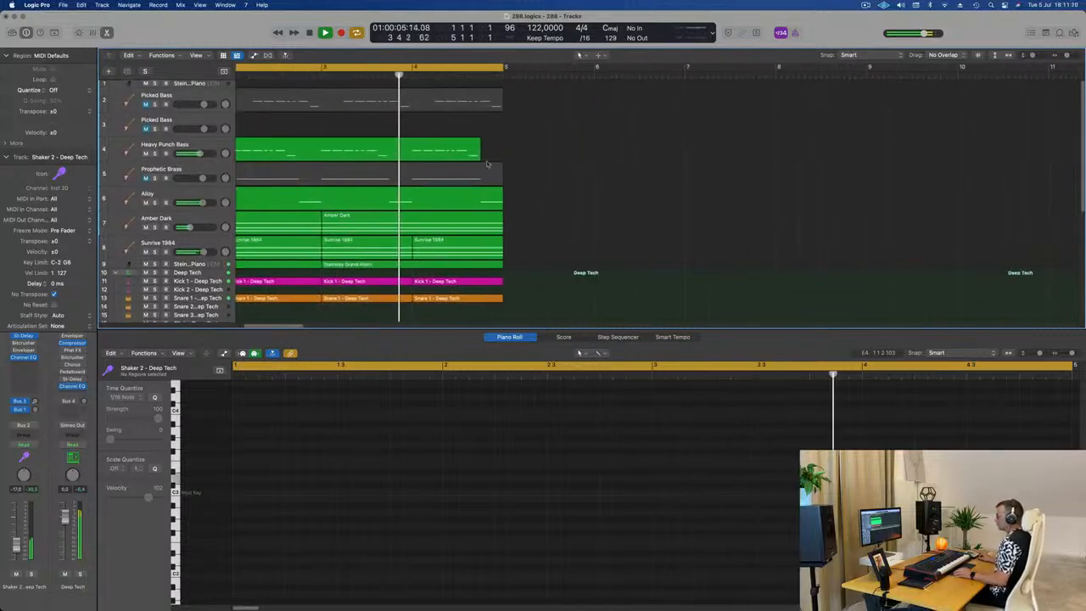
{"action": "scroll", "coordinate": [512, 167], "scroll_direction": "down", "scroll_amount": 3}
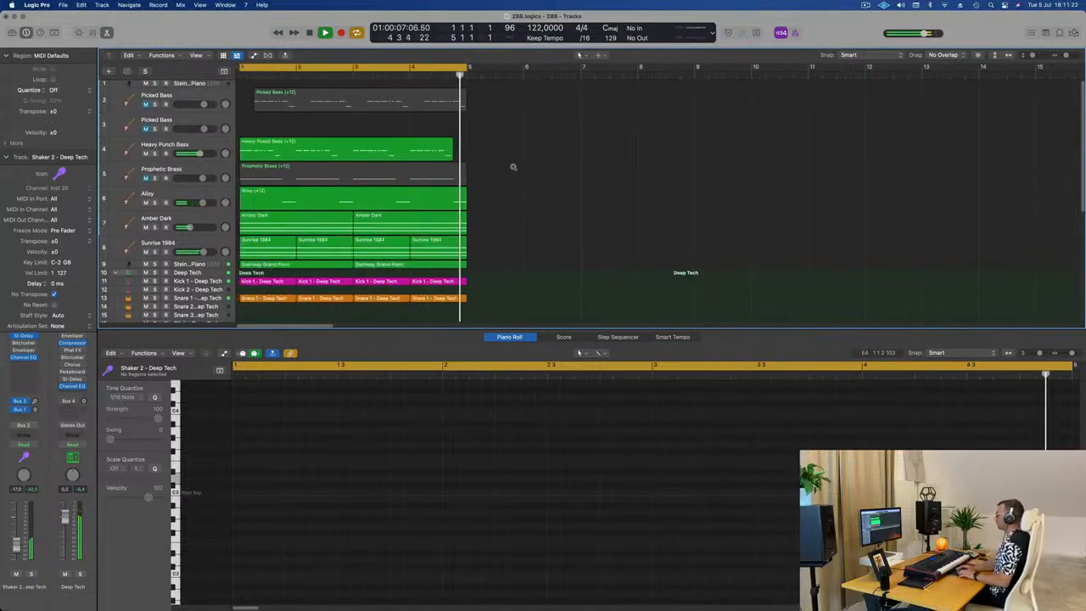
{"action": "key", "text": "super+a"}
{"action": "key", "text": "super+r"}
{"action": "key", "text": "super+r"}
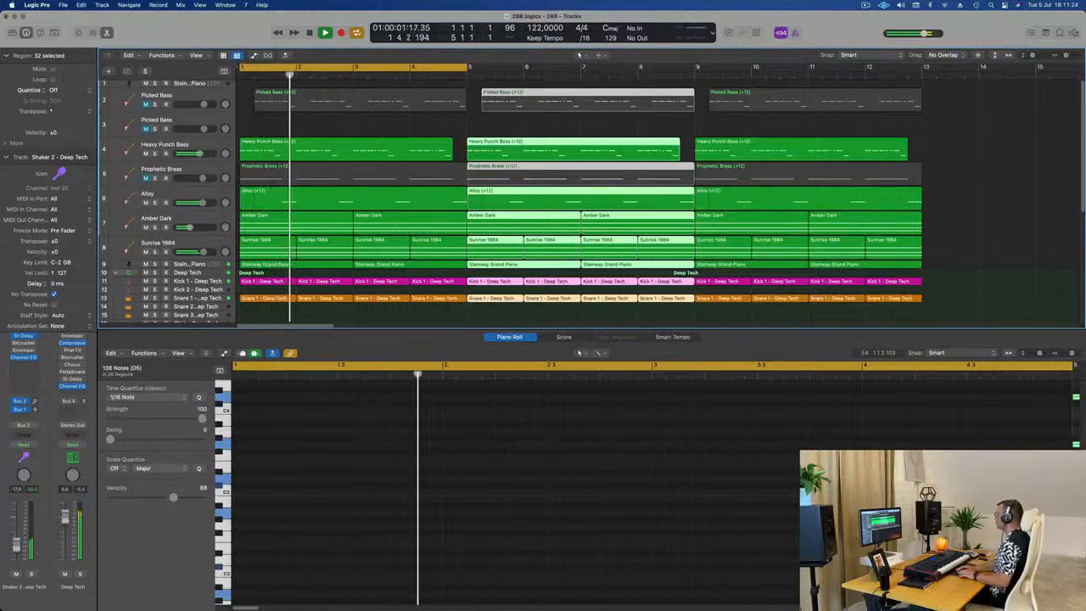
{"action": "key", "text": "super+r"}
Step: Look over the extended arrangement from bar 1 to bar 17 with all regions deselected
{"action": "key", "text": "super+Left"}
{"action": "key", "text": "super+Left"}
{"action": "key", "text": "super+Left"}
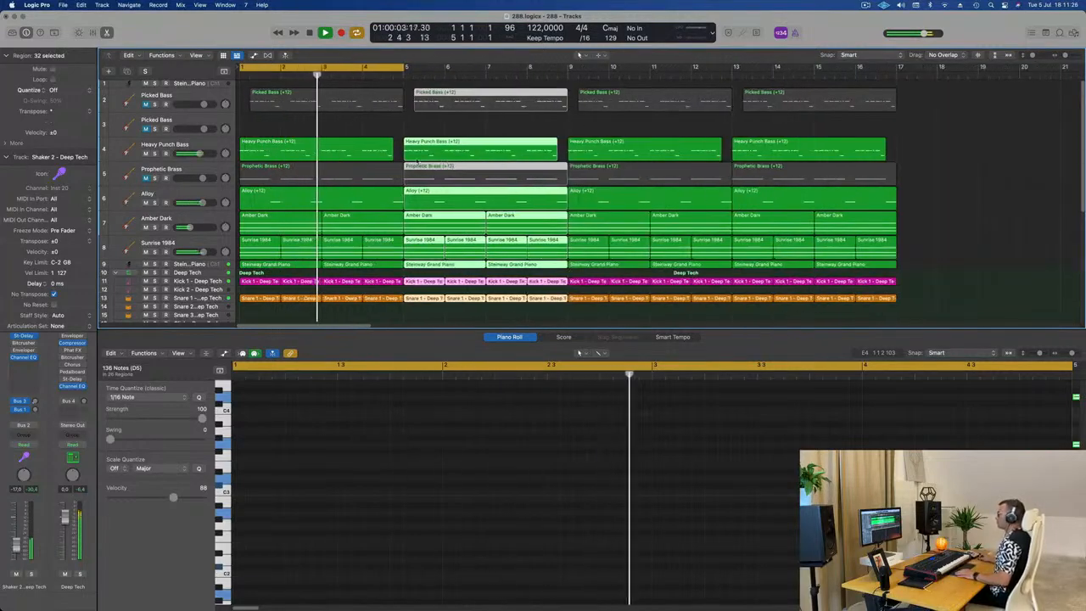
{"action": "key", "text": "super+Right"}
{"action": "key", "text": "super+Right"}
{"action": "key", "text": "super+Right"}
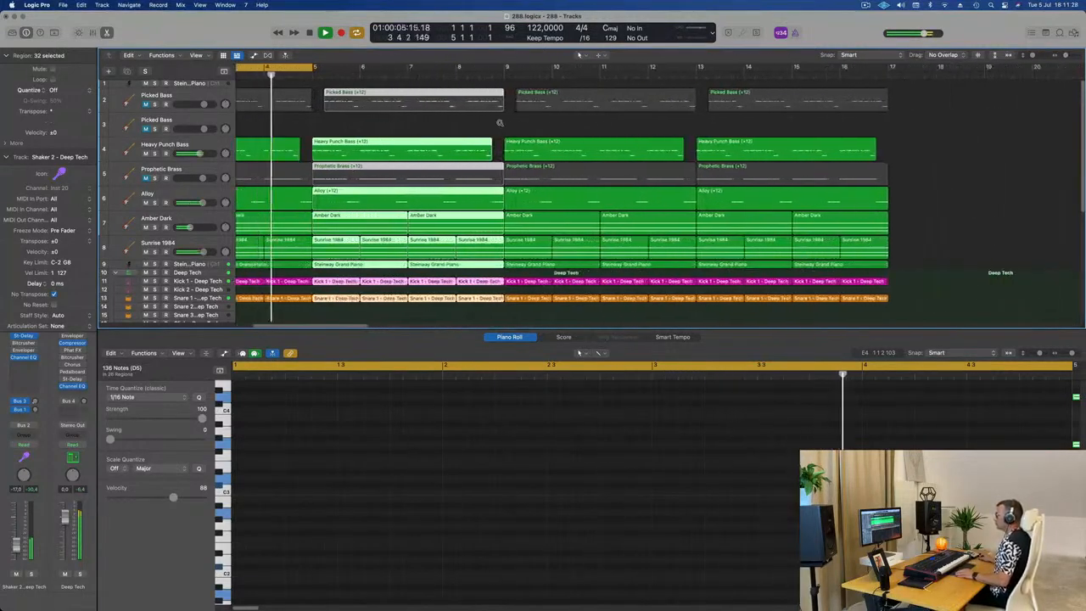
{"action": "key", "text": "super+Left"}
{"action": "key", "text": "super+Left"}
{"action": "left_click", "coordinate": [290, 124]}
{"action": "key", "text": "super+Left"}
{"action": "scroll", "coordinate": [292, 126], "scroll_direction": "left", "scroll_amount": 3}
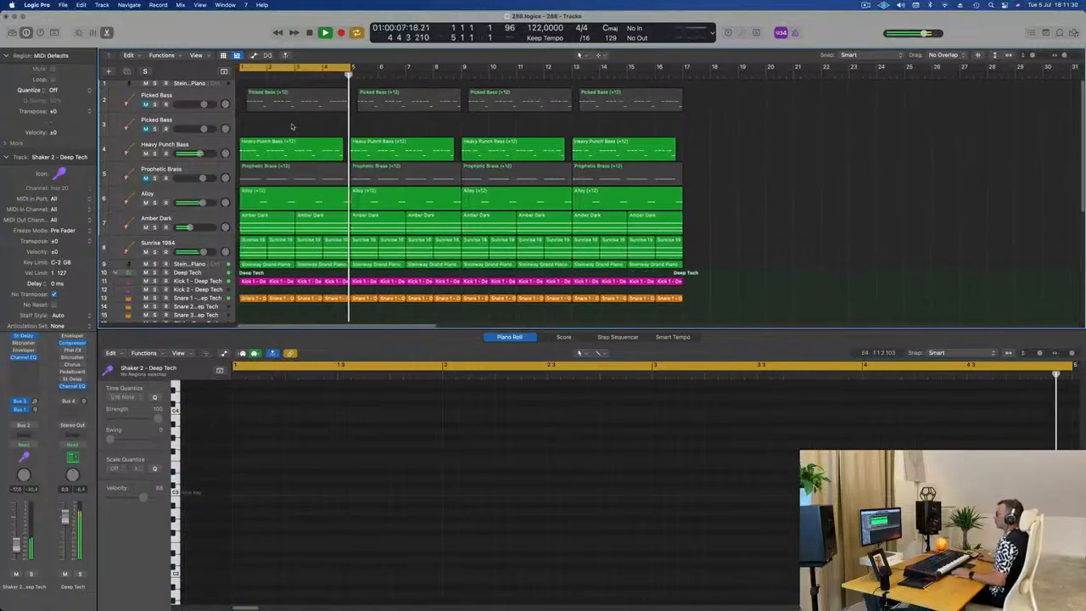
Step: Select the Steinway Grand Piano track above the Deep Tech kit and mute it
{"action": "scroll", "coordinate": [179, 259], "scroll_direction": "down", "scroll_amount": 2}
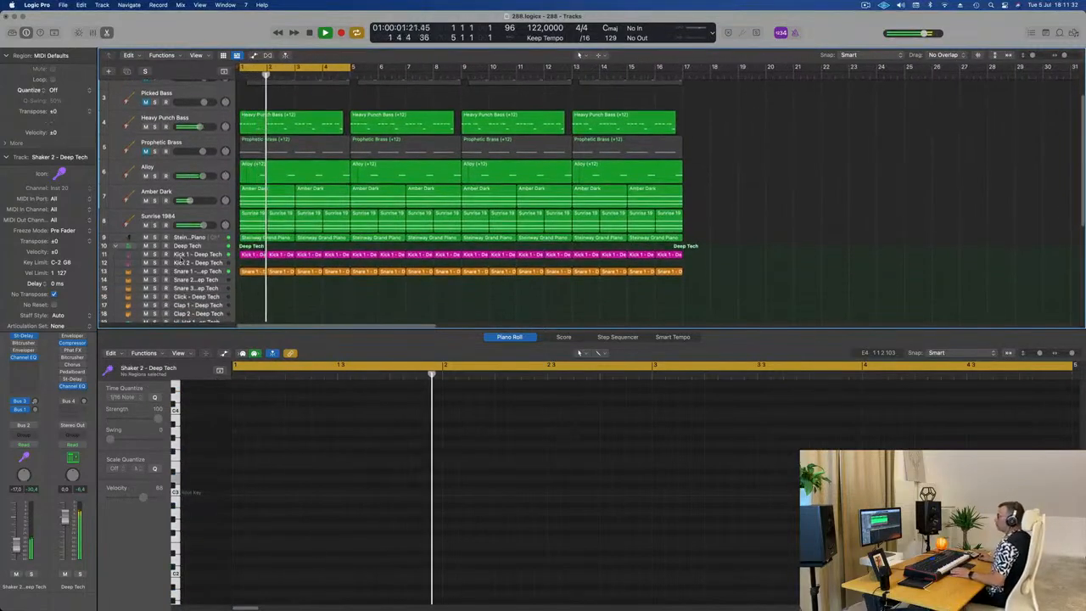
{"action": "left_click", "coordinate": [206, 241]}
{"action": "key", "text": "space"}
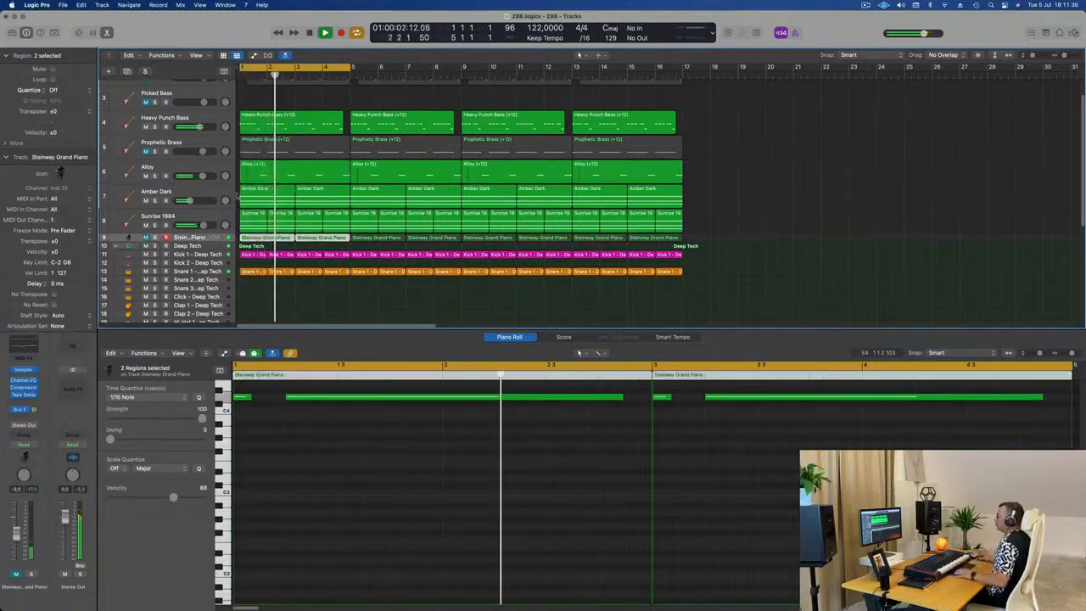
Step: Select the Heavy Punch Bass track and raise its volume to 0.2 dB
{"action": "scroll", "coordinate": [237, 196], "scroll_direction": "up", "scroll_amount": 3}
{"action": "scroll", "coordinate": [238, 196], "scroll_direction": "down", "scroll_amount": 2}
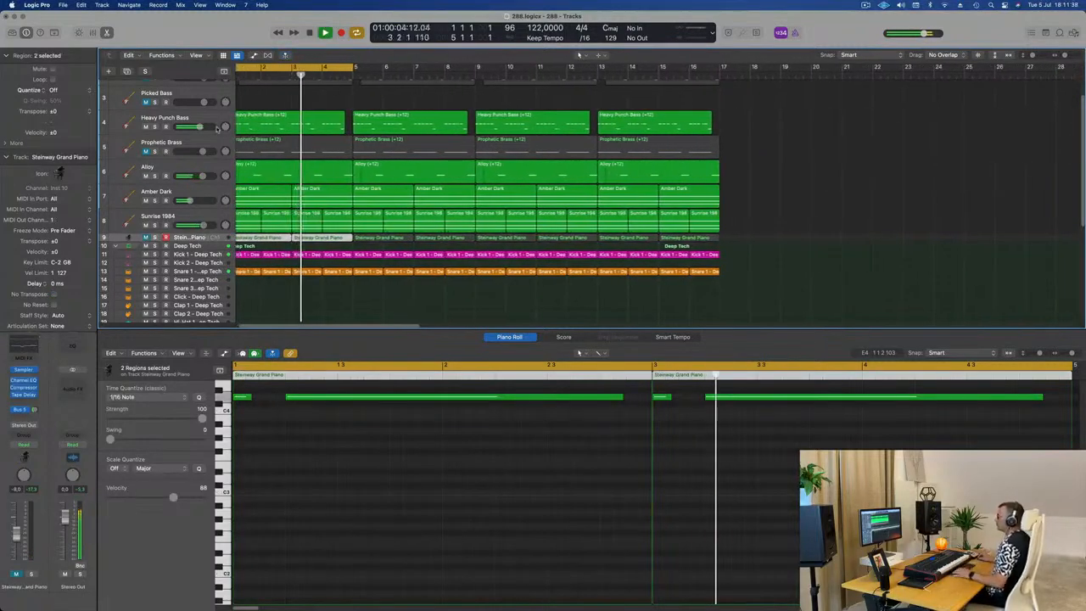
{"action": "left_click", "coordinate": [218, 128]}
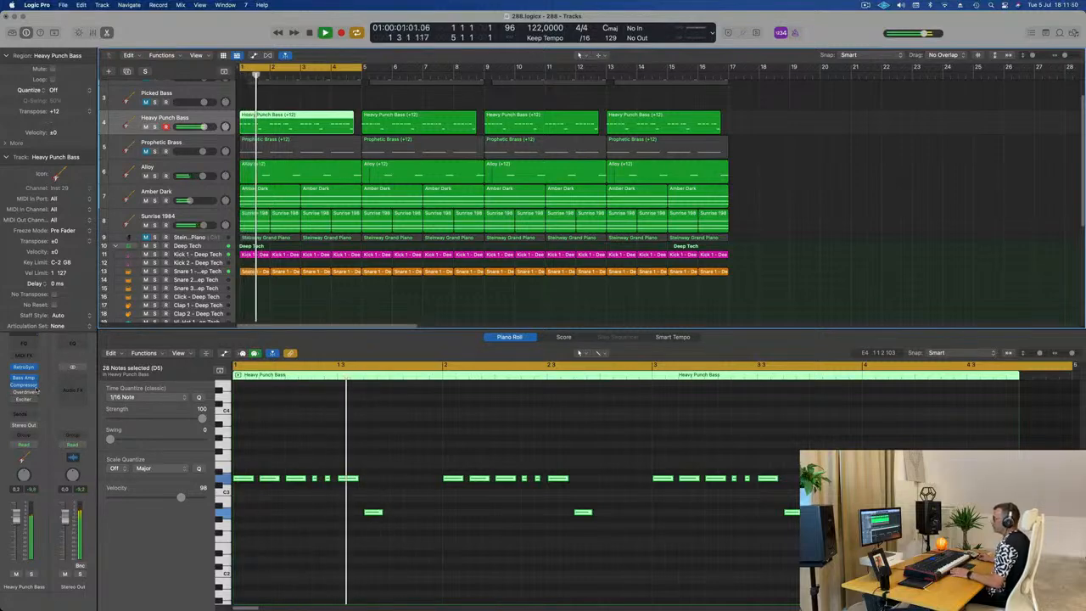
Step: Set the side chain source of the Heavy Punch Bass track's Compressor to Kick 1 - Deep Tech (Inst 3)
{"action": "left_click", "coordinate": [31, 385]}
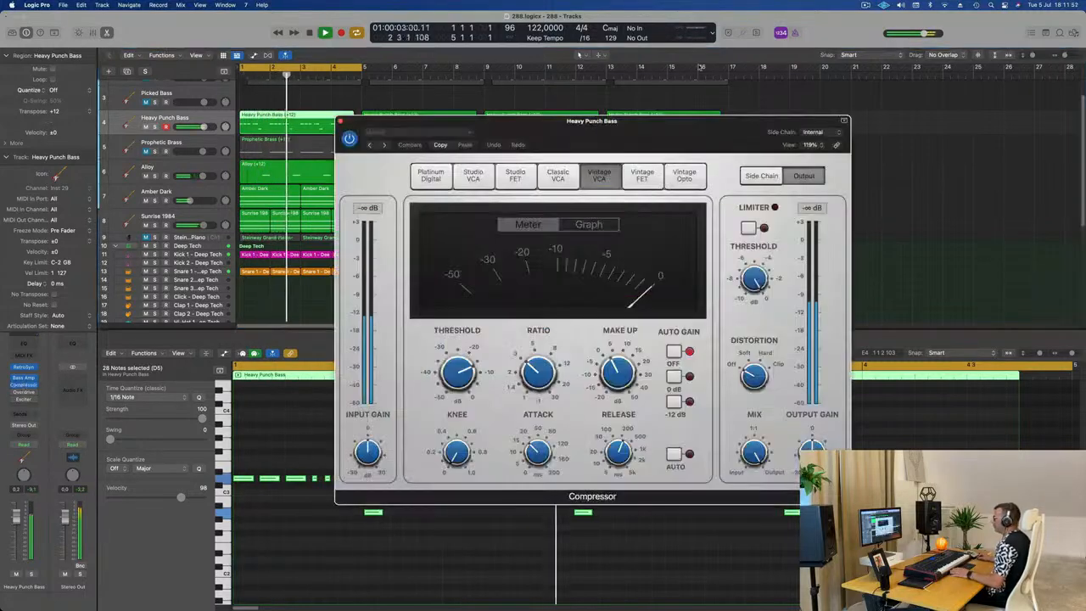
{"action": "left_click", "coordinate": [813, 131]}
{"action": "mouse_move", "coordinate": [824, 158]}
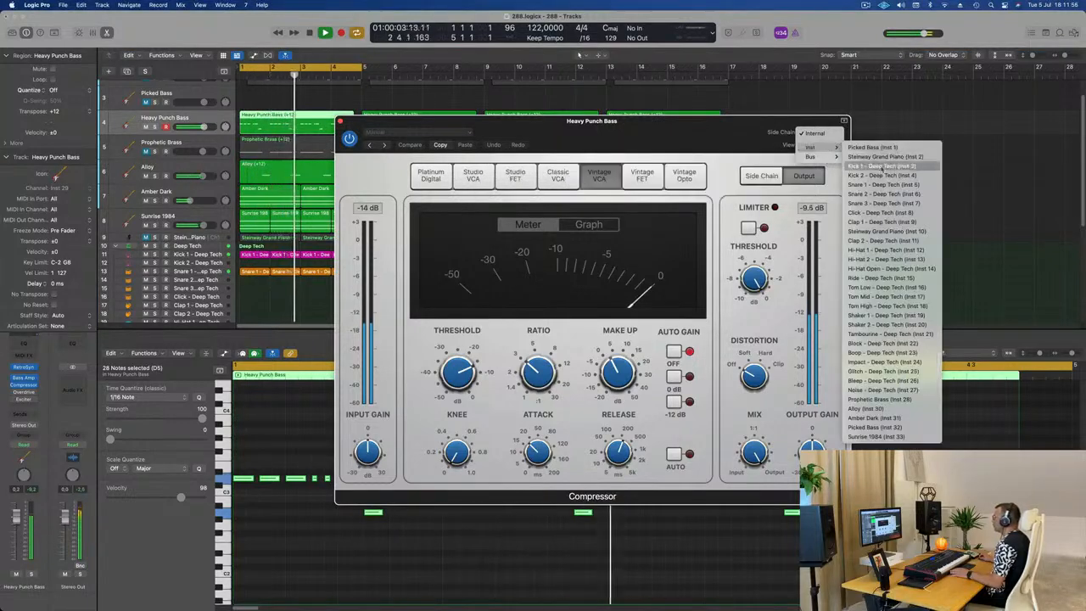
{"action": "left_click", "coordinate": [883, 166]}
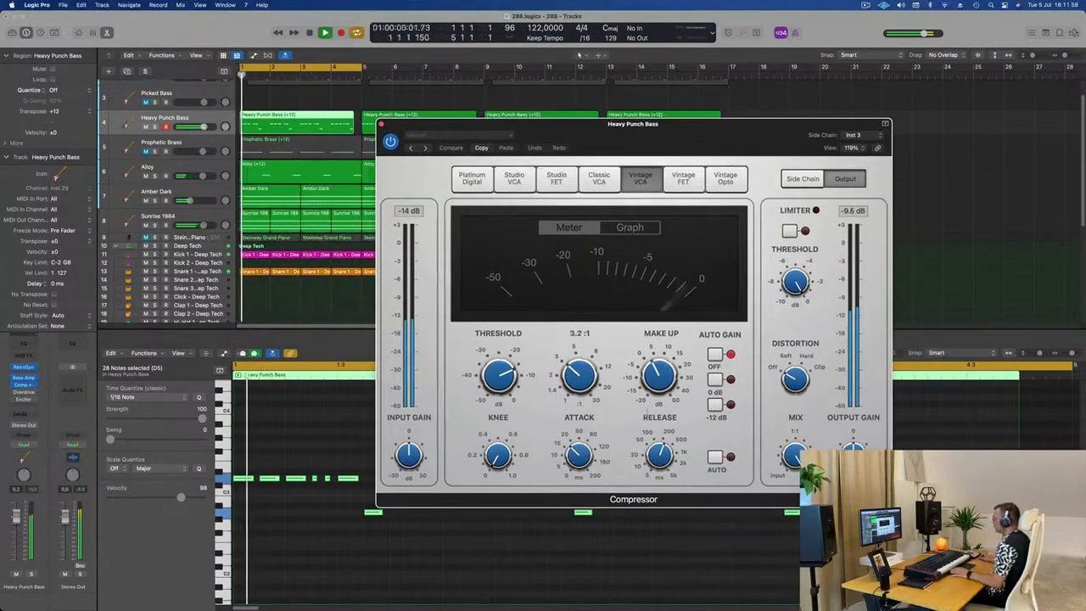
Step: Shorten the bass Compressor's release and attack, lower its threshold, and replay the loop with the plug-in closed
{"action": "left_click_drag", "start_coordinate": [660, 456], "coordinate": [653, 504]}
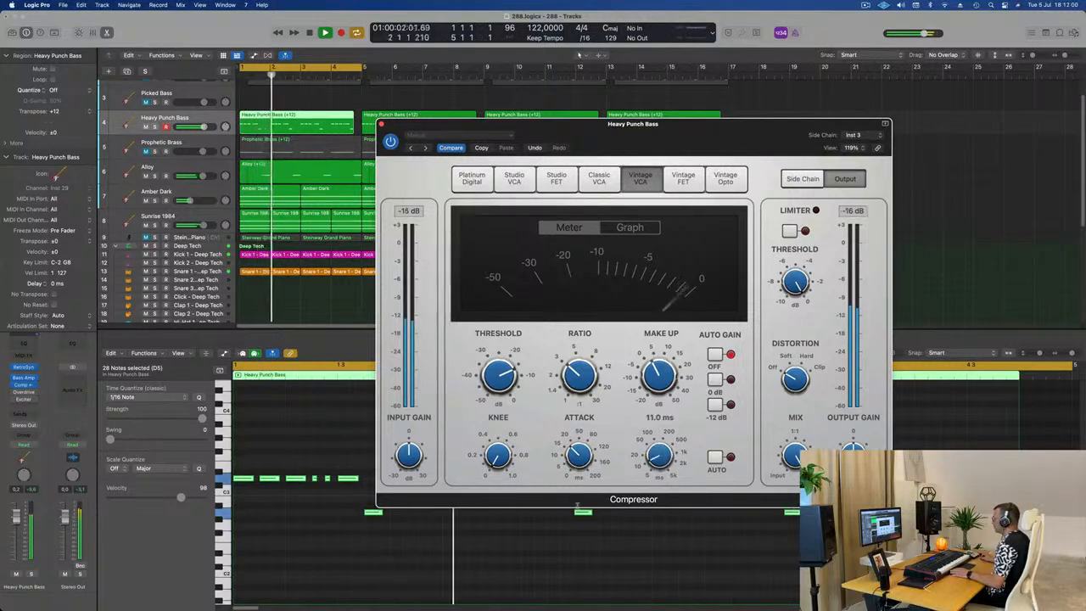
{"action": "left_click_drag", "start_coordinate": [579, 457], "coordinate": [579, 509]}
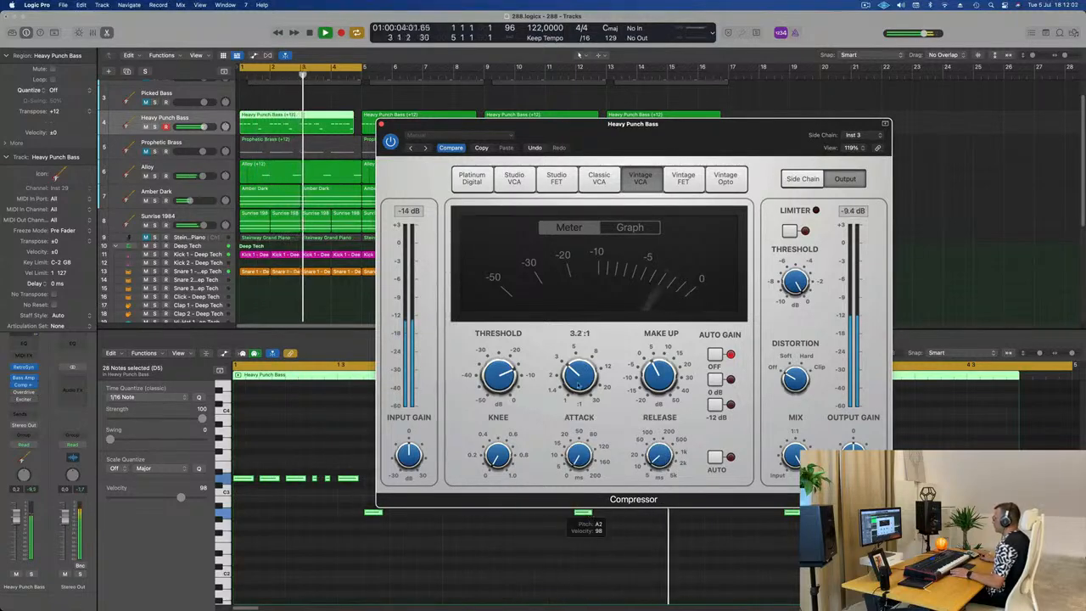
{"action": "left_click_drag", "start_coordinate": [501, 369], "coordinate": [501, 378]}
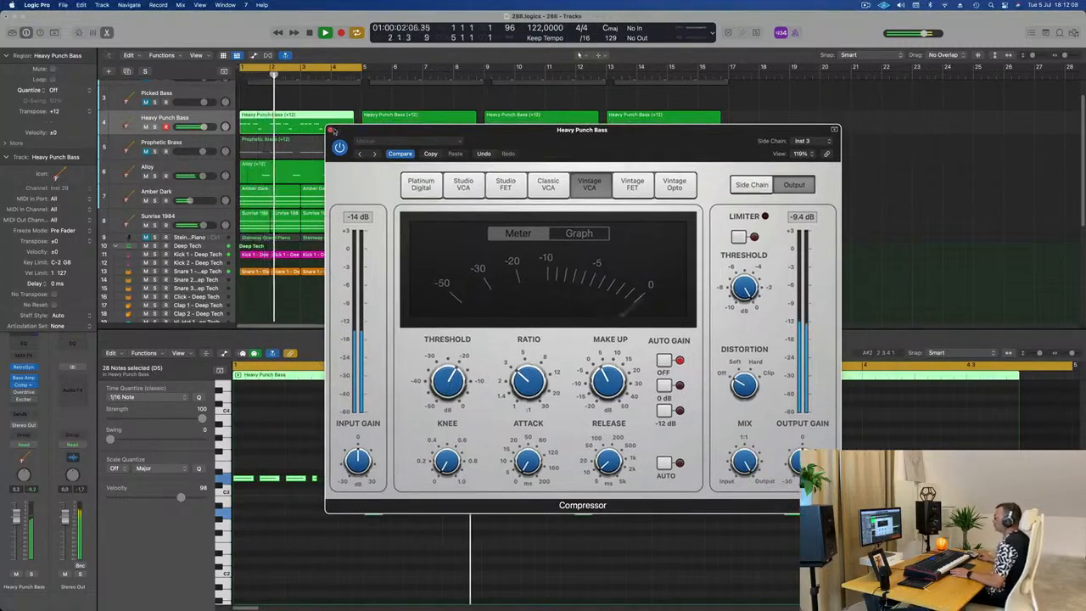
{"action": "left_click", "coordinate": [381, 123]}
{"action": "key", "text": "Return"}
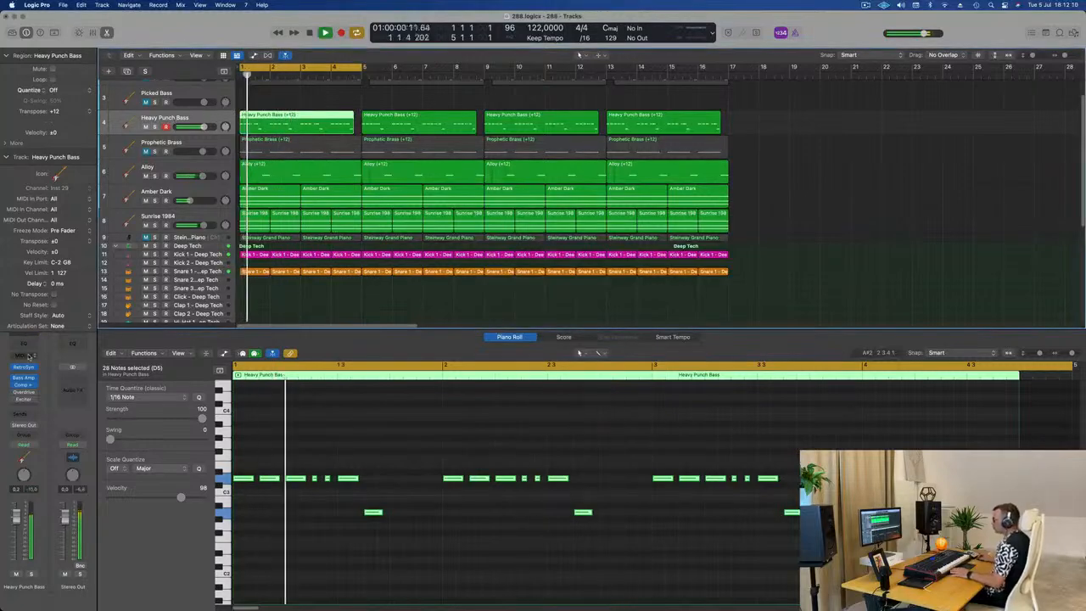
{"action": "key", "text": "Return"}
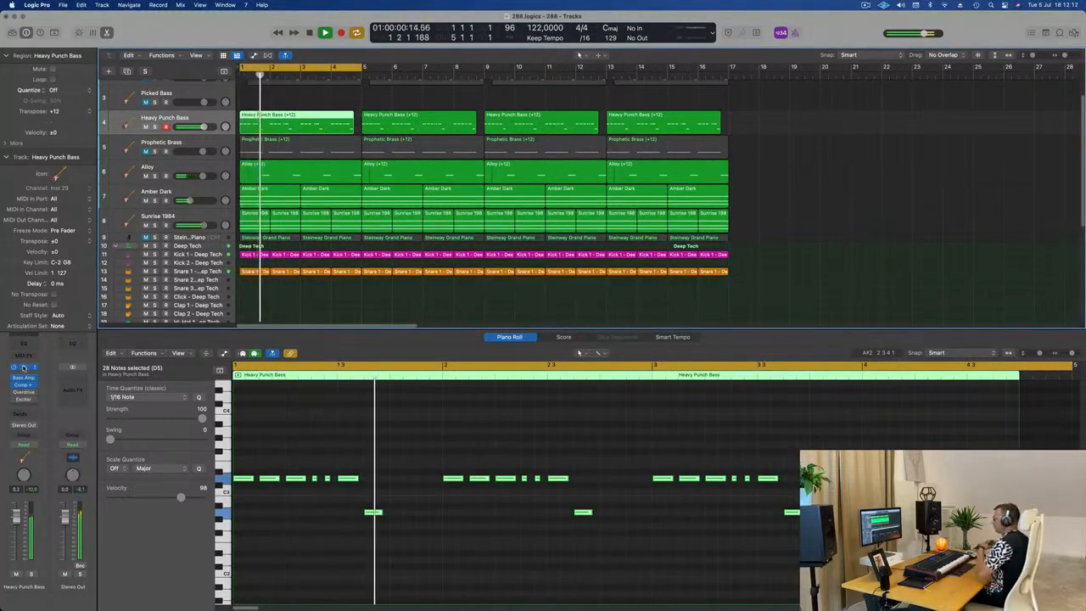
Step: Open the Heavy Punch Bass's Retro Synth and lengthen its amp envelope, setting the decay to 10.0 s
{"action": "left_click", "coordinate": [24, 367]}
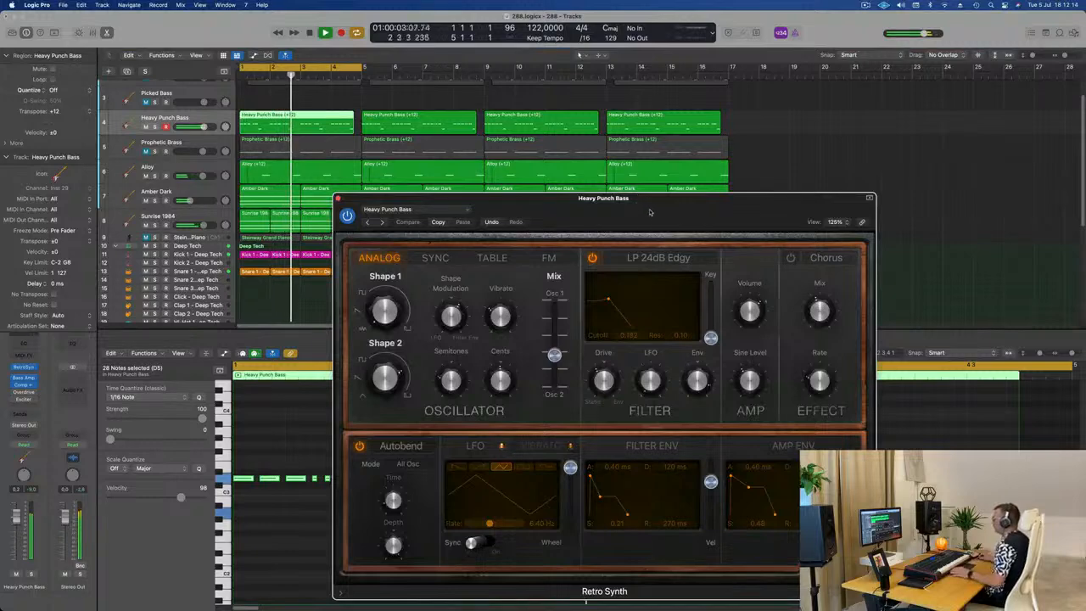
{"action": "left_click_drag", "start_coordinate": [650, 212], "coordinate": [625, 130]}
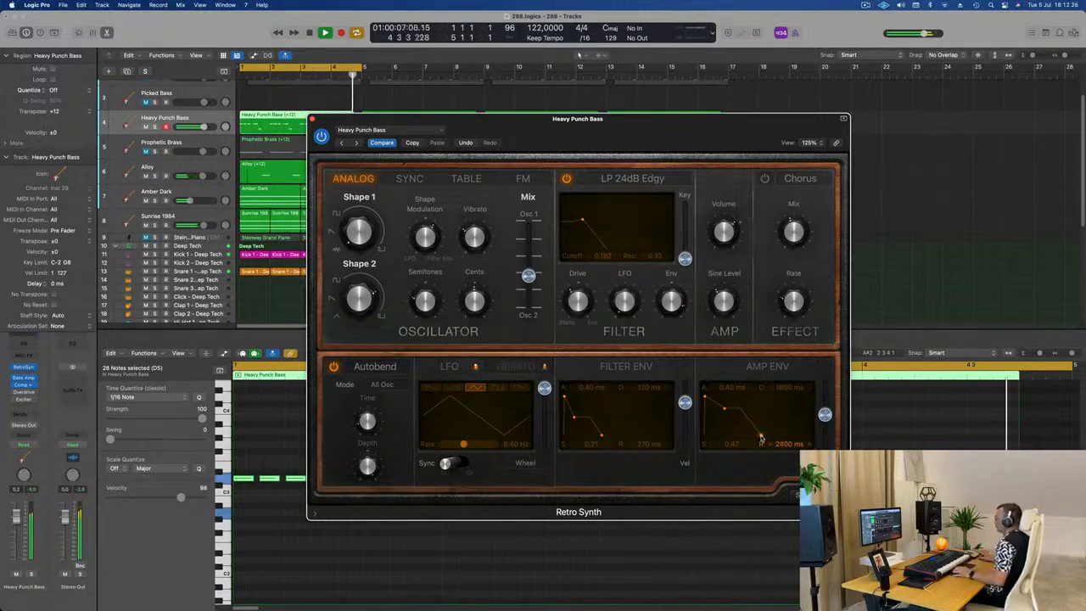
{"action": "left_click_drag", "start_coordinate": [761, 438], "coordinate": [727, 411]}
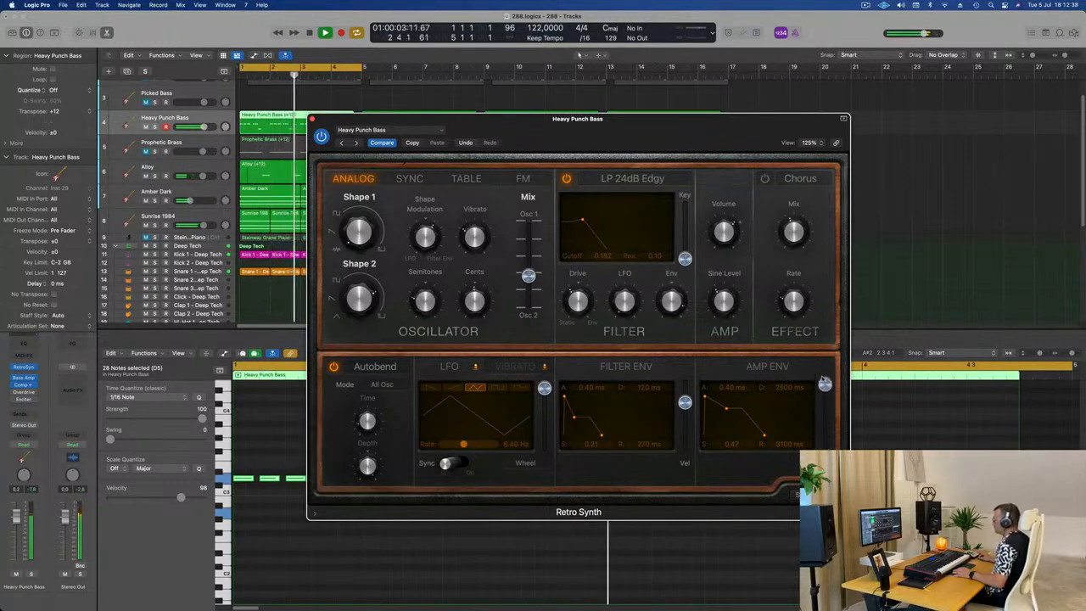
{"action": "left_click_drag", "start_coordinate": [651, 137], "coordinate": [724, 153]}
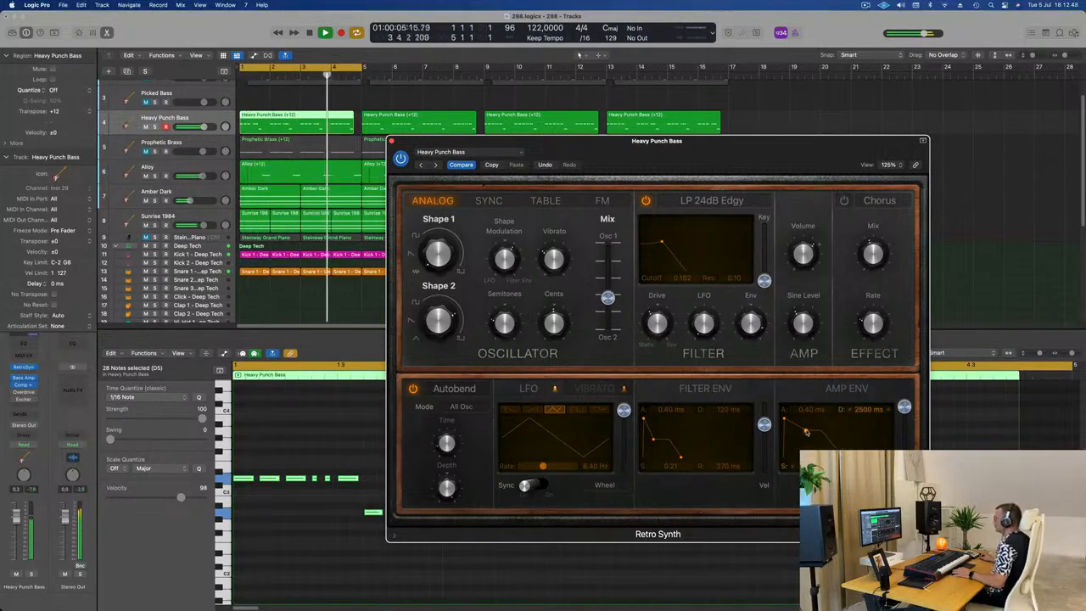
{"action": "left_click_drag", "start_coordinate": [806, 432], "coordinate": [821, 434]}
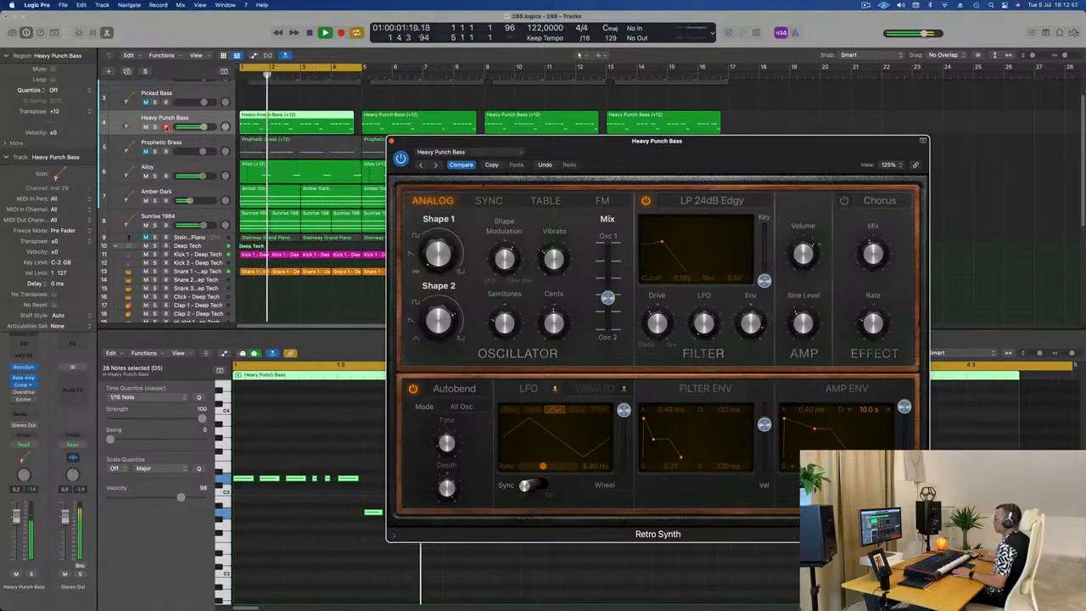
Step: Audition the Heavy Punch Bass soloed and in the full mix, dismissing the system overload alert and restarting playback
{"action": "left_click", "coordinate": [154, 127]}
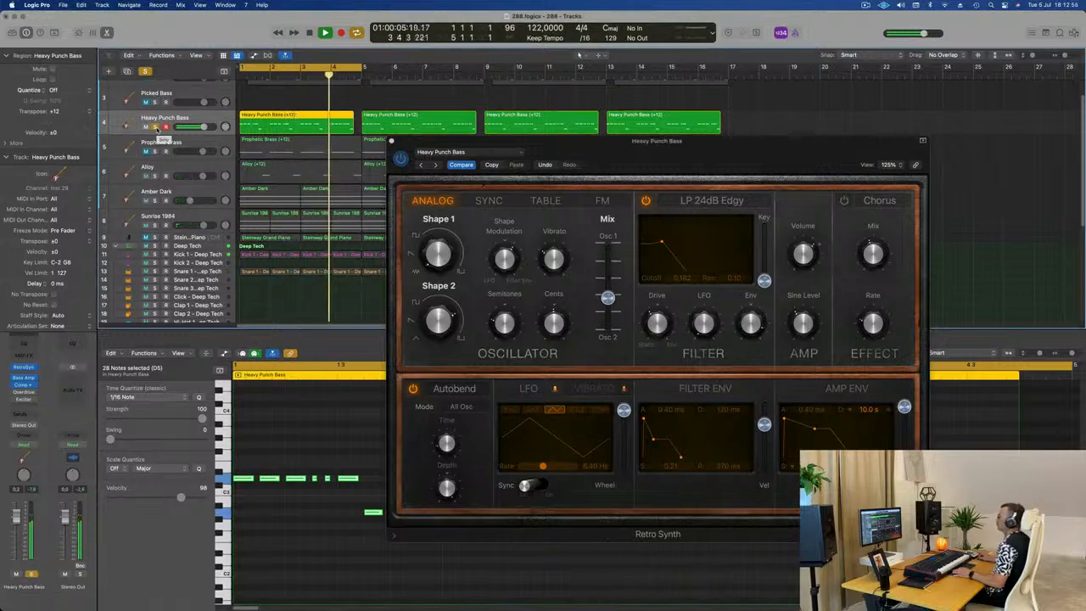
{"action": "left_click", "coordinate": [154, 126]}
{"action": "left_click_drag", "start_coordinate": [638, 153], "coordinate": [523, 163]}
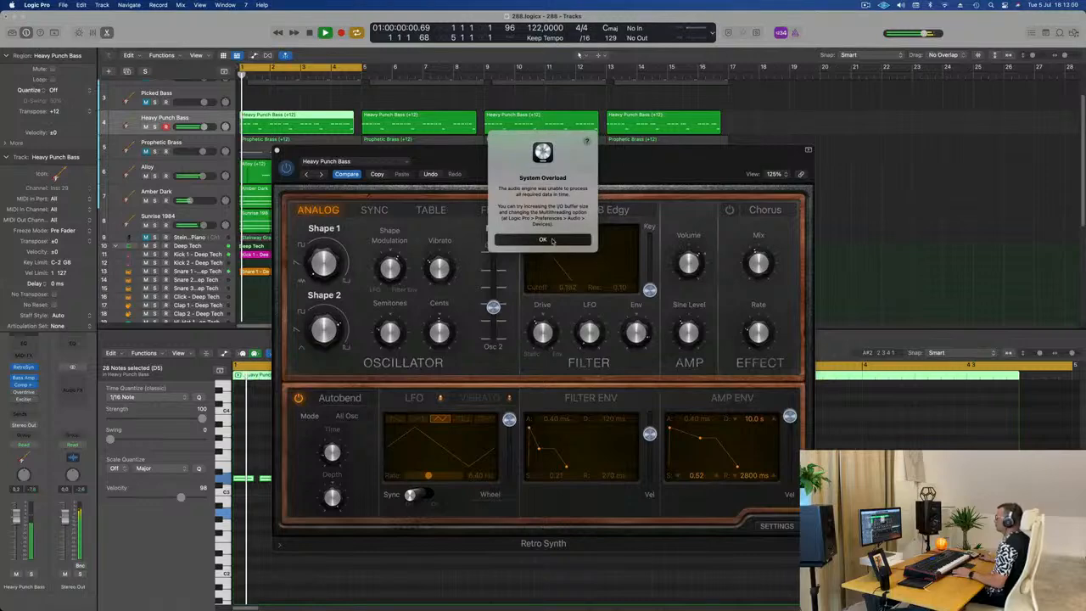
{"action": "left_click", "coordinate": [541, 239]}
{"action": "left_click_drag", "start_coordinate": [571, 163], "coordinate": [634, 165]}
{"action": "key", "text": "space"}
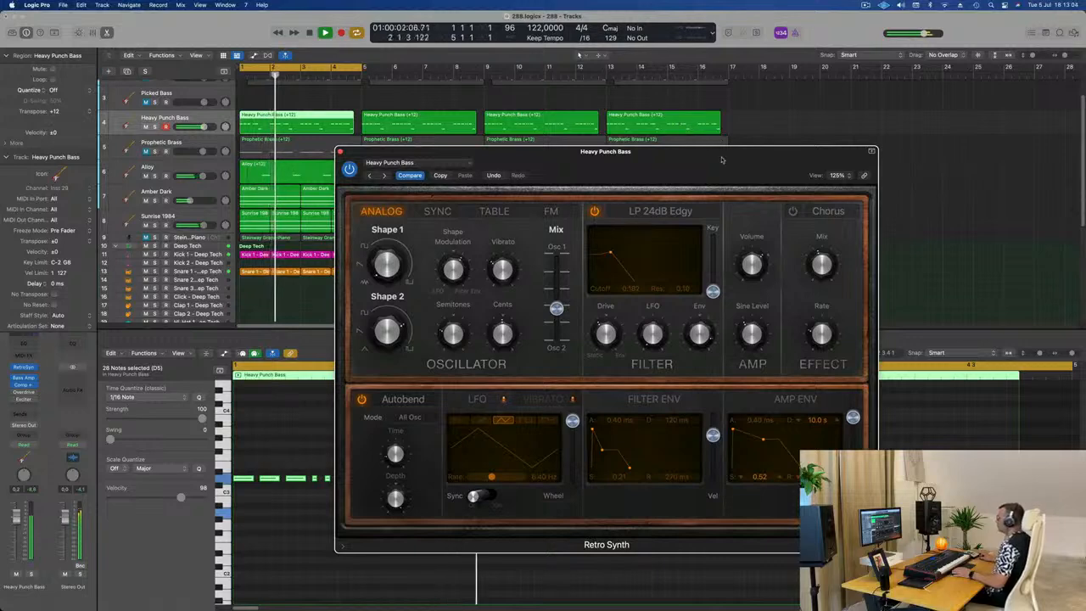
{"action": "key", "text": "space"}
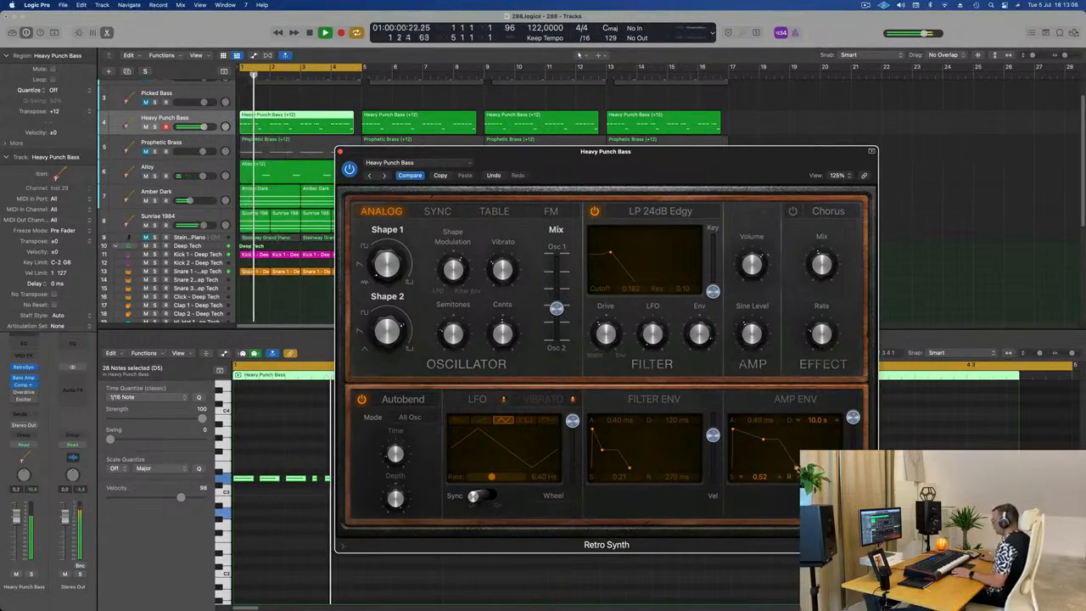
Step: Set the Retro Synth amp envelope to 670 ms decay and 1.00 sustain, and the filter envelope to 120 ms decay and 0.18 sustain
{"action": "mouse_move", "coordinate": [764, 440]}
{"action": "left_mouse_down"}
{"action": "mouse_move", "coordinate": [739, 441]}
{"action": "mouse_move", "coordinate": [745, 434]}
{"action": "left_mouse_up"}
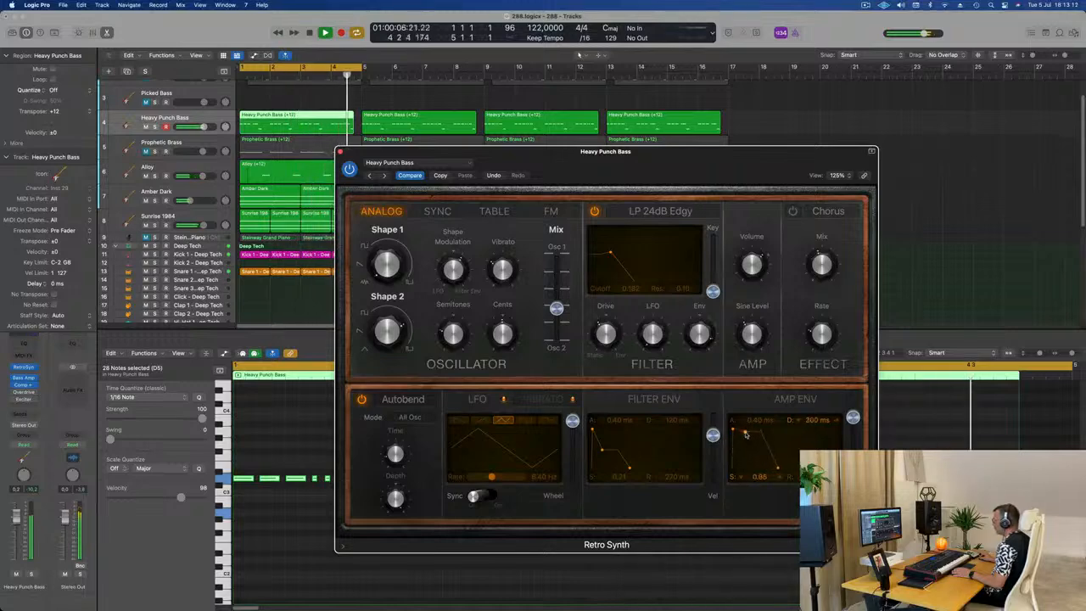
{"action": "left_click_drag", "start_coordinate": [746, 439], "coordinate": [749, 426]}
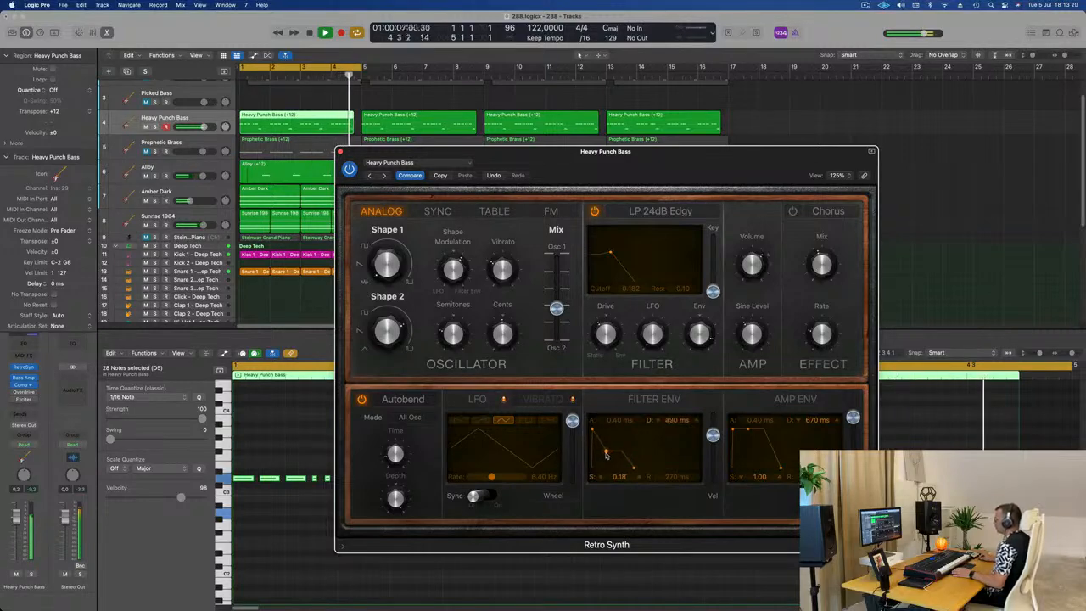
{"action": "left_click_drag", "start_coordinate": [605, 454], "coordinate": [602, 455]}
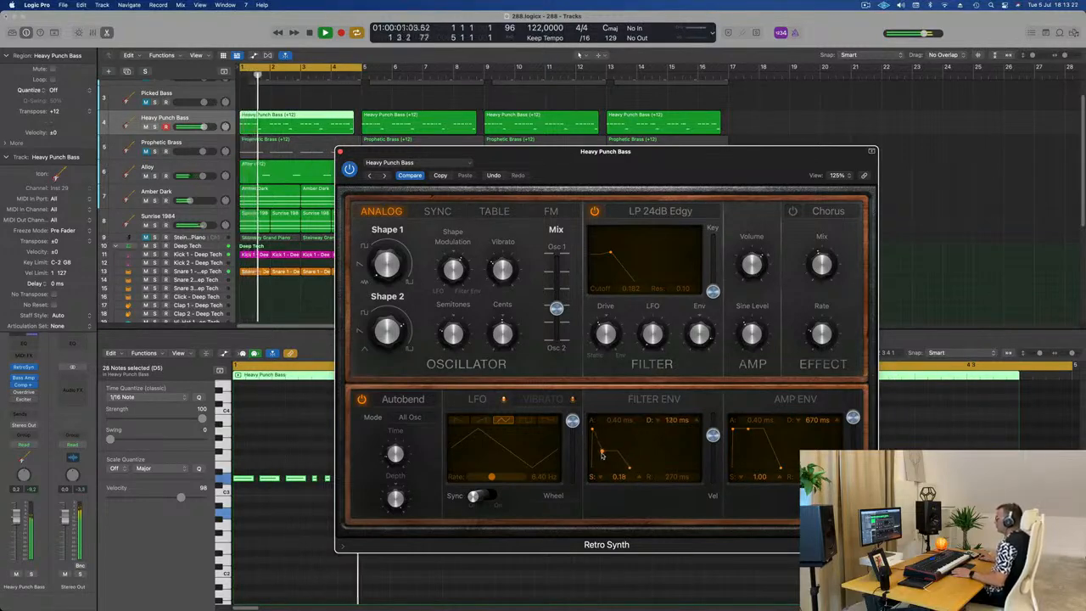
{"action": "left_click_drag", "start_coordinate": [688, 160], "coordinate": [778, 159]}
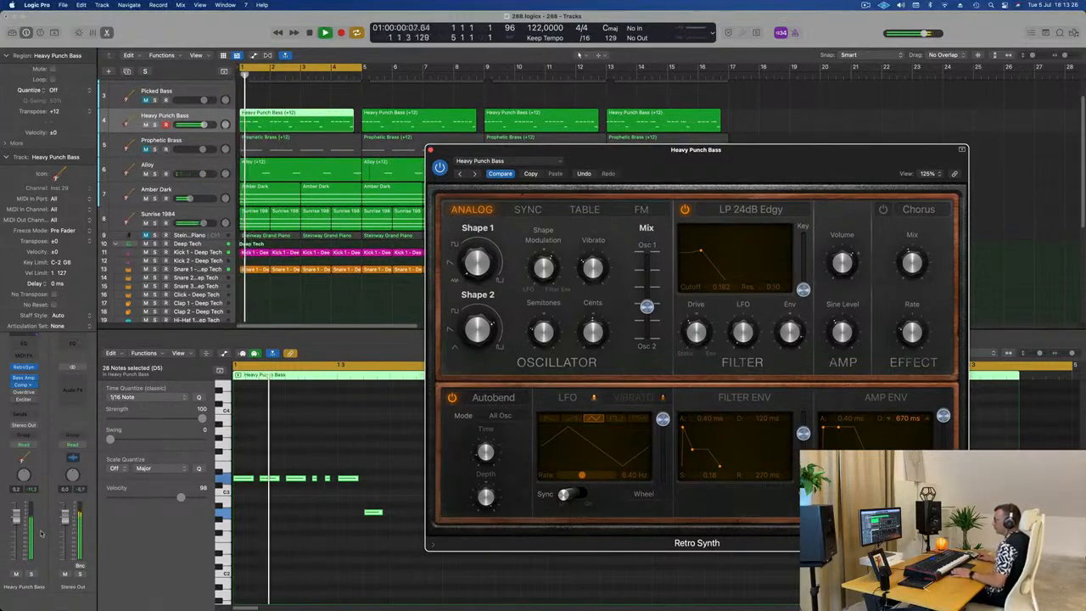
Step: Set the Heavy Punch Bass track's automation mode to Touch and its Retro Synth filter envelope sustain to 0.19
{"action": "left_click", "coordinate": [23, 445]}
{"action": "left_click", "coordinate": [24, 456]}
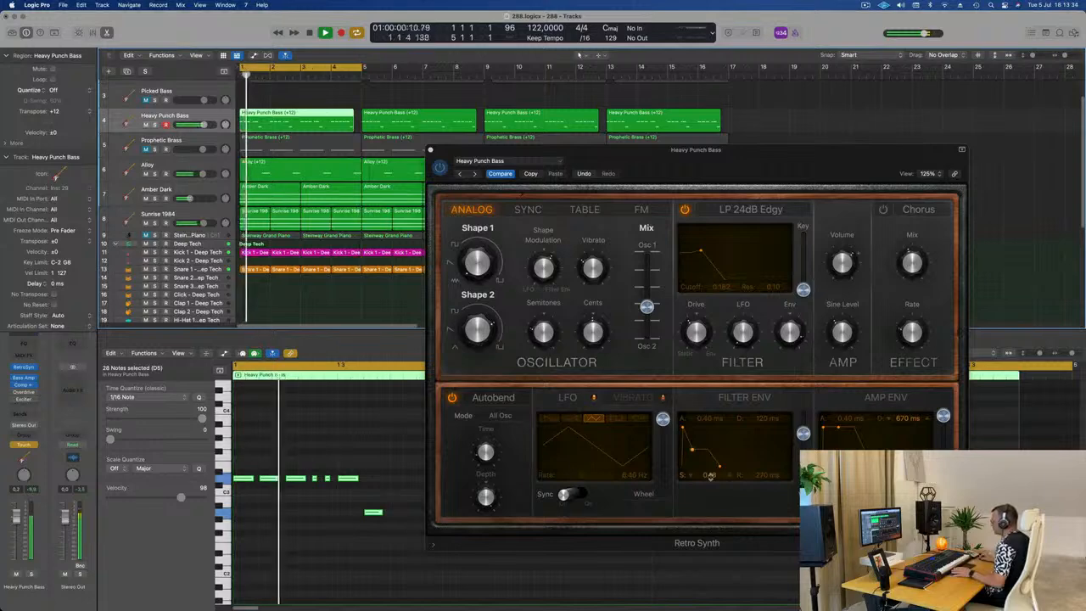
{"action": "left_click_drag", "start_coordinate": [711, 477], "coordinate": [712, 479]}
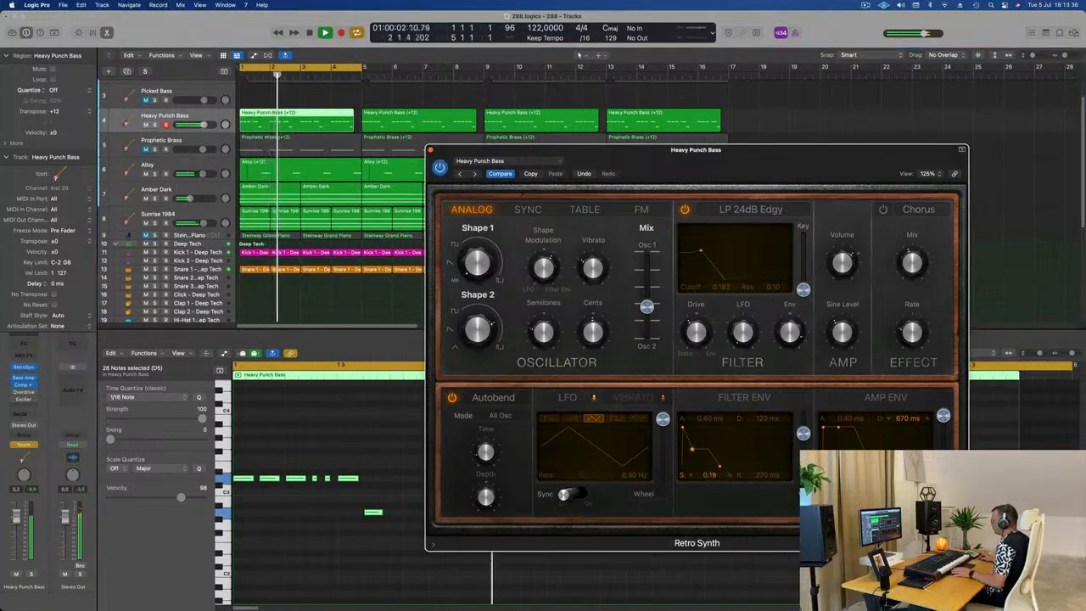
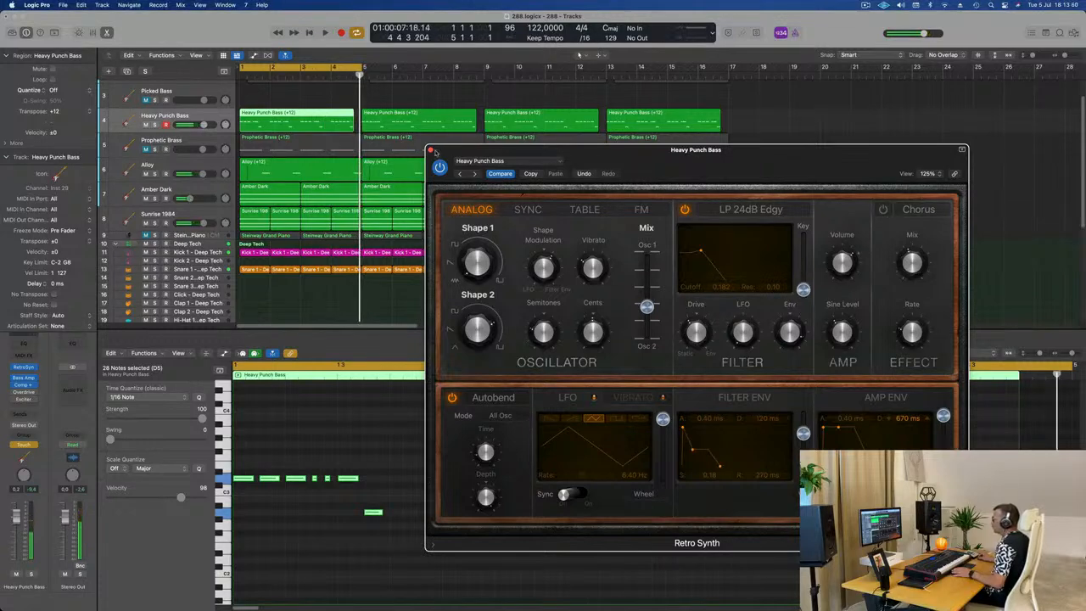
Step: Close the Retro Synth and set the Heavy Punch Bass track's automation mode to Read
{"action": "left_click", "coordinate": [430, 150]}
{"action": "left_click", "coordinate": [23, 444]}
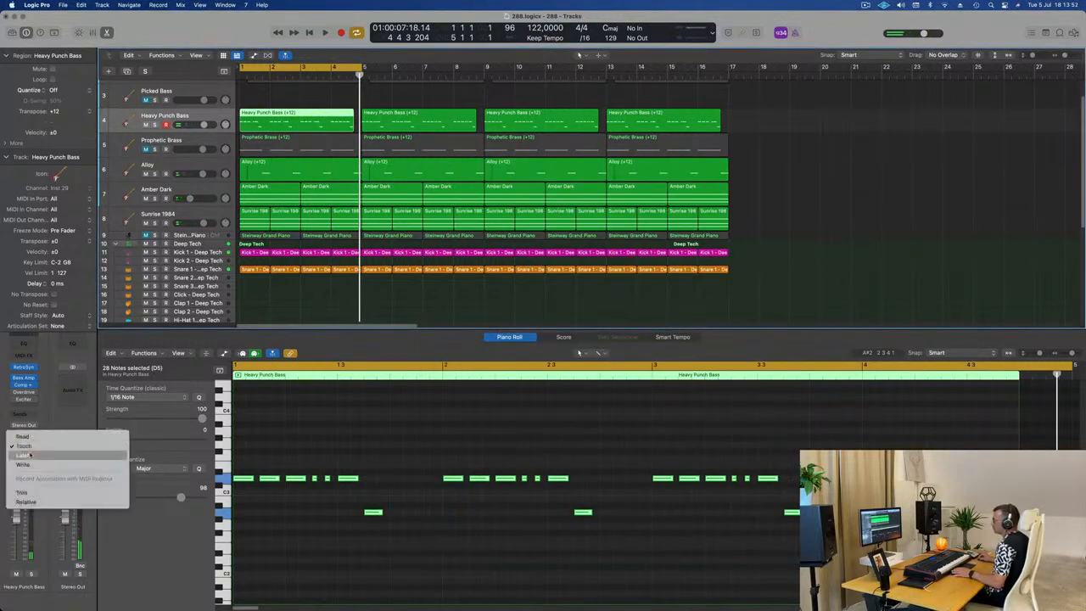
{"action": "left_click", "coordinate": [26, 455]}
{"action": "key", "text": "space"}
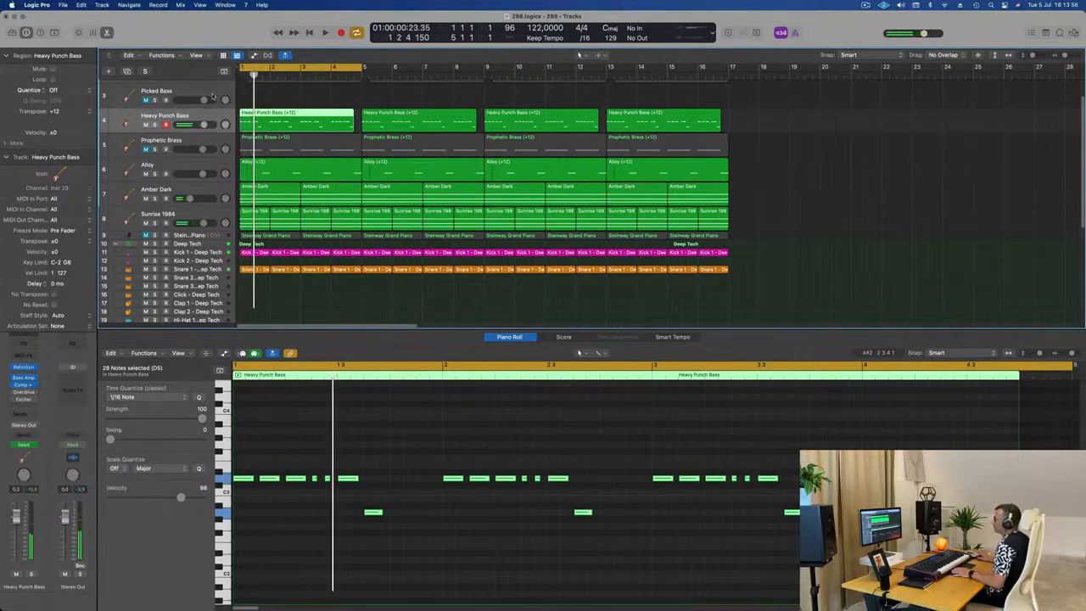
Step: Turn on track automation, enlarge the Heavy Punch Bass track and display its Retro Synth Filter Env Decay automation
{"action": "key", "text": "ctrl+alt+super+t"}
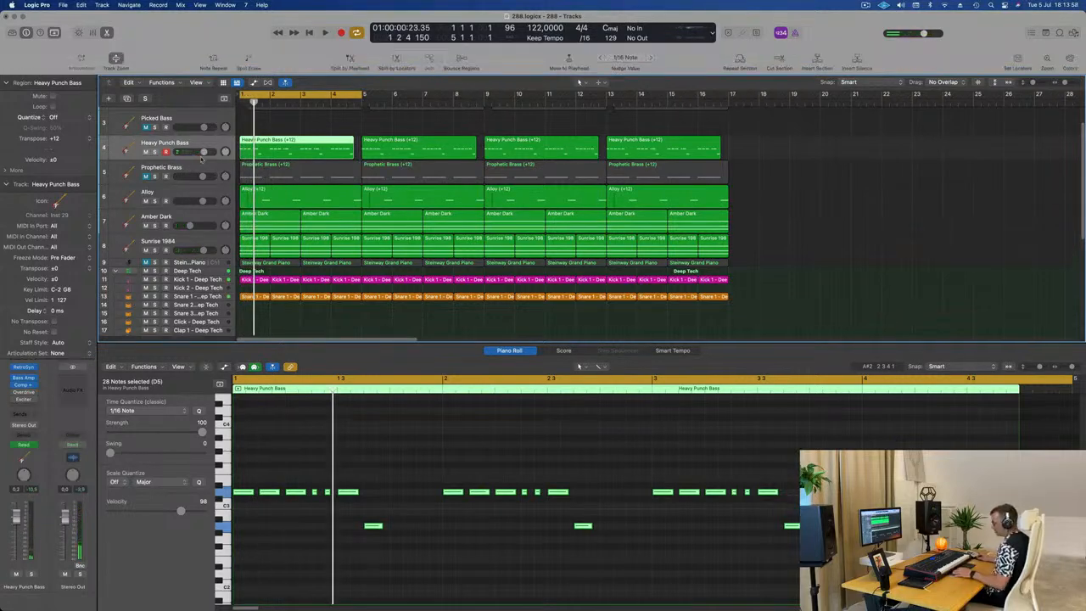
{"action": "key", "text": "a"}
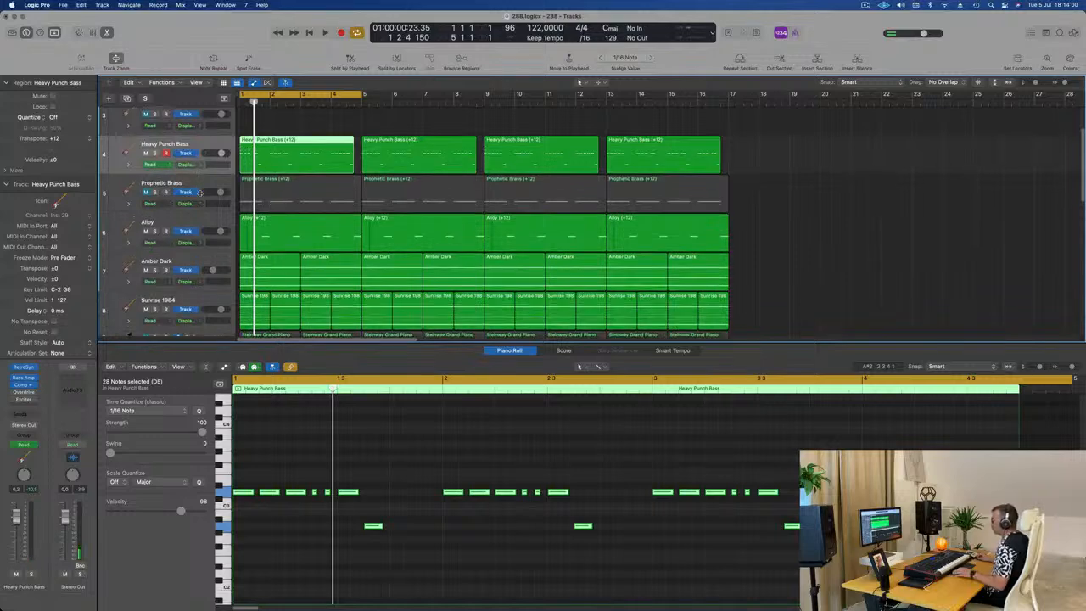
{"action": "left_click_drag", "start_coordinate": [199, 193], "coordinate": [200, 210]}
{"action": "left_click", "coordinate": [193, 163]}
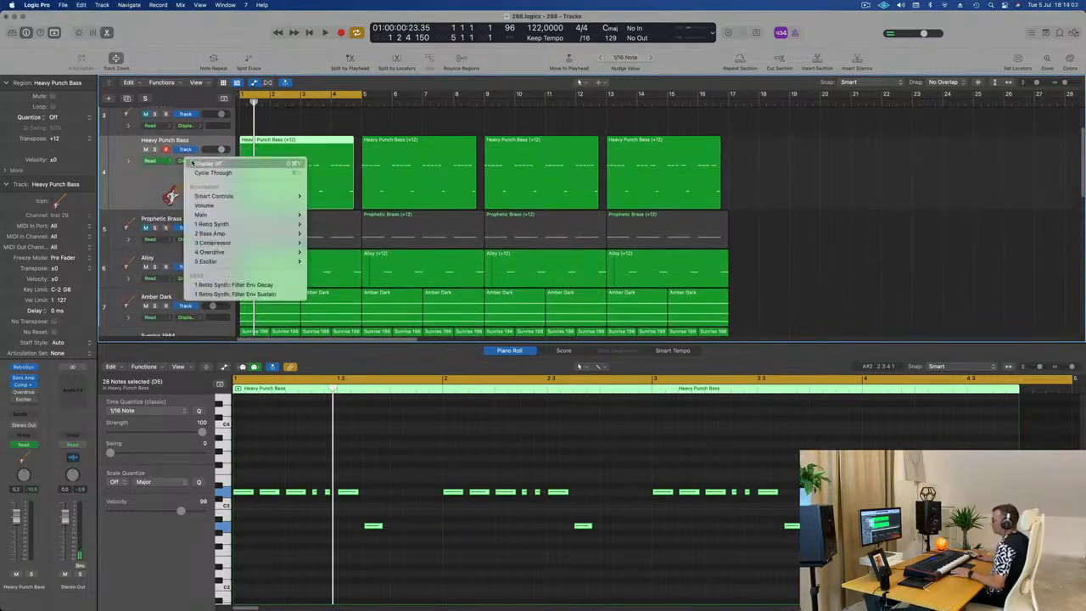
{"action": "left_click", "coordinate": [226, 287]}
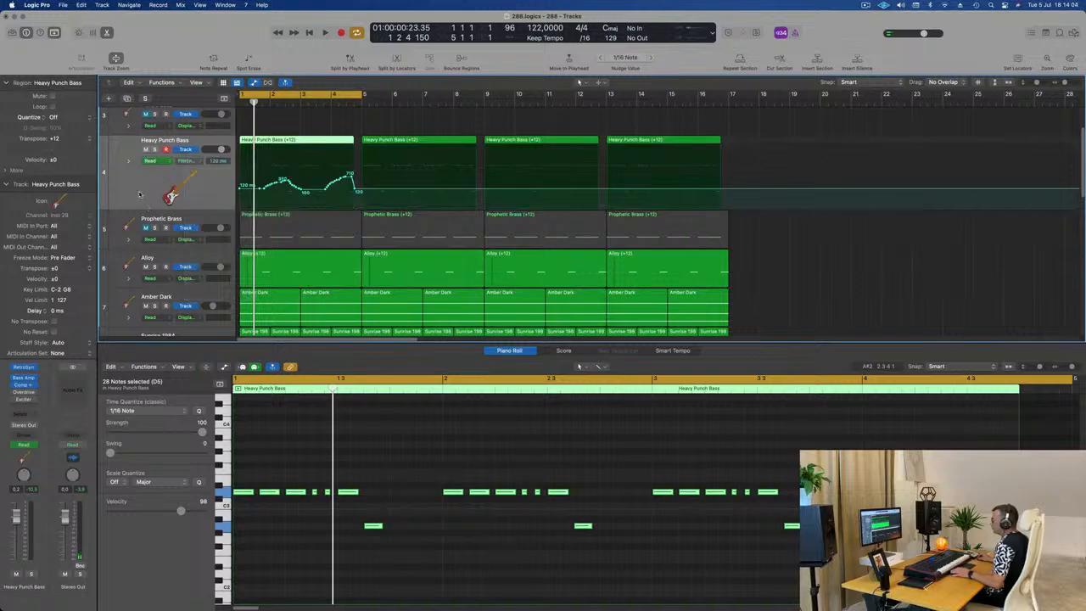
Step: Delete the Heavy Punch Bass's Filter Env Sustain automation during playback and return to its Filter Env Decay lane
{"action": "key", "text": "space"}
{"action": "left_click", "coordinate": [184, 161]}
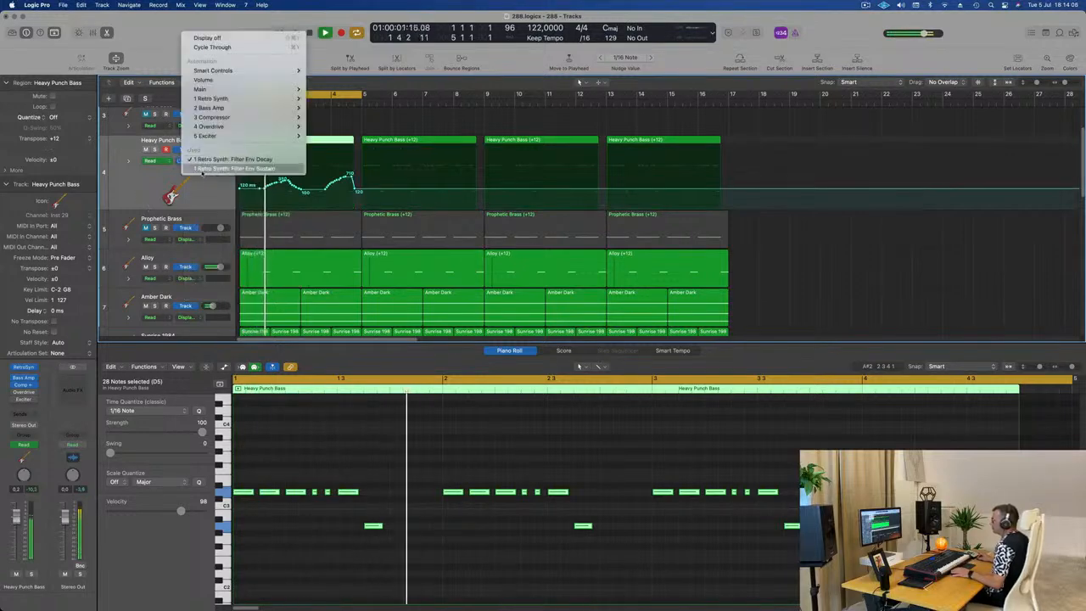
{"action": "left_click", "coordinate": [196, 167]}
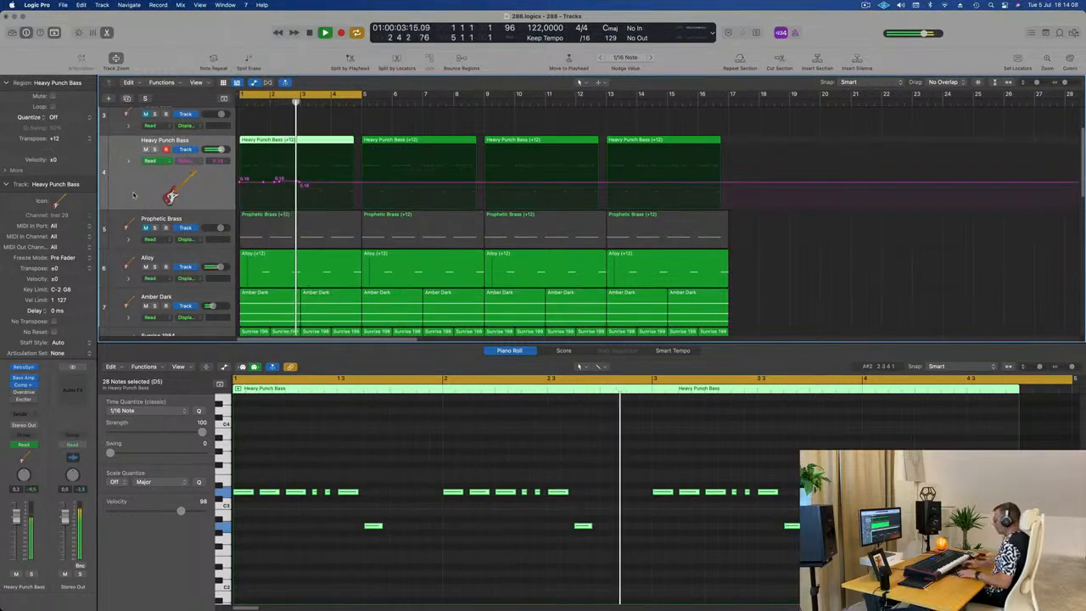
{"action": "key", "text": "ctrl+super+BackSpace"}
{"action": "left_click", "coordinate": [184, 160]}
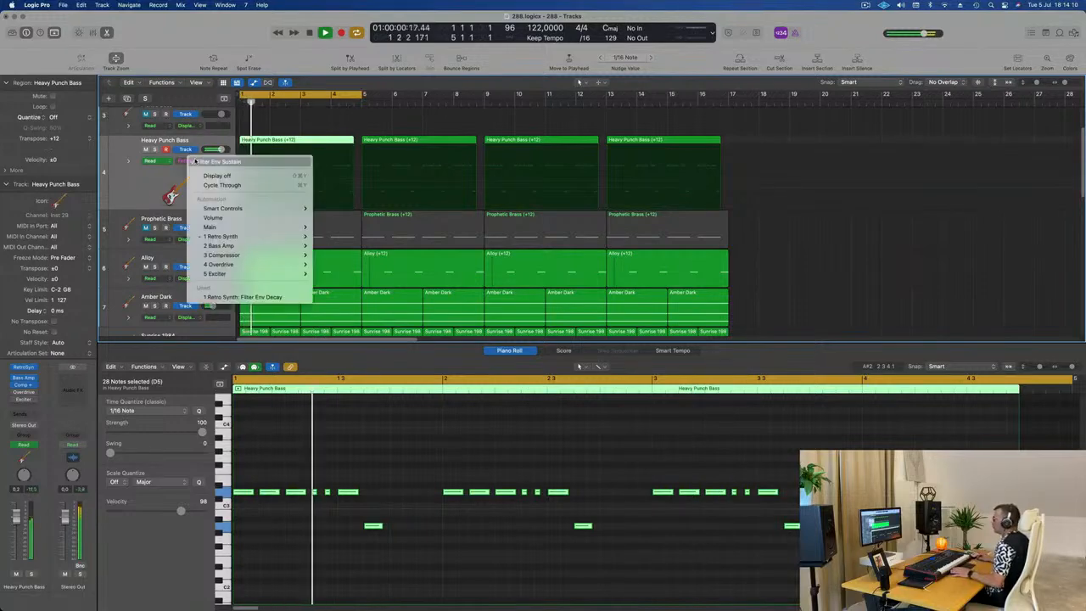
{"action": "left_click", "coordinate": [242, 297]}
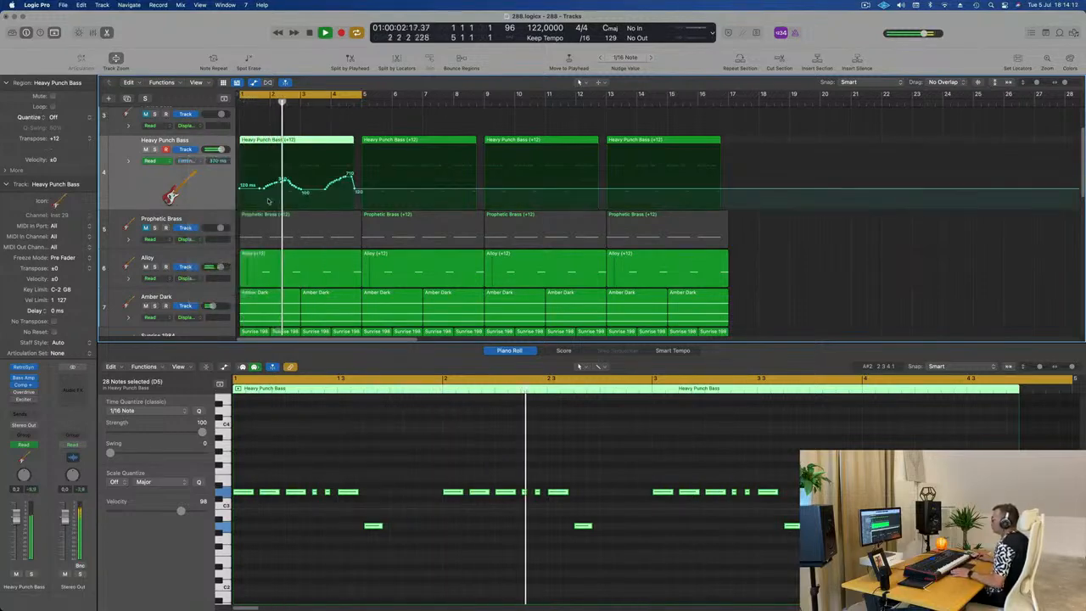
Step: Reshape the Filter Env Decay automation over bars 1 to 4 into points at about 120, 370, 110, 95 and 800 ms
{"action": "key", "text": "Return"}
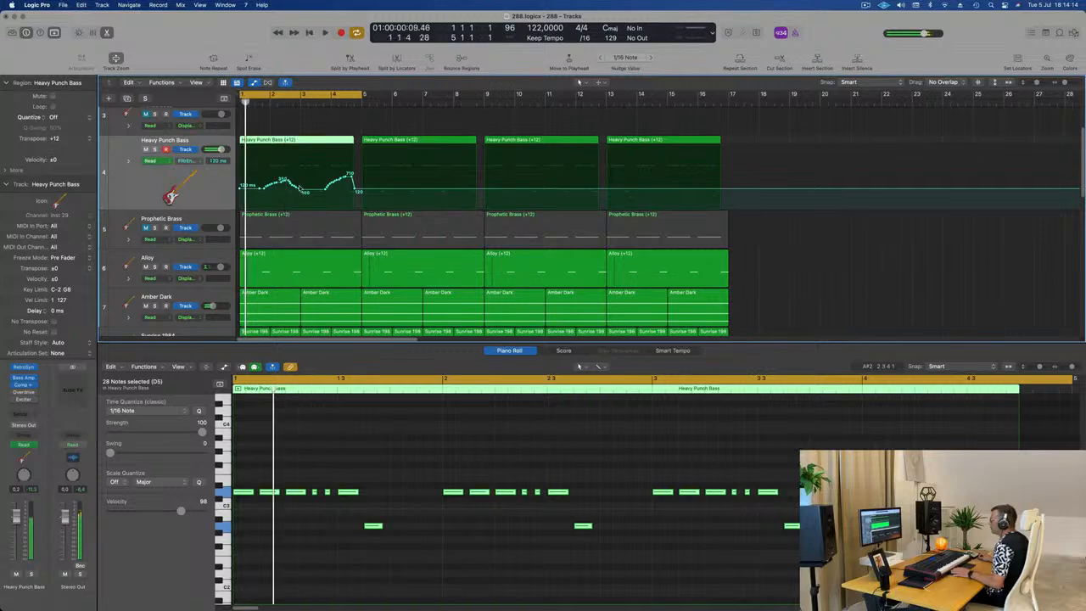
{"action": "left_click_drag", "start_coordinate": [299, 190], "coordinate": [272, 177]}
{"action": "key", "text": "space"}
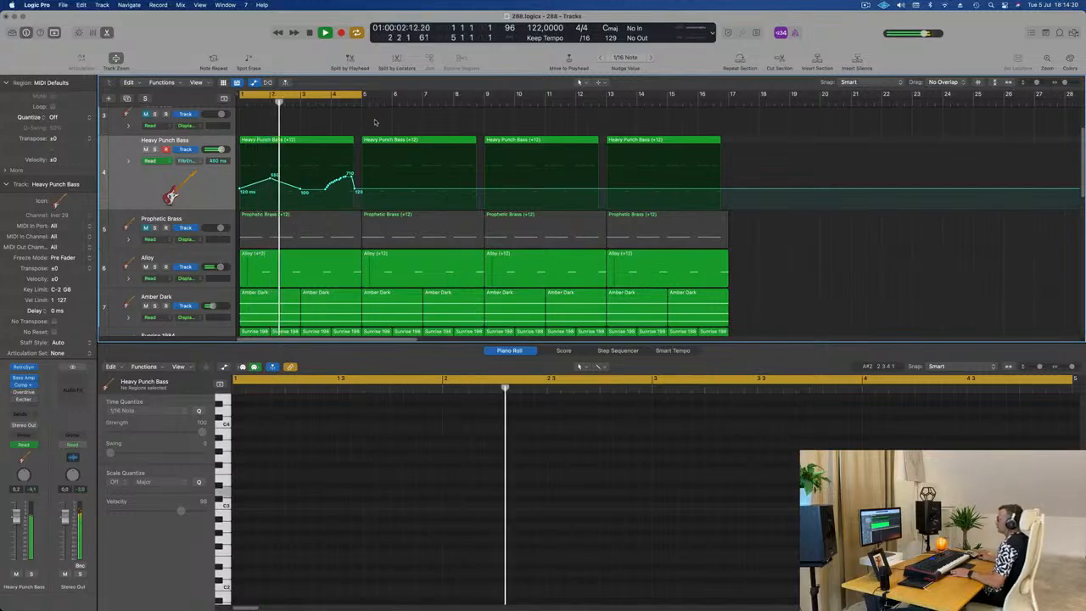
{"action": "left_click", "coordinate": [325, 192]}
{"action": "left_click_drag", "start_coordinate": [345, 192], "coordinate": [273, 180]}
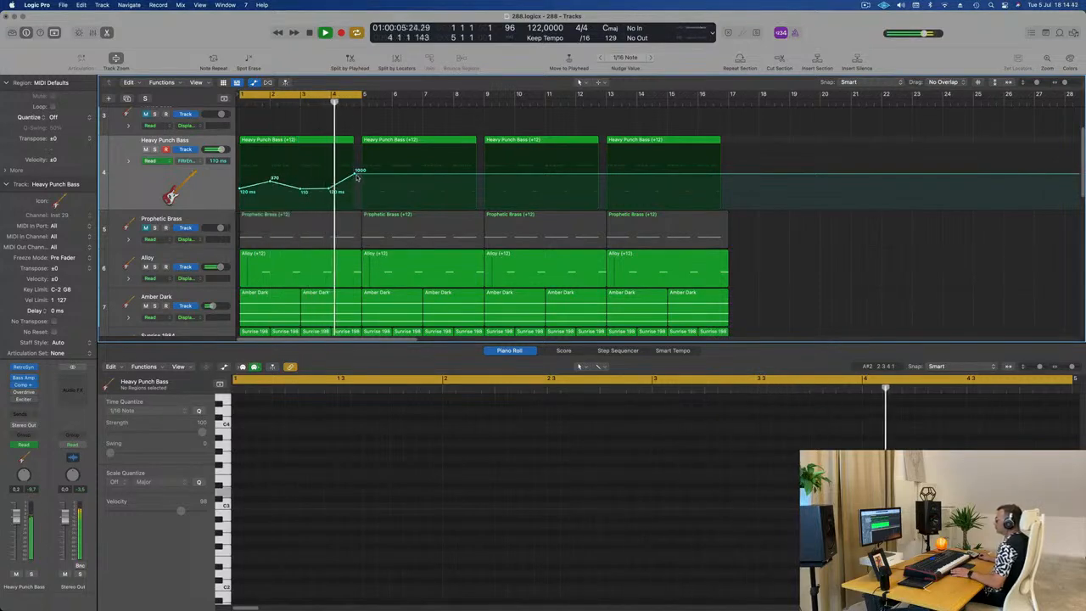
{"action": "left_click_drag", "start_coordinate": [357, 176], "coordinate": [329, 193]}
Step: Delete the three Heavy Punch Bass regions that follow the first one
{"action": "left_click", "coordinate": [348, 140]}
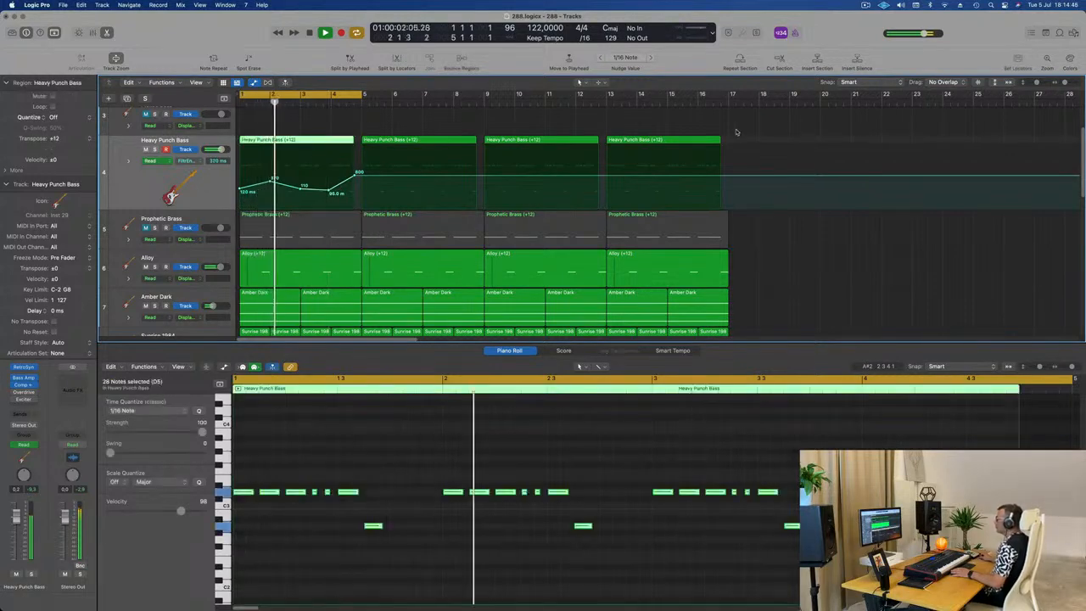
{"action": "left_click_drag", "start_coordinate": [831, 130], "coordinate": [423, 159]}
{"action": "key", "text": "Delete"}
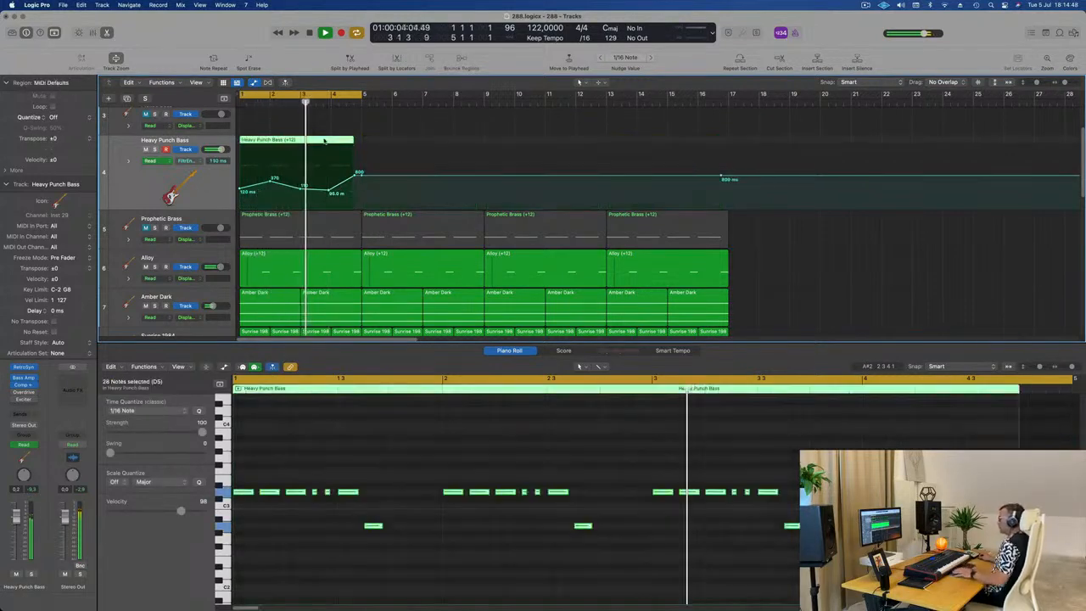
Step: Extend the first Heavy Punch Bass region to the start of bar 5 and repeat it with its automation three times
{"action": "left_click", "coordinate": [351, 142]}
{"action": "left_click_drag", "start_coordinate": [354, 141], "coordinate": [361, 141]}
{"action": "key", "text": "super+r"}
{"action": "key", "text": "super+r"}
{"action": "key", "text": "super+r"}
{"action": "key", "text": "super+r"}
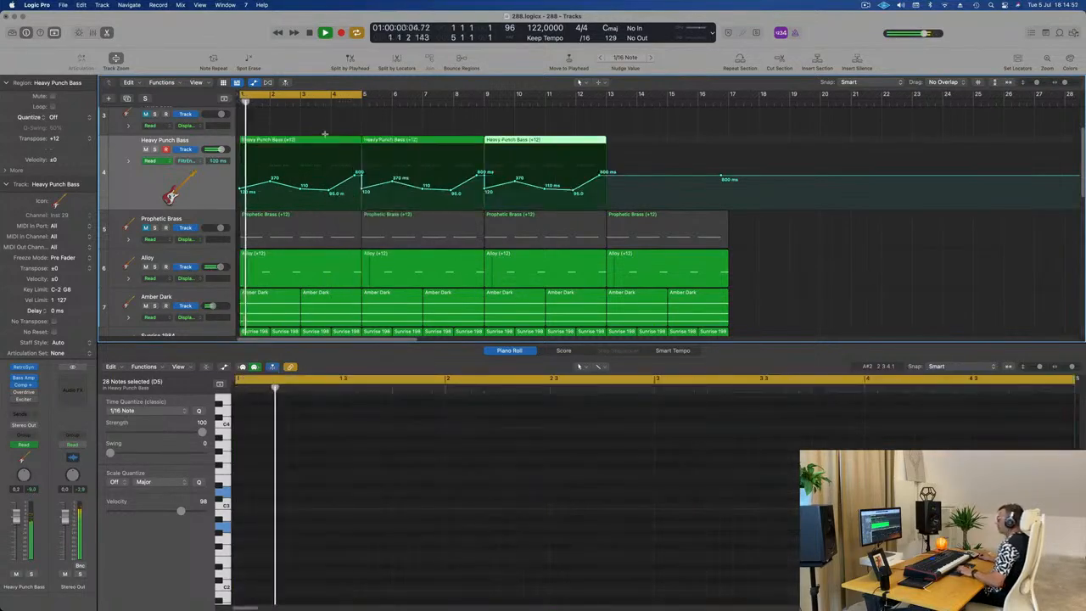
Step: Shrink the unselected tracks so only Heavy Punch Bass stays enlarged, and replay the loop from its first region
{"action": "key", "text": "super+z"}
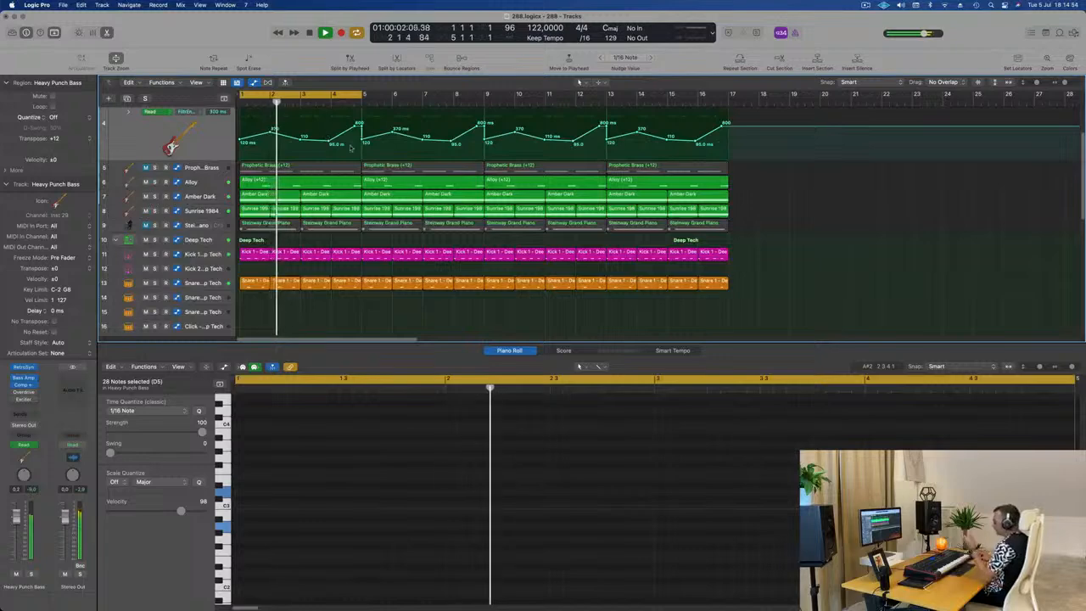
{"action": "scroll", "coordinate": [325, 134], "scroll_direction": "up", "scroll_amount": 5}
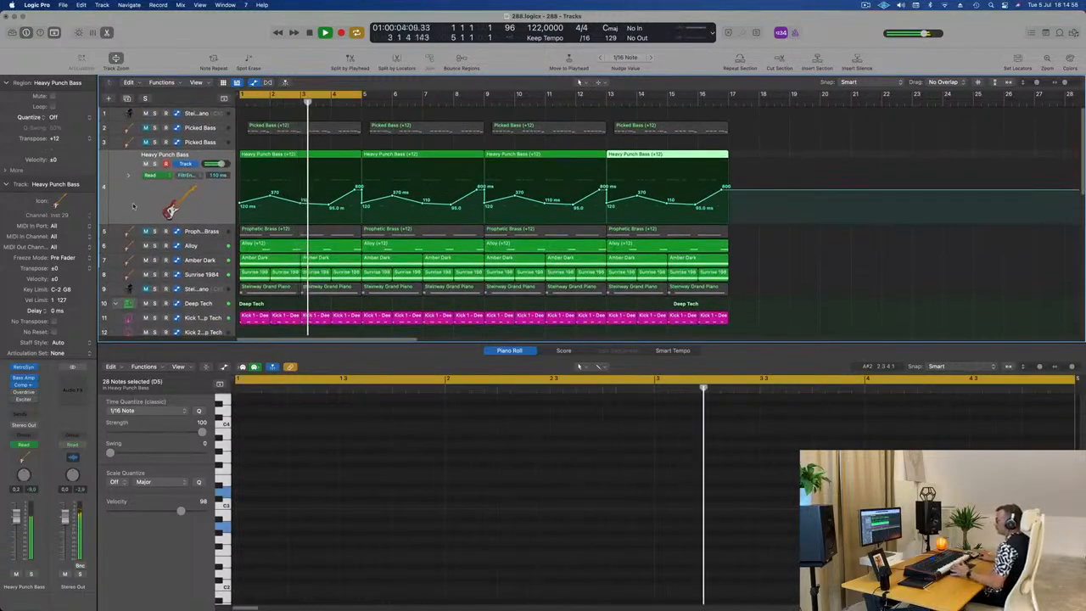
{"action": "left_click", "coordinate": [252, 170]}
{"action": "key", "text": "space"}
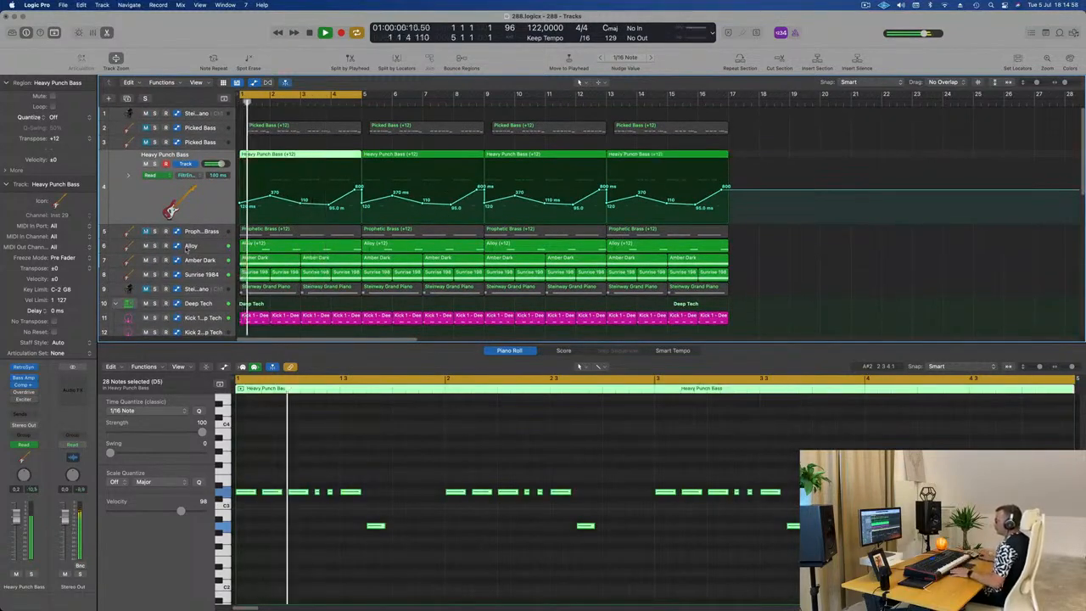
Step: Move the Alloy track directly below Heavy Punch Bass and replay the loop from the start
{"action": "left_click", "coordinate": [206, 245]}
{"action": "left_click_drag", "start_coordinate": [205, 219], "coordinate": [198, 180]}
{"action": "key", "text": "space"}
{"action": "key", "text": "space"}
{"action": "key", "text": "space"}
{"action": "key", "text": "space"}
{"action": "key", "text": "space"}
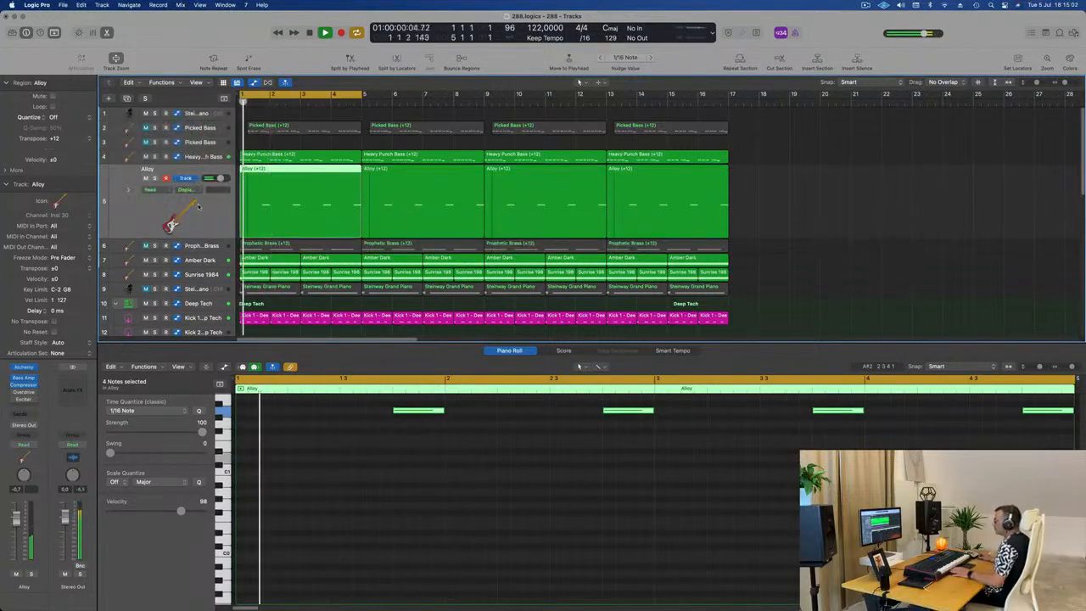
{"action": "key", "text": "space"}
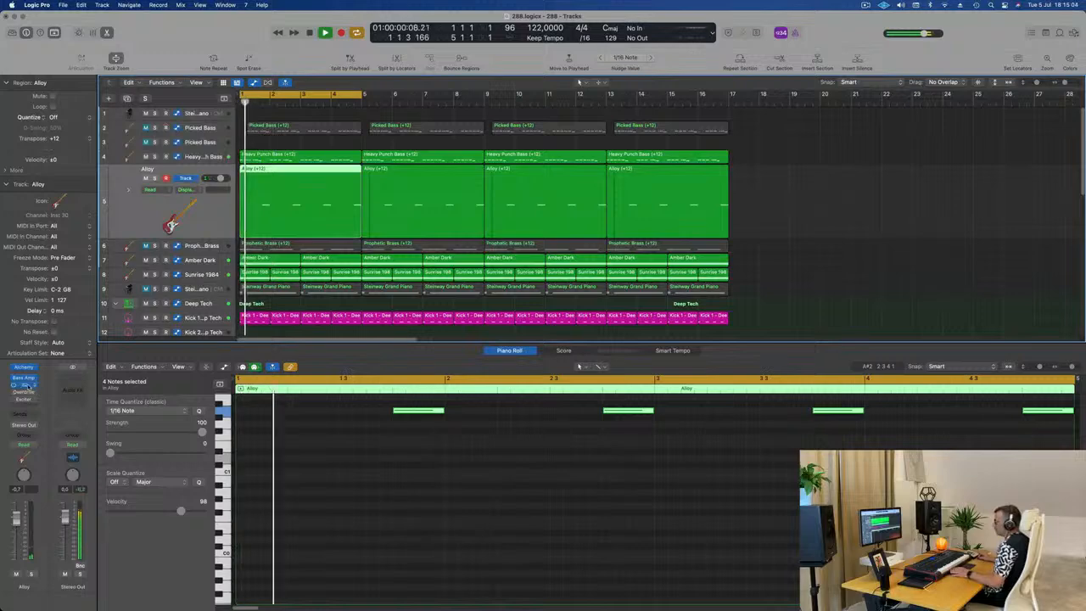
Step: Open the Alloy and Heavy Punch Bass compressors side by side and copy the Heavy Punch Bass compressor settings
{"action": "left_click", "coordinate": [26, 384]}
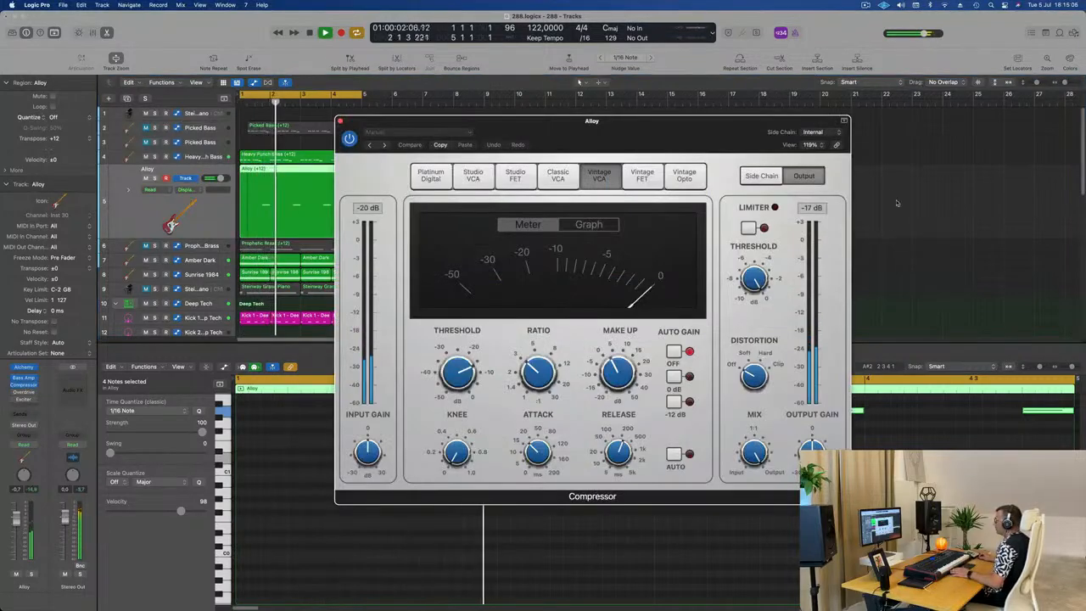
{"action": "left_click", "coordinate": [224, 157]}
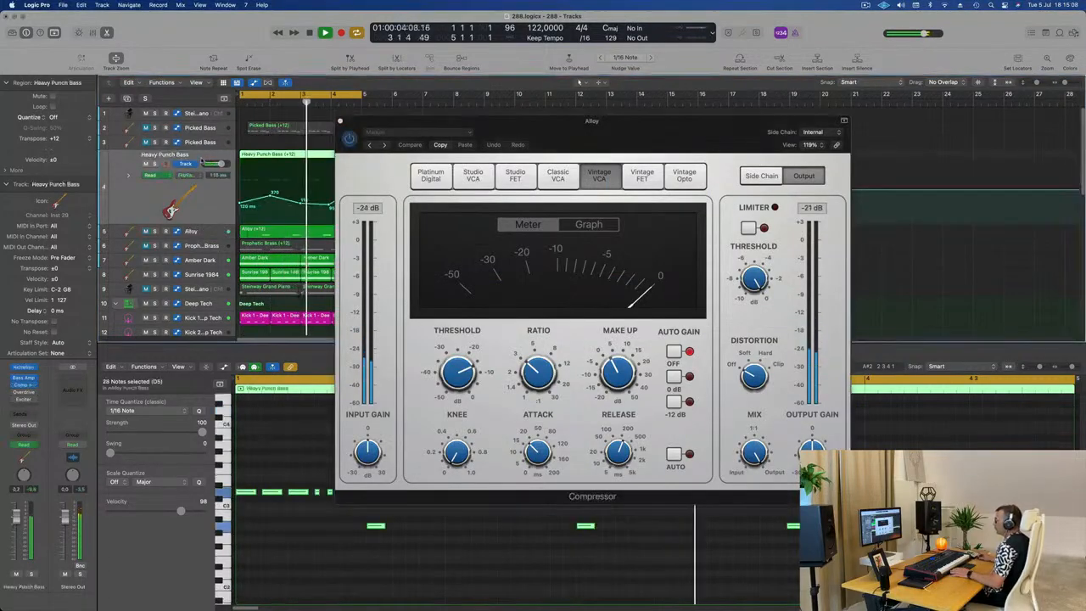
{"action": "left_click_drag", "start_coordinate": [530, 122], "coordinate": [817, 197]}
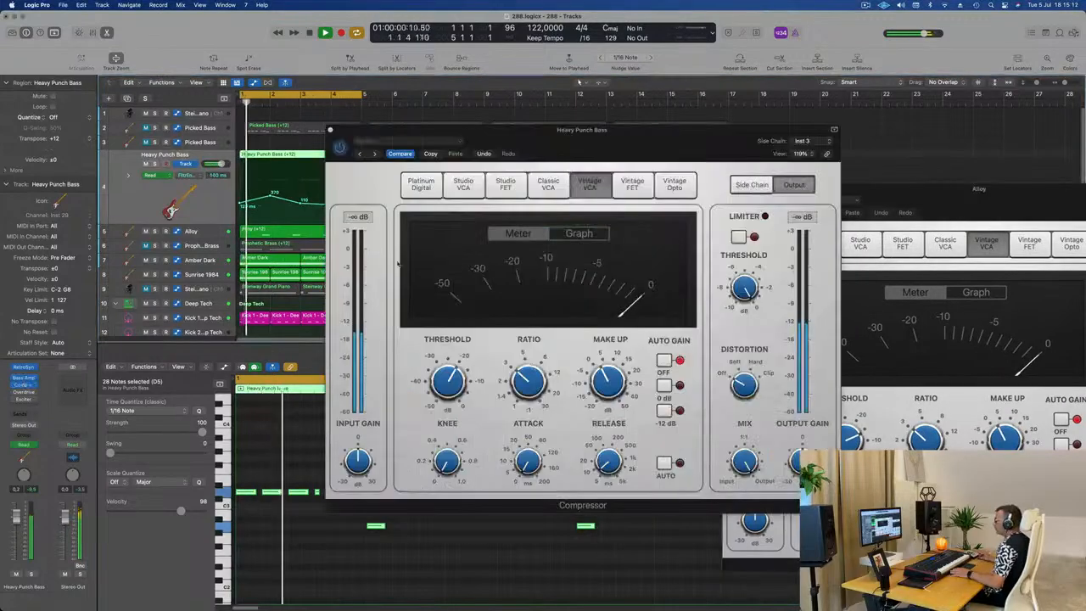
{"action": "left_click_drag", "start_coordinate": [564, 154], "coordinate": [466, 153]}
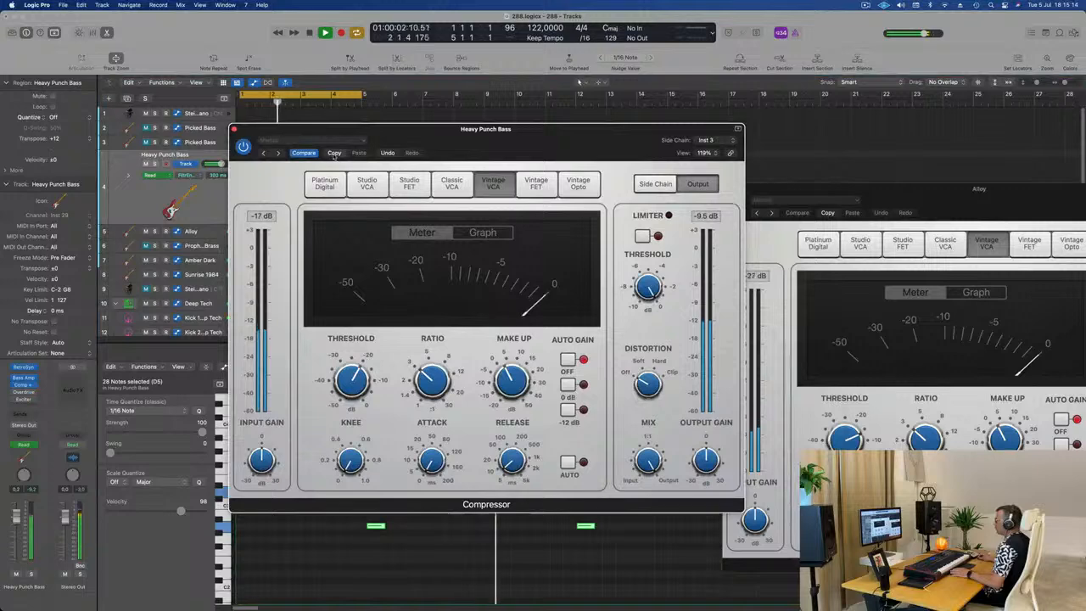
Step: Paste the settings into Alloy's compressor, set its side chain to Kick 1 - Deep Tech (Inst 3), and close it
{"action": "left_click_drag", "start_coordinate": [963, 203], "coordinate": [698, 202]}
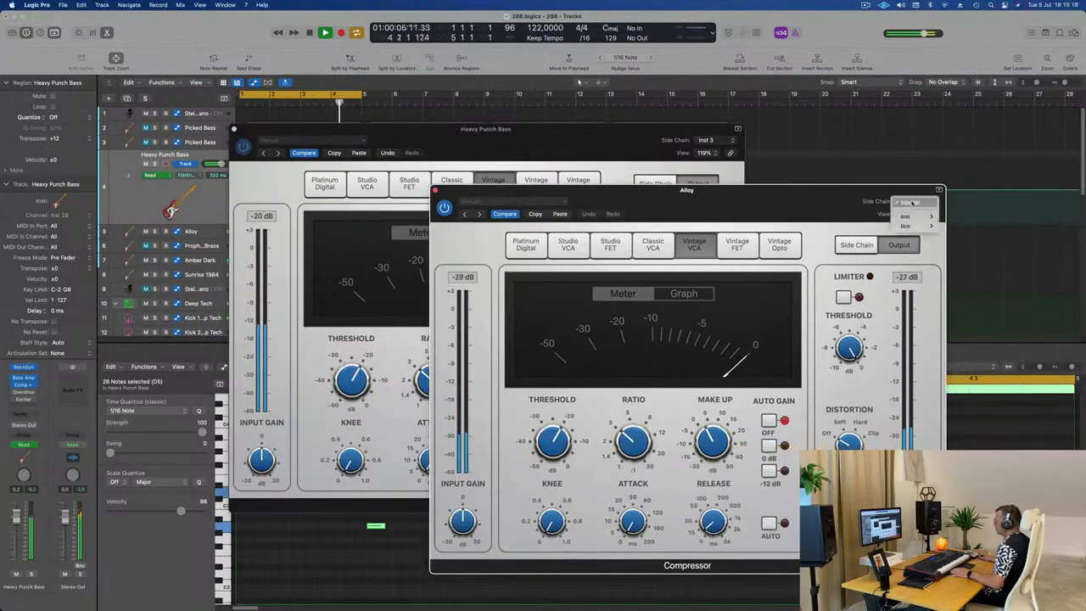
{"action": "mouse_move", "coordinate": [920, 219]}
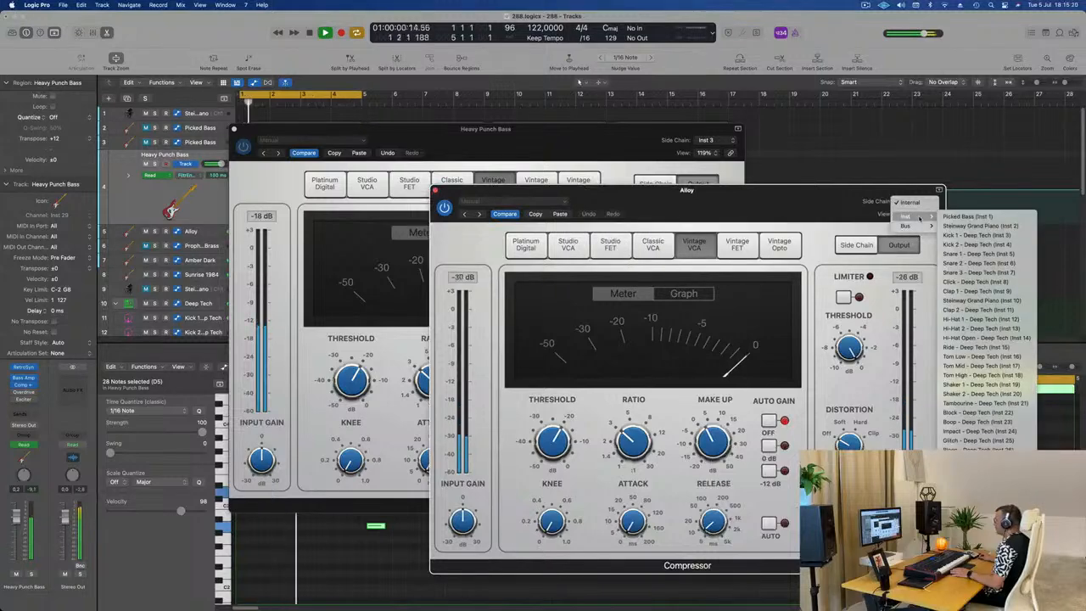
{"action": "left_click", "coordinate": [976, 236]}
{"action": "left_click_drag", "start_coordinate": [816, 202], "coordinate": [867, 204]}
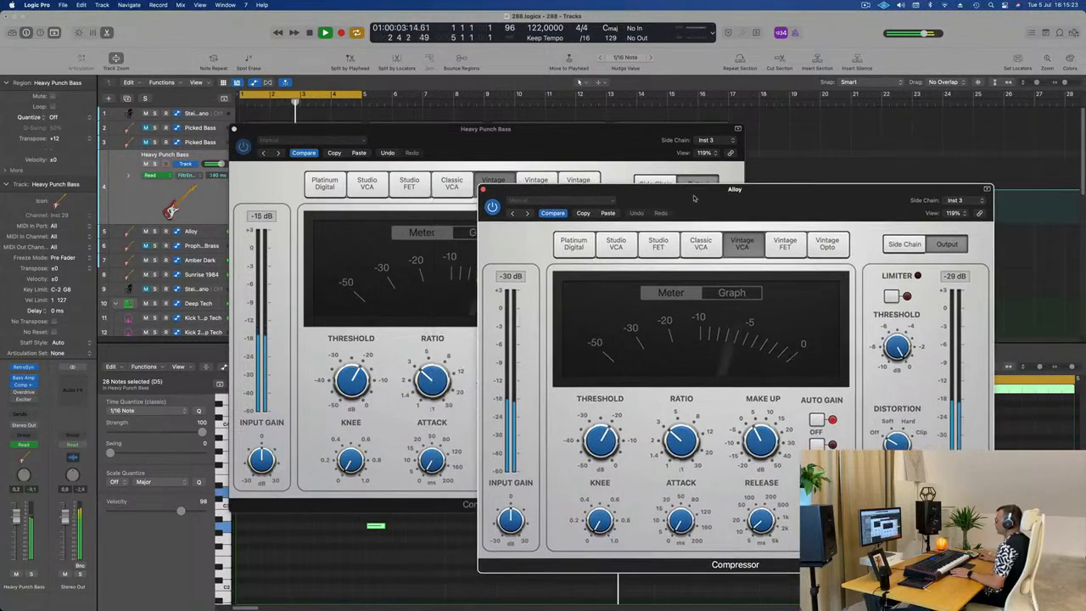
{"action": "left_click", "coordinate": [486, 189]}
Step: Open the Alloy track's Alchemy instrument and switch its performance snapshot to Thick
{"action": "left_click_drag", "start_coordinate": [526, 129], "coordinate": [923, 160]}
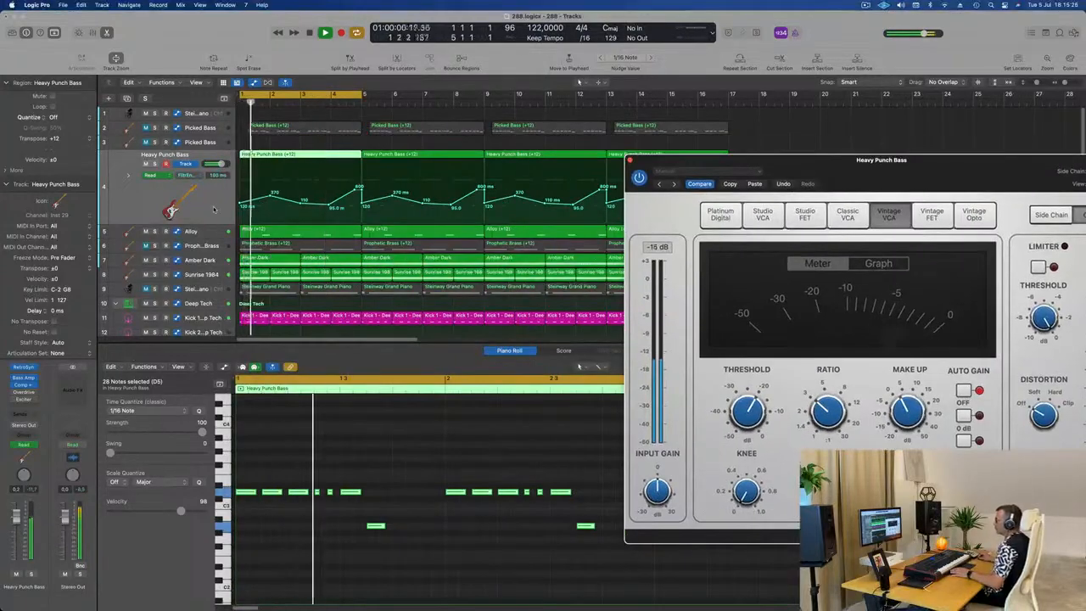
{"action": "key", "text": "Down"}
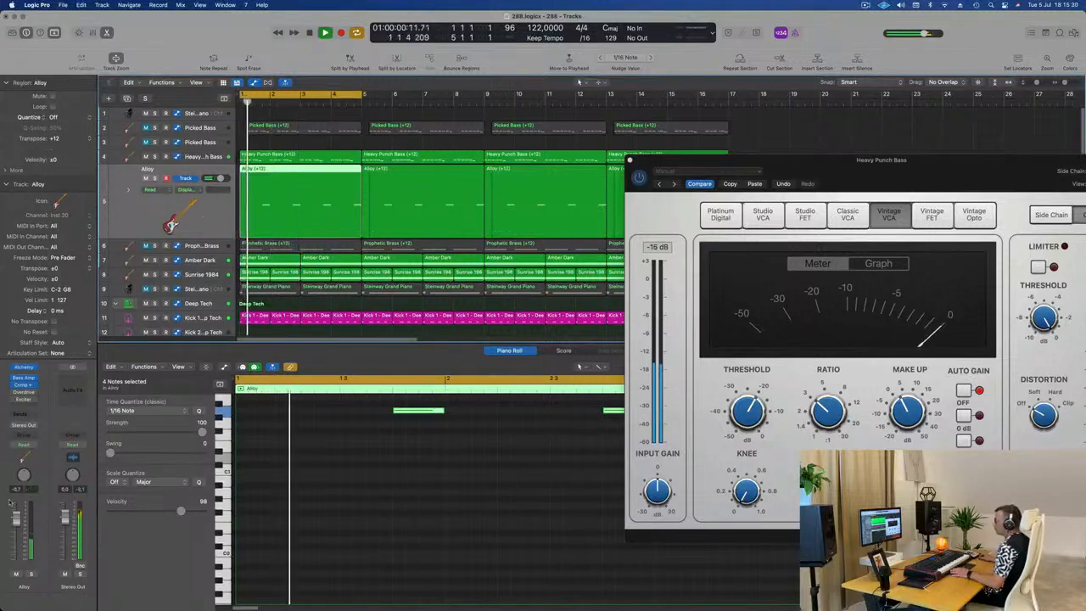
{"action": "left_click", "coordinate": [22, 368]}
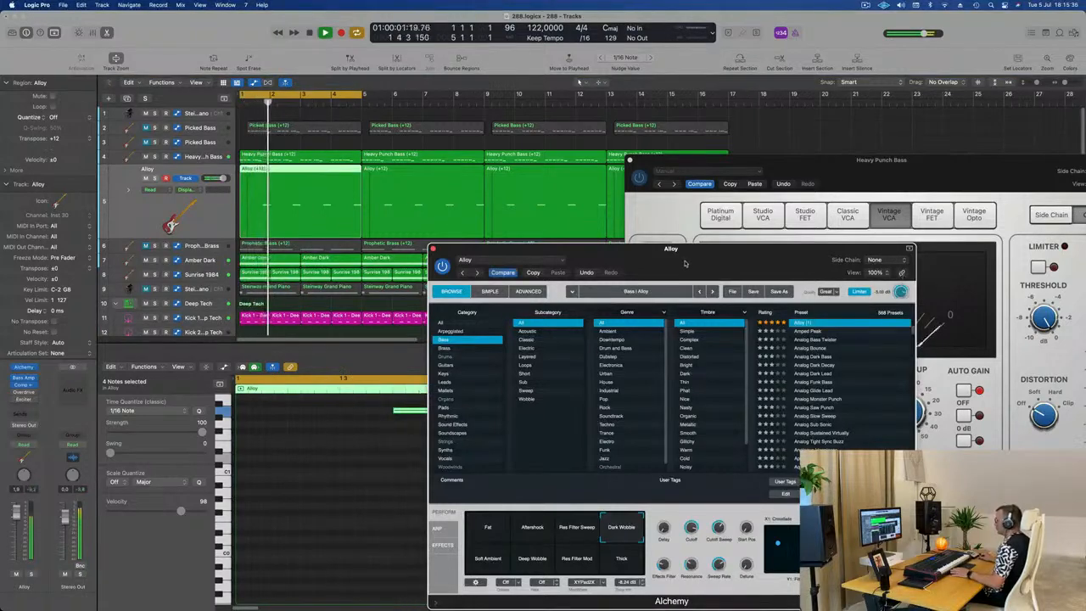
{"action": "left_click_drag", "start_coordinate": [685, 263], "coordinate": [694, 180]}
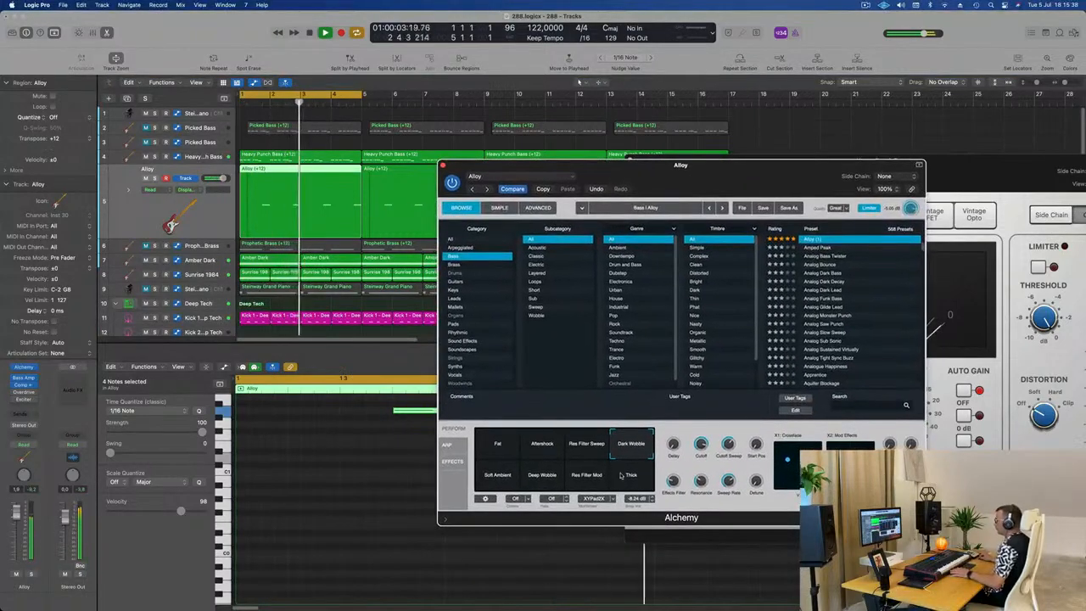
{"action": "left_click", "coordinate": [636, 484]}
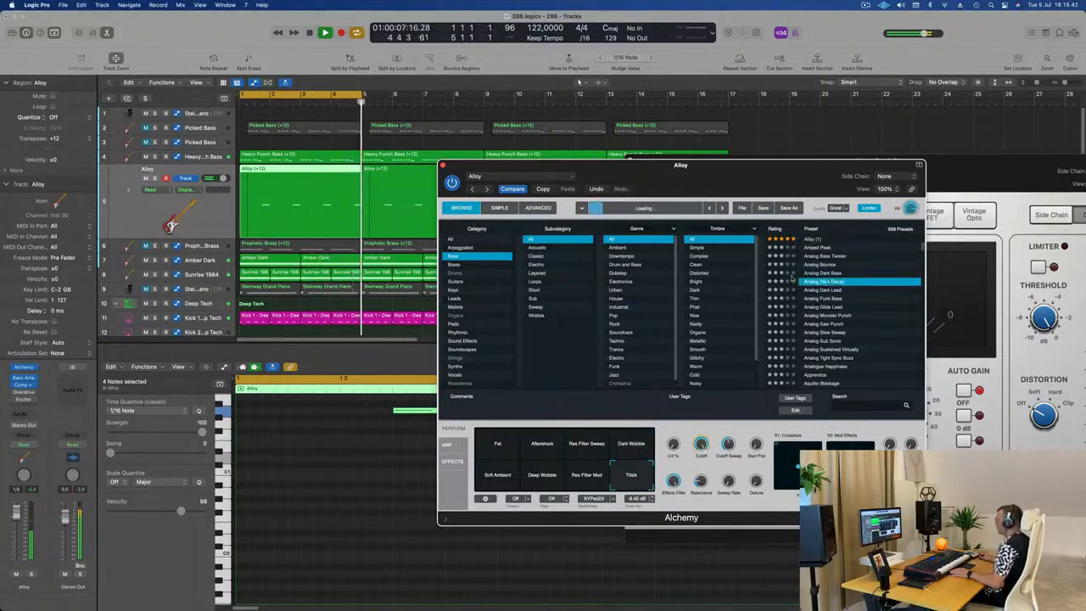
Step: Audition the bass presets Analog Dark Decay, Analog Funk Bass, Analog Glide Lead, Analog Monster Punch and Analog Slow Sweep in Alchemy
{"action": "left_click", "coordinate": [825, 281]}
{"action": "left_click_drag", "start_coordinate": [765, 177], "coordinate": [655, 166]}
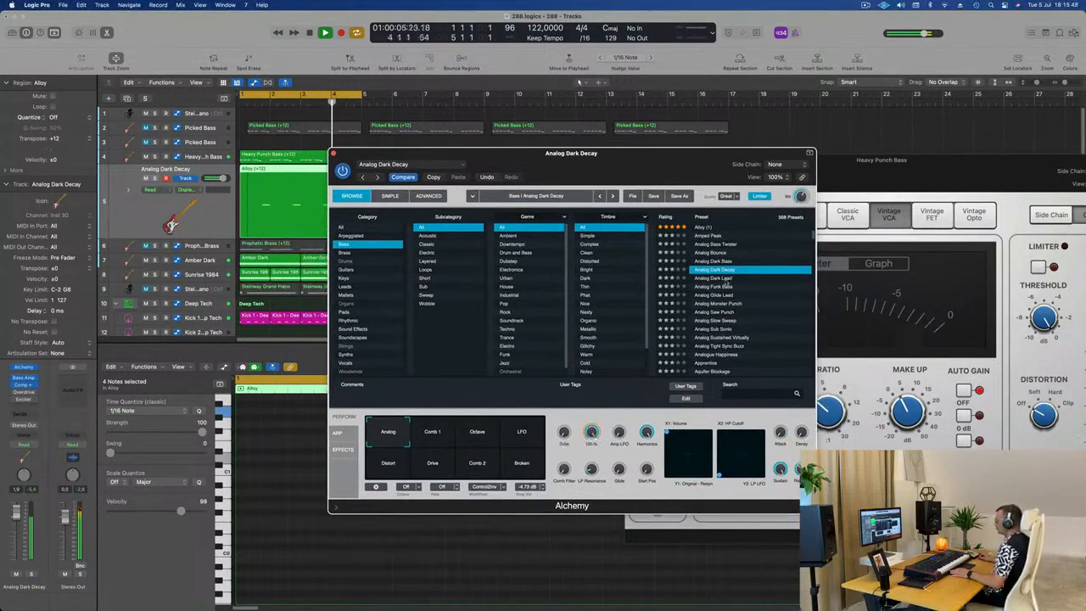
{"action": "left_click", "coordinate": [722, 287]}
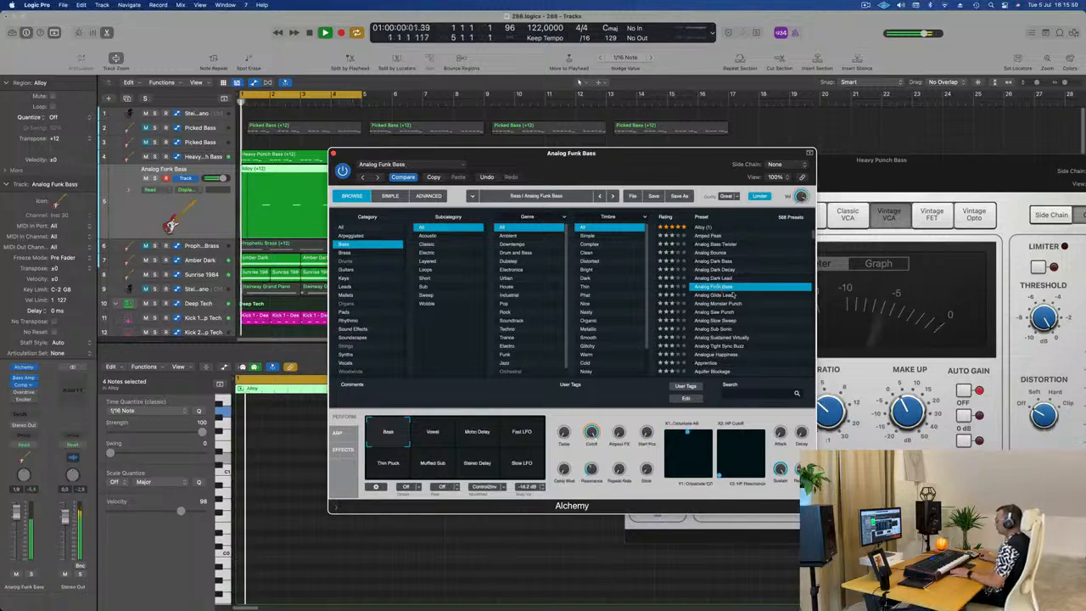
{"action": "left_click", "coordinate": [726, 295]}
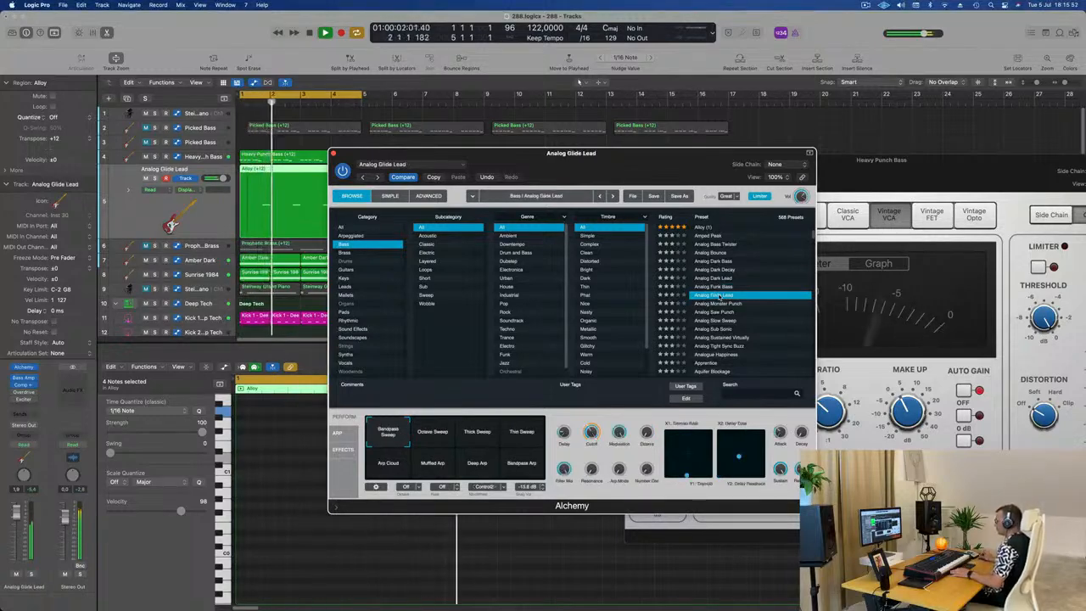
{"action": "left_click", "coordinate": [722, 303]}
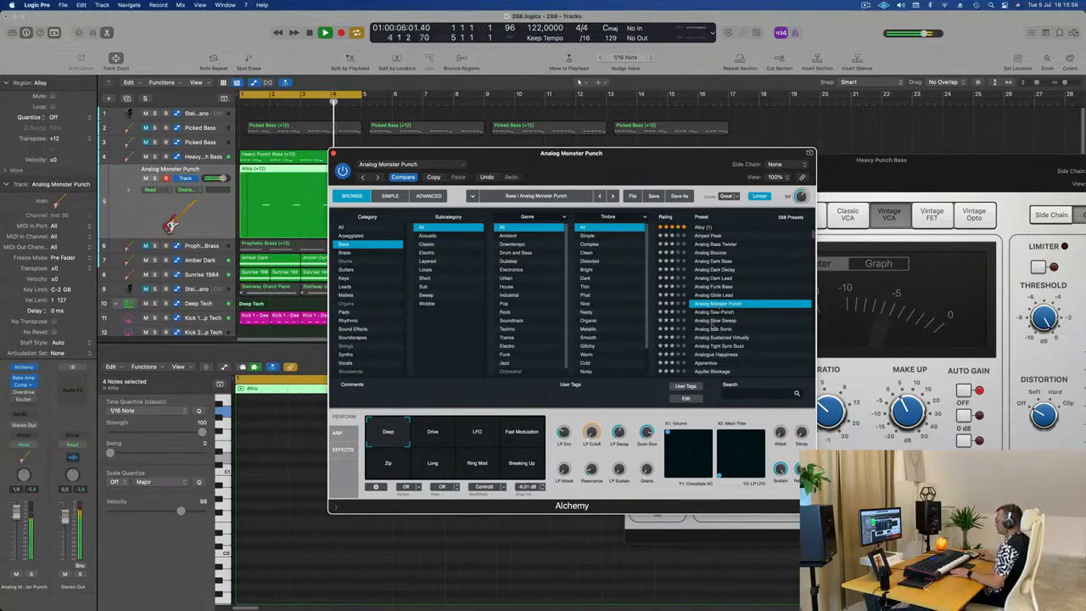
{"action": "left_click", "coordinate": [712, 321]}
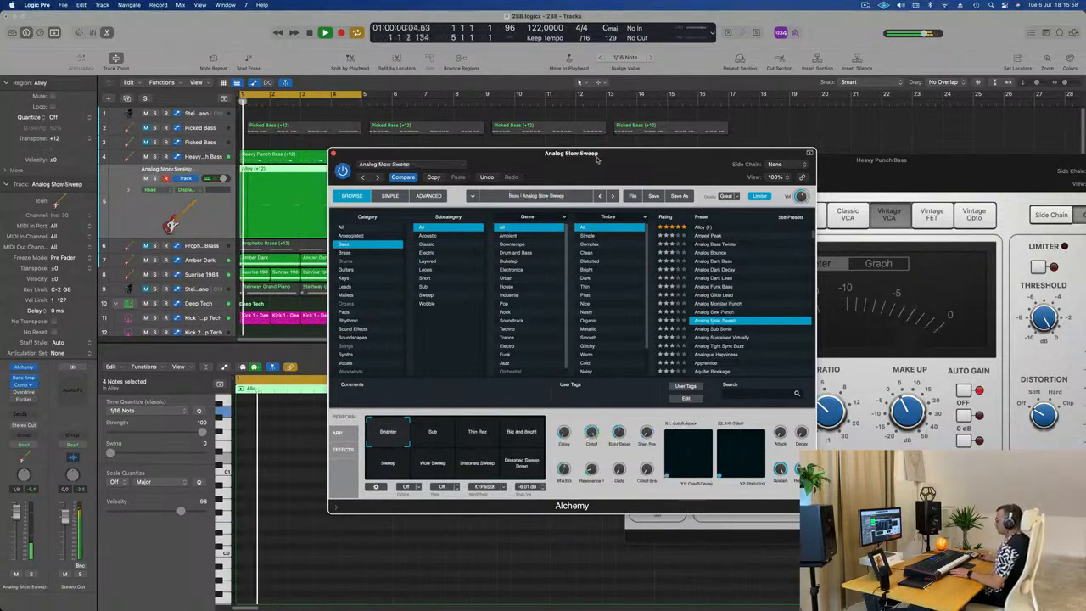
Step: Reopen the Alloy region's notes in the Piano Roll, transpose all four of them up and restart loop playback
{"action": "double_click", "coordinate": [289, 174]}
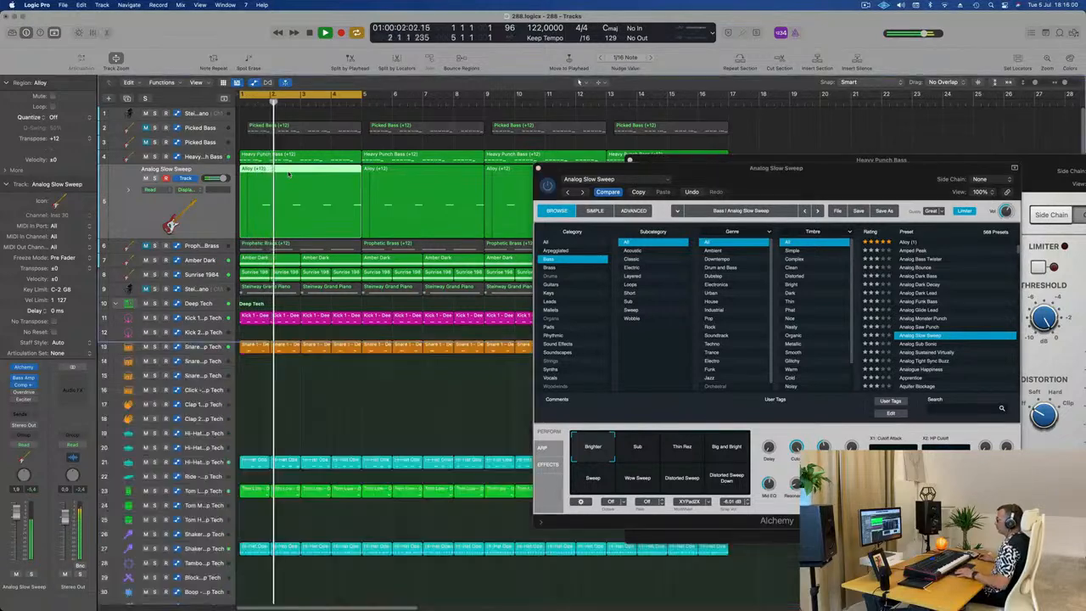
{"action": "left_click", "coordinate": [543, 239]}
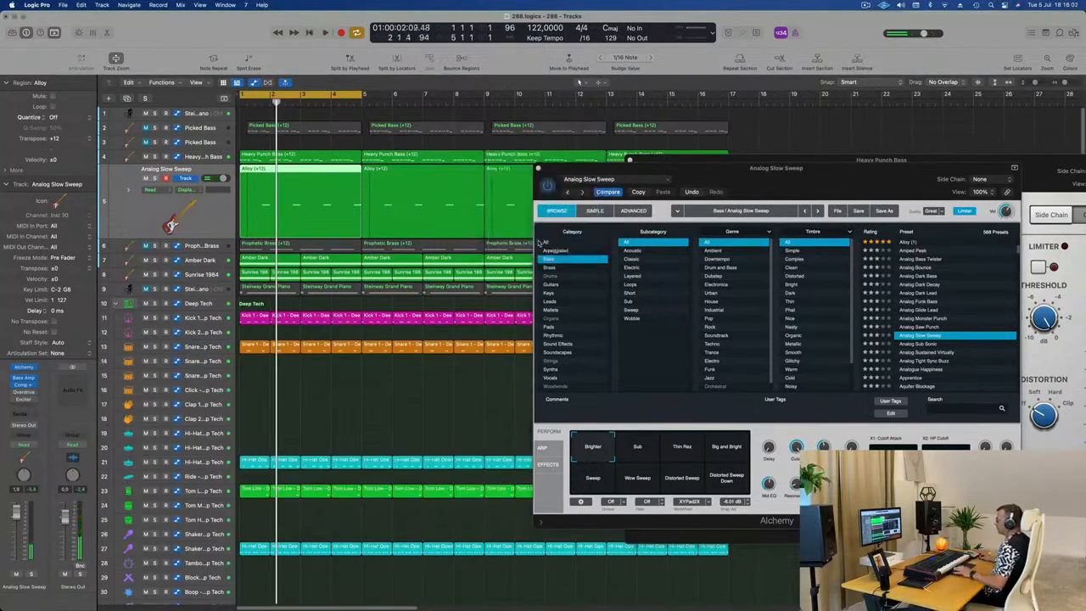
{"action": "double_click", "coordinate": [308, 172]}
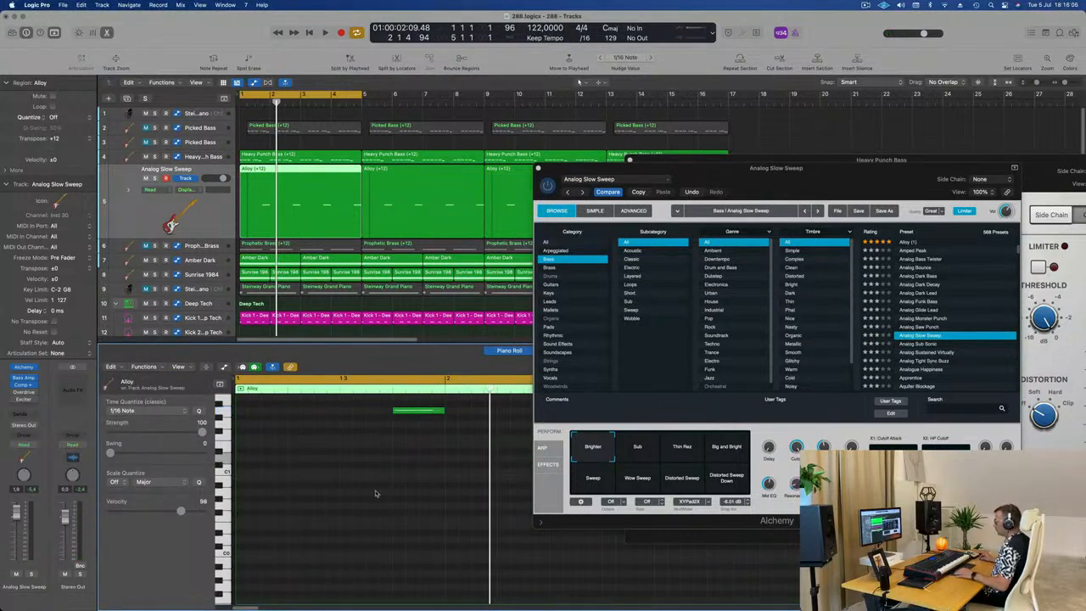
{"action": "scroll", "coordinate": [376, 493], "scroll_direction": "up", "scroll_amount": 3}
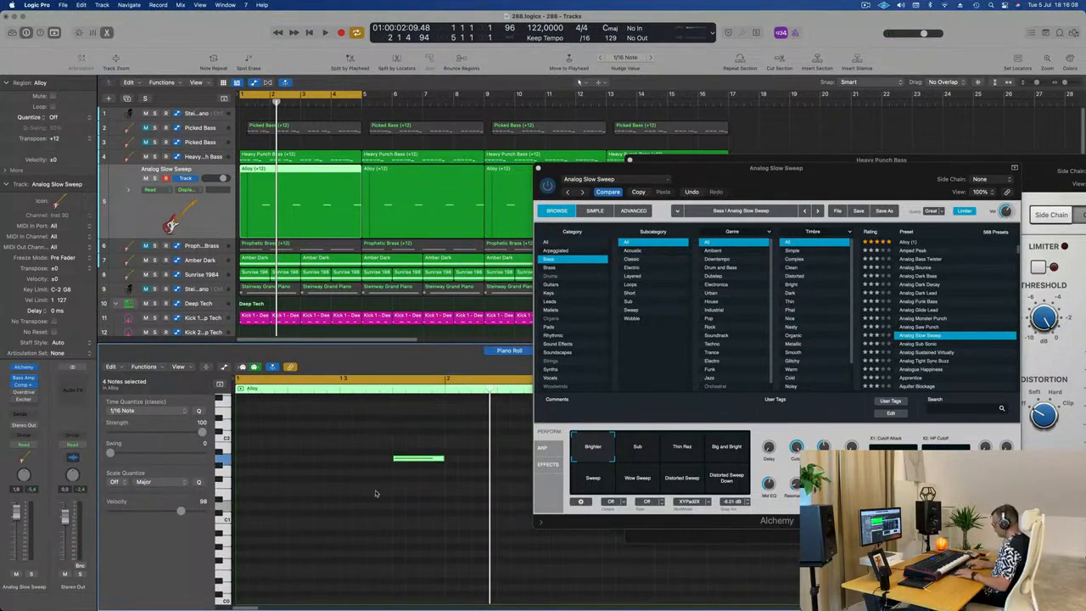
{"action": "key", "text": "space"}
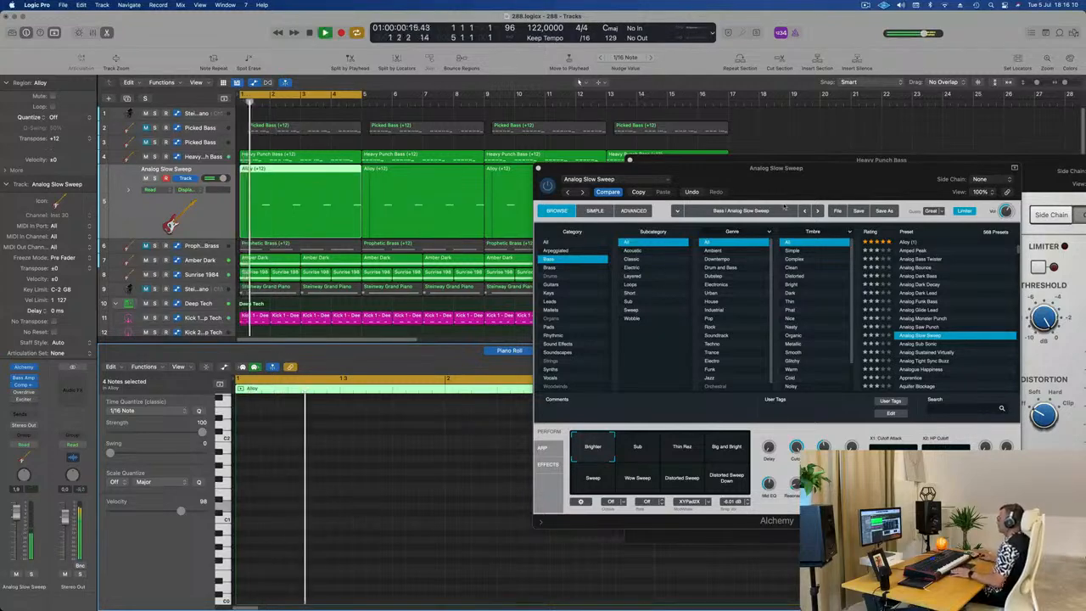
Step: Audition the Distorted Sweep Down and Sweep performance snapshots of the Analog Slow Sweep preset
{"action": "left_click_drag", "start_coordinate": [763, 183], "coordinate": [645, 200]}
{"action": "left_click", "coordinate": [567, 464]}
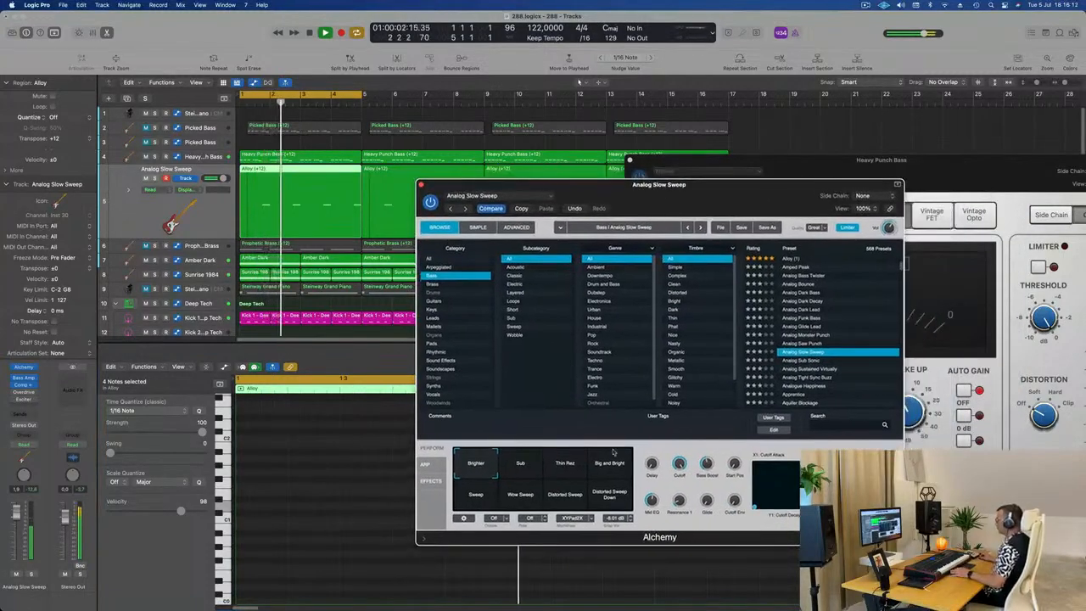
{"action": "left_click", "coordinate": [609, 497]}
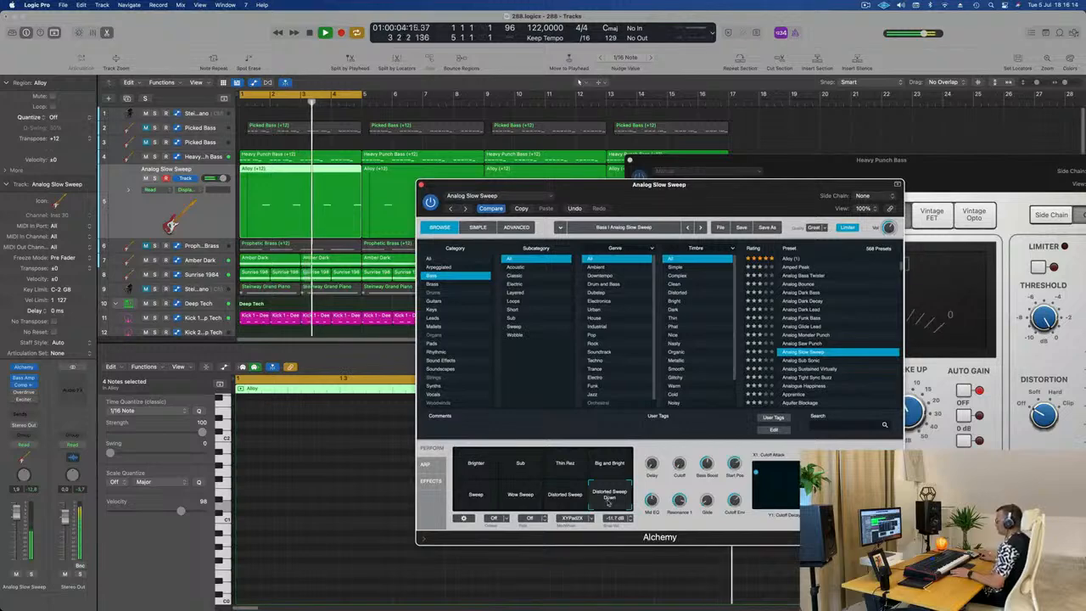
{"action": "scroll", "coordinate": [812, 363], "scroll_direction": "up", "scroll_amount": 3}
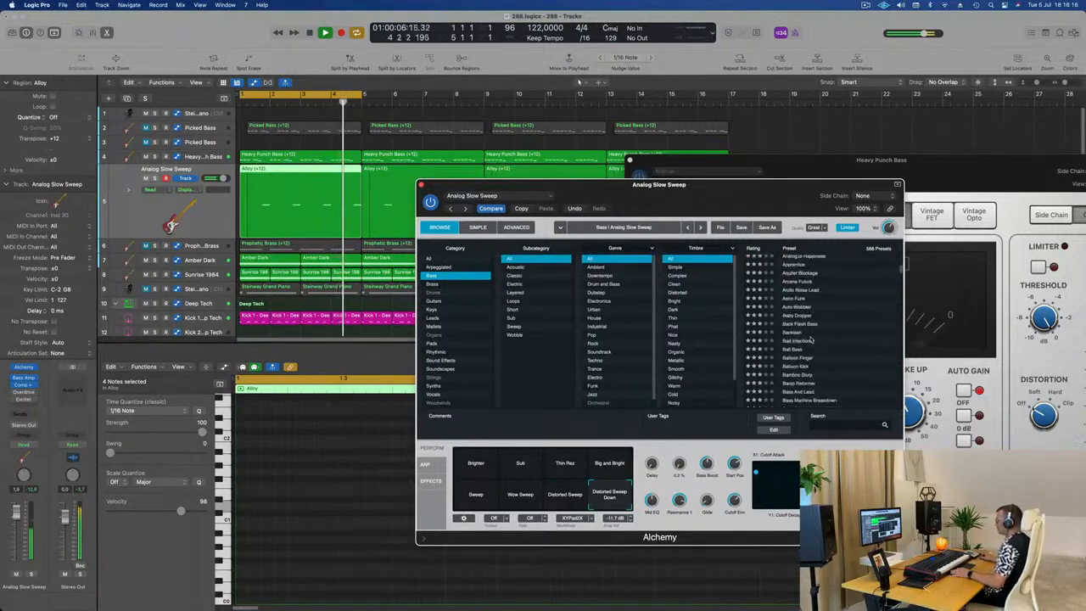
{"action": "scroll", "coordinate": [812, 363], "scroll_direction": "down", "scroll_amount": 3}
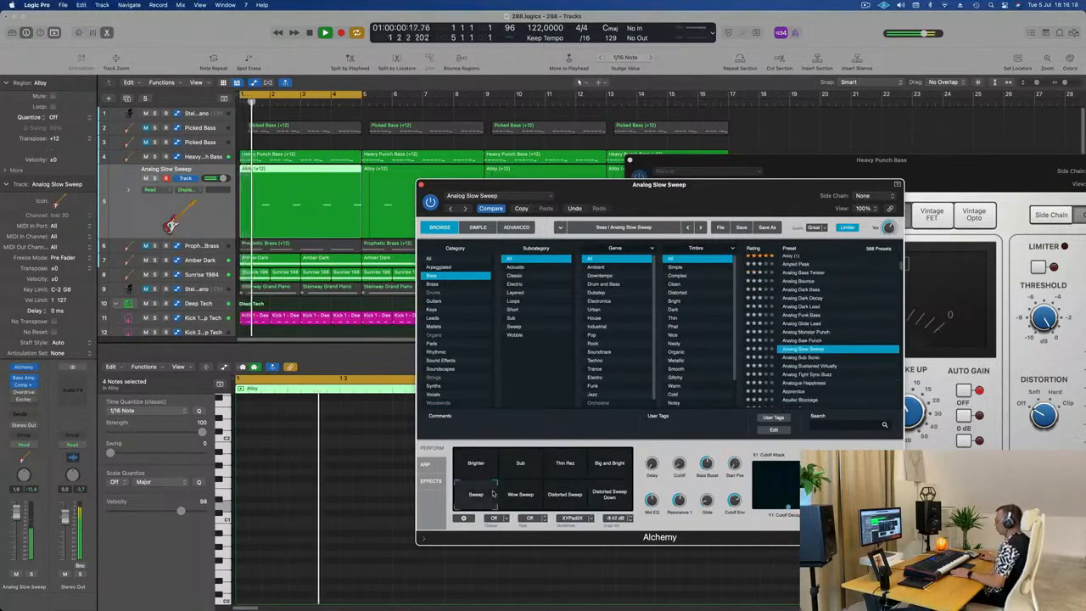
Step: Try the Analog Sustained Virtually preset, and Aquifer Blockage with its Bright Shimmer and Deep Growl snapshots
{"action": "scroll", "coordinate": [804, 377], "scroll_direction": "down", "scroll_amount": 5}
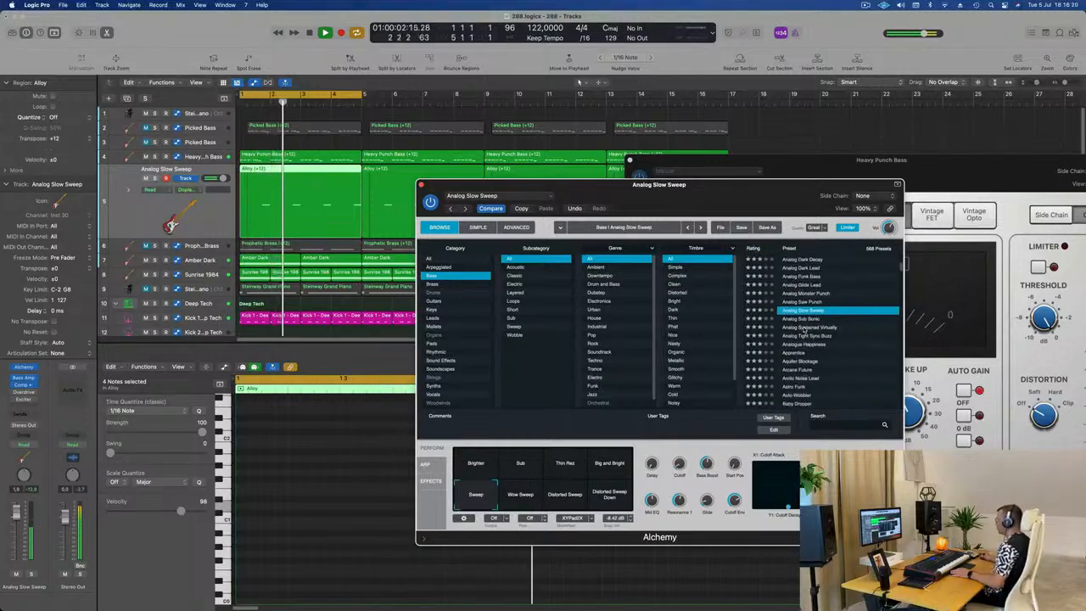
{"action": "left_click", "coordinate": [806, 328]}
{"action": "scroll", "coordinate": [818, 345], "scroll_direction": "down", "scroll_amount": 2}
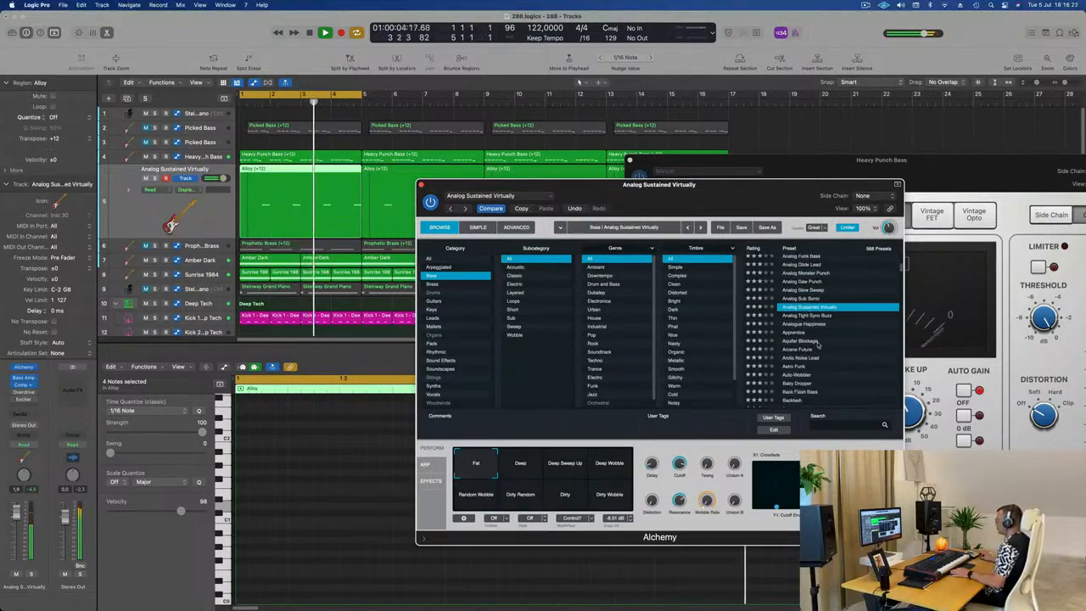
{"action": "left_click", "coordinate": [818, 341]}
{"action": "scroll", "coordinate": [823, 348], "scroll_direction": "down", "scroll_amount": 2}
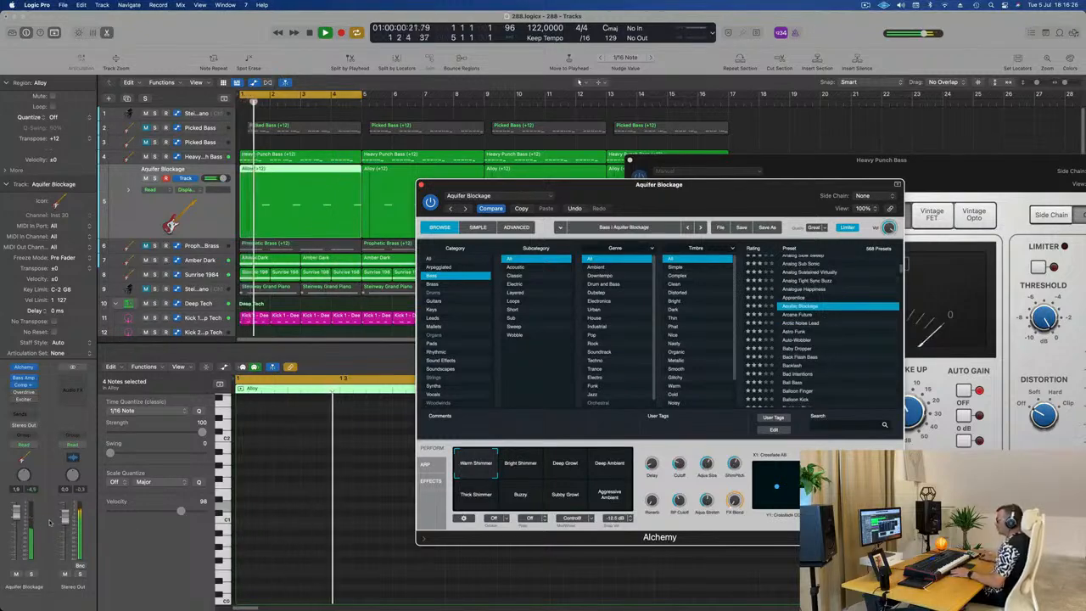
{"action": "left_click", "coordinate": [521, 464]}
{"action": "left_click", "coordinate": [570, 466]}
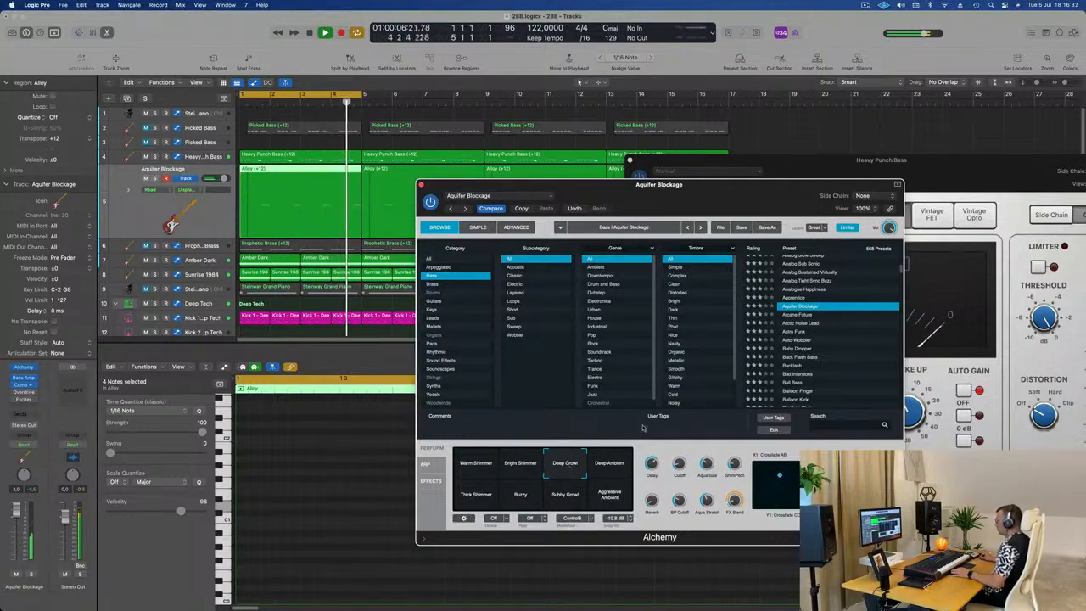
Step: Audition the presets from Baby Dropper through Back Flash Bass to Bad Intentions over the loop
{"action": "left_click", "coordinate": [799, 350]}
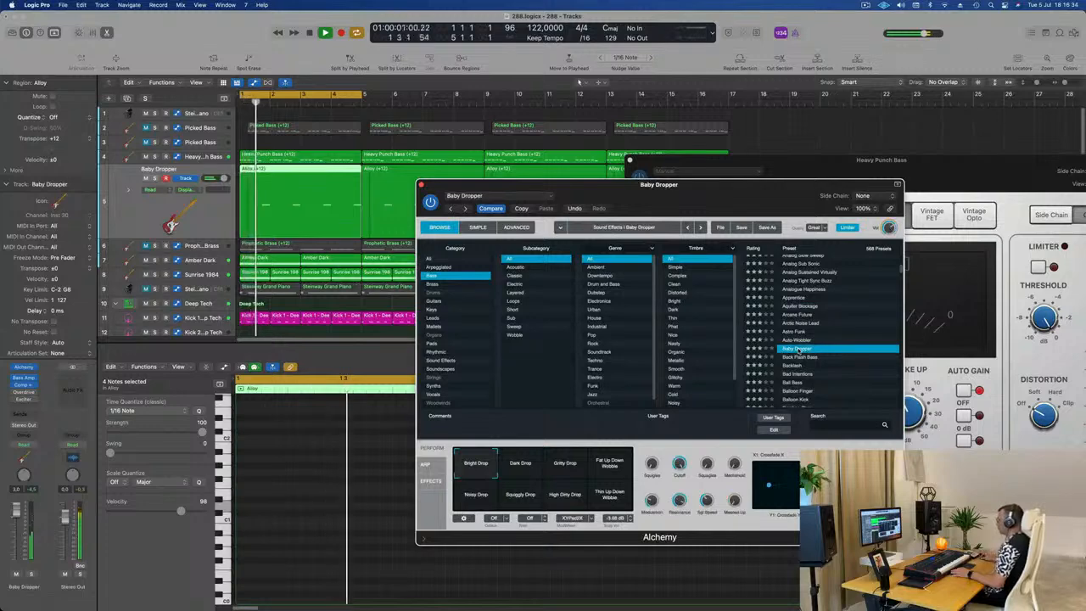
{"action": "key", "text": "Down"}
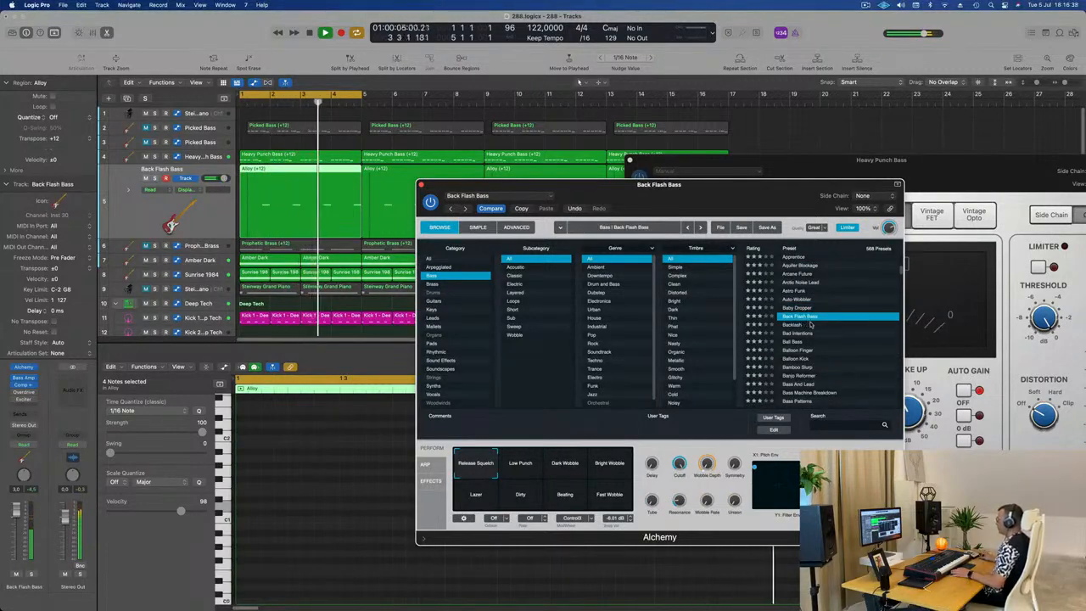
{"action": "key", "text": "Down"}
{"action": "key", "text": "Down"}
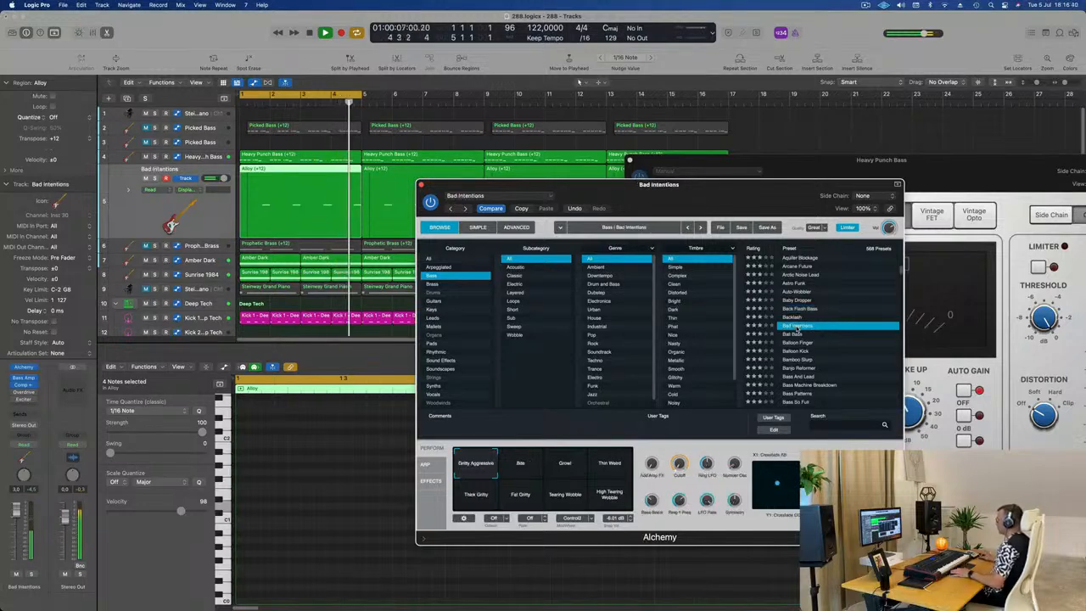
Step: Try the Ball Bass preset with its Clean Stack, Warm Modulation, Fat Modulation and Thick Stack snapshots
{"action": "scroll", "coordinate": [814, 329], "scroll_direction": "down", "scroll_amount": 3}
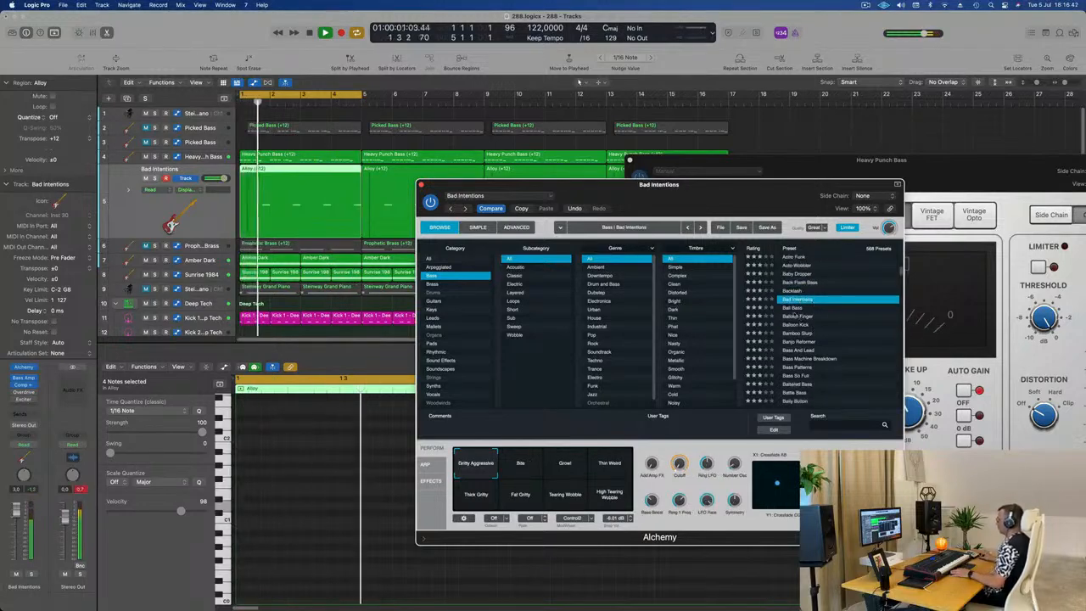
{"action": "left_click", "coordinate": [796, 307]}
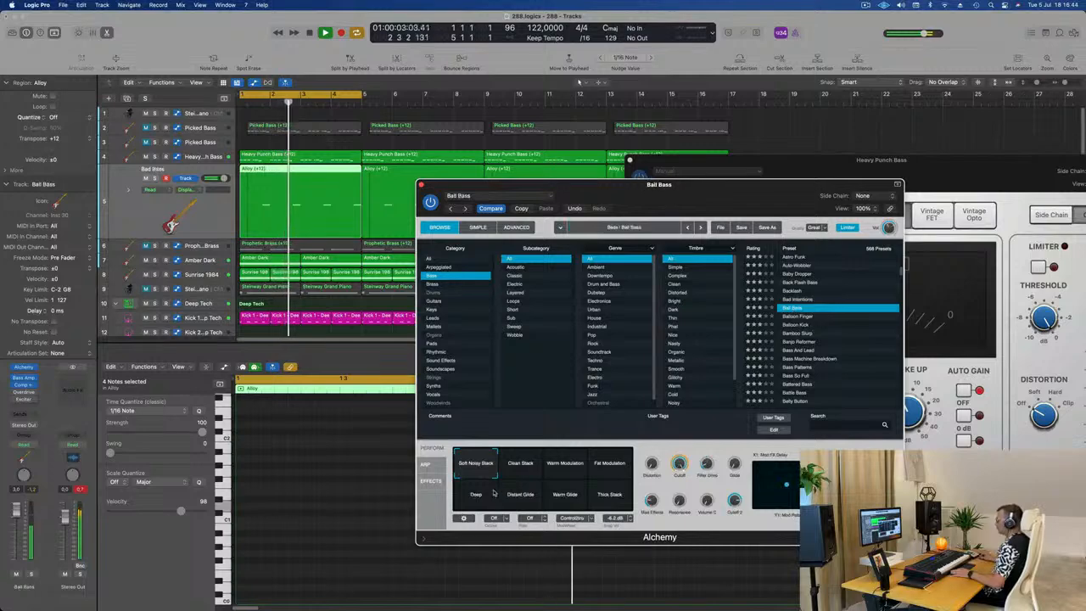
{"action": "left_click", "coordinate": [526, 473]}
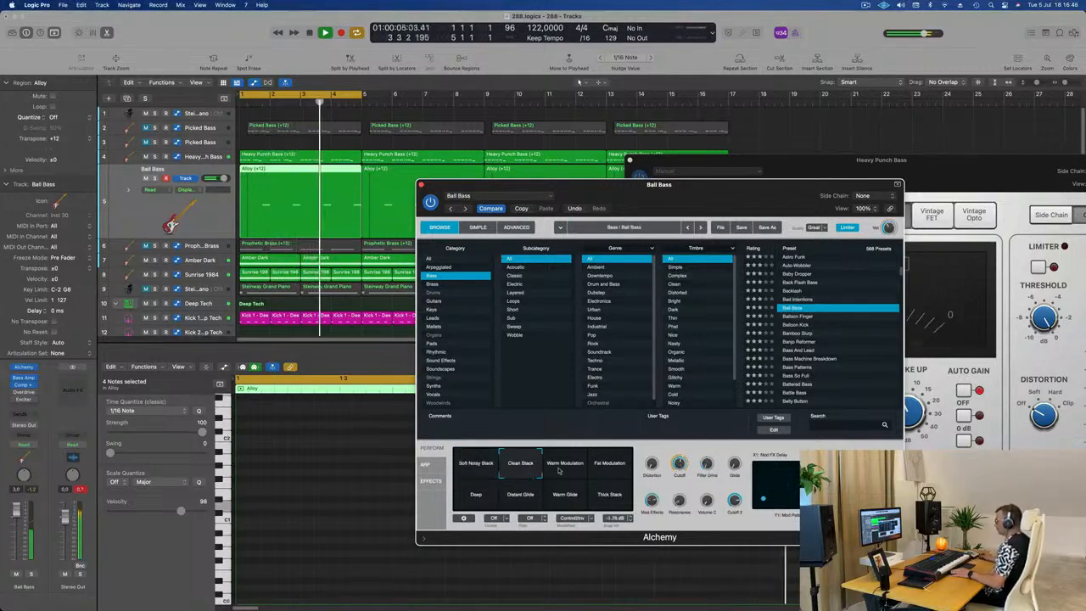
{"action": "left_click", "coordinate": [566, 470]}
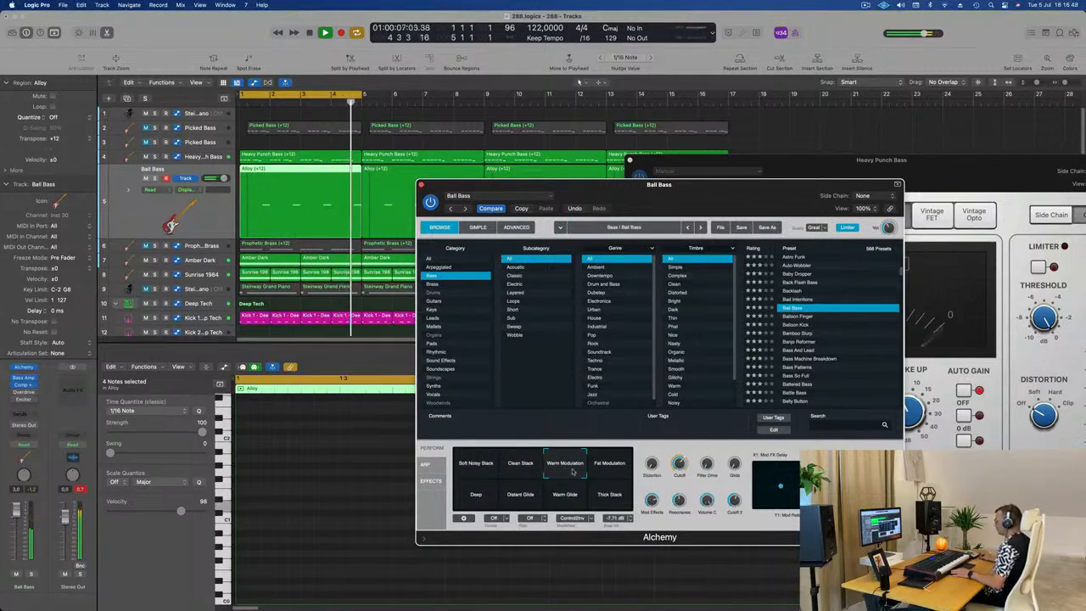
{"action": "left_click", "coordinate": [610, 467]}
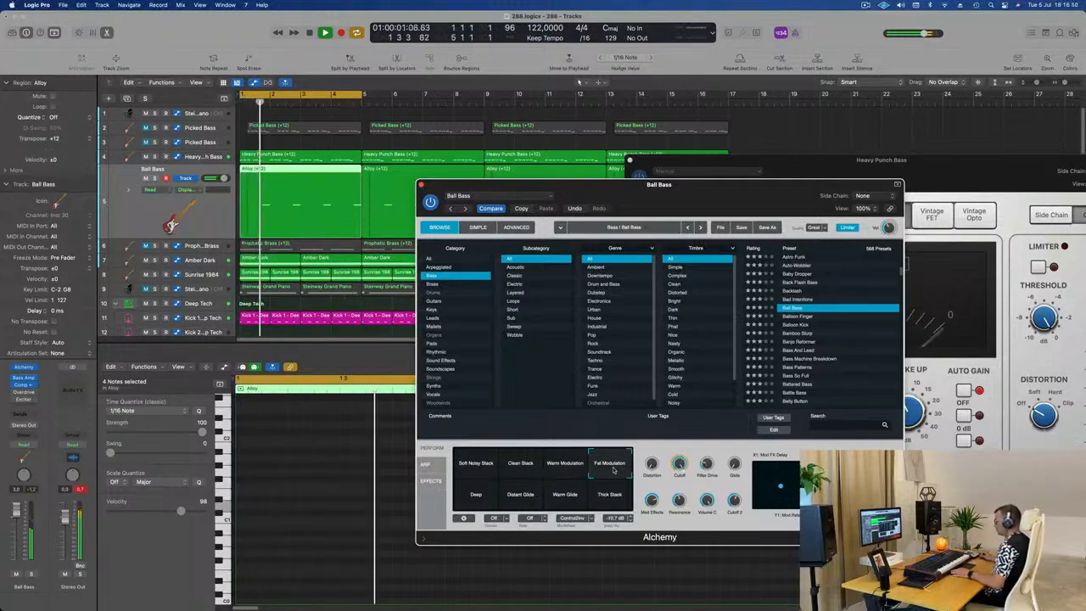
{"action": "left_click", "coordinate": [609, 494]}
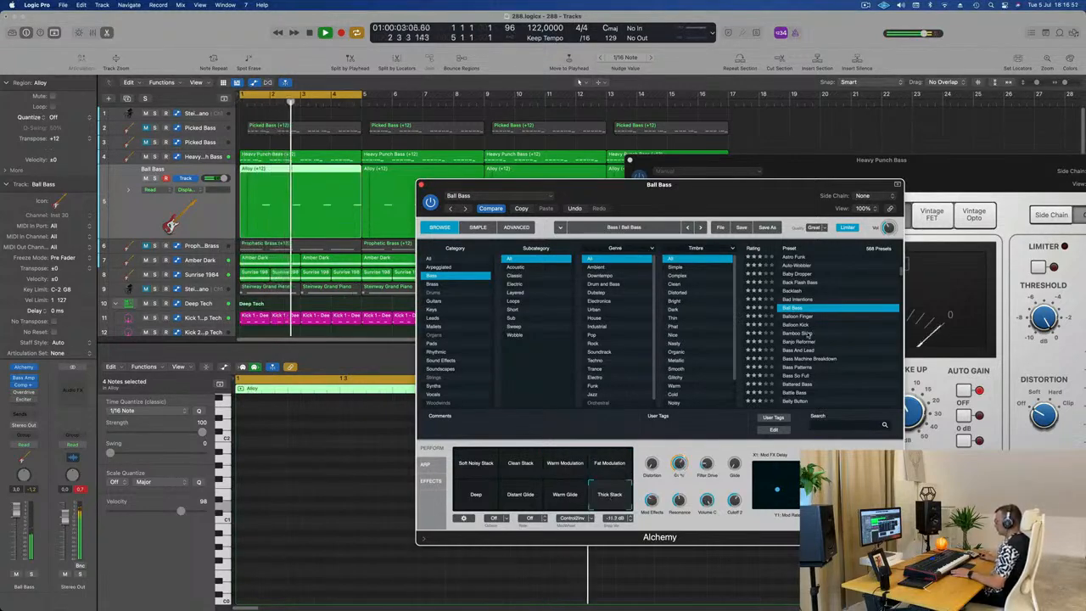
Step: Audition the Banjo Reformer and Bass And Lead presets and load Block Bass
{"action": "left_click", "coordinate": [802, 342]}
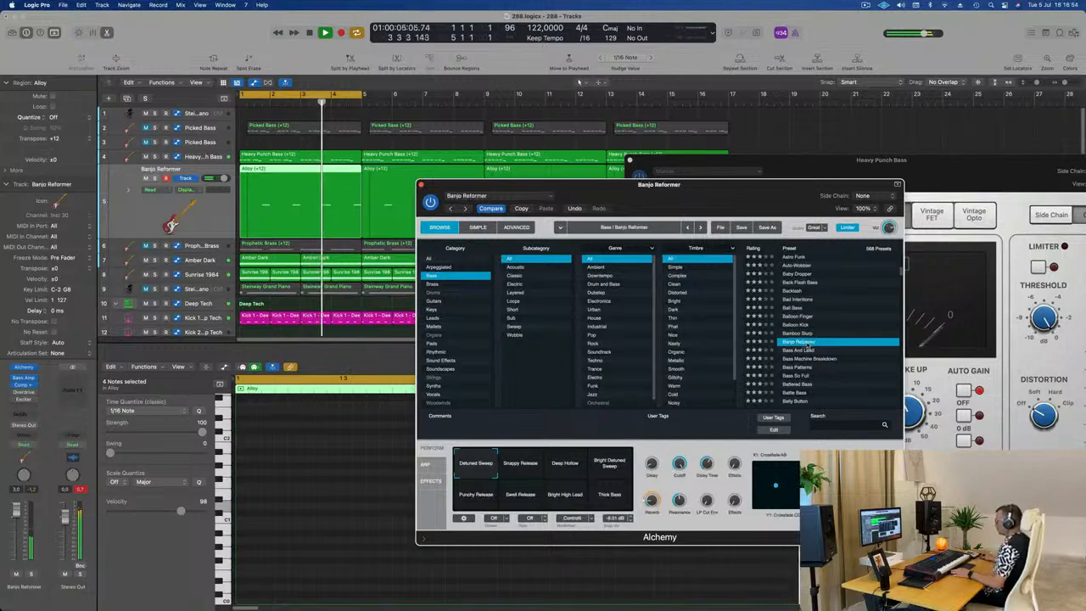
{"action": "left_click", "coordinate": [798, 350]}
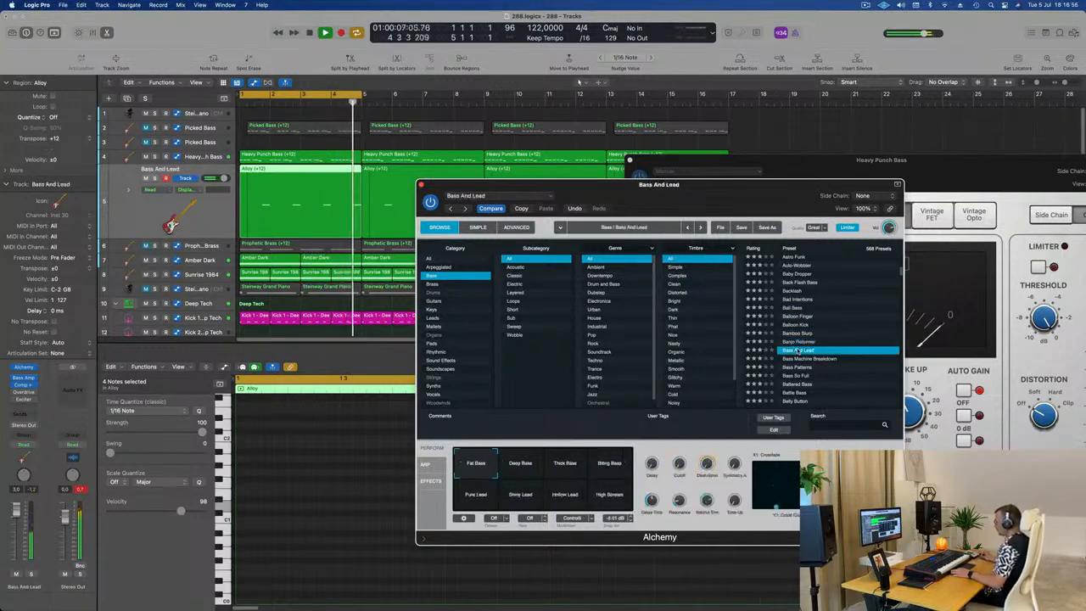
{"action": "scroll", "coordinate": [810, 351], "scroll_direction": "down", "scroll_amount": 5}
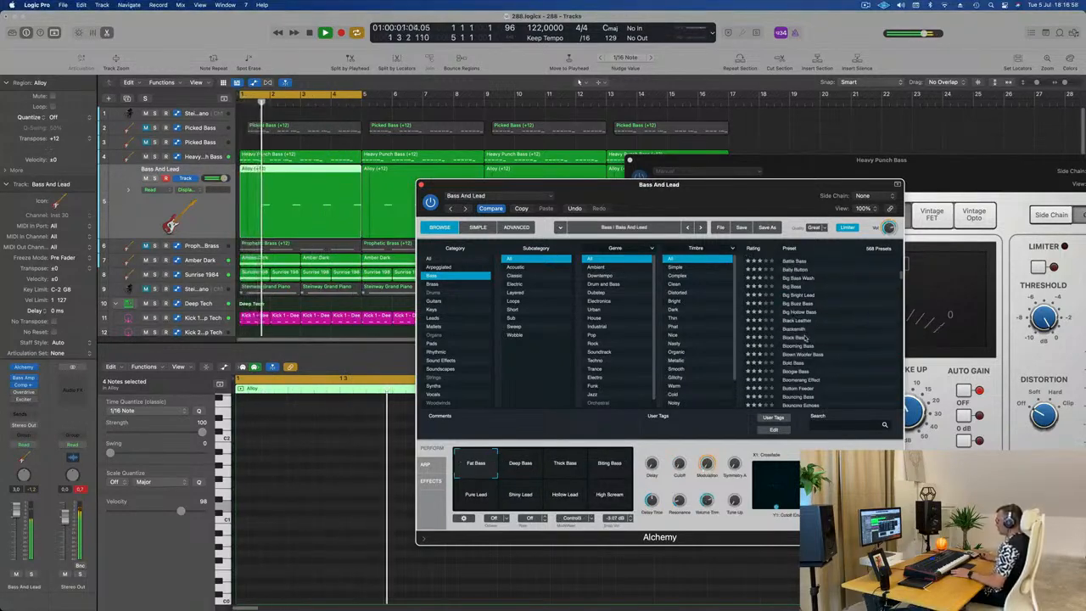
{"action": "left_click", "coordinate": [806, 337]}
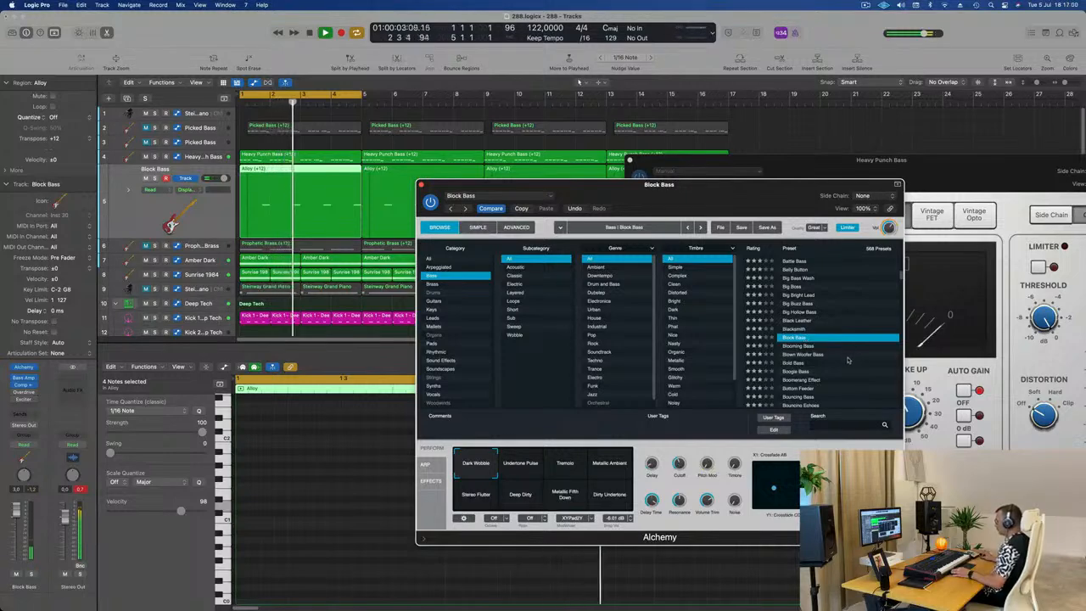
Step: Try Block Bass's Undertone Pulse and Tremolo snapshots over the loop and choose the Metallic Ambient snapshot
{"action": "scroll", "coordinate": [835, 376], "scroll_direction": "down", "scroll_amount": 2}
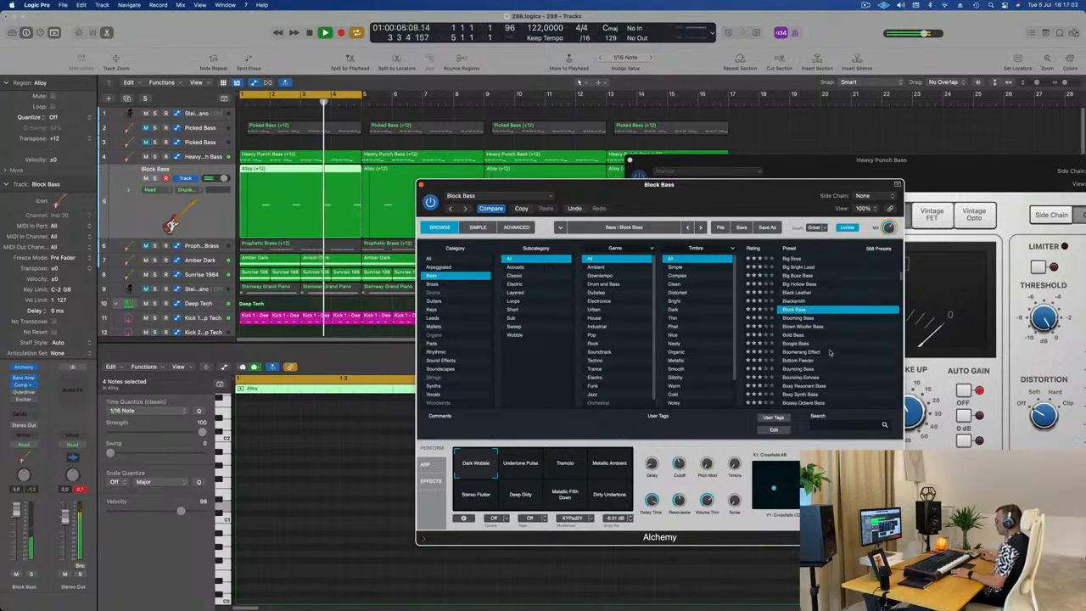
{"action": "left_click", "coordinate": [519, 469]}
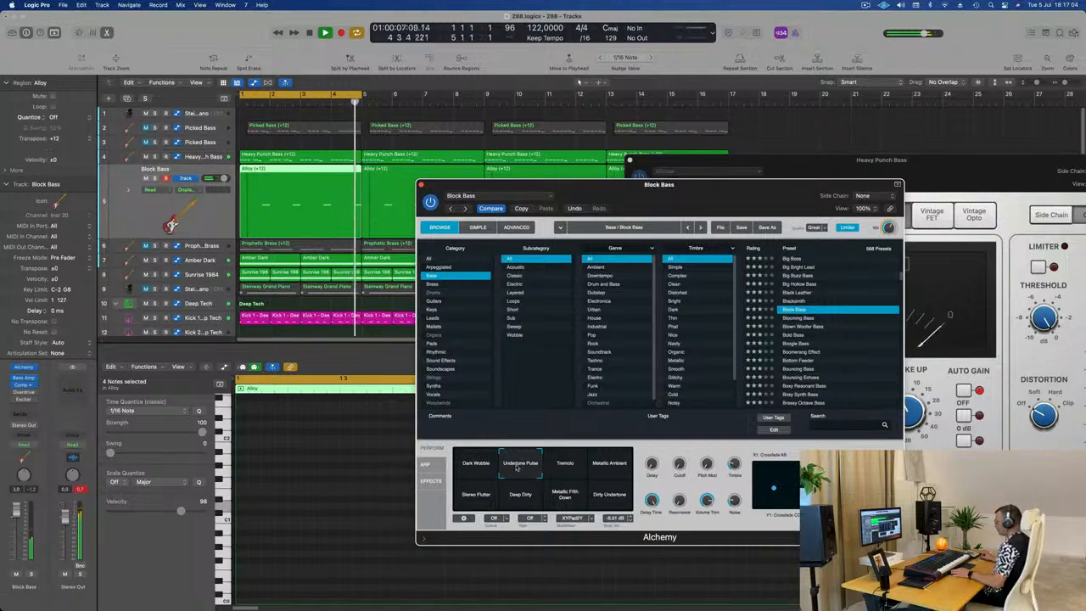
{"action": "left_click", "coordinate": [564, 466]}
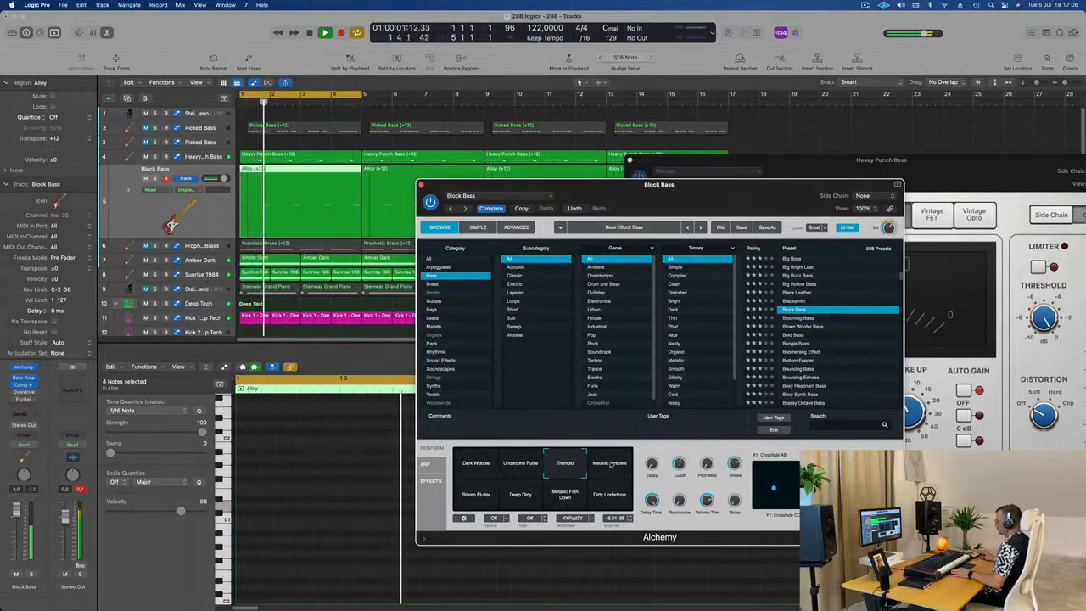
{"action": "left_click", "coordinate": [611, 465]}
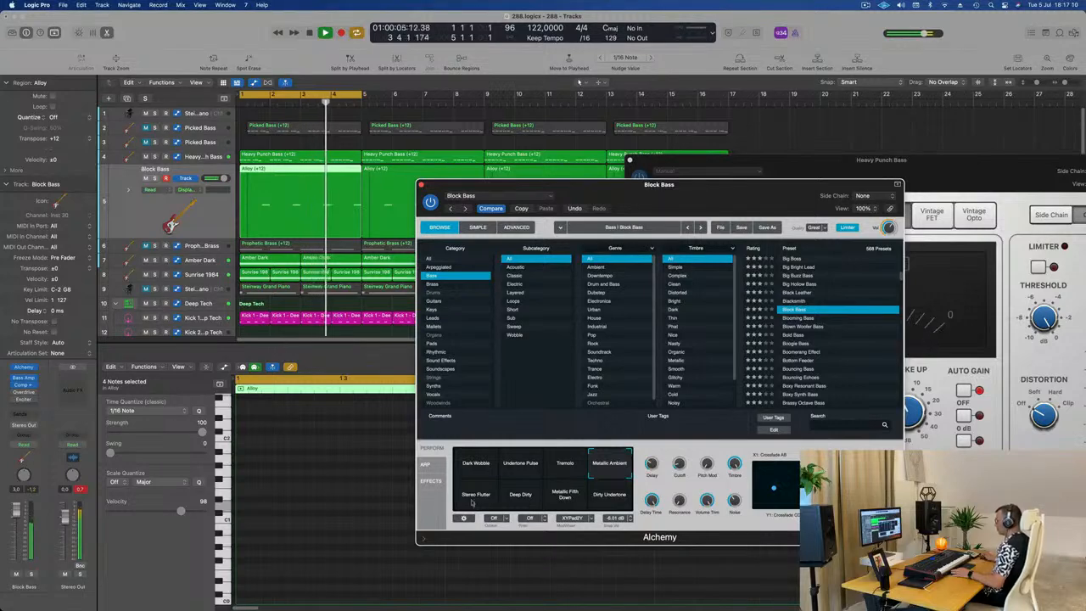
Step: Close the Block Bass Alchemy window and the Heavy Punch Bass compressor window
{"action": "left_click_drag", "start_coordinate": [754, 215], "coordinate": [774, 145]}
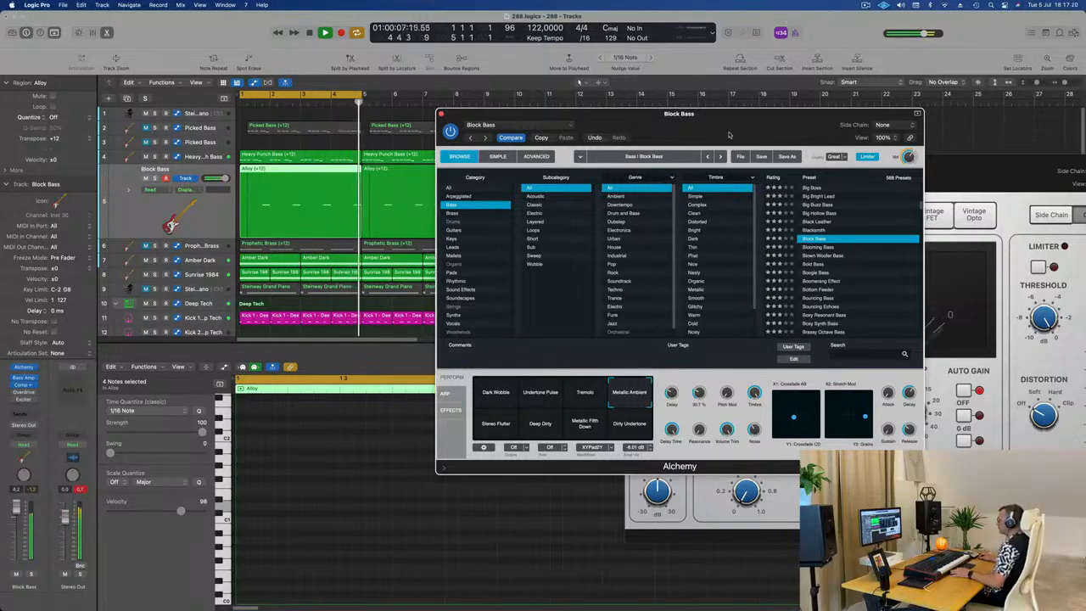
{"action": "left_click_drag", "start_coordinate": [730, 135], "coordinate": [638, 240]}
{"action": "key", "text": "super+w"}
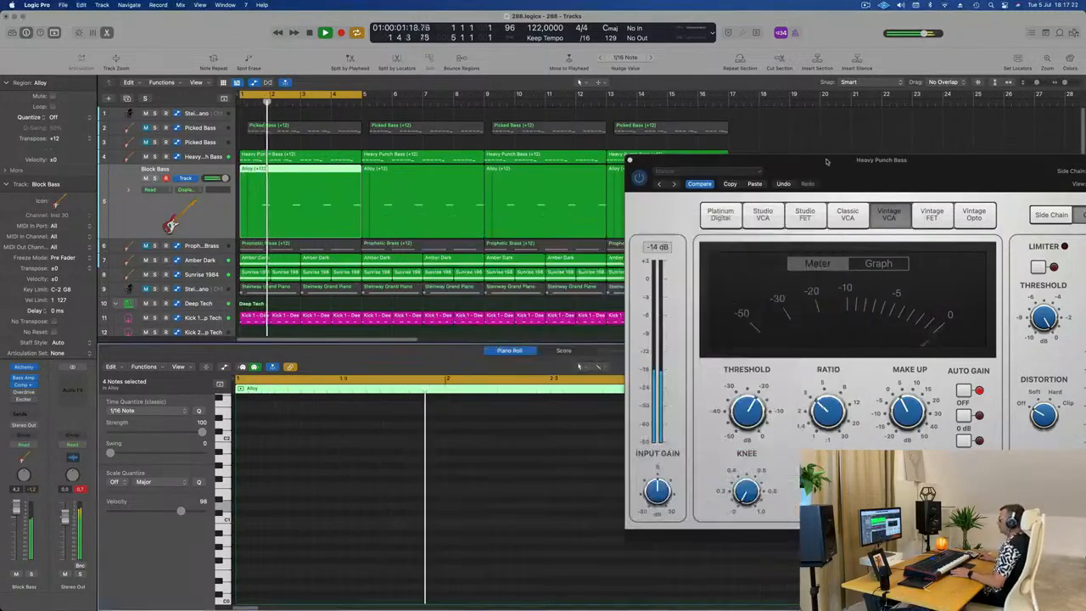
{"action": "left_click_drag", "start_coordinate": [827, 161], "coordinate": [626, 204]}
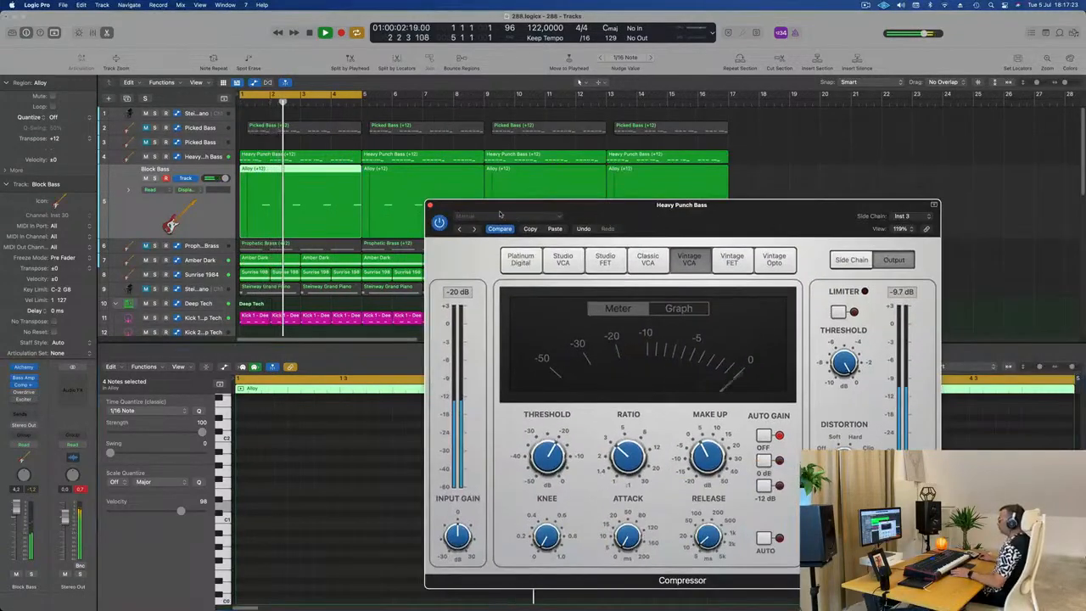
{"action": "left_click", "coordinate": [430, 205]}
Step: Sidechain the Steinway Grand Piano's compressor to Kick 1 - Deep Tech (Inst 3), with a shorter release and a higher ratio
{"action": "left_click", "coordinate": [207, 286]}
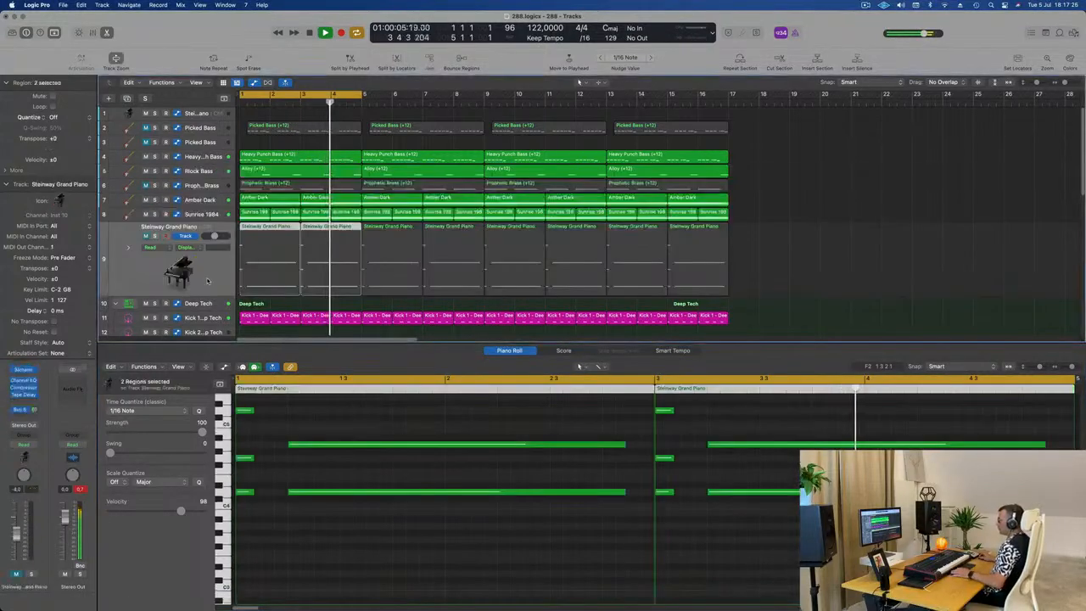
{"action": "left_click", "coordinate": [23, 387]}
{"action": "left_click", "coordinate": [815, 134]}
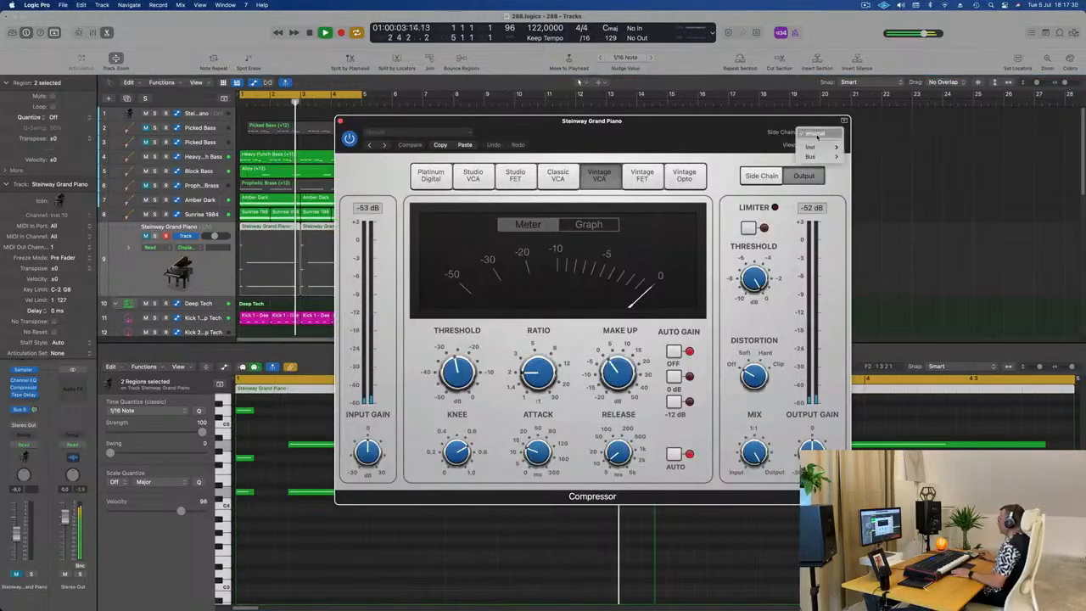
{"action": "mouse_move", "coordinate": [821, 149]}
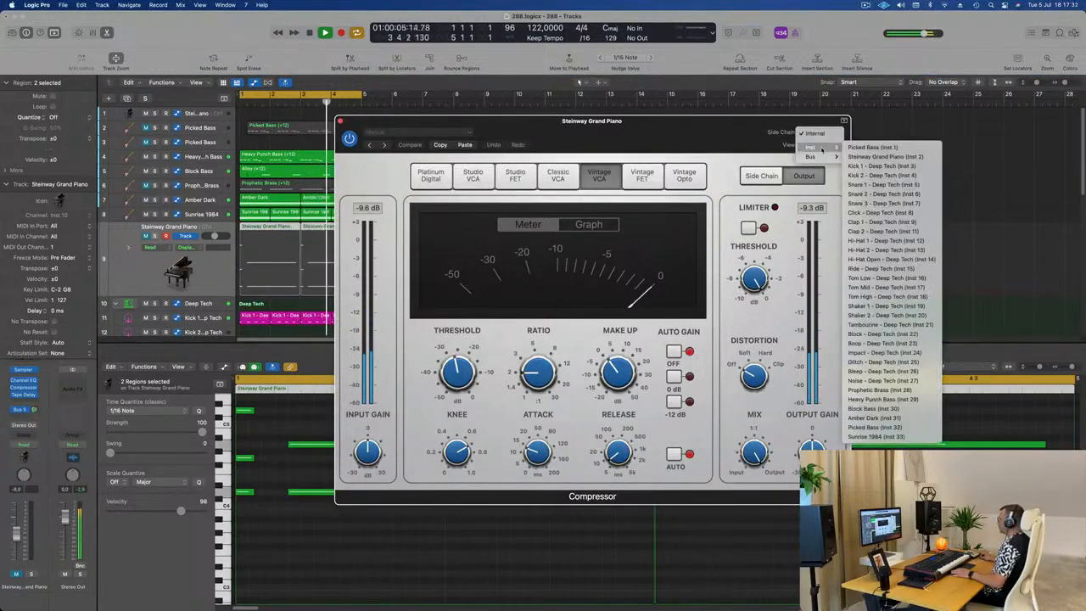
{"action": "left_click", "coordinate": [895, 166]}
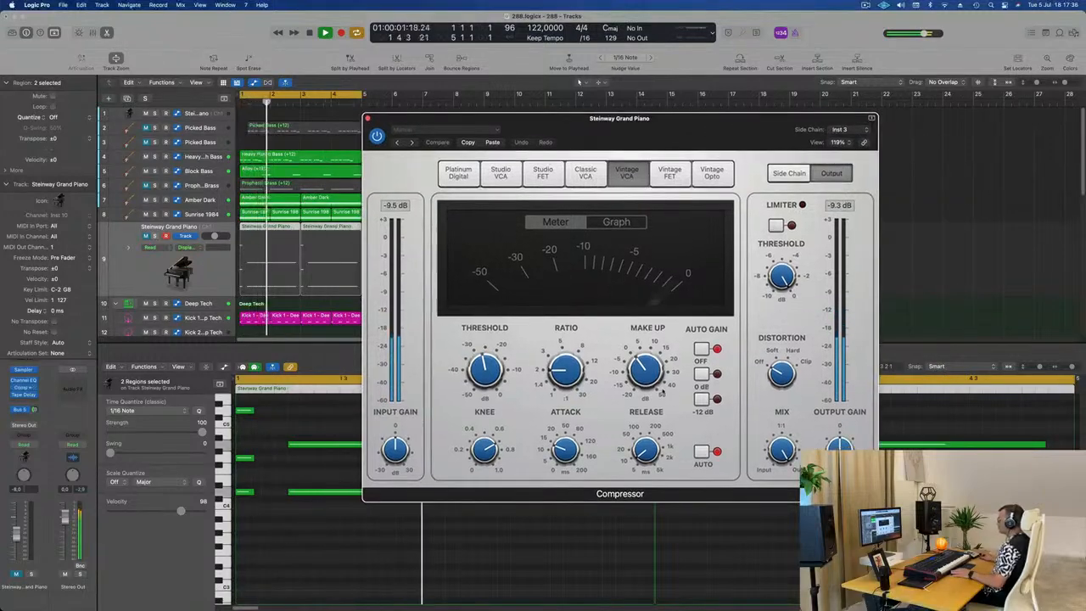
{"action": "left_click_drag", "start_coordinate": [636, 456], "coordinate": [636, 466]}
{"action": "left_click_drag", "start_coordinate": [560, 373], "coordinate": [561, 354]}
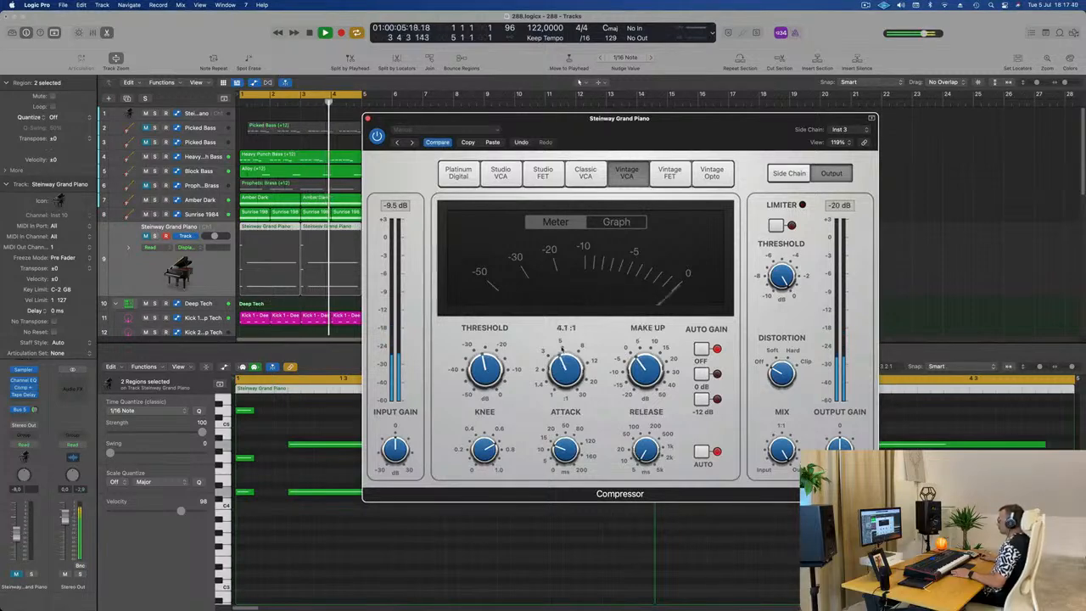
Step: Unmute the Steinway Grand Piano track to hear it in the loop, and close its compressor
{"action": "left_click", "coordinate": [16, 574]}
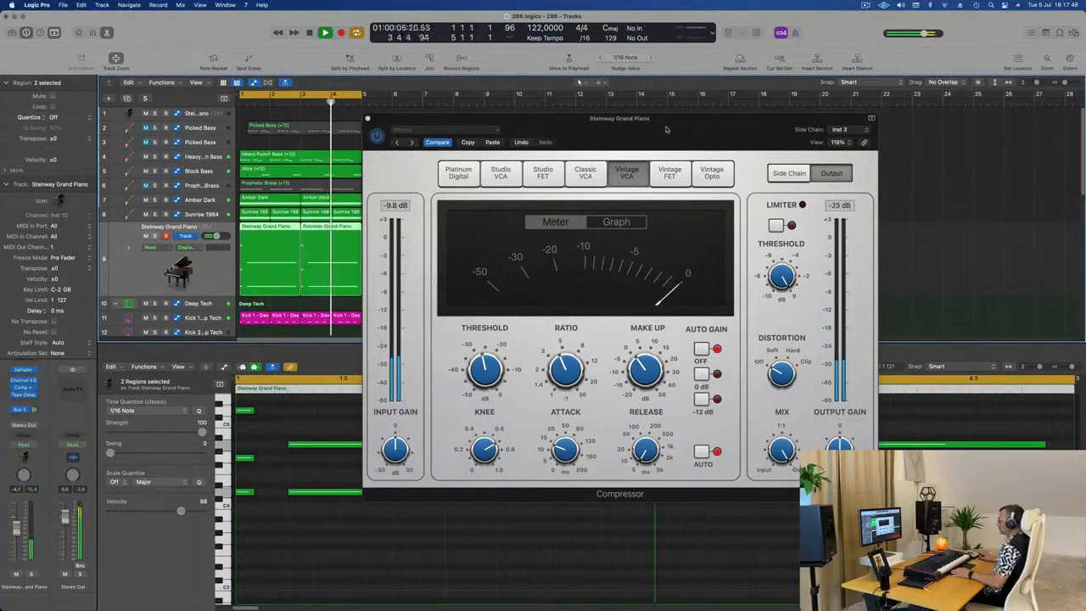
{"action": "left_click_drag", "start_coordinate": [544, 124], "coordinate": [516, 130]}
{"action": "left_click", "coordinate": [557, 240]}
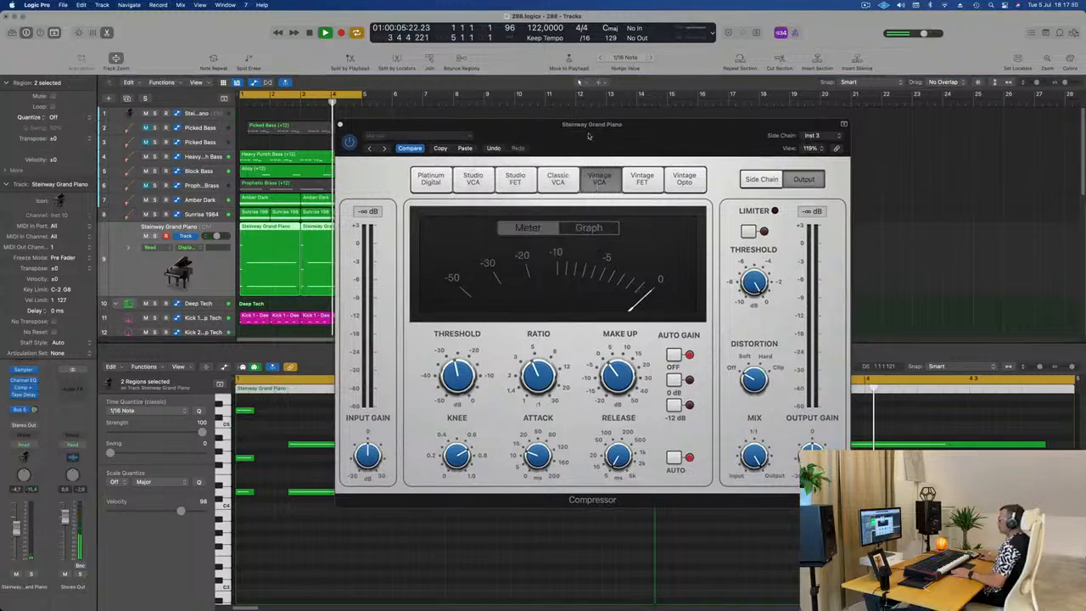
{"action": "left_click", "coordinate": [339, 125]}
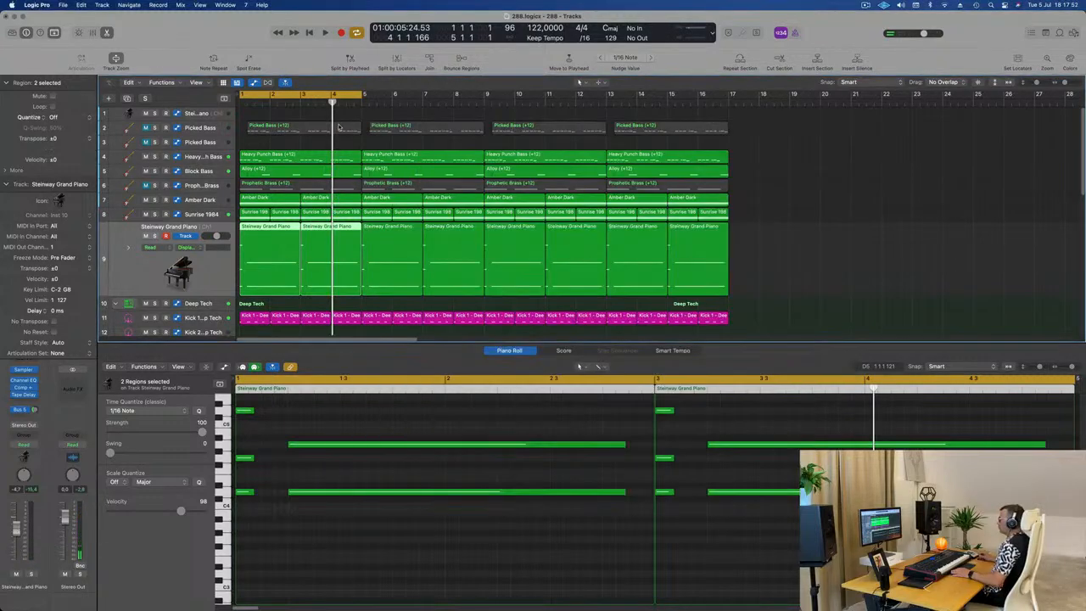
{"action": "left_click", "coordinate": [766, 177]}
{"action": "key", "text": "space"}
Step: Open the audio device settings in the preferences
{"action": "left_click", "coordinate": [12, 5]}
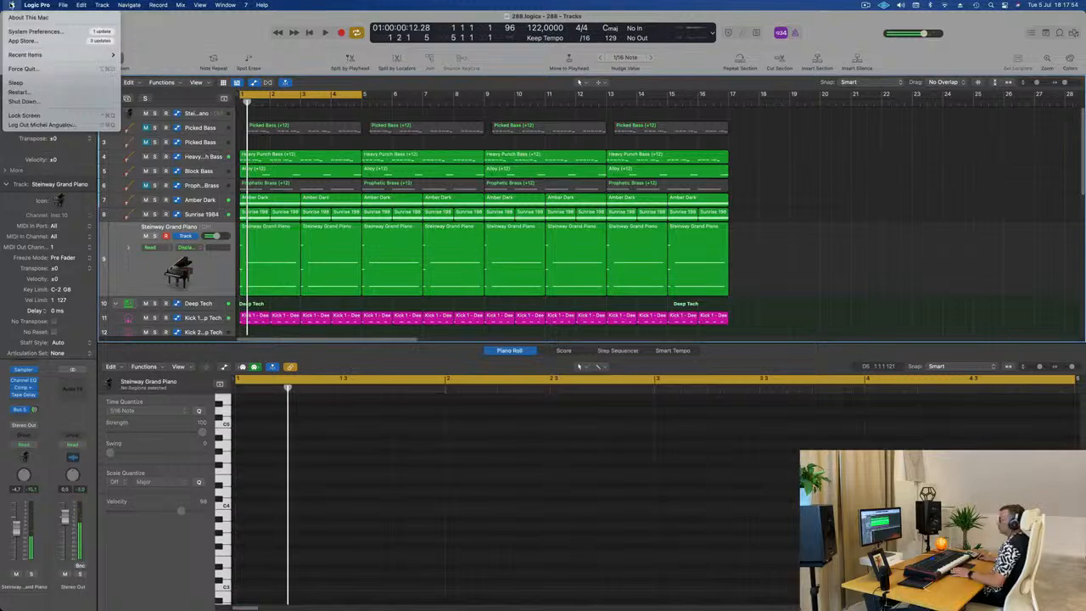
{"action": "mouse_move", "coordinate": [32, 56]}
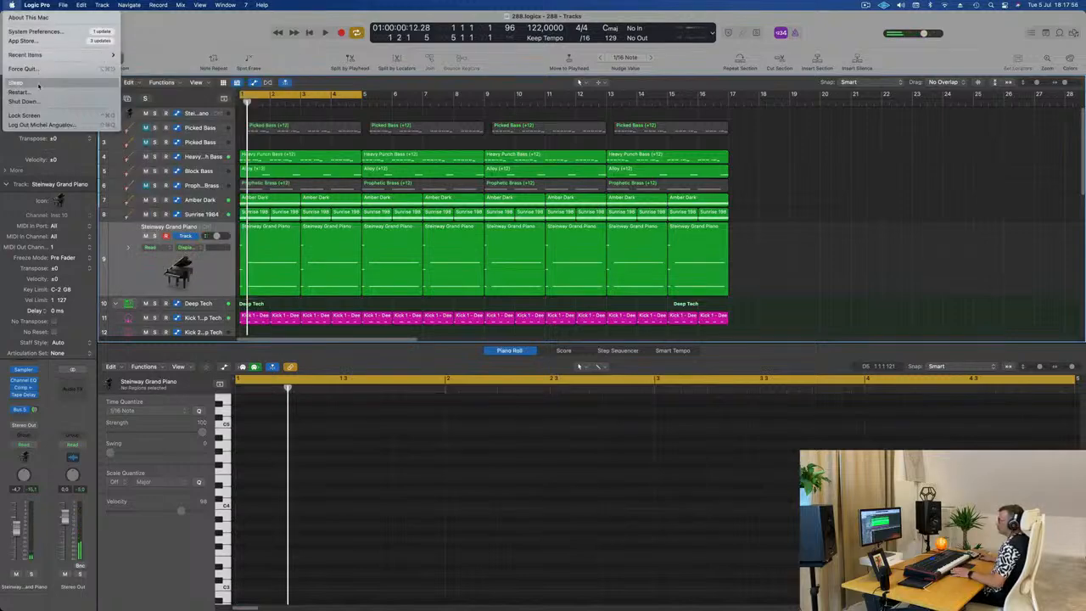
{"action": "mouse_move", "coordinate": [35, 5]}
{"action": "mouse_move", "coordinate": [50, 32]}
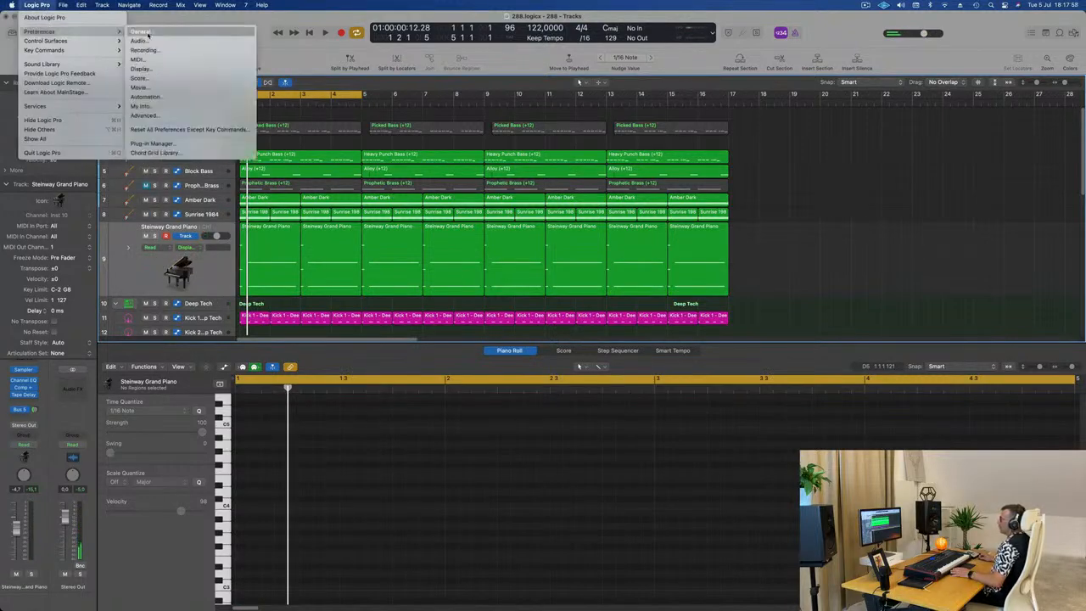
{"action": "left_click", "coordinate": [141, 32]}
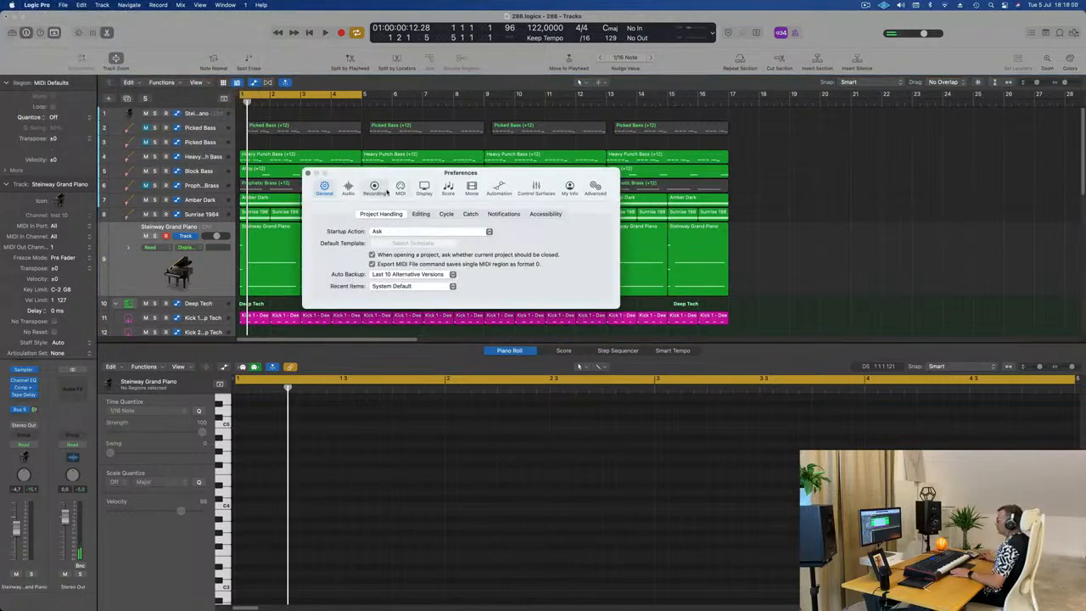
{"action": "left_click", "coordinate": [588, 189]}
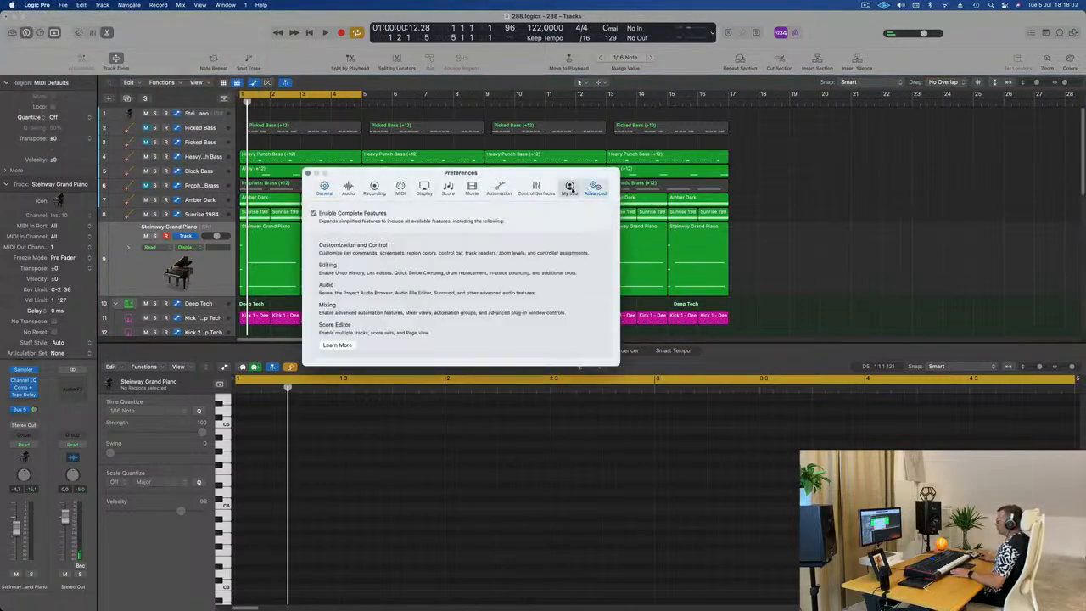
{"action": "left_click", "coordinate": [571, 190]}
{"action": "left_click", "coordinate": [536, 188]}
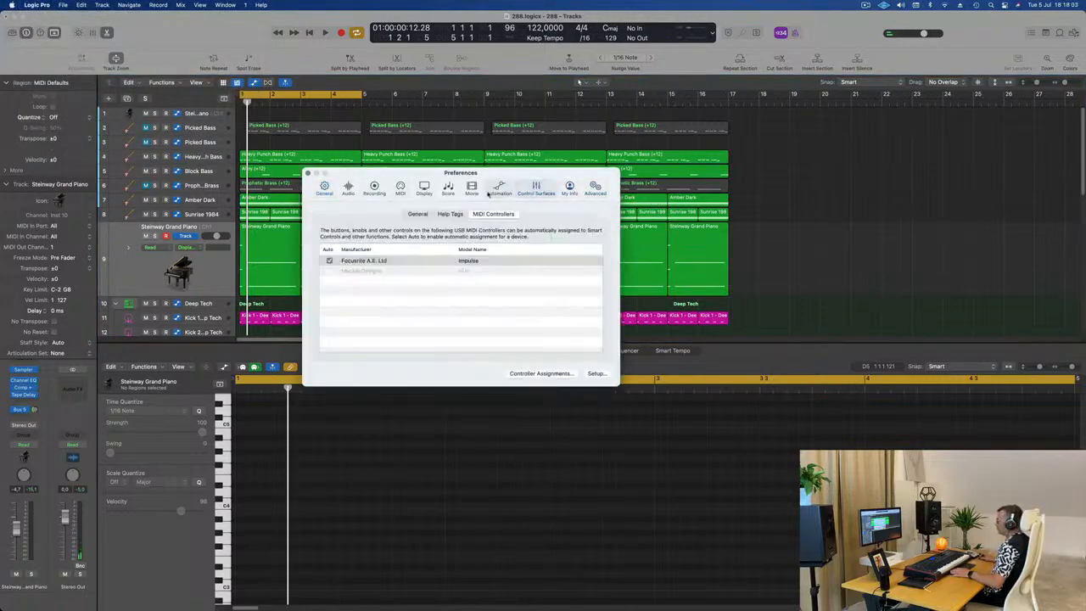
{"action": "left_click", "coordinate": [501, 190]}
{"action": "left_click", "coordinate": [348, 187]}
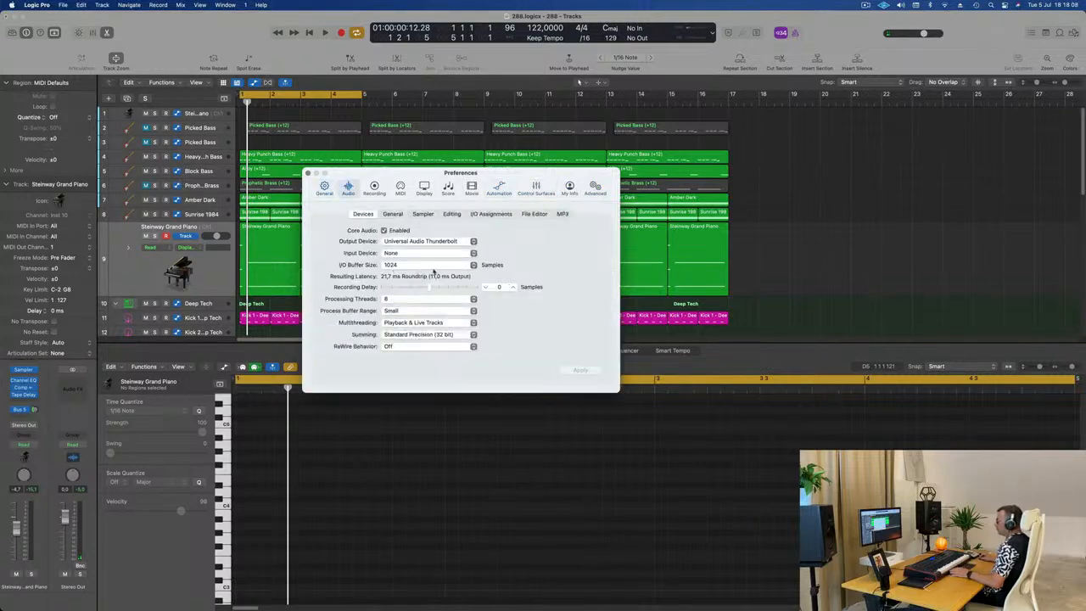
Step: Set the Process Buffer Range to Medium and Multithreading to Playback Tracks, apply the changes and close the preferences
{"action": "left_click", "coordinate": [434, 270]}
{"action": "left_click", "coordinate": [550, 261]}
{"action": "left_click", "coordinate": [422, 312]}
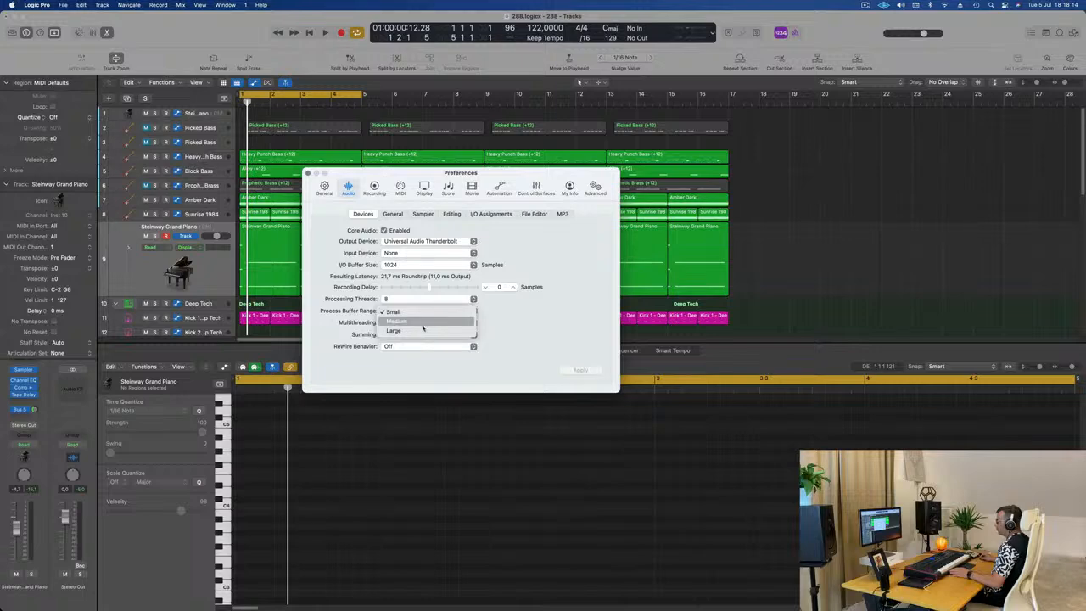
{"action": "left_click", "coordinate": [424, 327]}
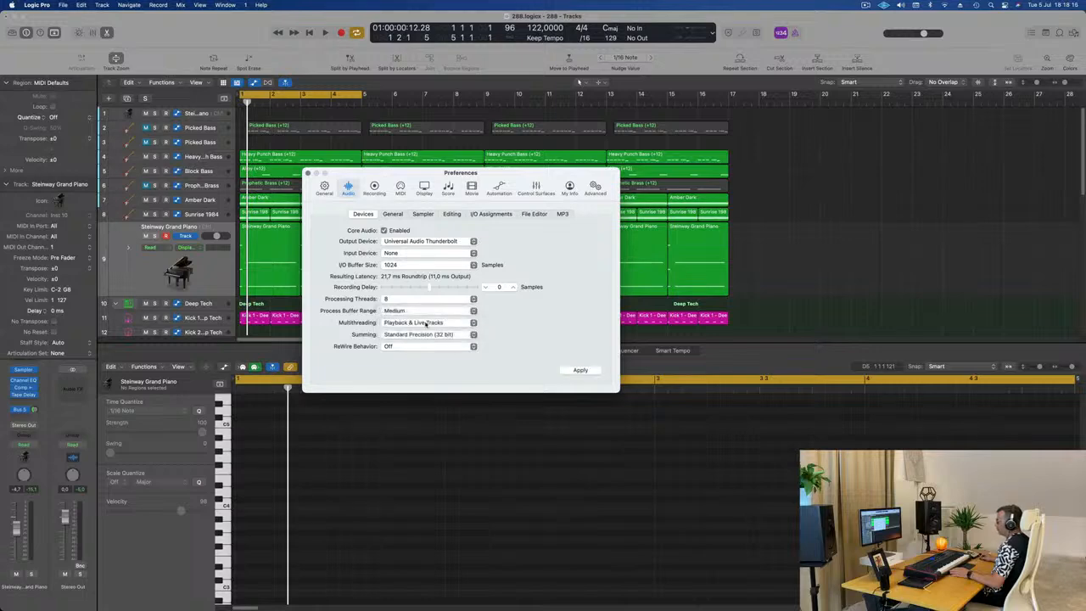
{"action": "left_click", "coordinate": [426, 324]}
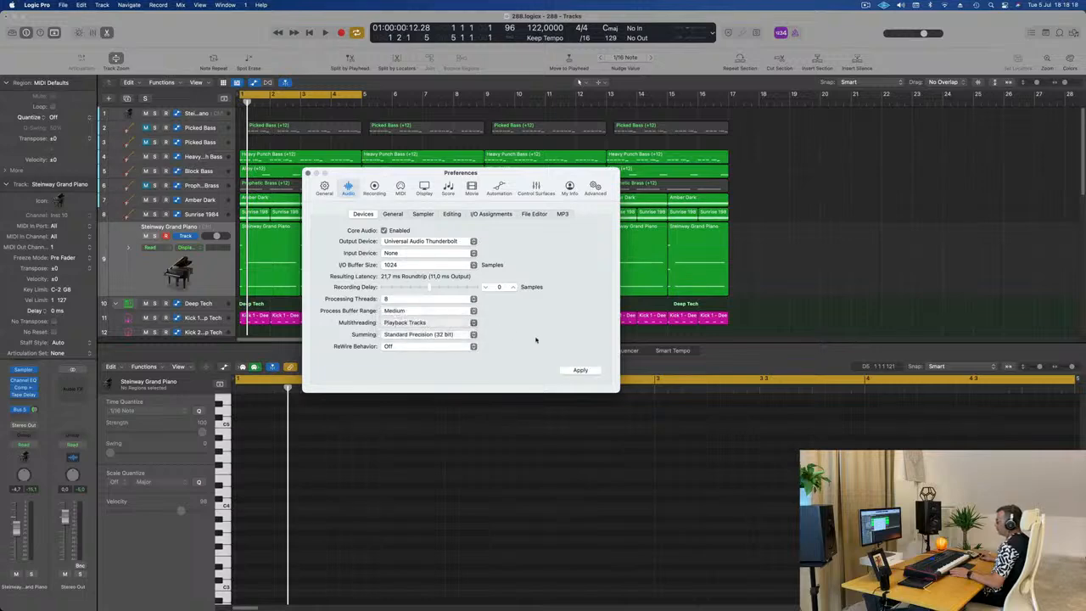
{"action": "key", "text": "space"}
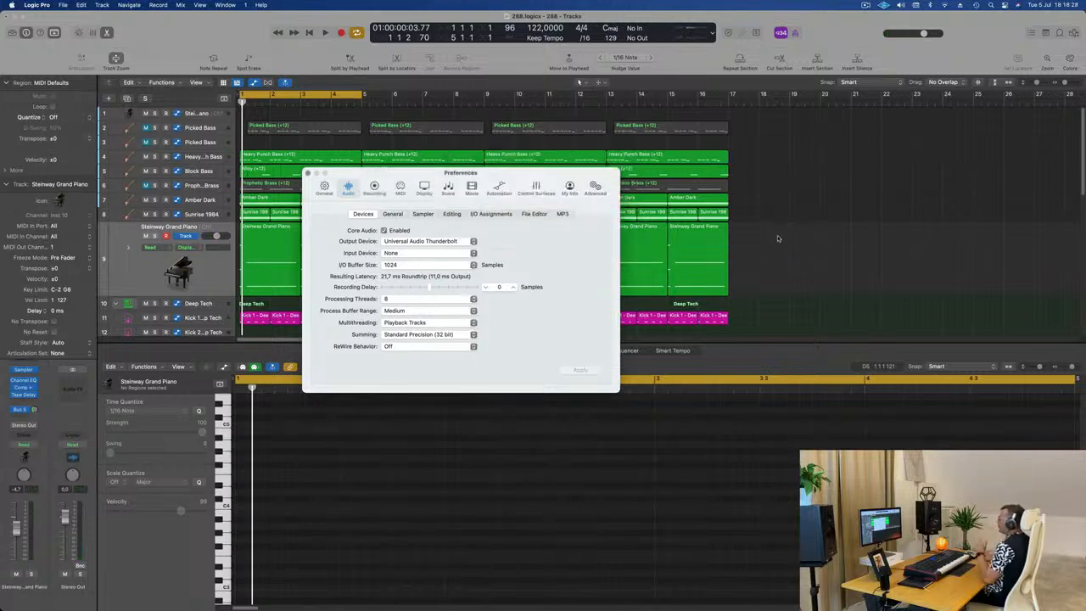
{"action": "left_click", "coordinate": [263, 170]}
{"action": "left_click", "coordinate": [307, 173]}
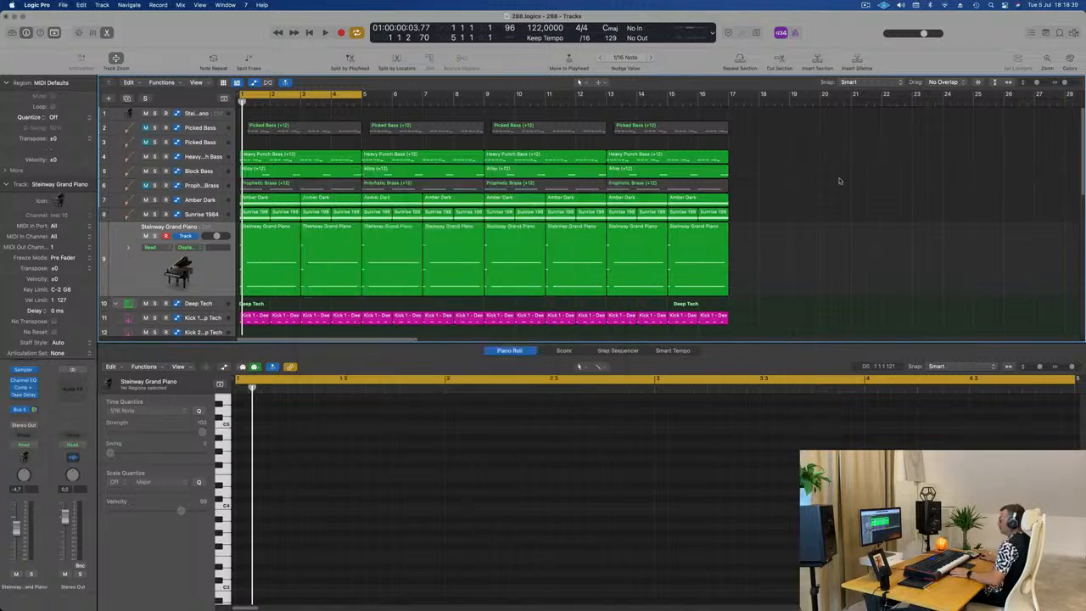
Step: Play the loop from the start several times to check that playback runs with the new audio settings
{"action": "key", "text": "space"}
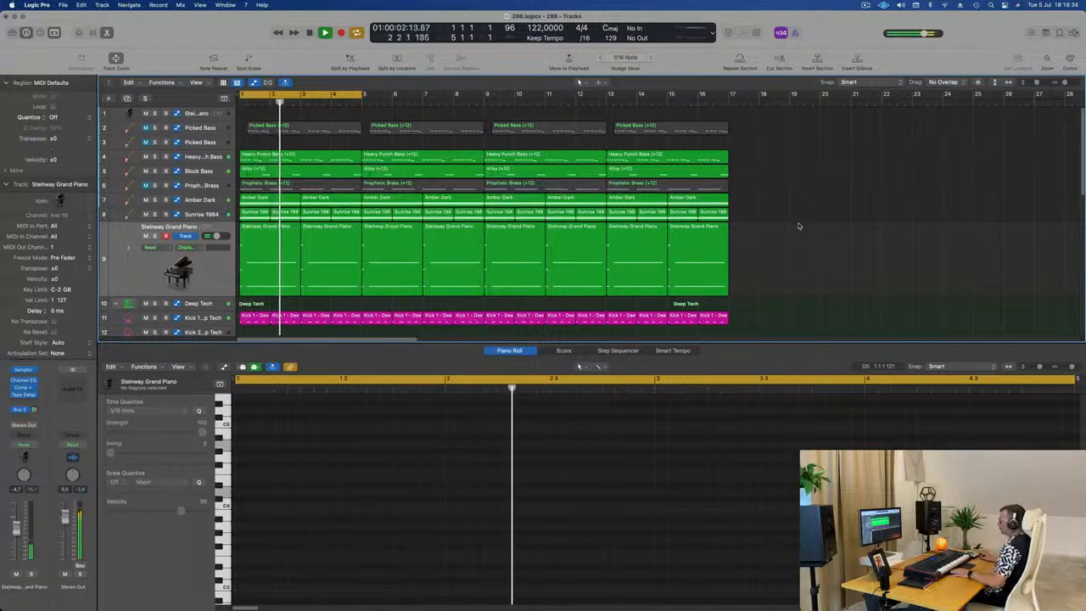
{"action": "key", "text": "Return"}
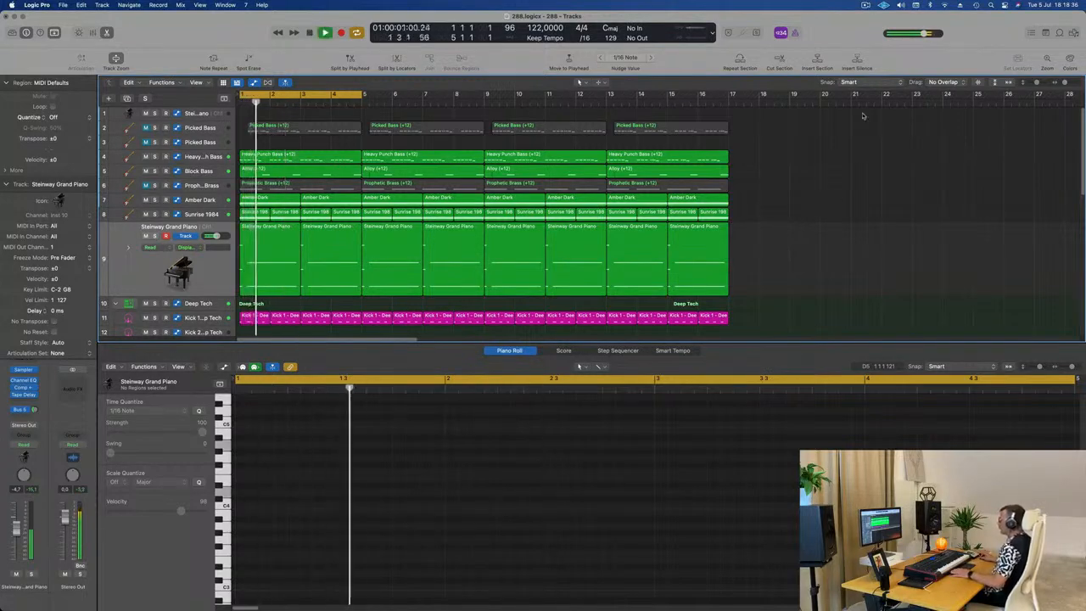
{"action": "key", "text": "space"}
{"action": "left_click", "coordinate": [866, 5]}
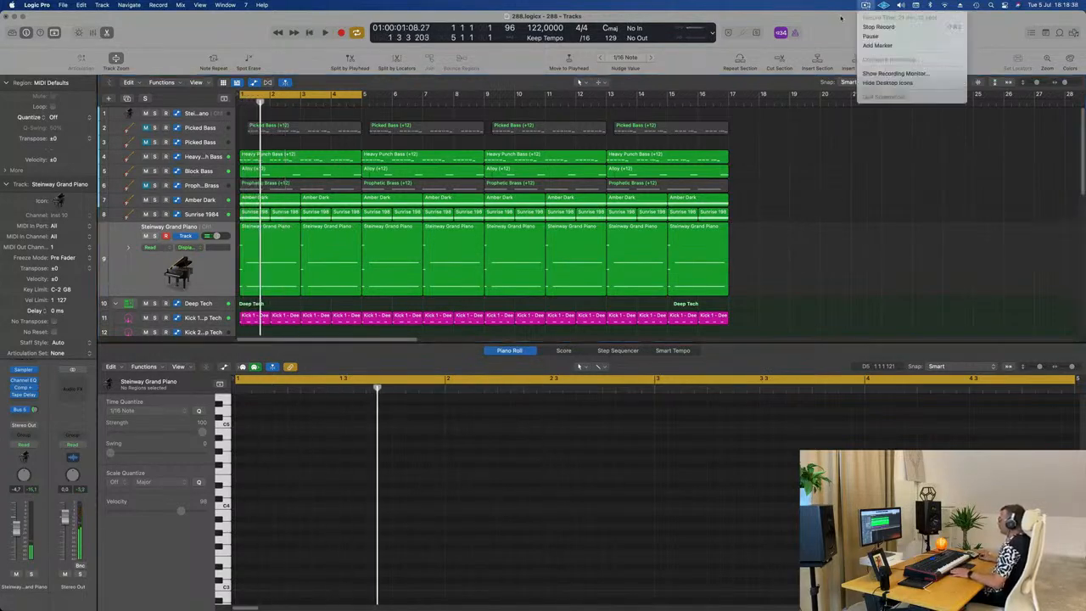
{"action": "left_click", "coordinate": [829, 248]}
{"action": "key", "text": "space"}
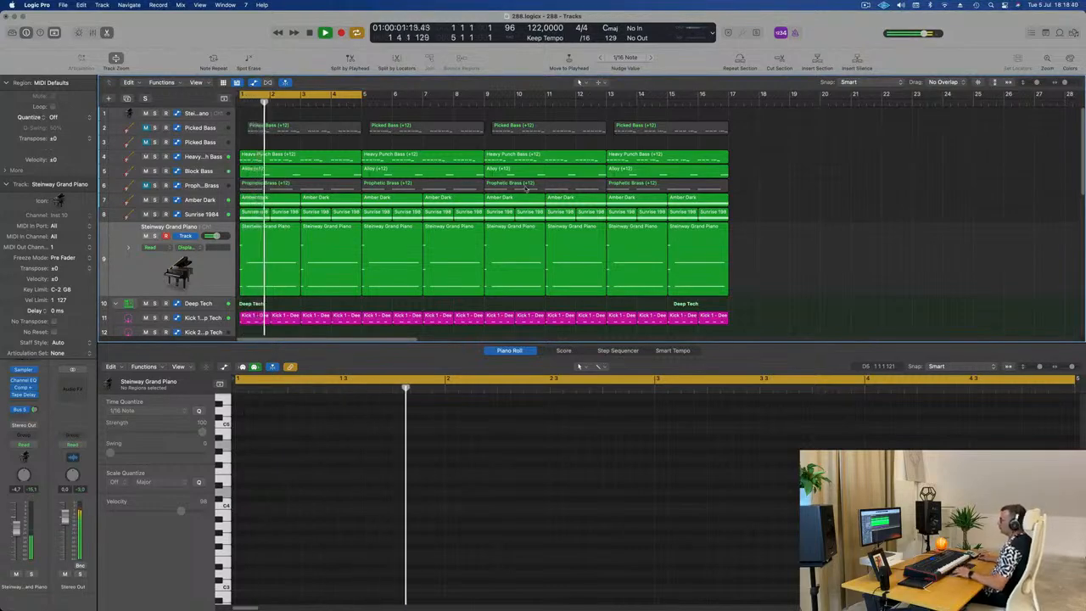
{"action": "scroll", "coordinate": [525, 189], "scroll_direction": "up", "scroll_amount": 5}
{"action": "scroll", "coordinate": [526, 188], "scroll_direction": "down", "scroll_amount": 7}
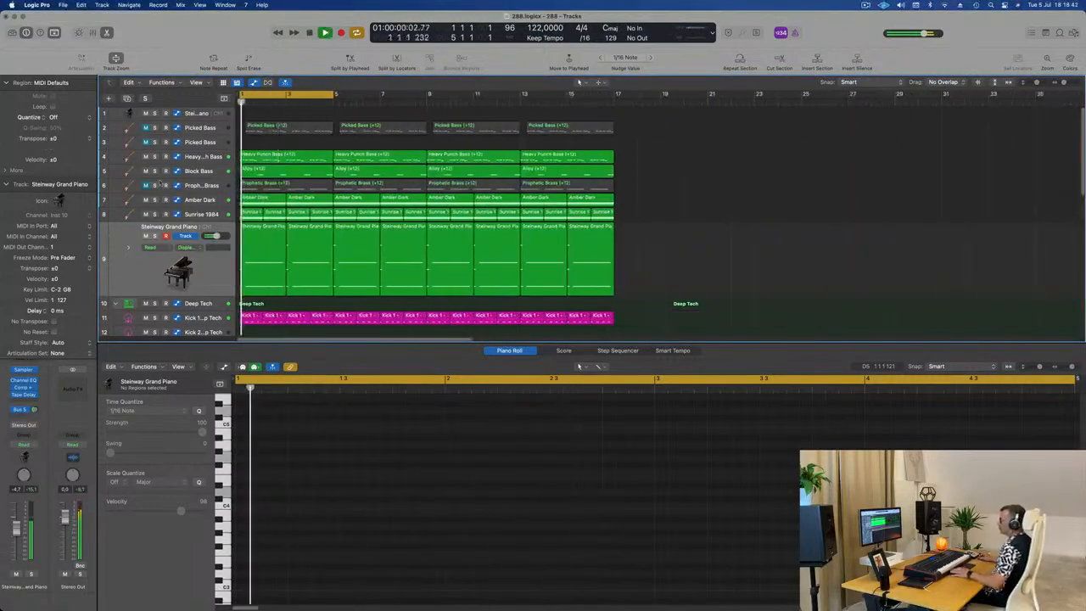
{"action": "key", "text": "space"}
{"action": "key", "text": "space"}
Step: Unmute the Prophetic Brass track, solo it briefly and select it
{"action": "left_click", "coordinate": [147, 186]}
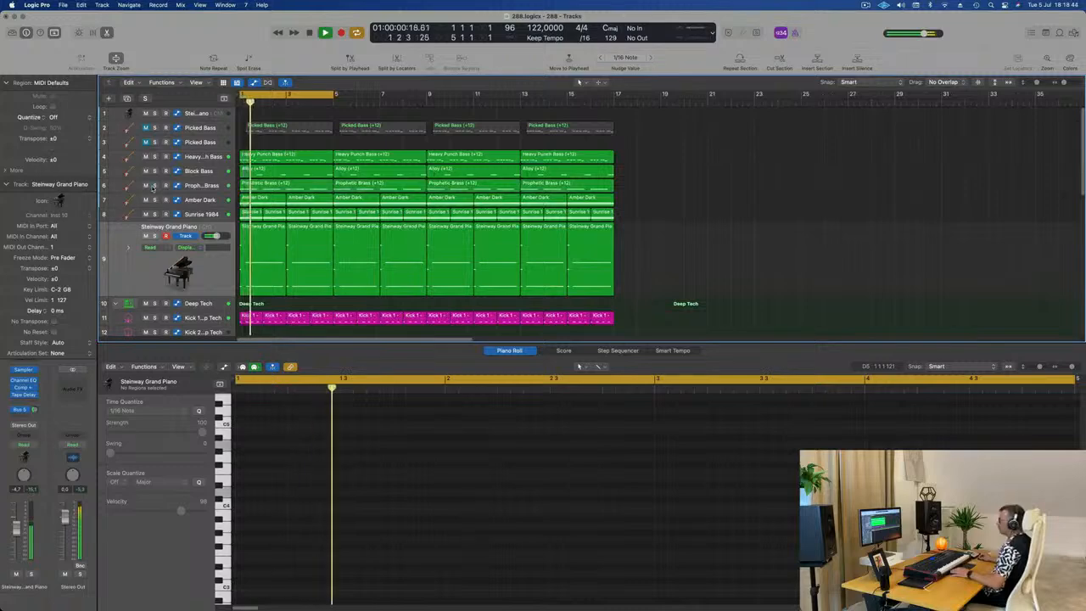
{"action": "left_click", "coordinate": [154, 185]}
{"action": "left_click", "coordinate": [155, 185]}
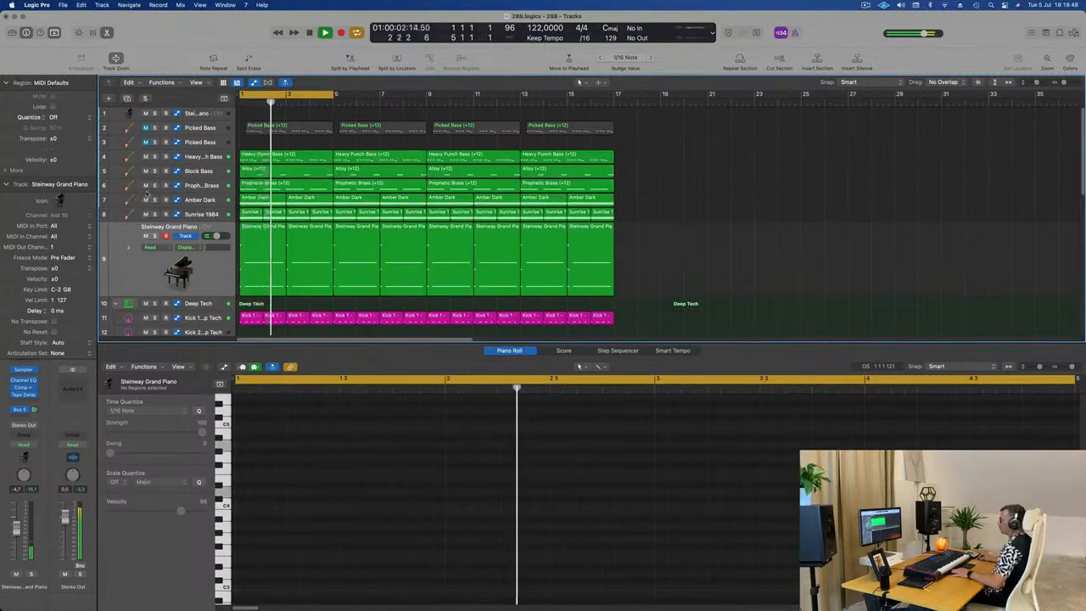
{"action": "left_click", "coordinate": [192, 187]}
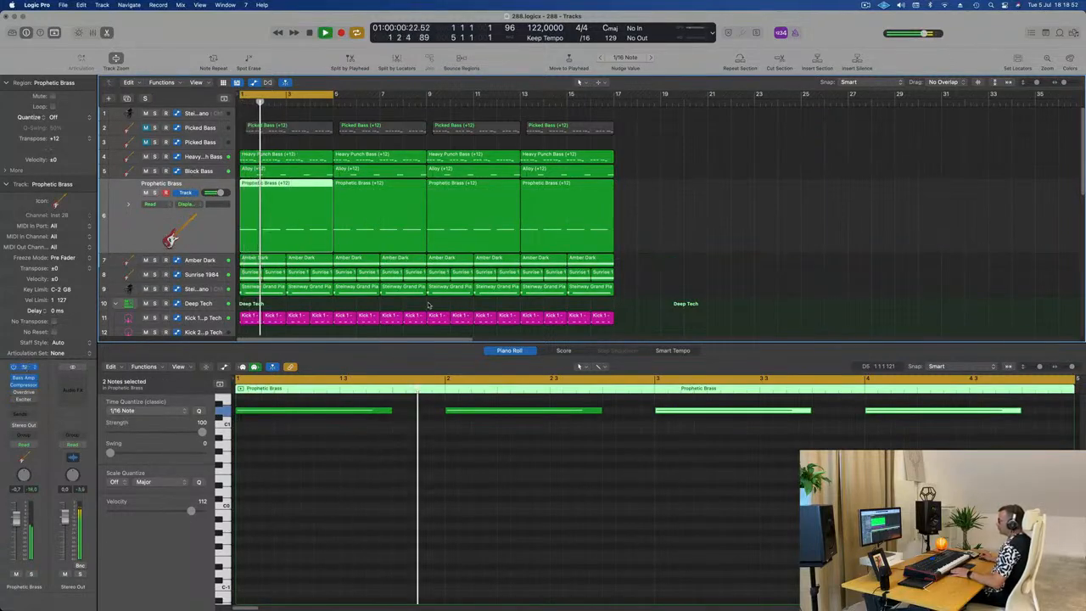
Step: Play the loop while trying the Warm Decay and Wow Decay snapshots of Prophetic Brass and adjusting its LP Cutoff
{"action": "key", "text": "space"}
{"action": "left_click", "coordinate": [439, 401]}
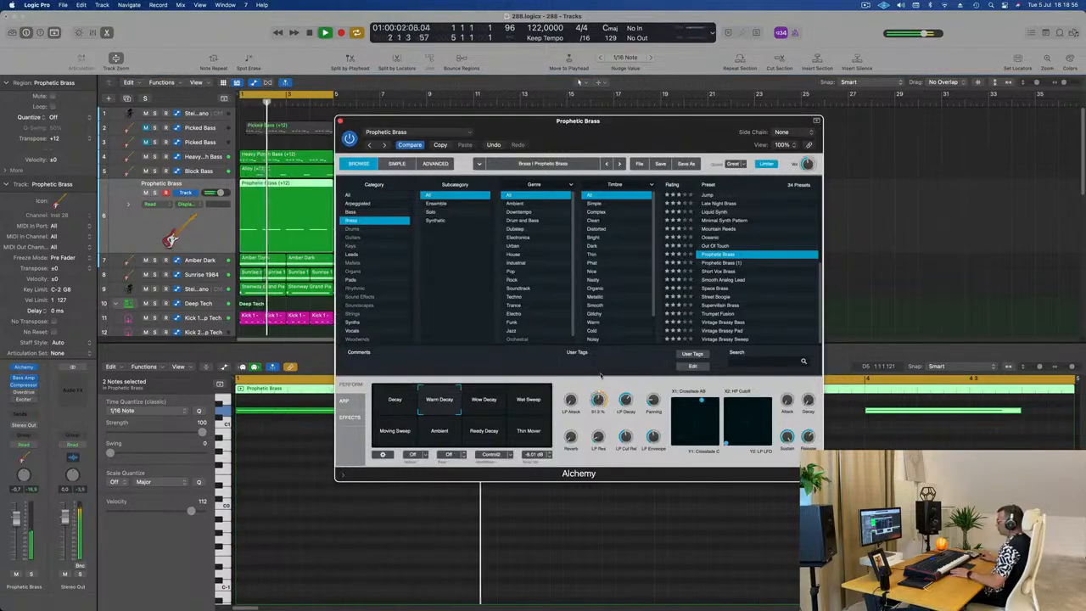
{"action": "left_click", "coordinate": [489, 404]}
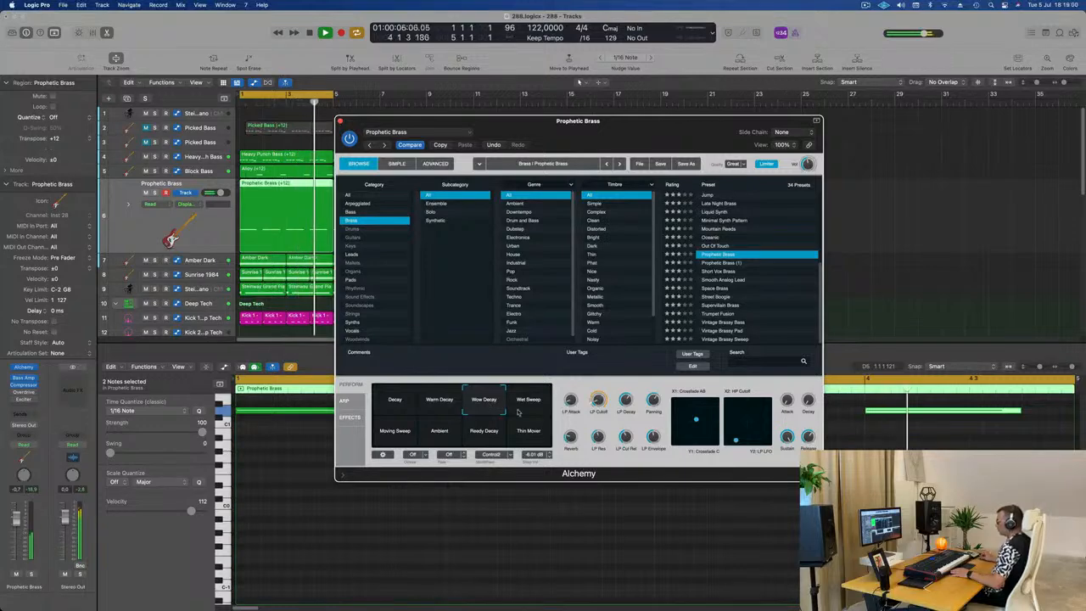
{"action": "left_click_drag", "start_coordinate": [600, 383], "coordinate": [601, 399]}
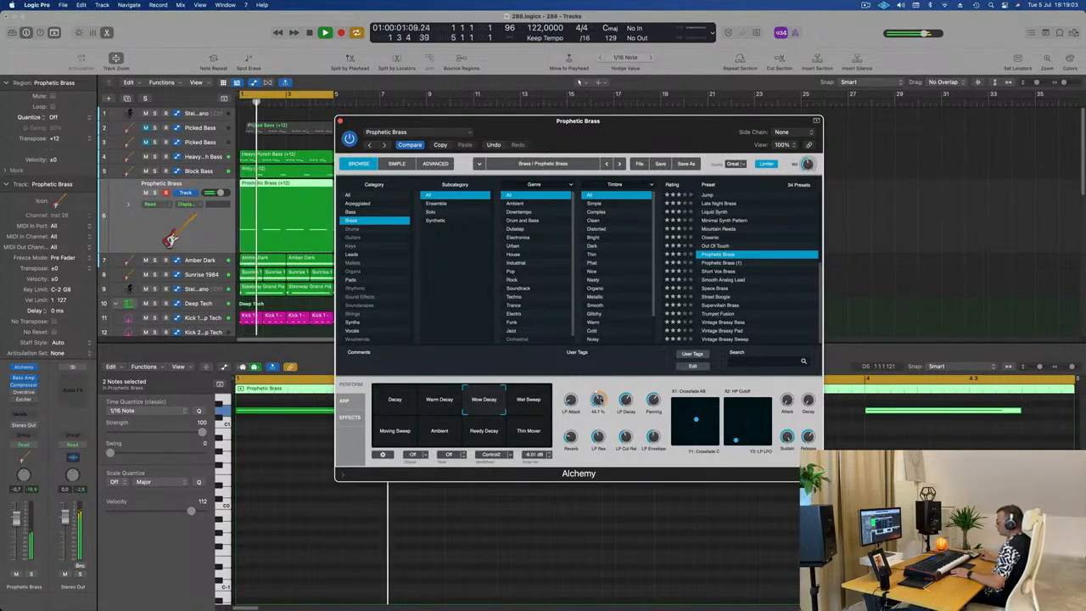
Step: Try the Smooth Analog Lead preset with its Unison, Harmony 1 and Harmony 2 snapshots, and the Street Boogie preset
{"action": "left_click", "coordinate": [720, 279]}
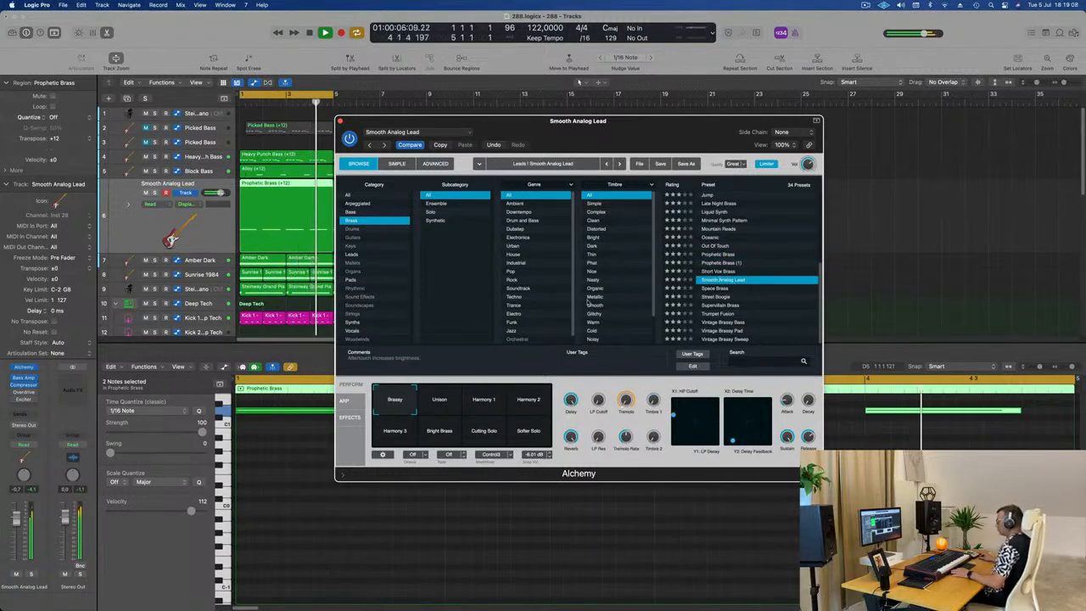
{"action": "left_click", "coordinate": [439, 402]}
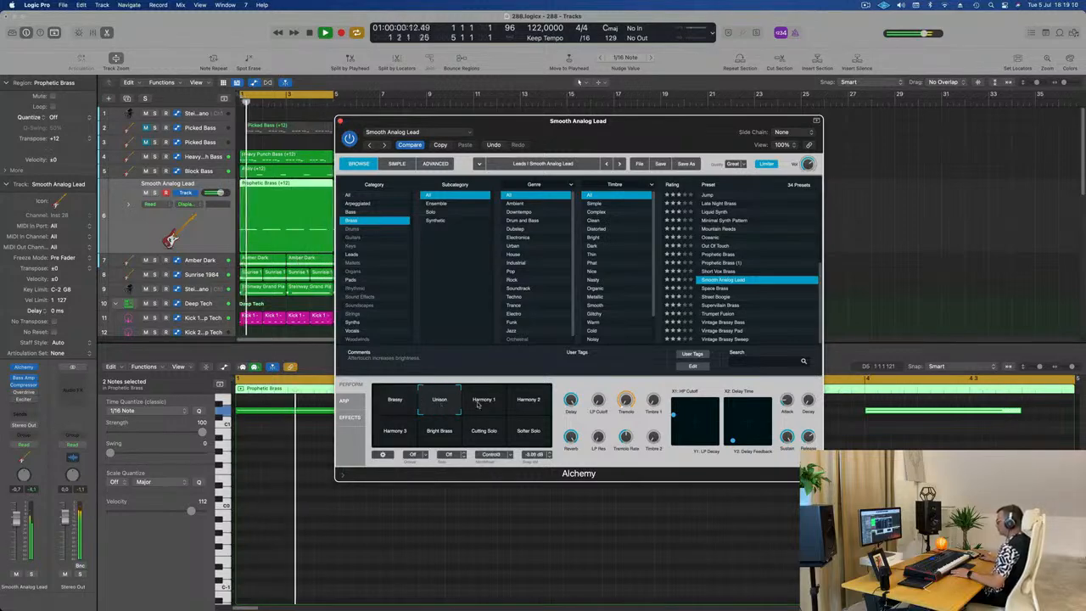
{"action": "left_click", "coordinate": [477, 405]}
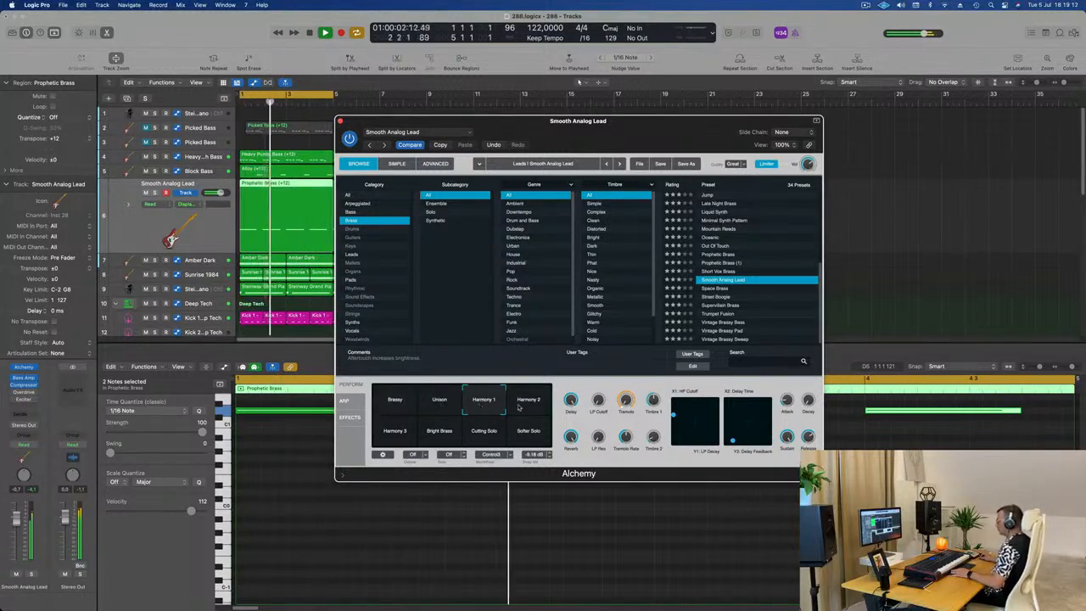
{"action": "left_click", "coordinate": [520, 406]}
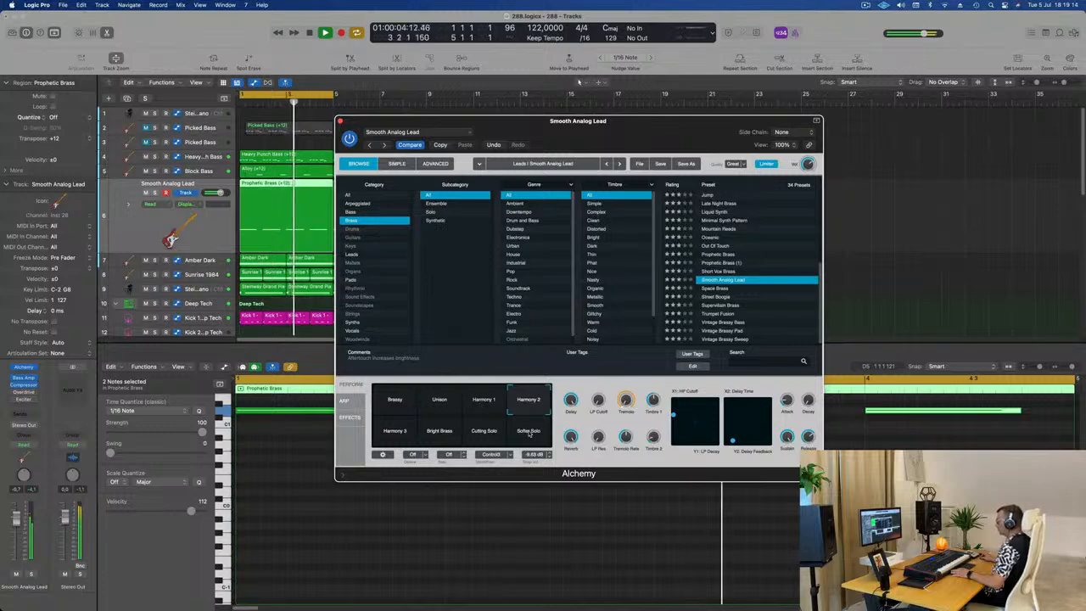
{"action": "left_click", "coordinate": [710, 297]}
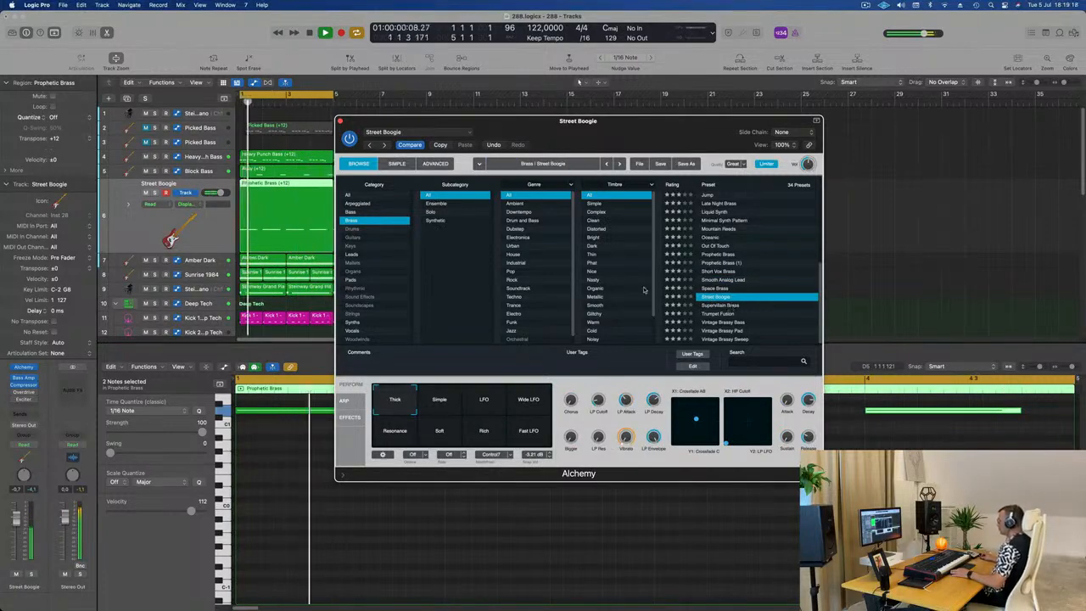
Step: Load the Supervillain Brass preset and audition its Breath Ticking Pad, Horn Evolving Atmosphere and Ticking Synth snapshots during playback
{"action": "left_click", "coordinate": [780, 304]}
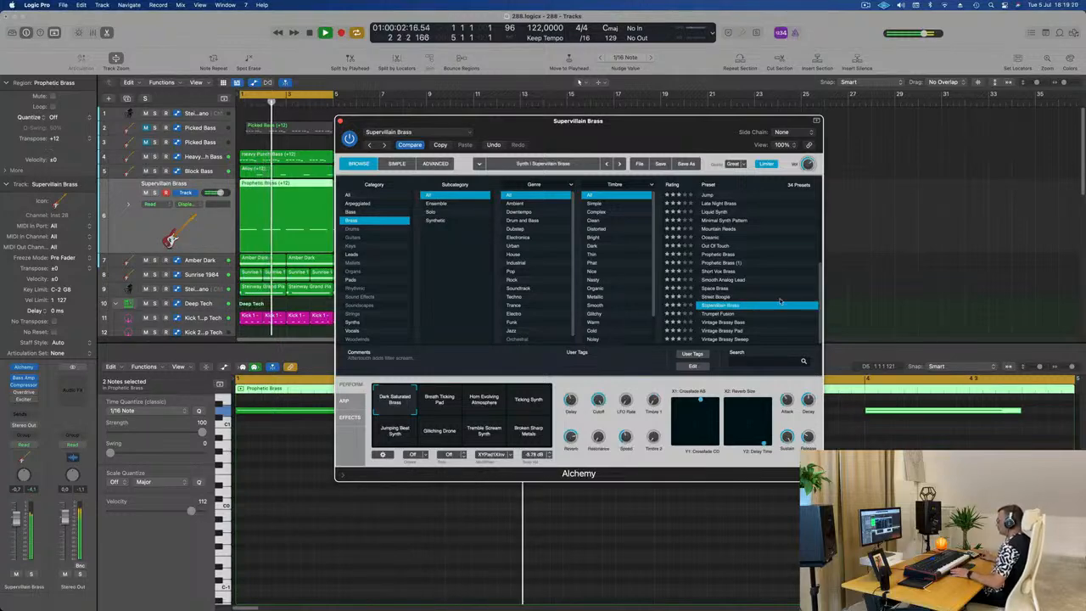
{"action": "left_click_drag", "start_coordinate": [581, 127], "coordinate": [690, 122]}
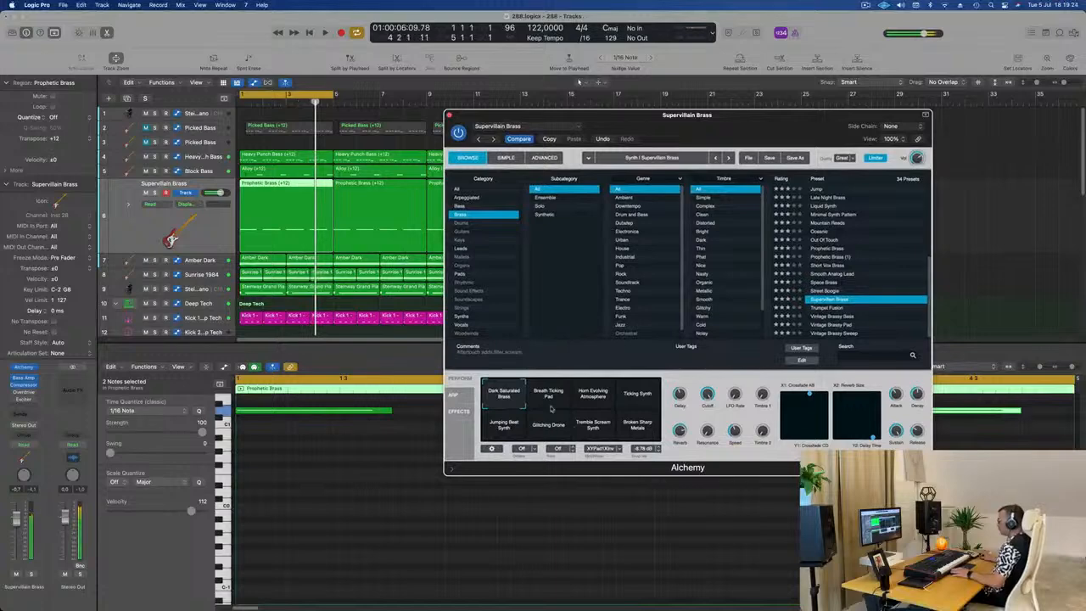
{"action": "key", "text": "space"}
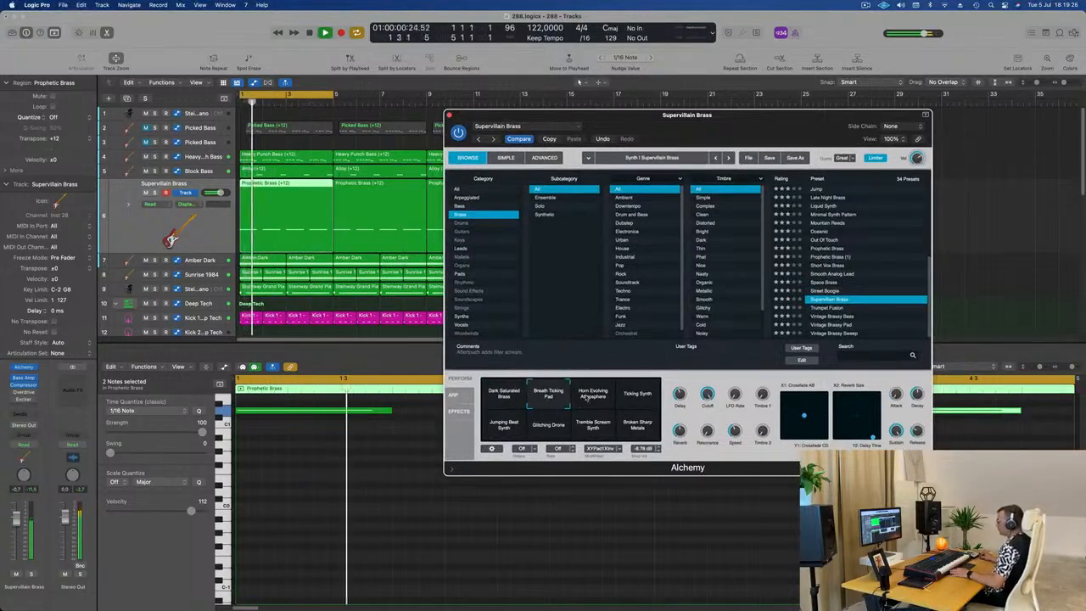
{"action": "left_click", "coordinate": [587, 396]}
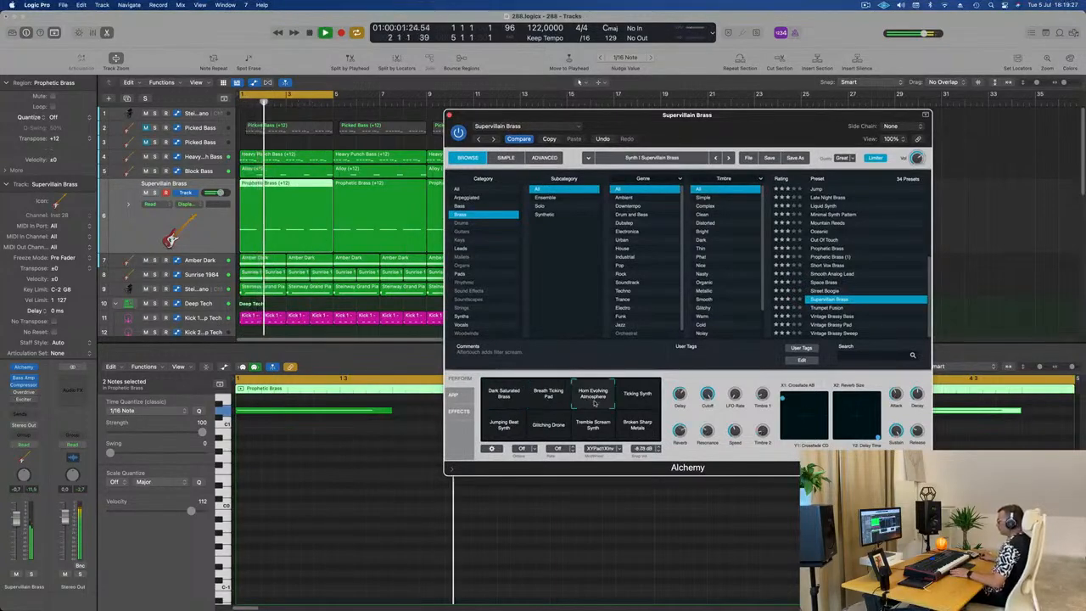
{"action": "left_click", "coordinate": [647, 405]}
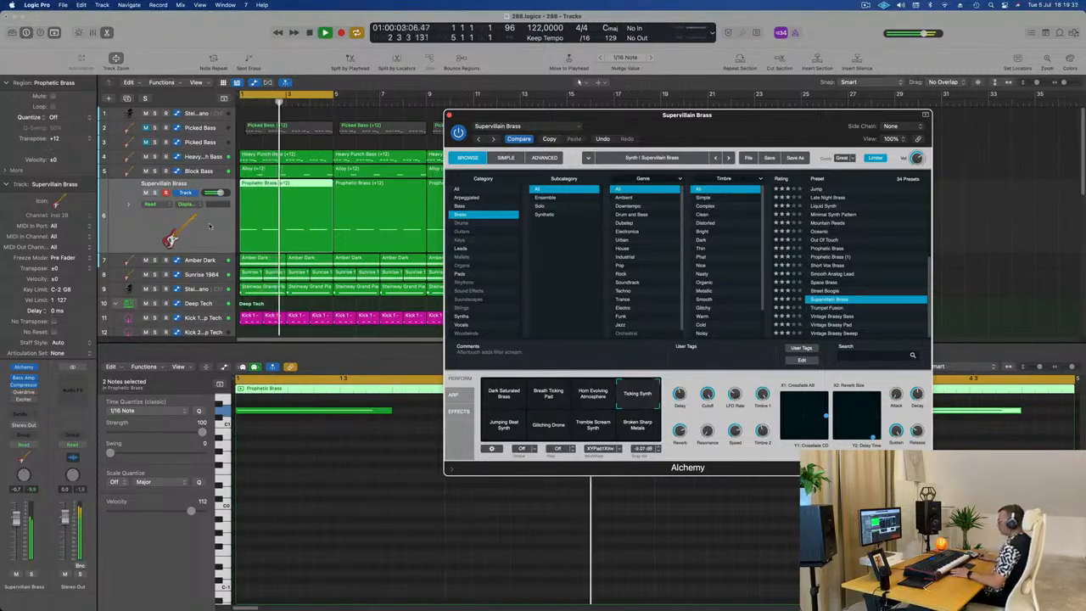
Step: Lower the Supervillain Brass track's volume during playback, and compare the Jumping Beat Synth snapshot before returning to Ticking Synth
{"action": "left_click", "coordinate": [205, 227]}
{"action": "key", "text": "space"}
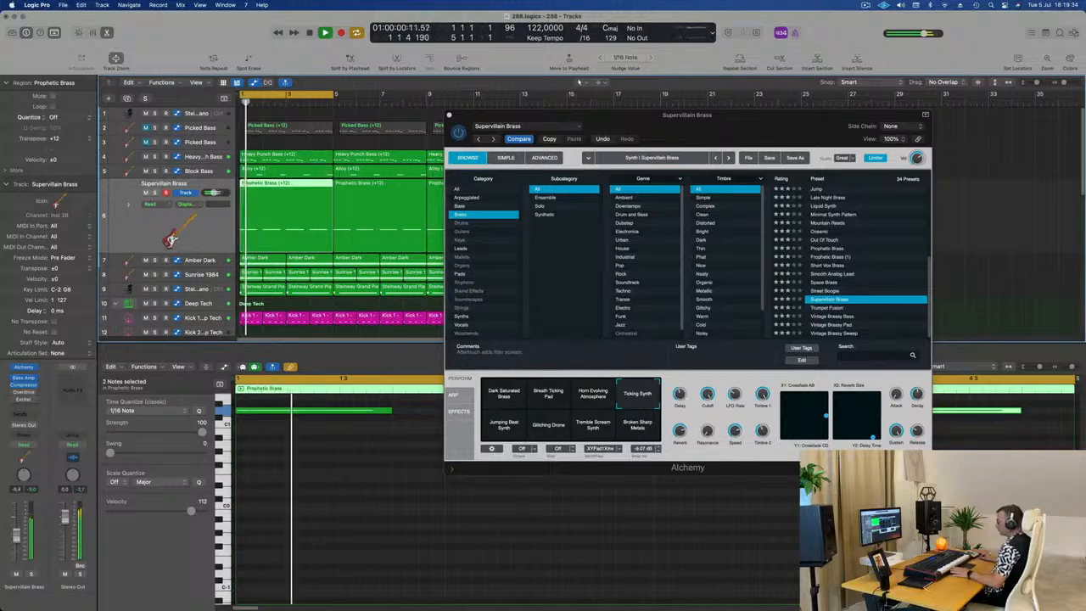
{"action": "key", "text": "space"}
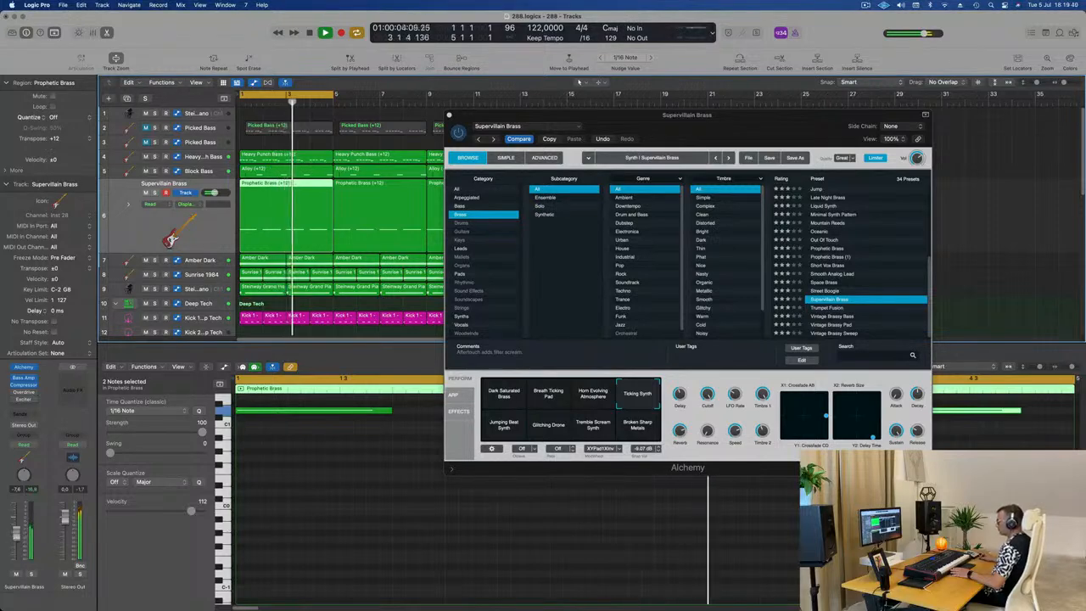
{"action": "left_click", "coordinate": [503, 427]}
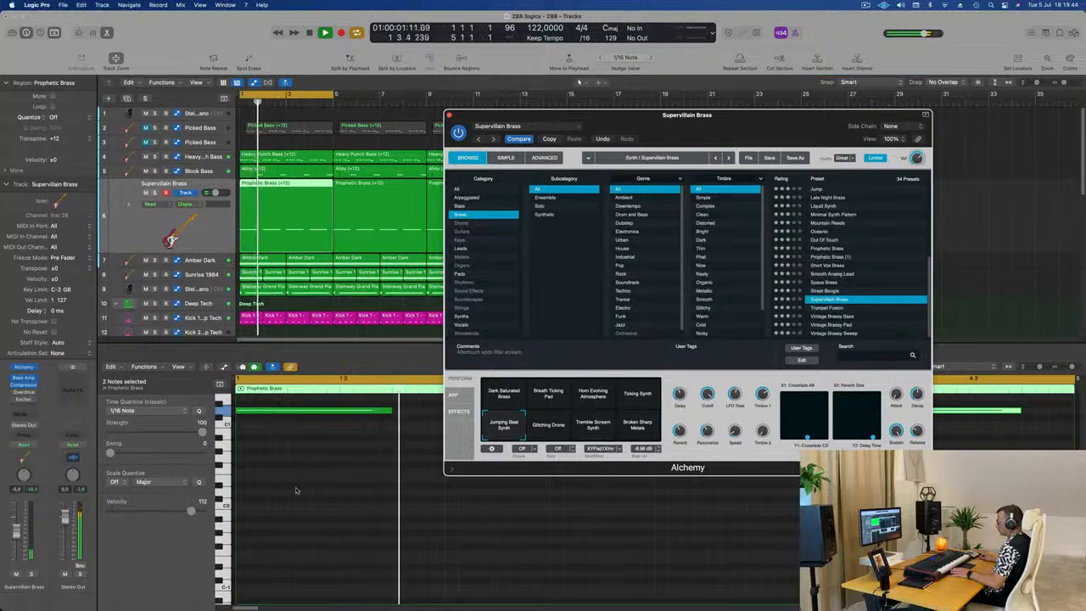
{"action": "left_click", "coordinate": [645, 397]}
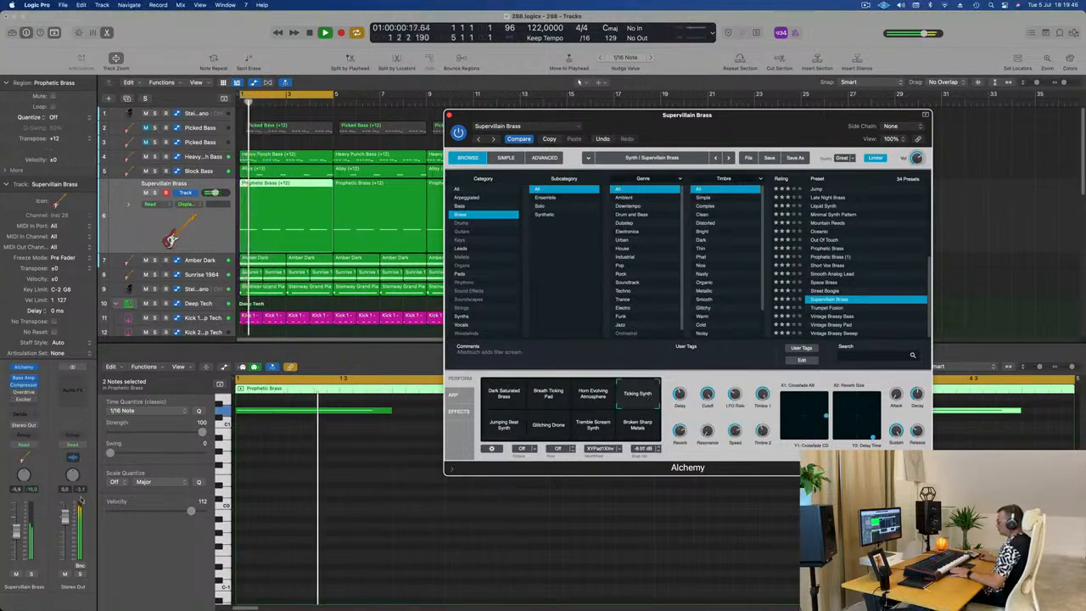
Step: Compare the Supervillain Brass track soloed and within the full mix during playback
{"action": "left_click_drag", "start_coordinate": [744, 133], "coordinate": [667, 155]}
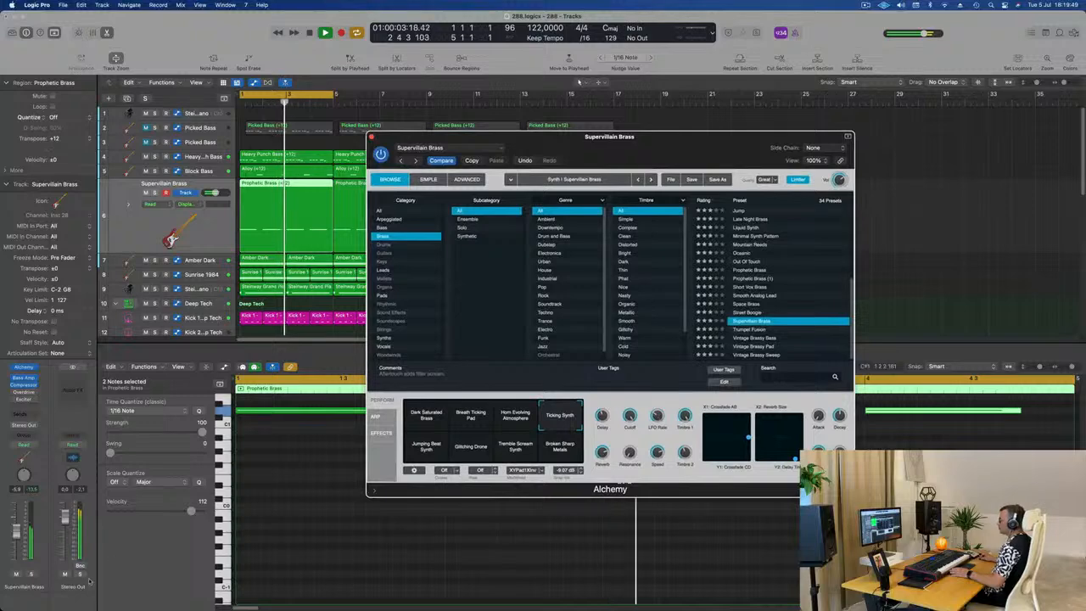
{"action": "left_click", "coordinate": [31, 575]}
{"action": "key", "text": "space"}
{"action": "left_click", "coordinate": [31, 574]}
{"action": "key", "text": "space"}
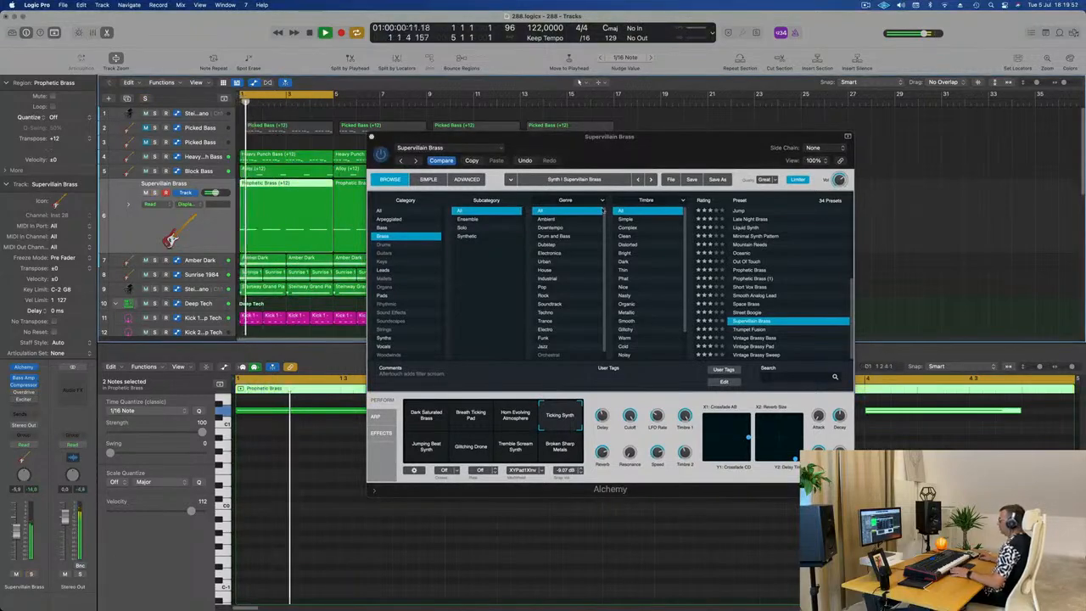
Step: Lower the Supervillain Brass track's volume slightly and close its Alchemy window
{"action": "left_click_drag", "start_coordinate": [615, 149], "coordinate": [580, 211]}
{"action": "left_click_drag", "start_coordinate": [20, 535], "coordinate": [18, 538]}
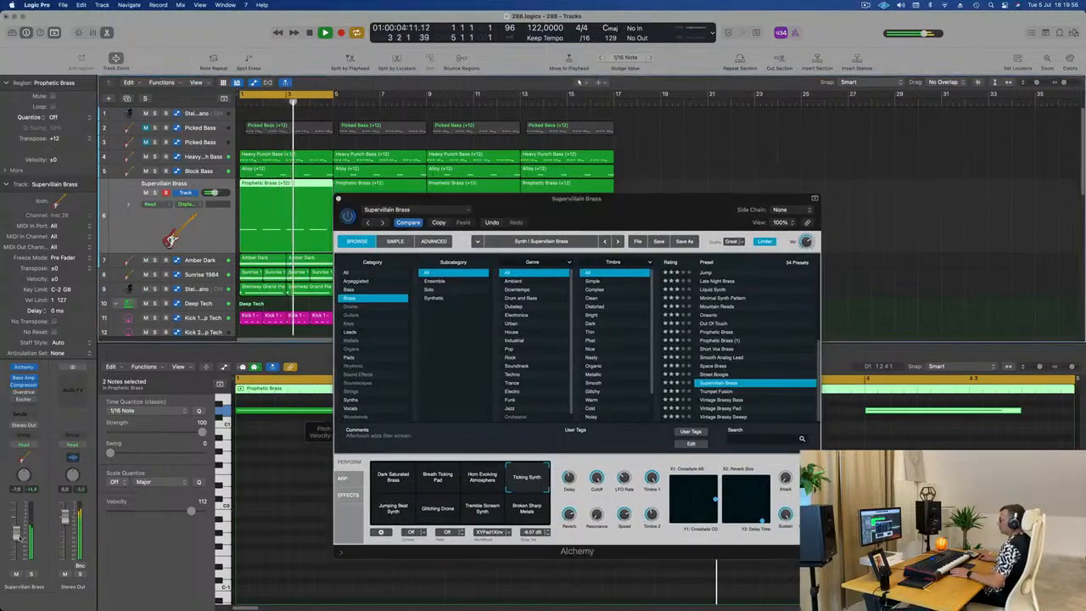
{"action": "left_click", "coordinate": [338, 198]}
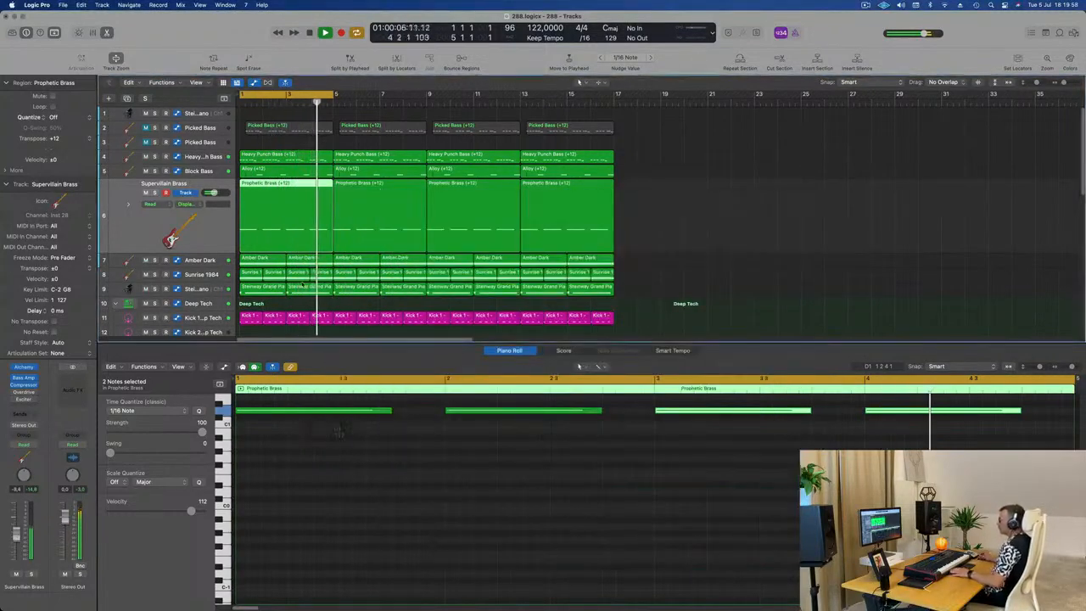
Step: Solo the Sunrise 1984 track briefly and open the arpeggiator settings of its Alchemy instrument
{"action": "left_click", "coordinate": [204, 278]}
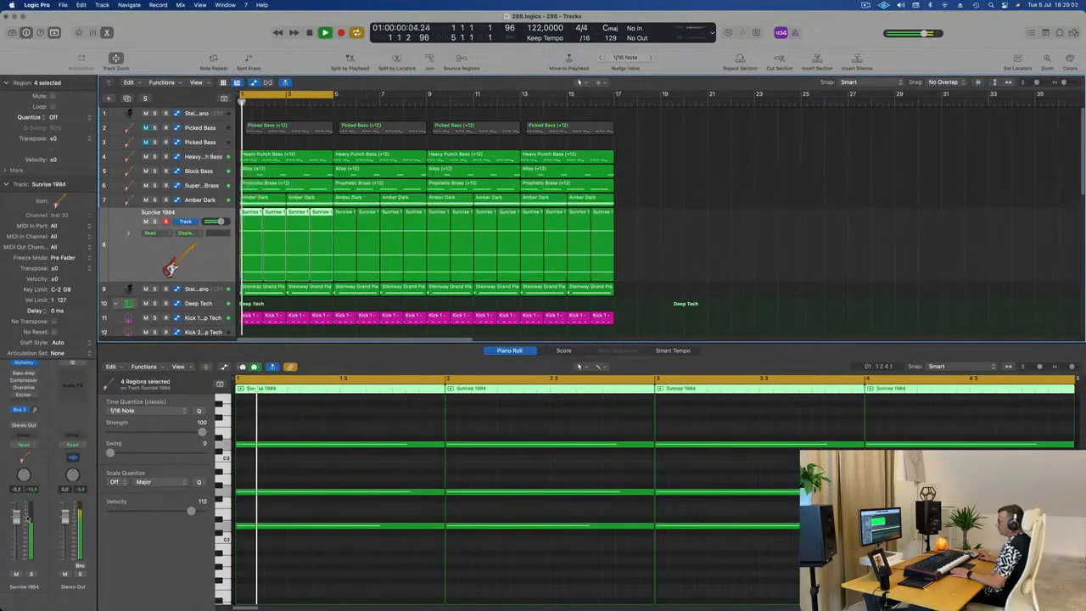
{"action": "left_click", "coordinate": [6, 184]}
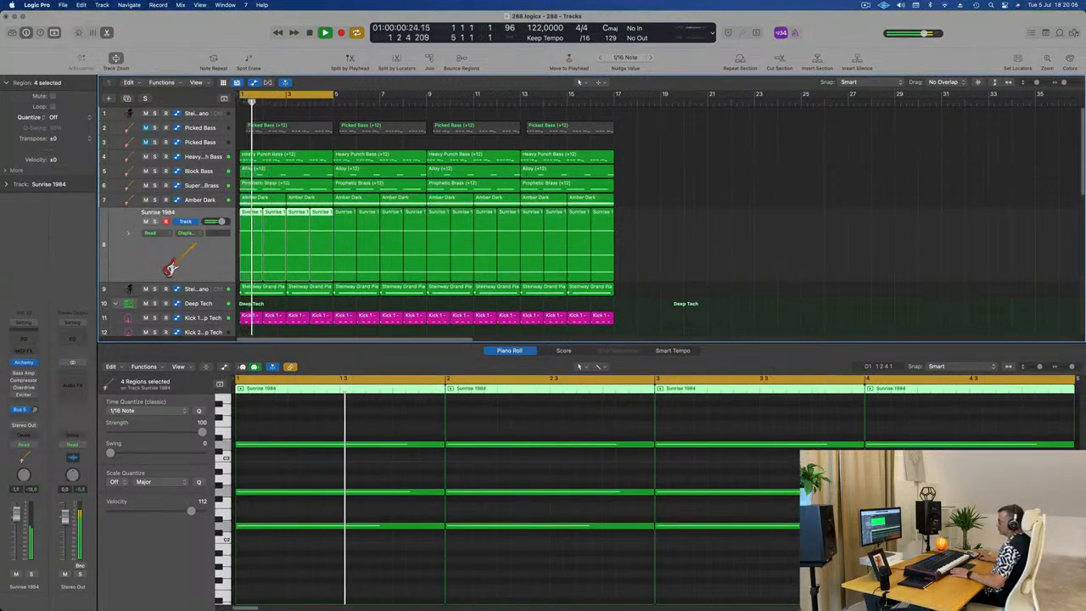
{"action": "left_click", "coordinate": [31, 575]}
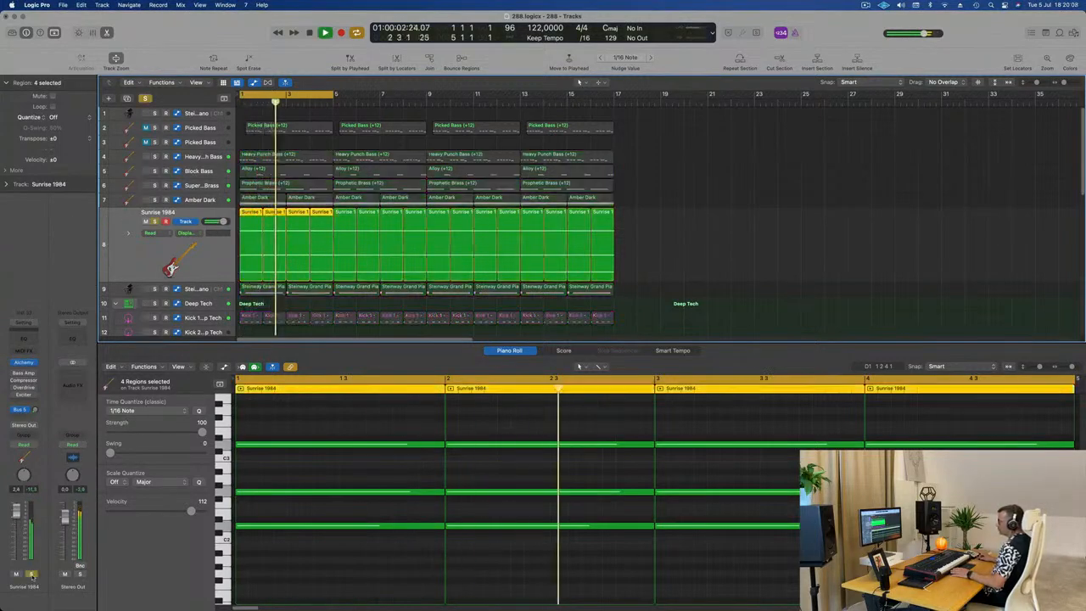
{"action": "left_click", "coordinate": [32, 575]}
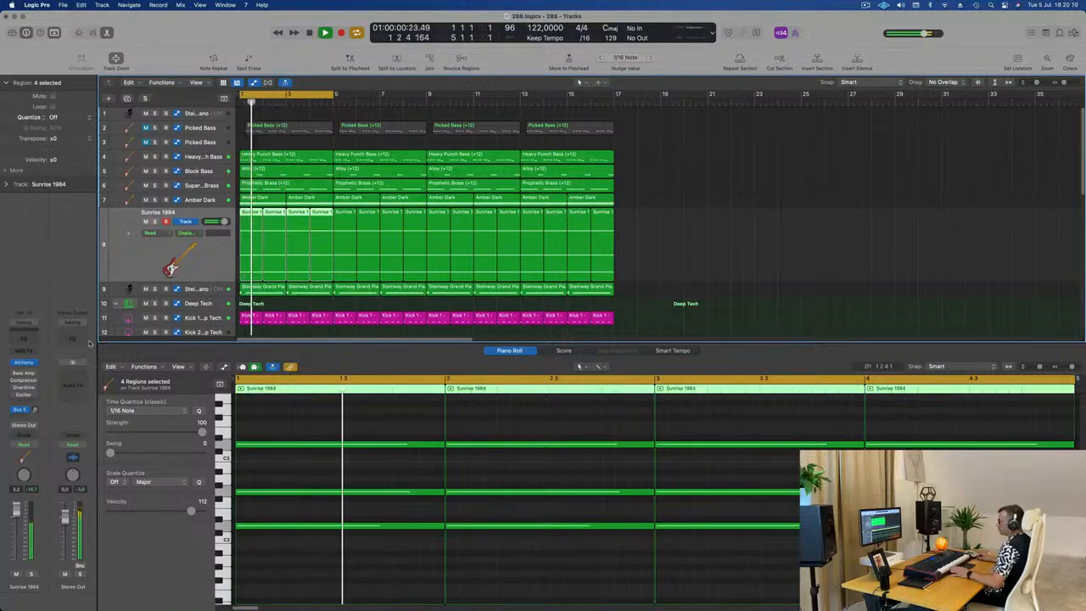
{"action": "left_click", "coordinate": [24, 362]}
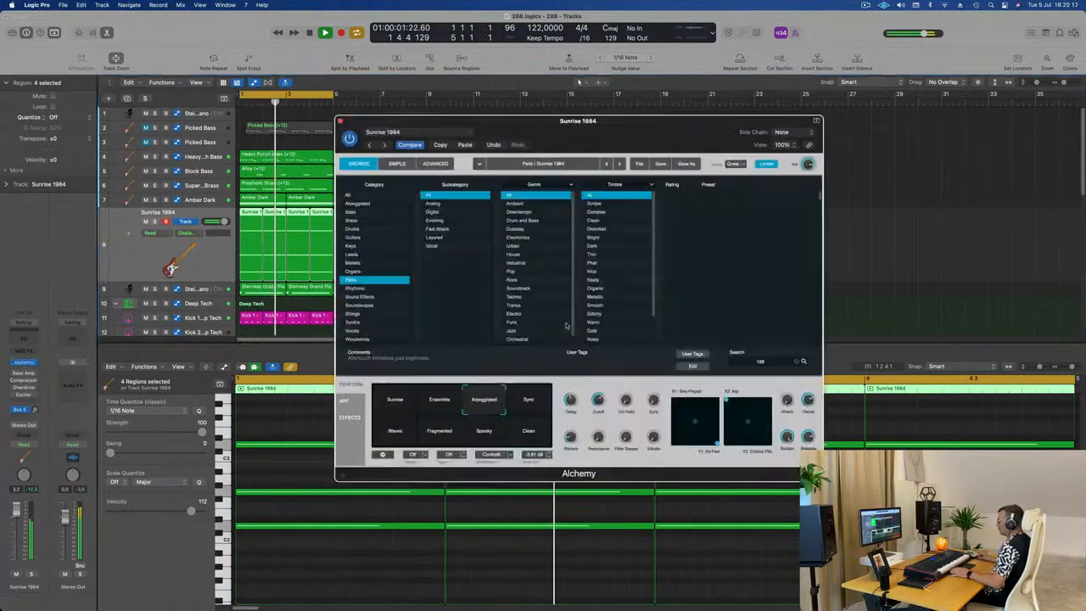
{"action": "left_click", "coordinate": [353, 403]}
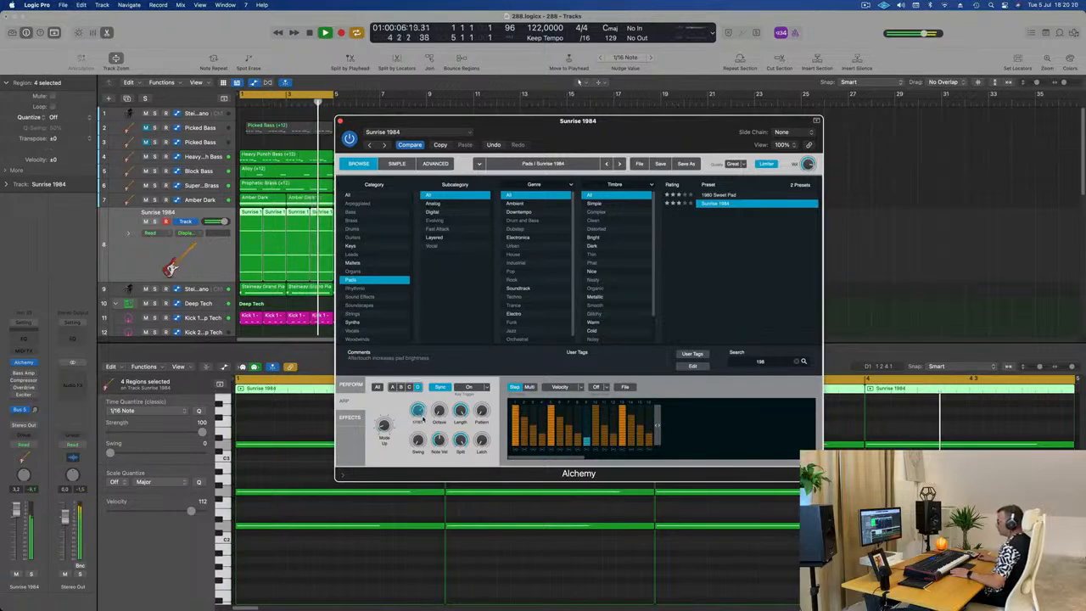
Step: Try the Down Up 16 Notes preset and one further preset for the Sunrise 1984 arpeggiator
{"action": "left_click", "coordinate": [624, 387]}
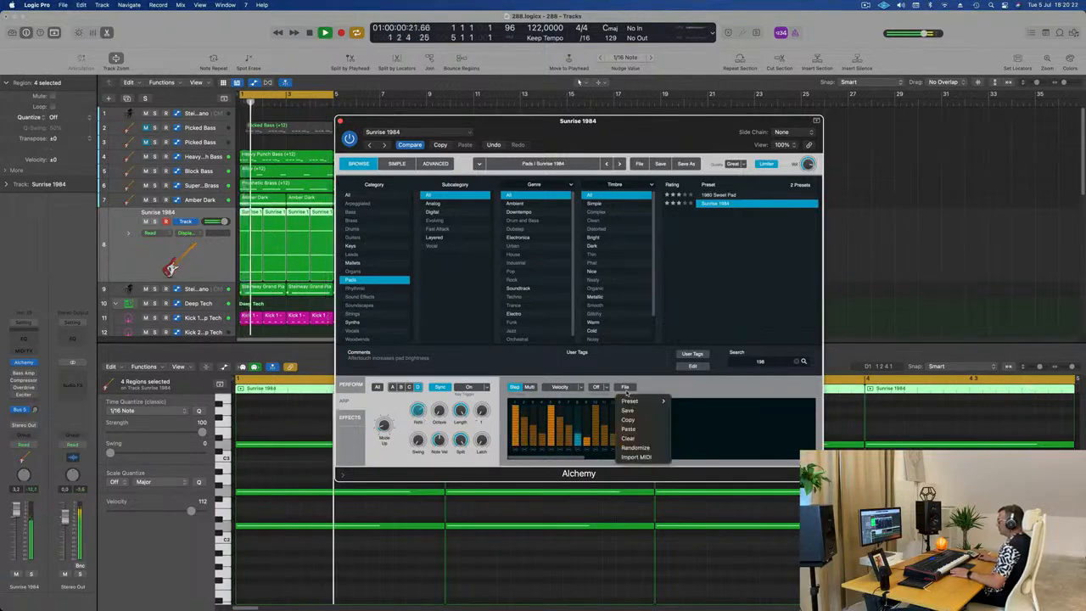
{"action": "mouse_move", "coordinate": [628, 401]}
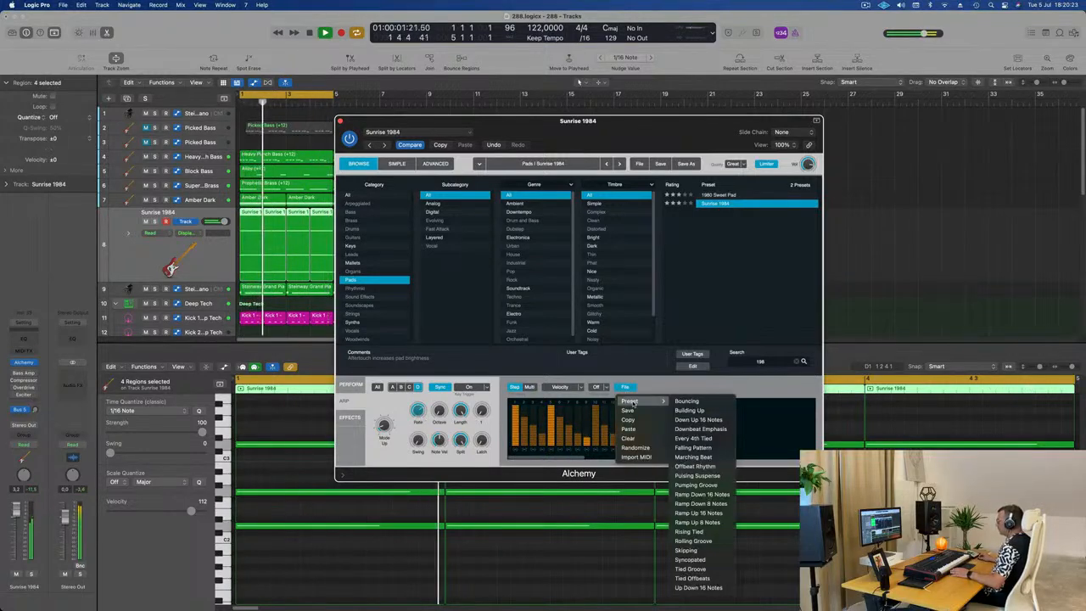
{"action": "left_click", "coordinate": [701, 415]}
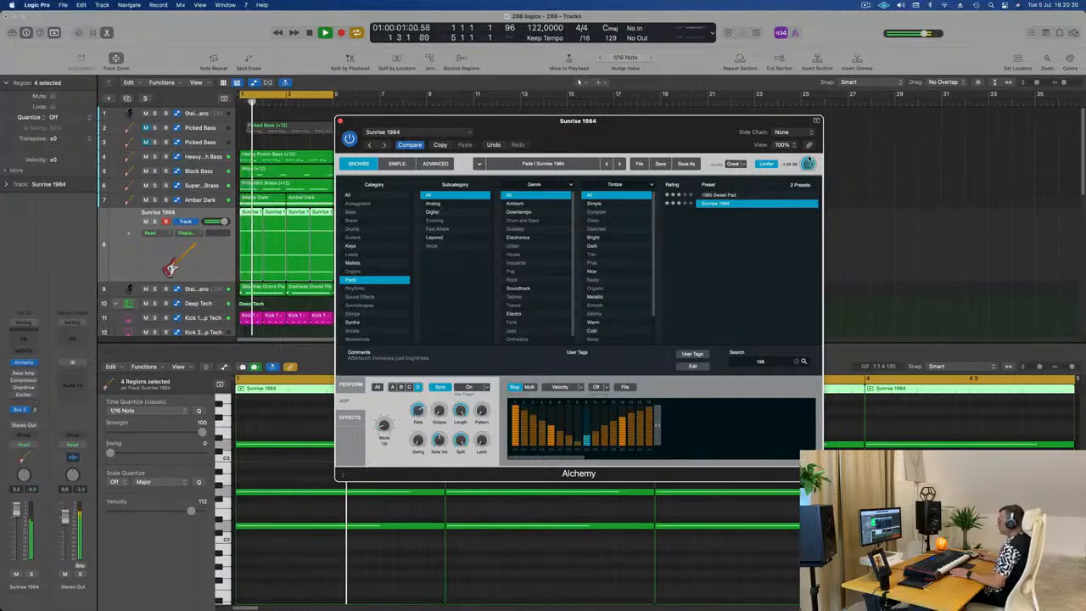
{"action": "left_click", "coordinate": [625, 387]}
{"action": "mouse_move", "coordinate": [638, 400]}
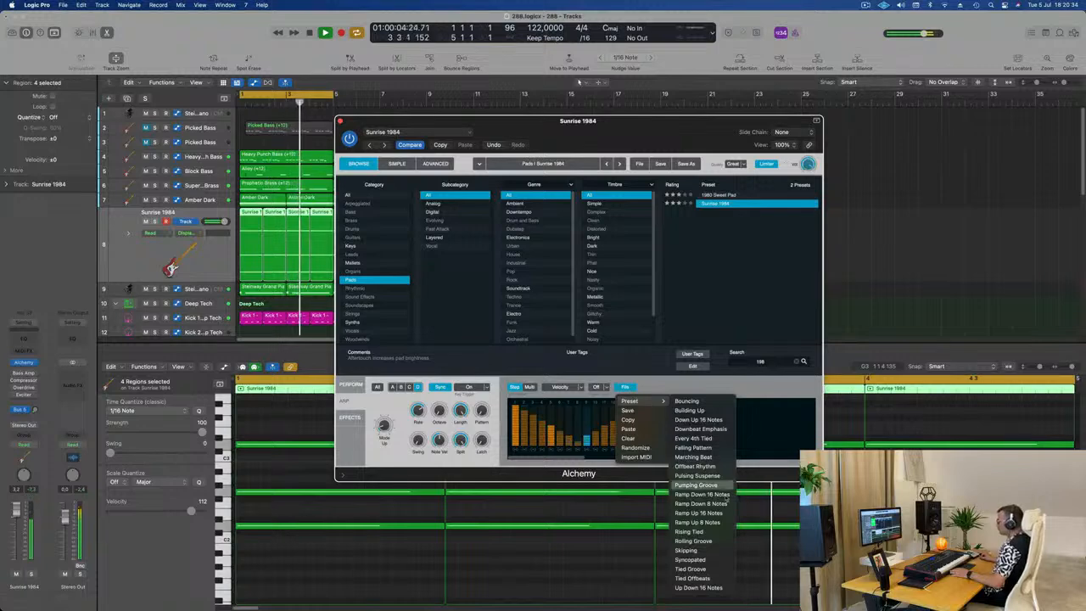
{"action": "left_click", "coordinate": [699, 513]}
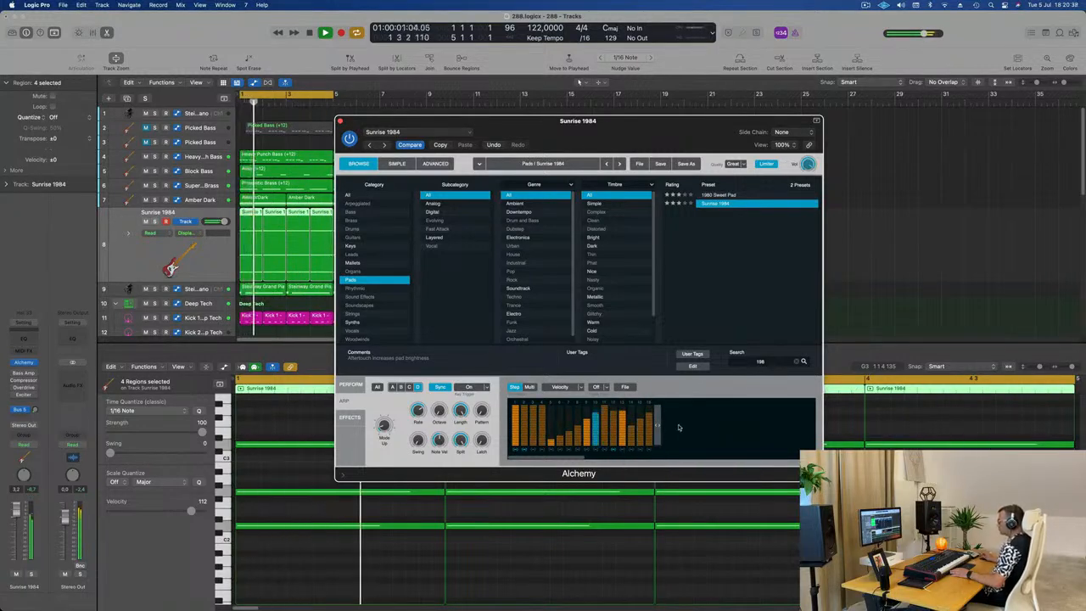
Step: Load the Tied Groove arpeggiator preset for Sunrise 1984 and return to Alchemy's performance controls
{"action": "left_click", "coordinate": [629, 387]}
{"action": "mouse_move", "coordinate": [644, 400]}
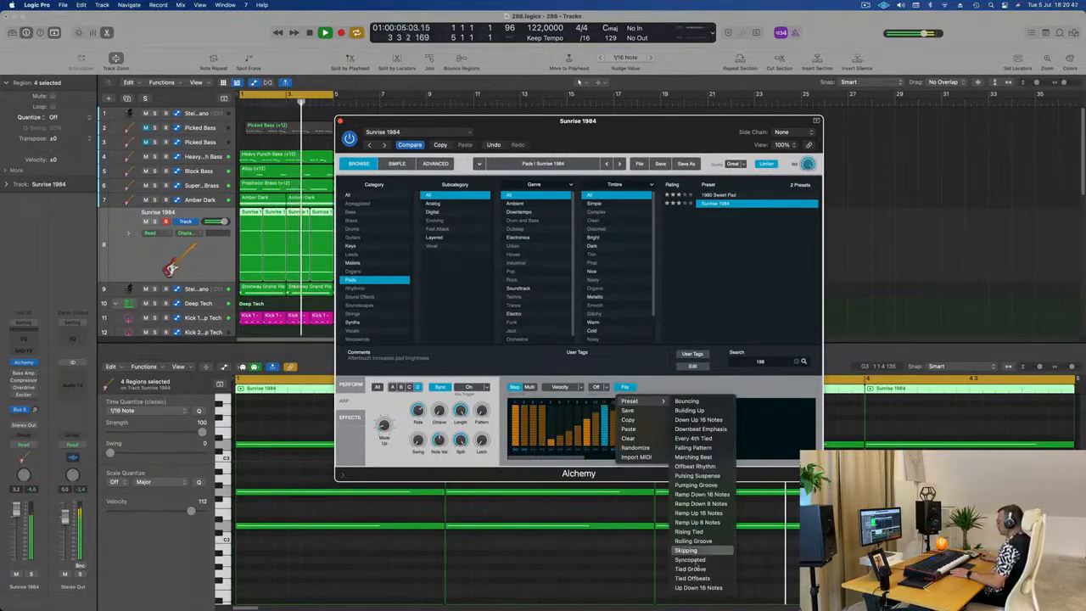
{"action": "left_click", "coordinate": [694, 570]}
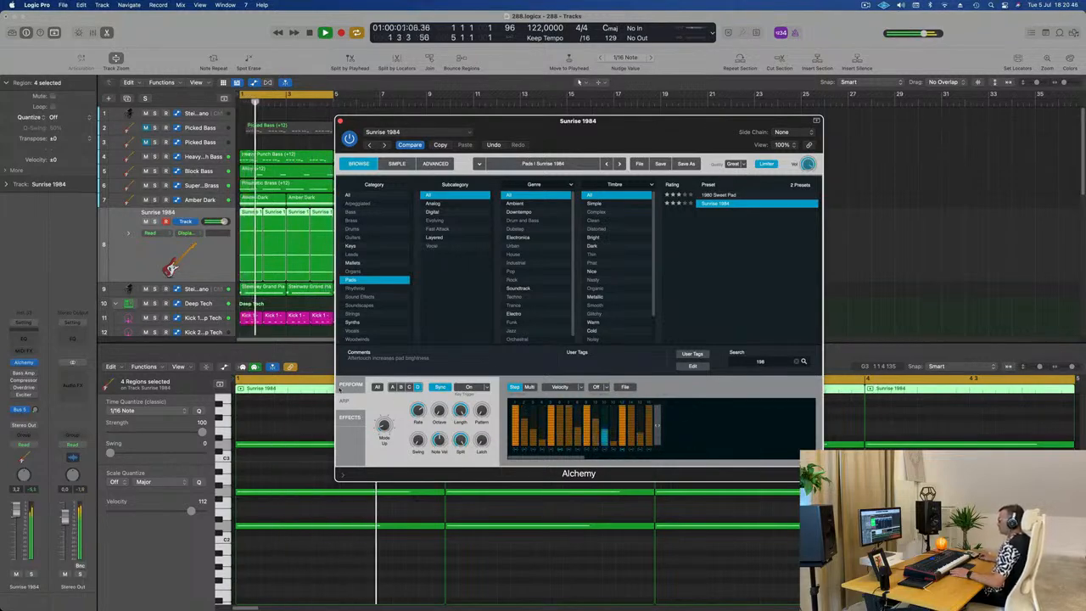
{"action": "left_click", "coordinate": [350, 384]}
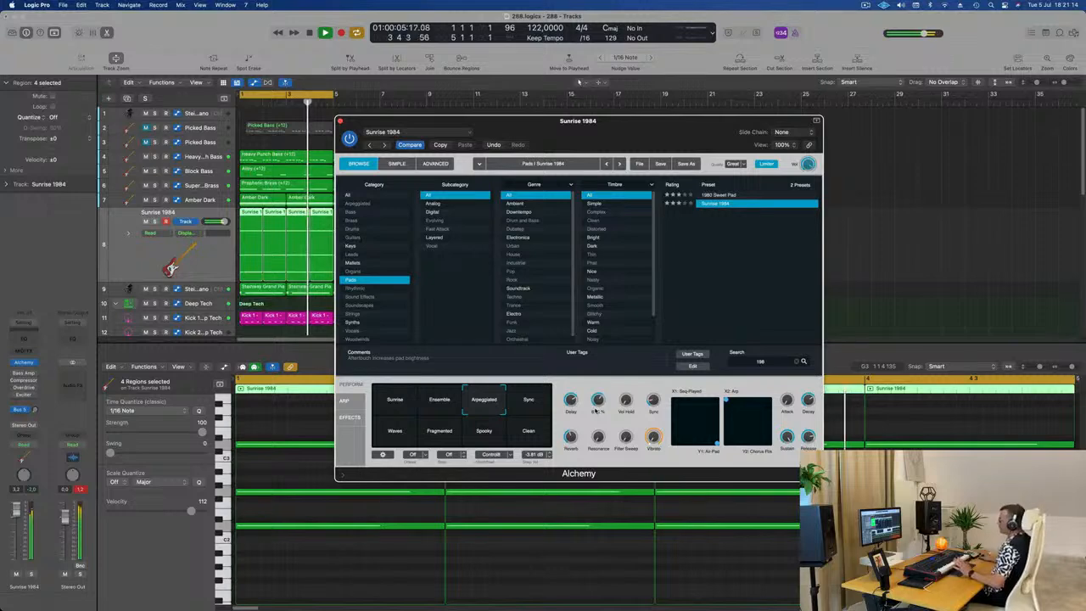
Step: Reset the Stereo Out peak reading and close the Sunrise 1984 Alchemy window
{"action": "left_click", "coordinate": [81, 492]}
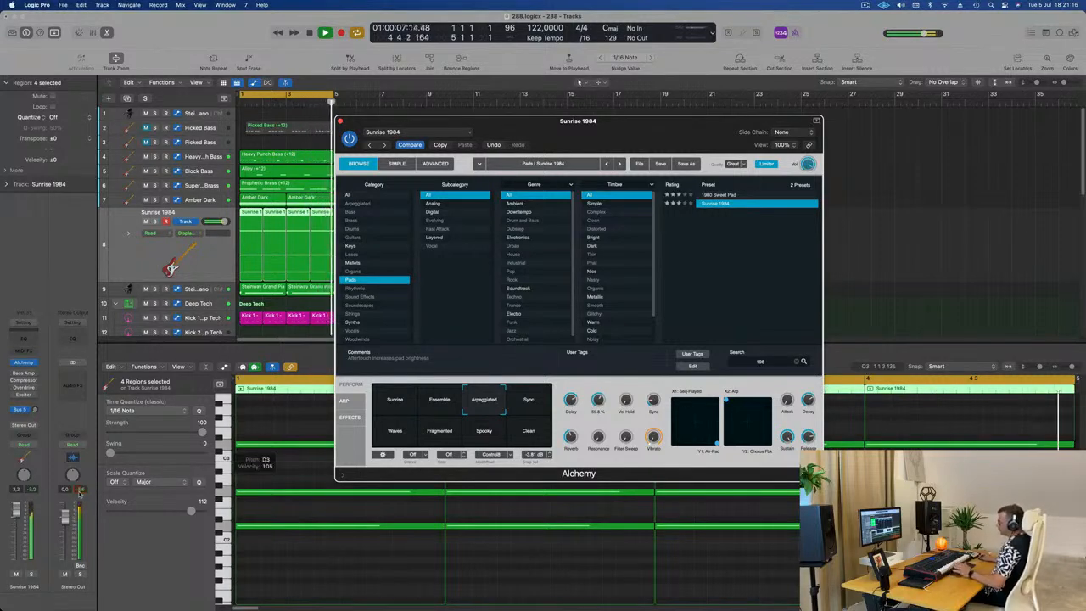
{"action": "left_click_drag", "start_coordinate": [625, 135], "coordinate": [570, 207]}
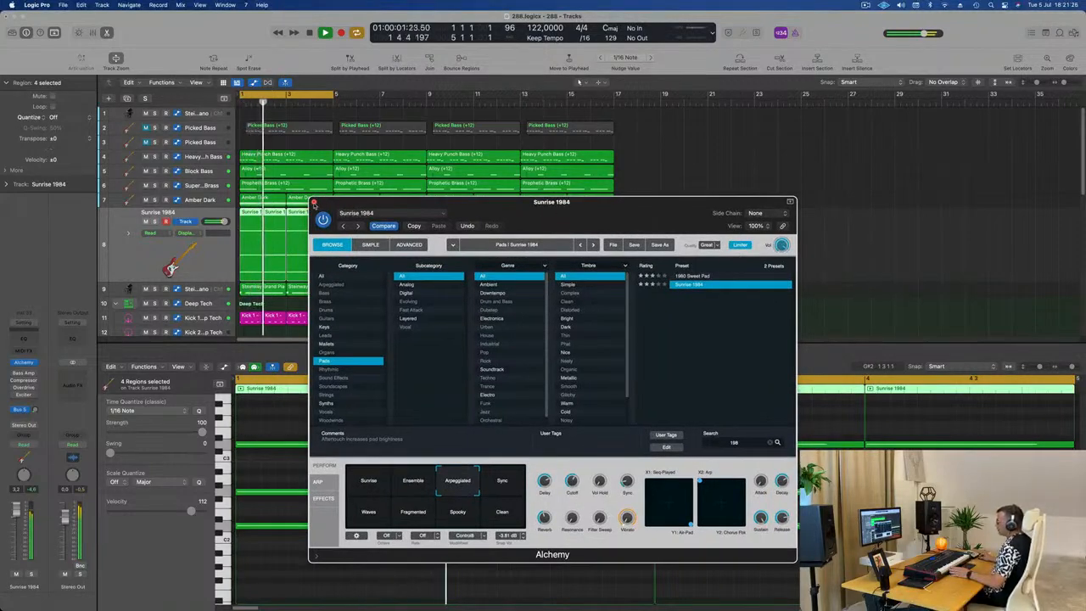
{"action": "left_click", "coordinate": [314, 203]}
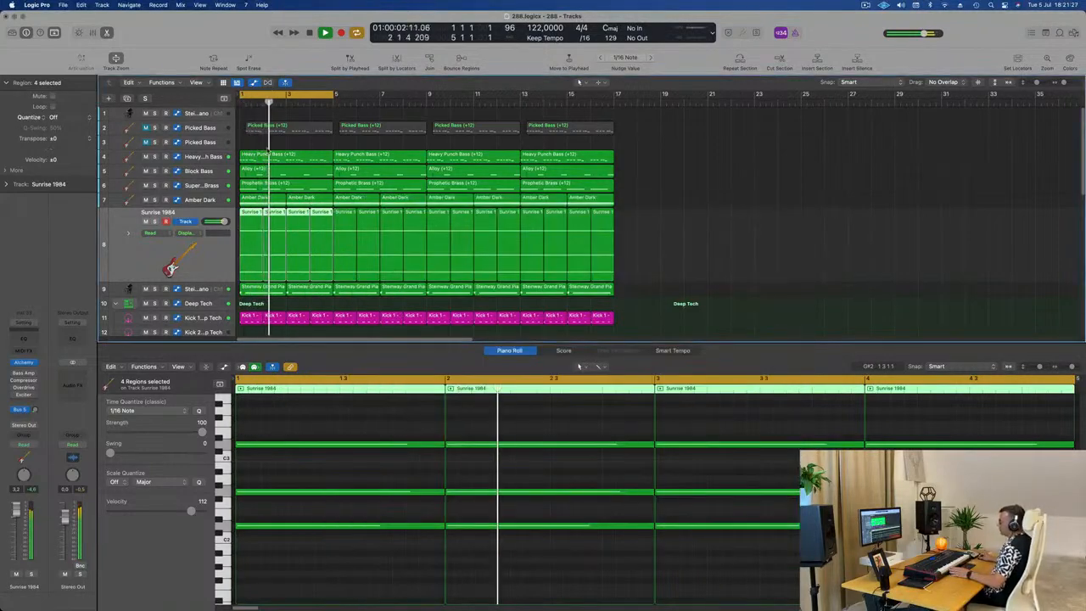
Step: Add a send to Bus 5 on the first Steinway Grand Piano track
{"action": "left_click", "coordinate": [202, 116]}
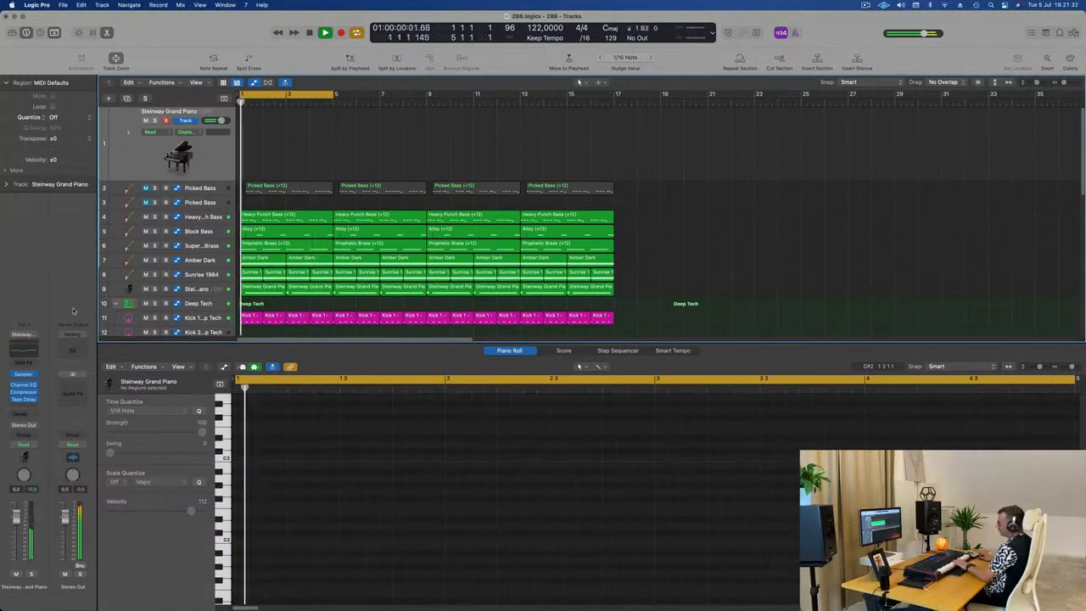
{"action": "left_click", "coordinate": [33, 422]}
{"action": "mouse_move", "coordinate": [38, 430]}
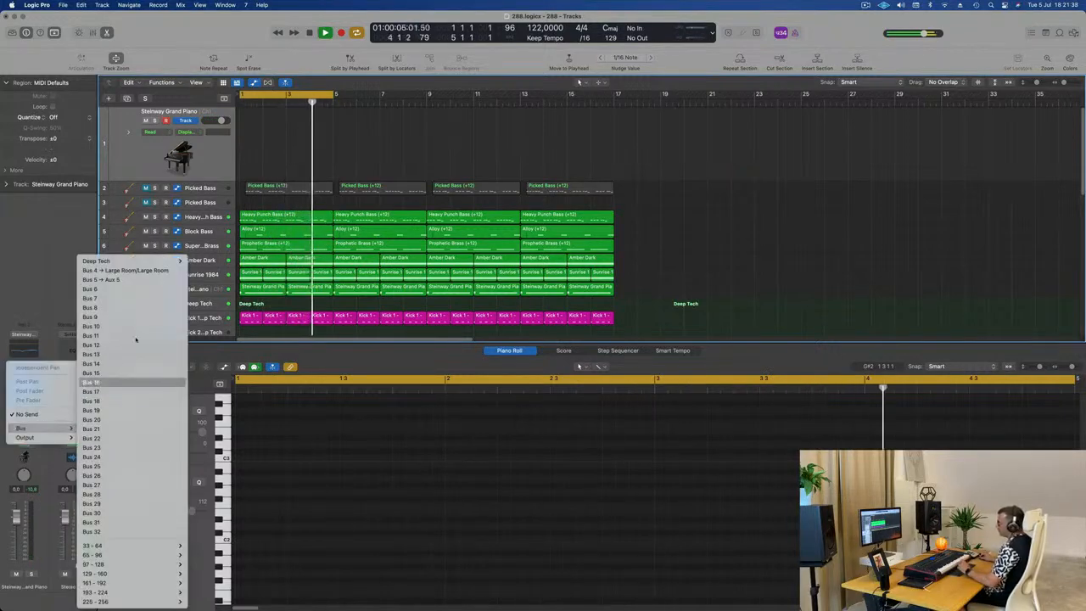
{"action": "left_click", "coordinate": [134, 279]}
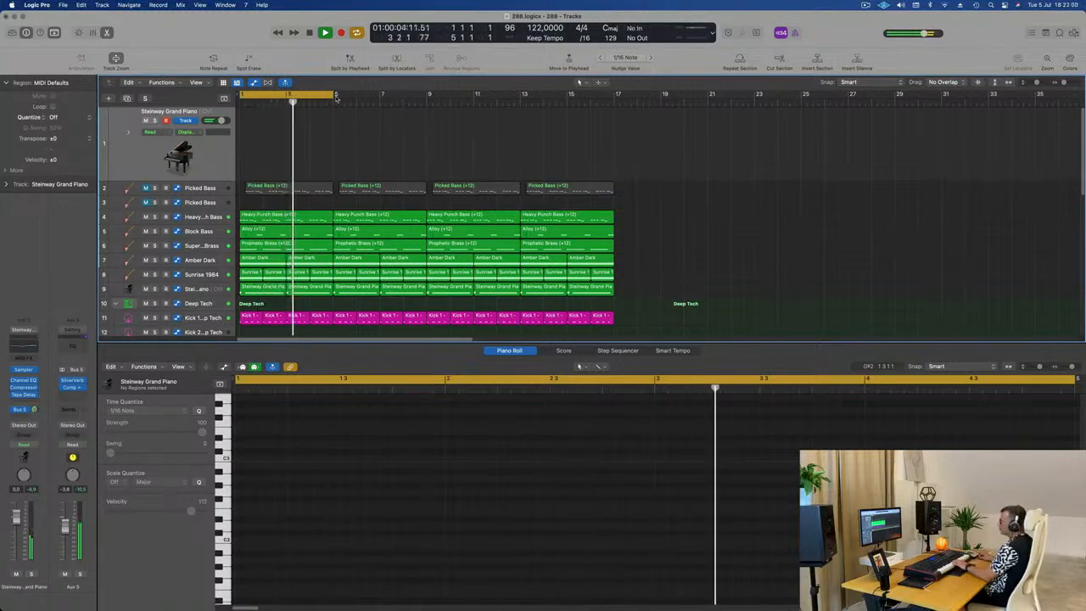
Step: Extend the cycle range to bar 17 and record a melody on the first Steinway Grand Piano track
{"action": "left_click_drag", "start_coordinate": [332, 95], "coordinate": [613, 121]}
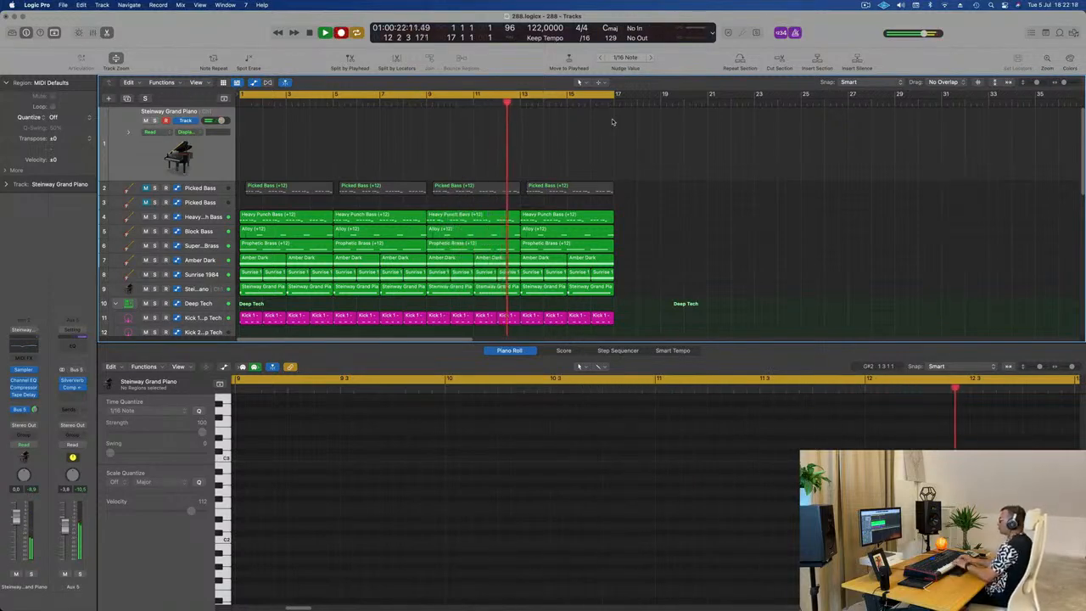
{"action": "key", "text": "r"}
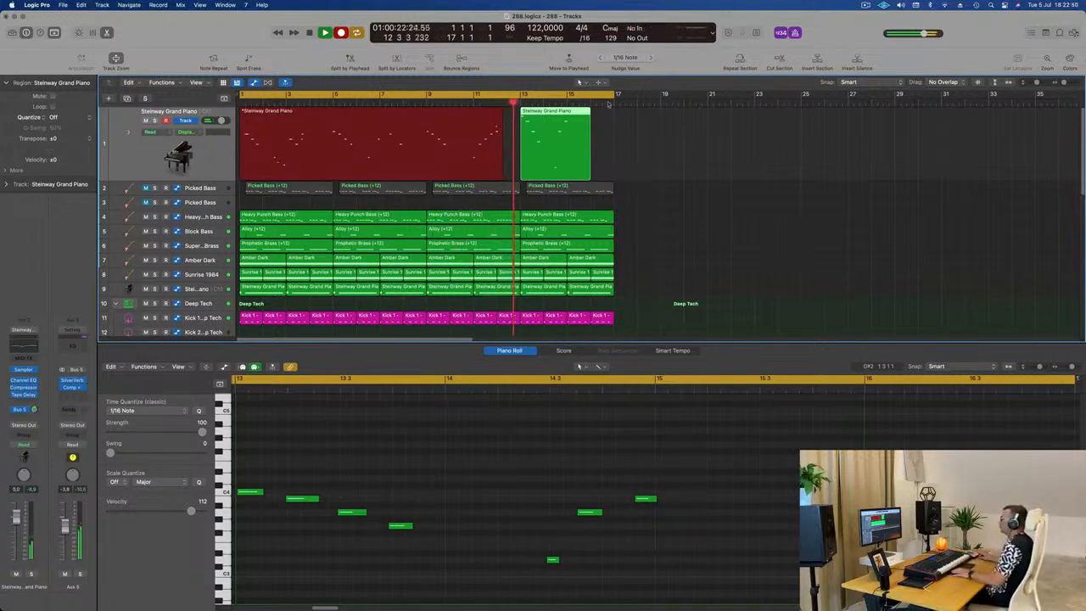
{"action": "key", "text": "space"}
Step: Split the long piano recording at bar 9, delete its first part and move the remaining four-bar part to bar 1
{"action": "left_click", "coordinate": [428, 115]}
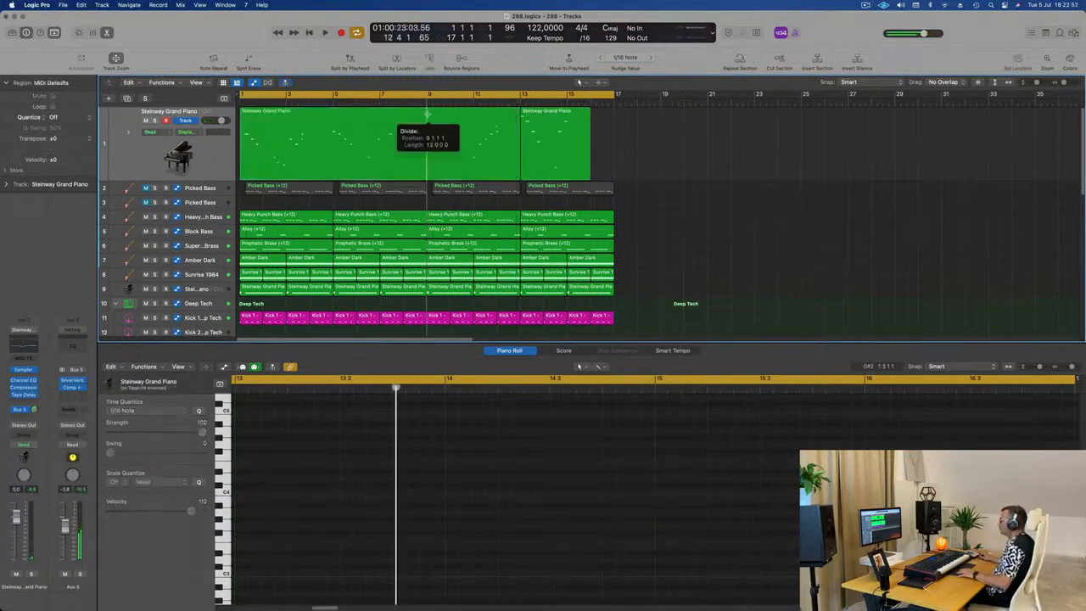
{"action": "left_click", "coordinate": [378, 113]}
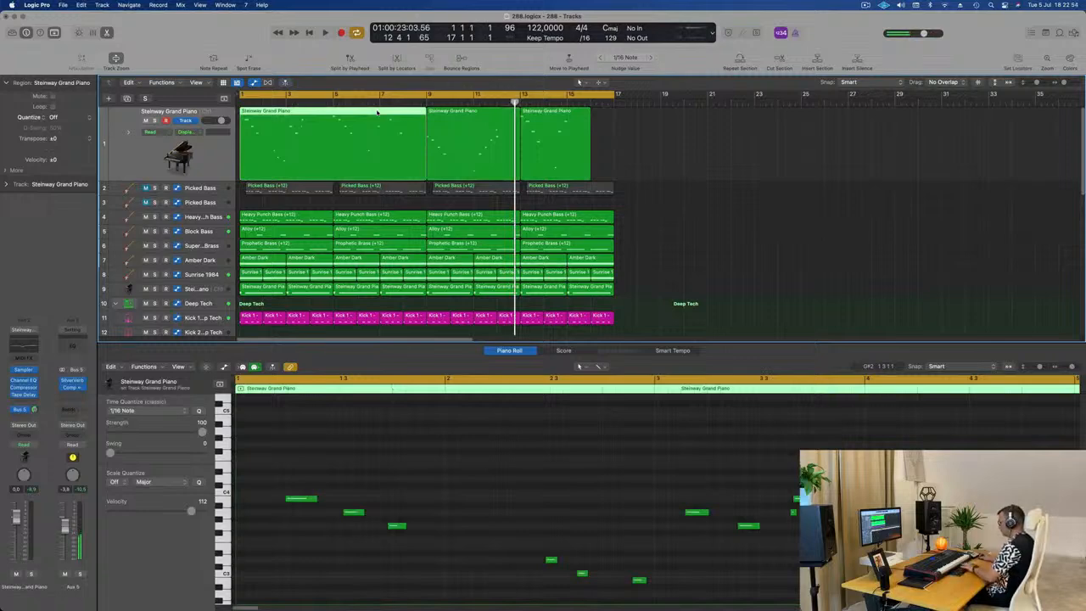
{"action": "key", "text": "Delete"}
{"action": "left_click_drag", "start_coordinate": [430, 113], "coordinate": [264, 117]}
Step: Play the moved piano region from the start and quantize all its notes to 1/16
{"action": "key", "text": "Return"}
{"action": "key", "text": "space"}
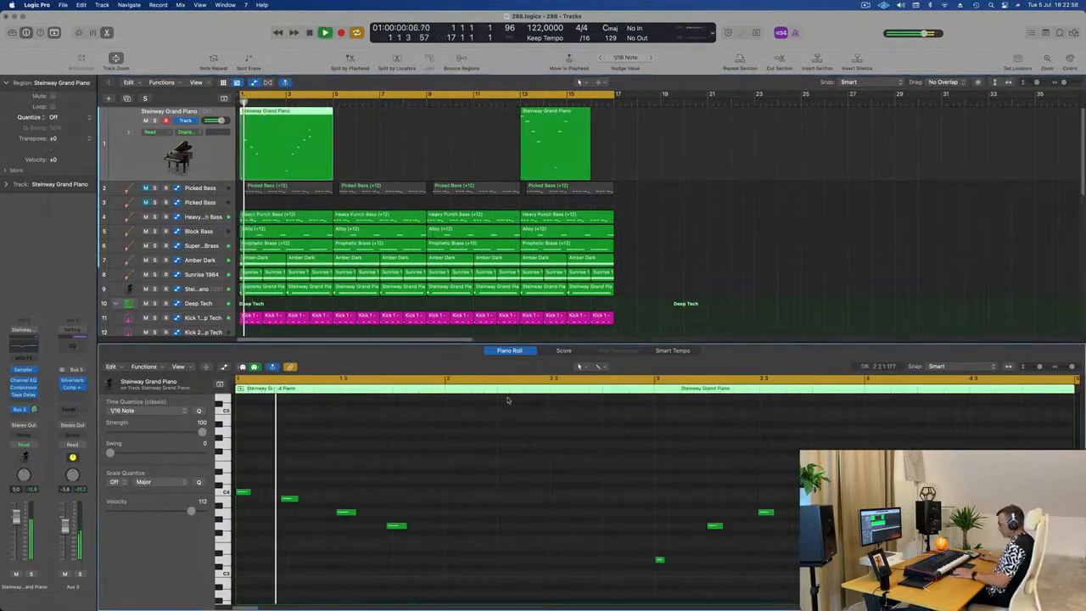
{"action": "key", "text": "space"}
{"action": "key", "text": "super+a"}
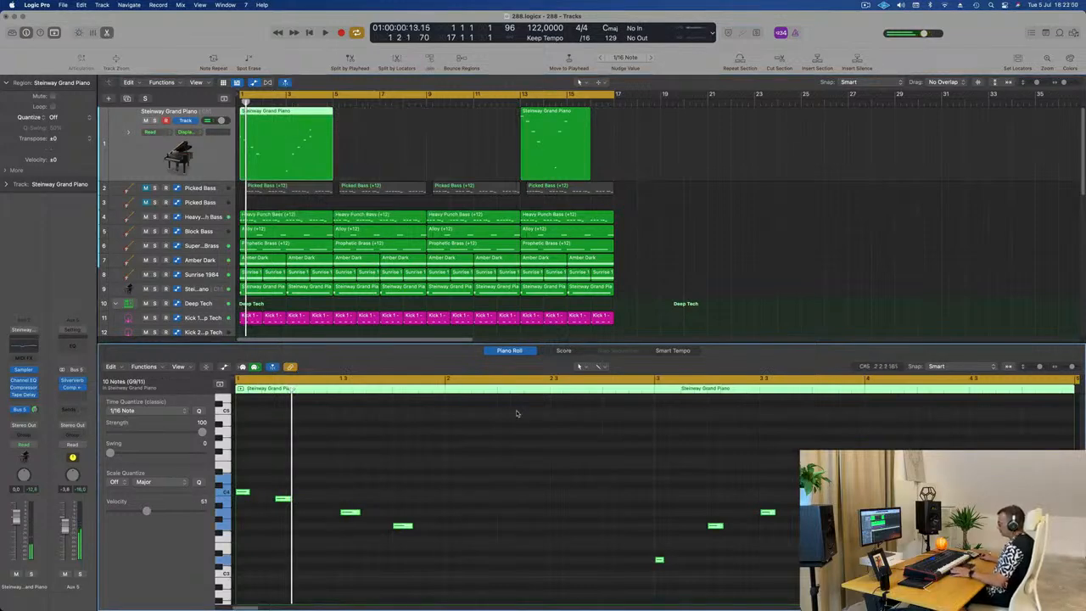
{"action": "left_click", "coordinate": [516, 414]}
{"action": "key", "text": "space"}
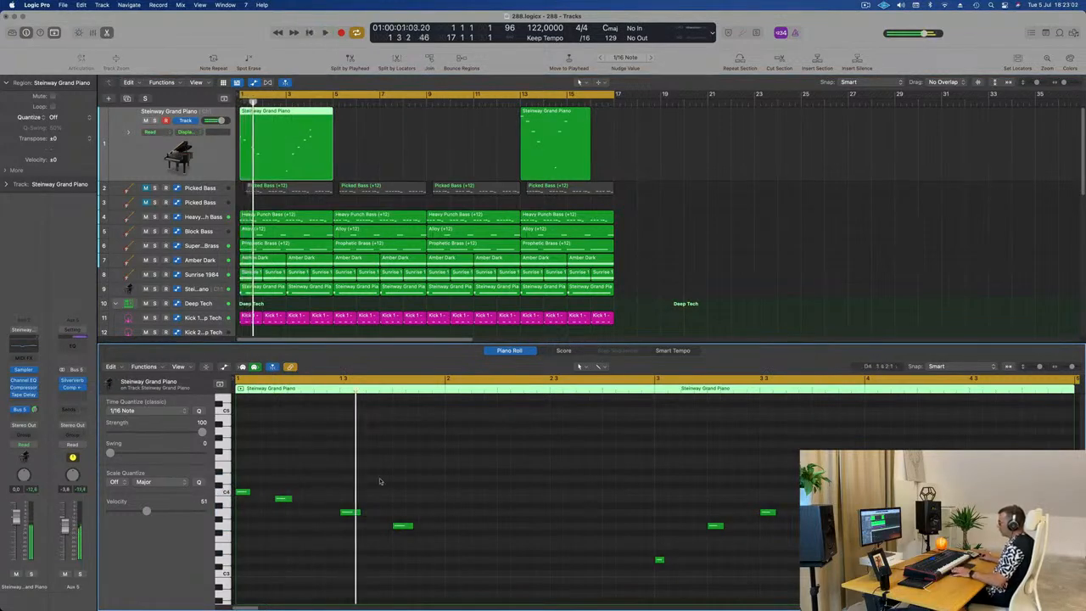
Step: Shift the second note of the piano melody one 1/16 note later and replay the opening
{"action": "key", "text": "space"}
{"action": "left_click", "coordinate": [284, 500]}
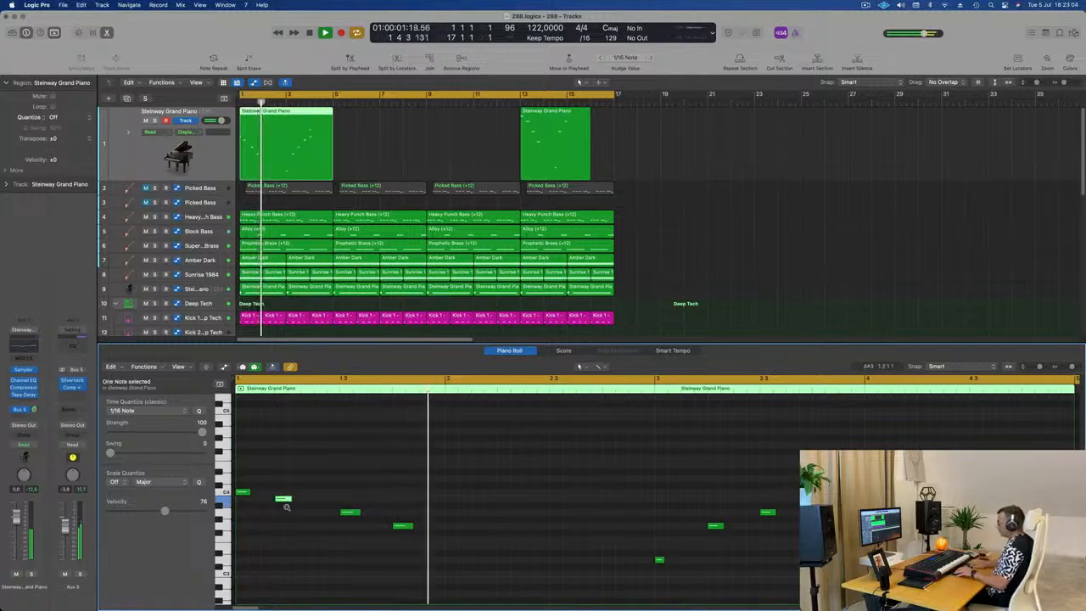
{"action": "key", "text": "alt+Right"}
{"action": "key", "text": "space"}
{"action": "key", "text": "space"}
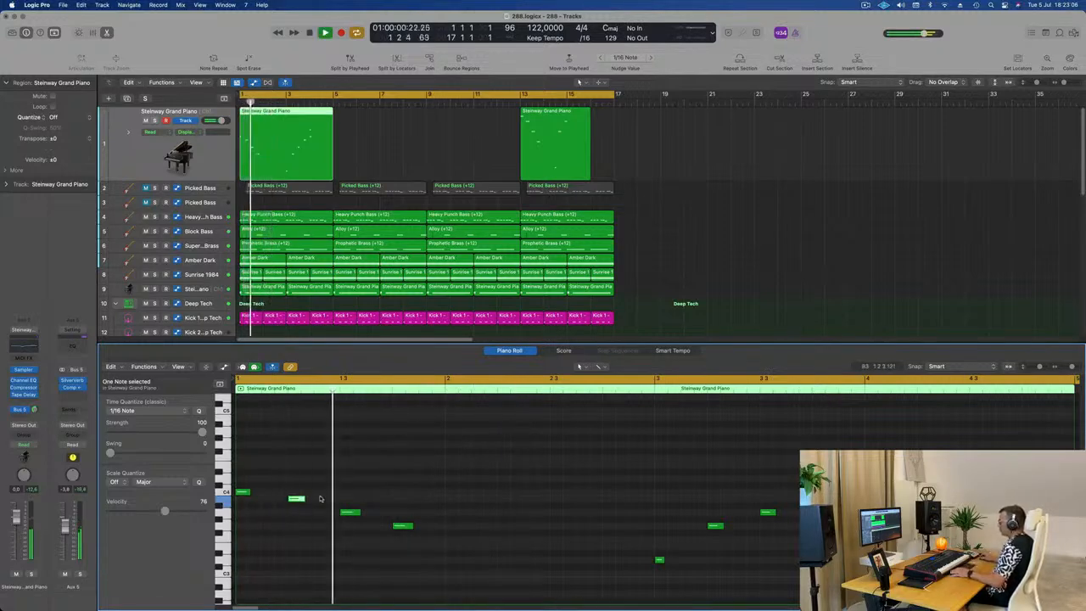
Step: Check the remaining notes of the piano melody during playback and select the note at the start of bar 4
{"action": "left_click", "coordinate": [557, 510]}
{"action": "scroll", "coordinate": [560, 509], "scroll_direction": "up", "scroll_amount": 3}
{"action": "scroll", "coordinate": [560, 509], "scroll_direction": "down", "scroll_amount": 2}
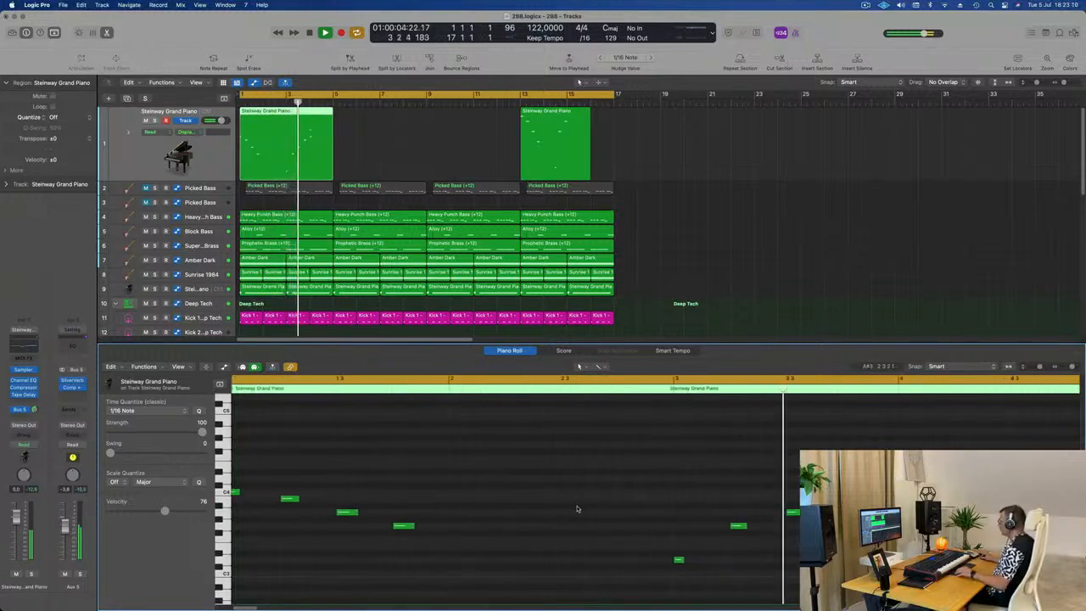
{"action": "scroll", "coordinate": [594, 509], "scroll_direction": "up", "scroll_amount": 1}
{"action": "scroll", "coordinate": [595, 509], "scroll_direction": "right", "scroll_amount": 1}
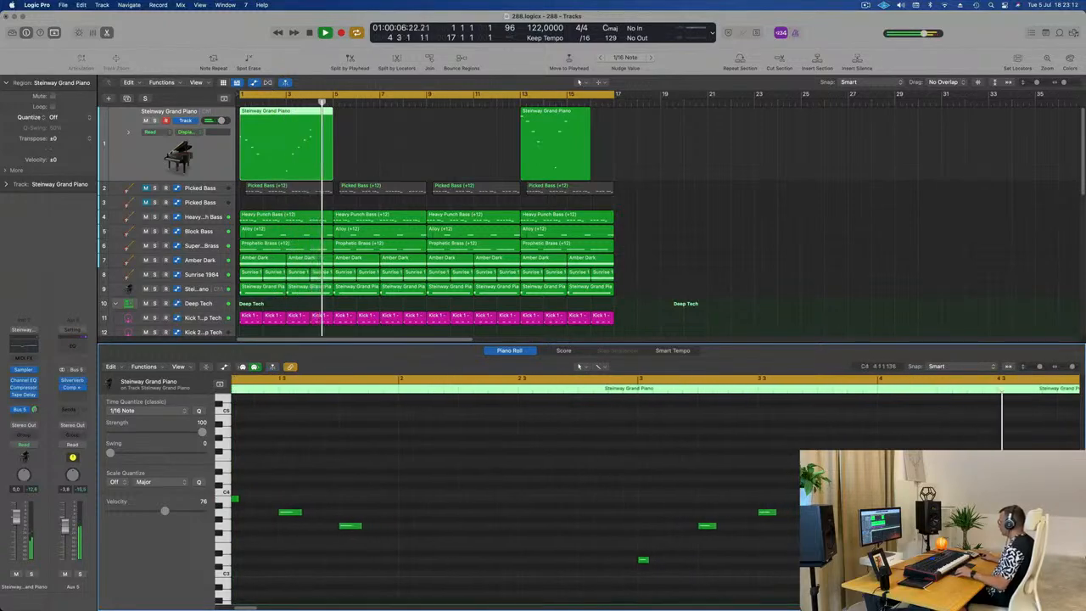
{"action": "left_click", "coordinate": [887, 492]}
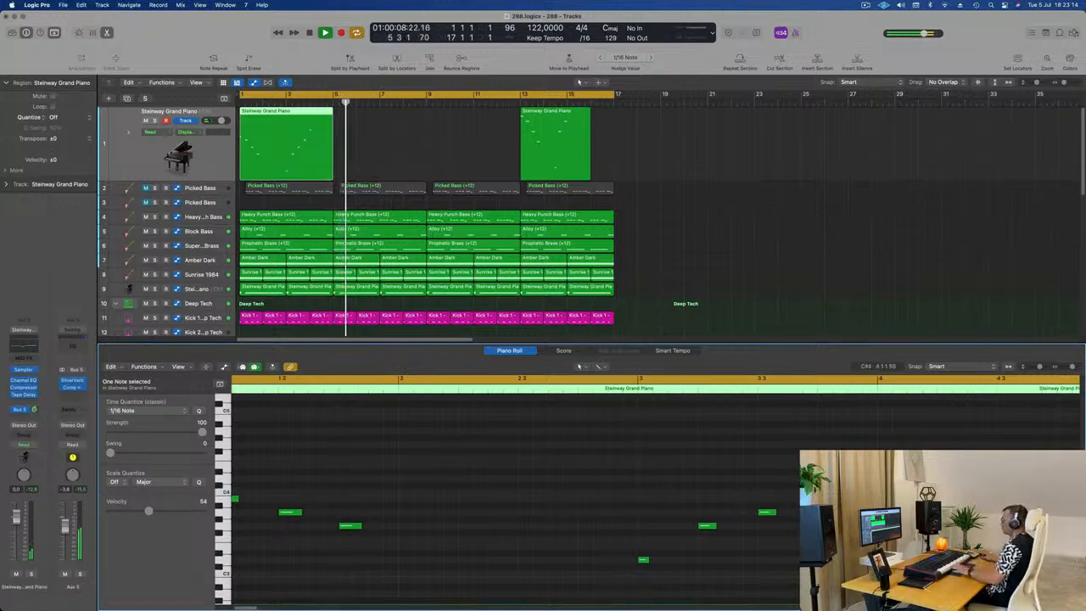
Step: Delete the leftover piano region at bar 13 and repeat the first four-bar region three times to fill 16 bars
{"action": "key", "text": "space"}
{"action": "key", "text": "Delete"}
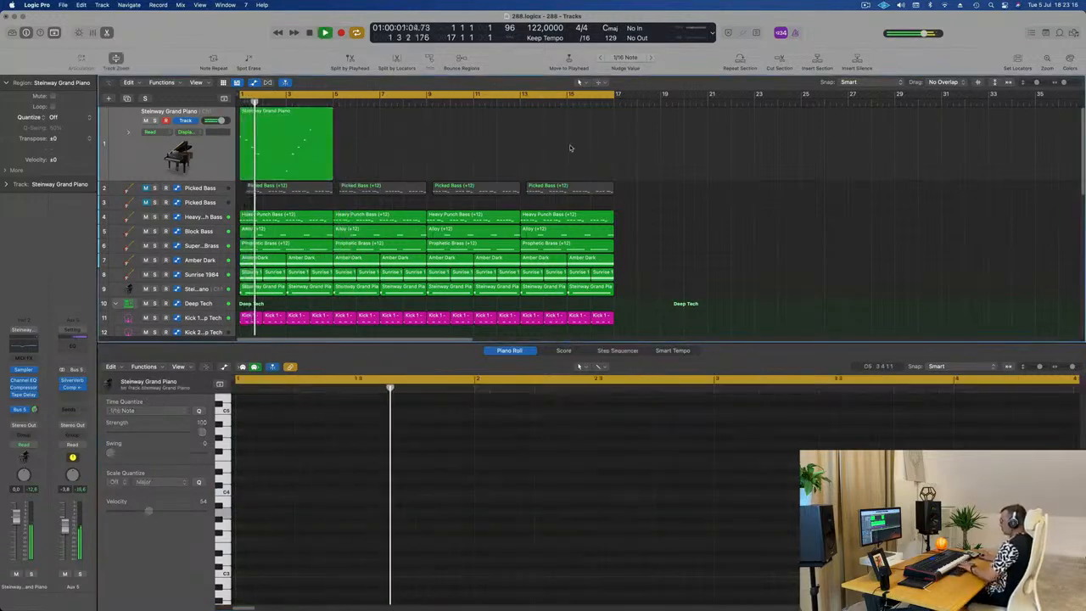
{"action": "left_click", "coordinate": [314, 146]}
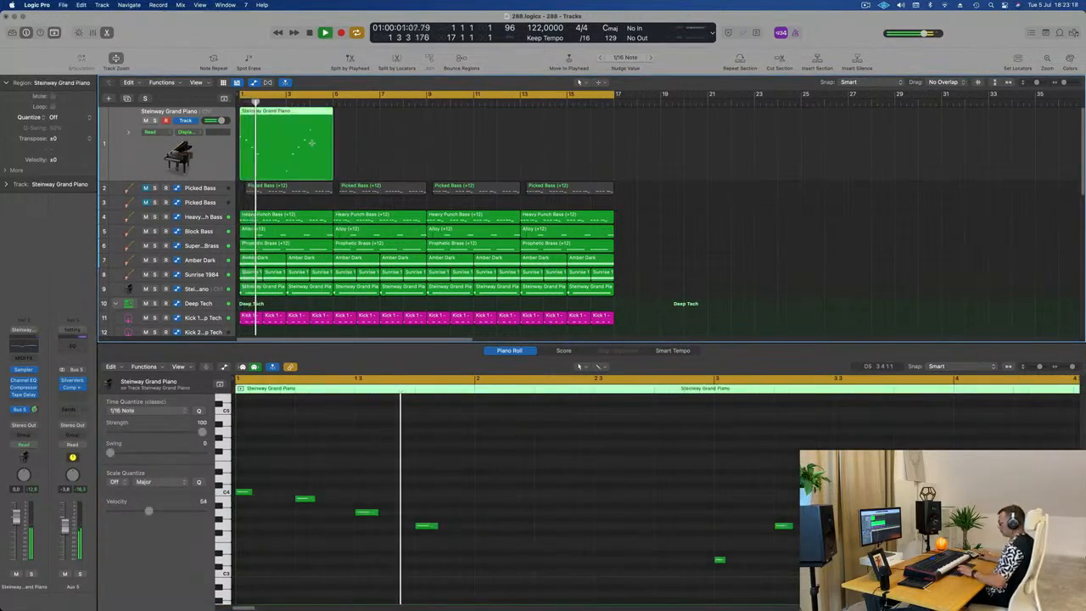
{"action": "key", "text": "super+r"}
{"action": "key", "text": "super+r"}
{"action": "key", "text": "super+r"}
{"action": "left_click", "coordinate": [720, 165]}
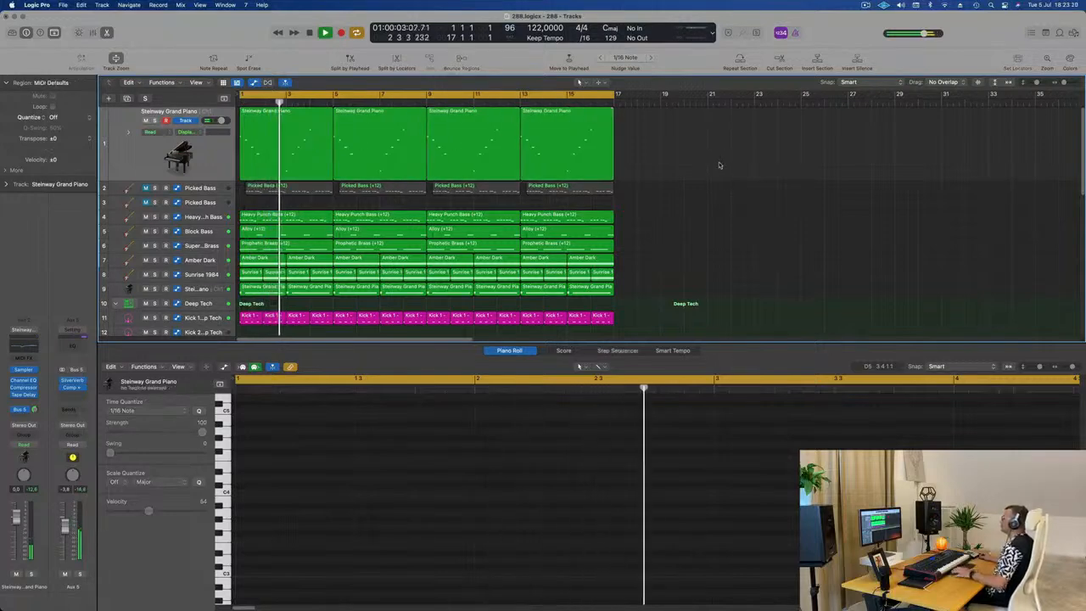
Step: Close the Piano Roll so the arrangement shows the full list of tracks
{"action": "scroll", "coordinate": [738, 190], "scroll_direction": "down", "scroll_amount": 3}
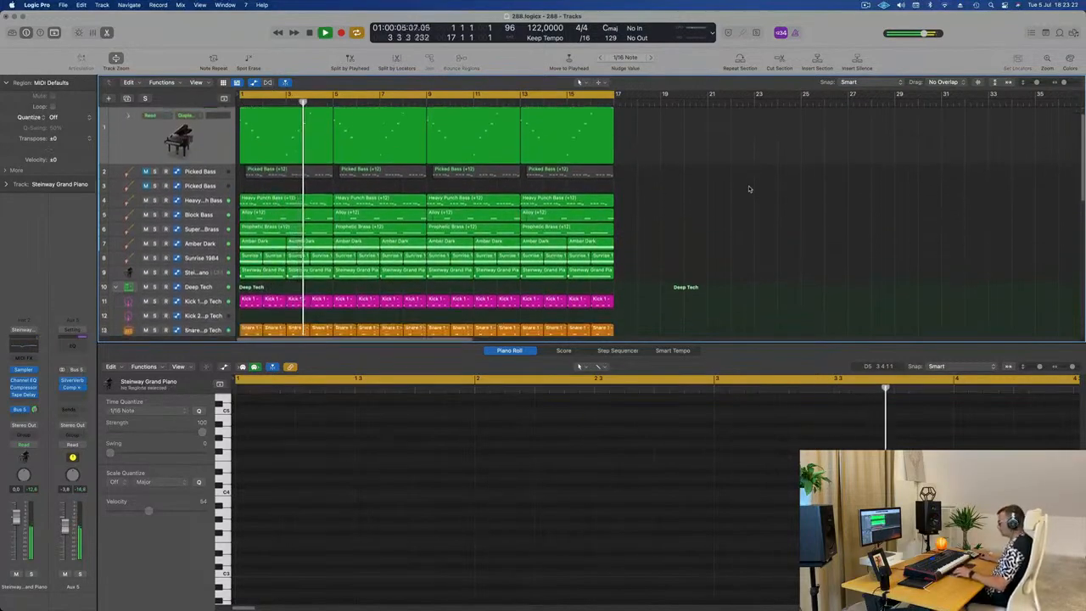
{"action": "key", "text": "x"}
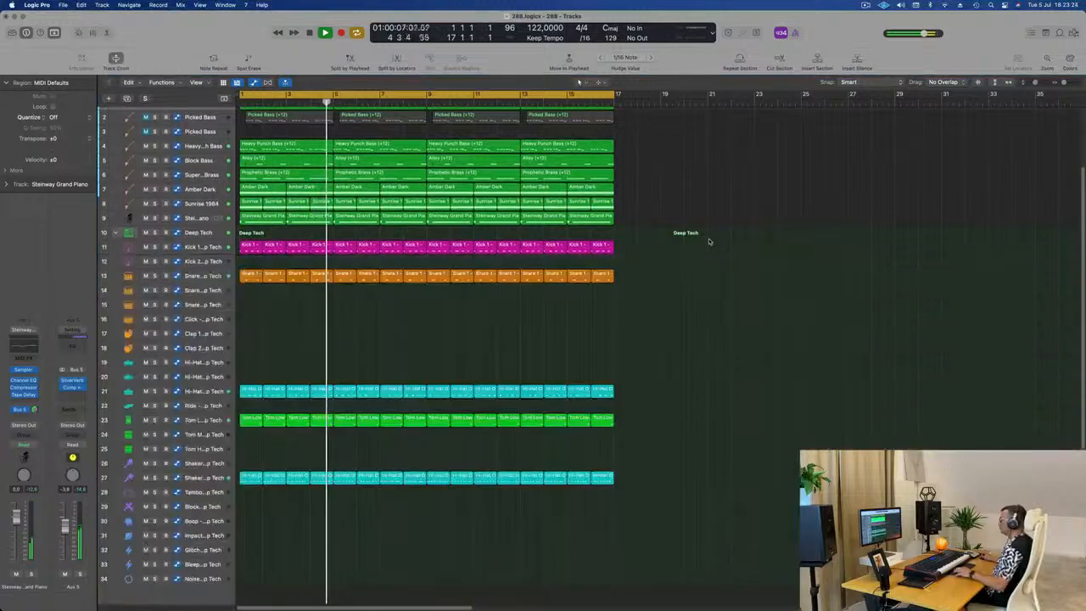
{"action": "key", "text": "x"}
{"action": "scroll", "coordinate": [594, 340], "scroll_direction": "up", "scroll_amount": 3}
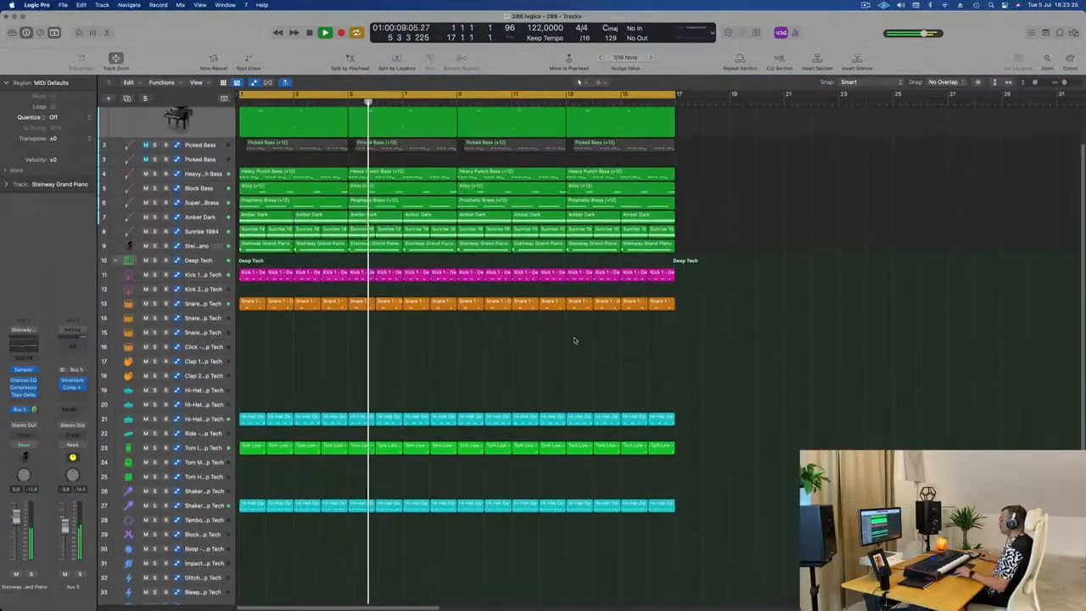
{"action": "scroll", "coordinate": [575, 341], "scroll_direction": "up", "scroll_amount": 2}
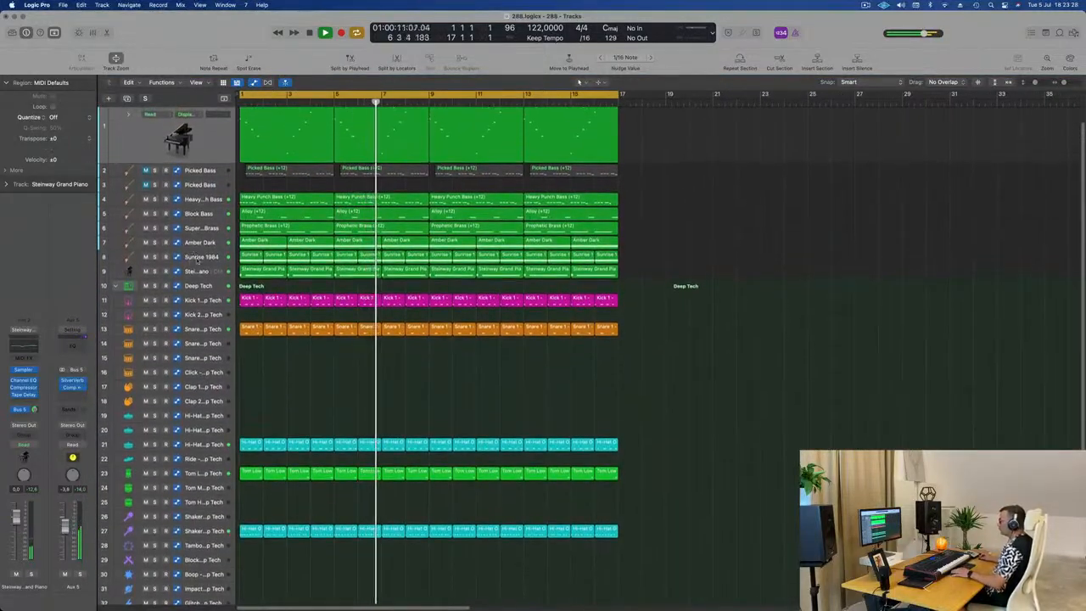
Step: Mute and unmute the Sunrise 1984 track for comparison and lower its volume to just below 0 dB
{"action": "left_click", "coordinate": [198, 256]}
{"action": "key", "text": "m"}
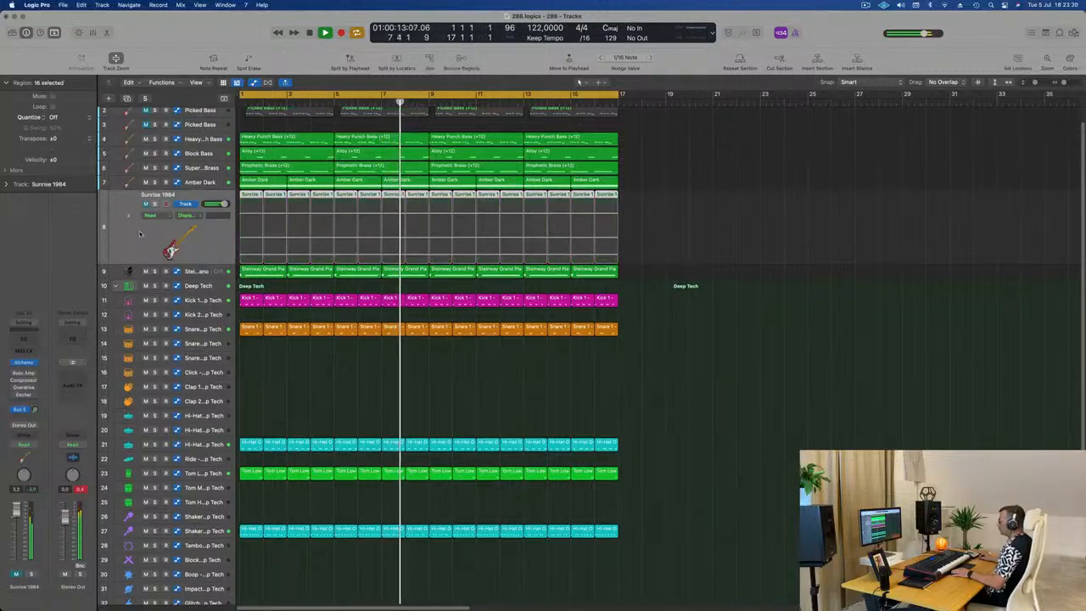
{"action": "key", "text": "m"}
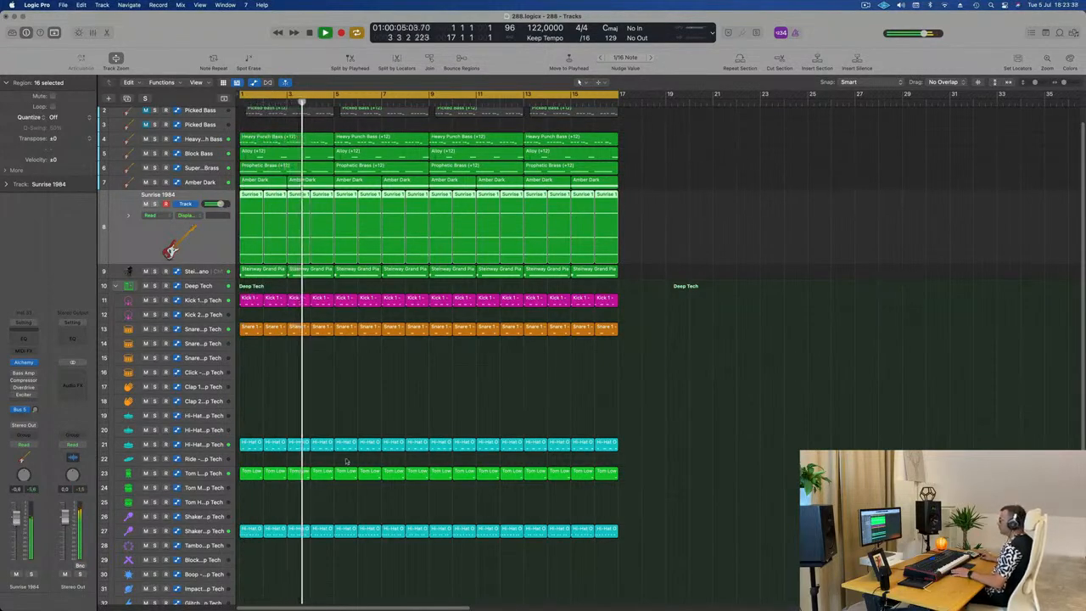
{"action": "scroll", "coordinate": [424, 437], "scroll_direction": "up", "scroll_amount": 2}
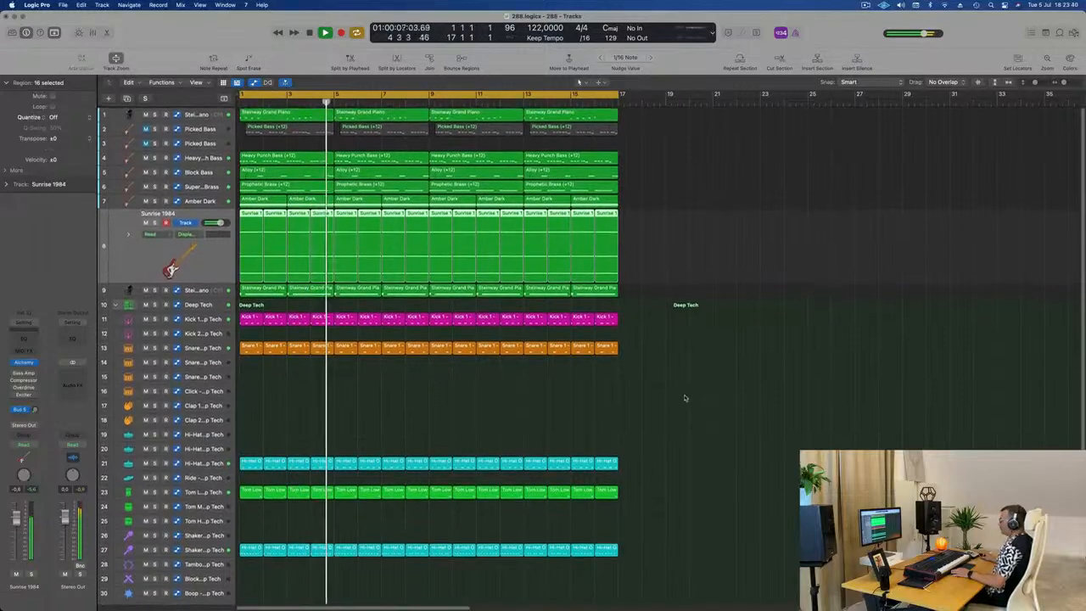
{"action": "left_click", "coordinate": [482, 405]}
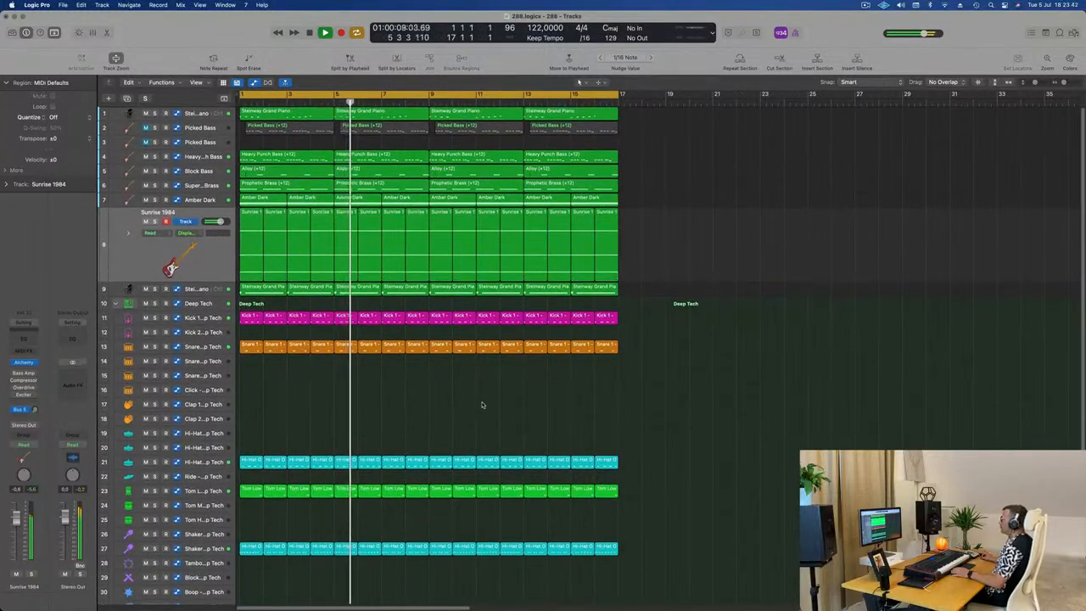
Step: Solo the Sunrise 1984 track briefly, then return to the full mix
{"action": "left_click", "coordinate": [154, 222]}
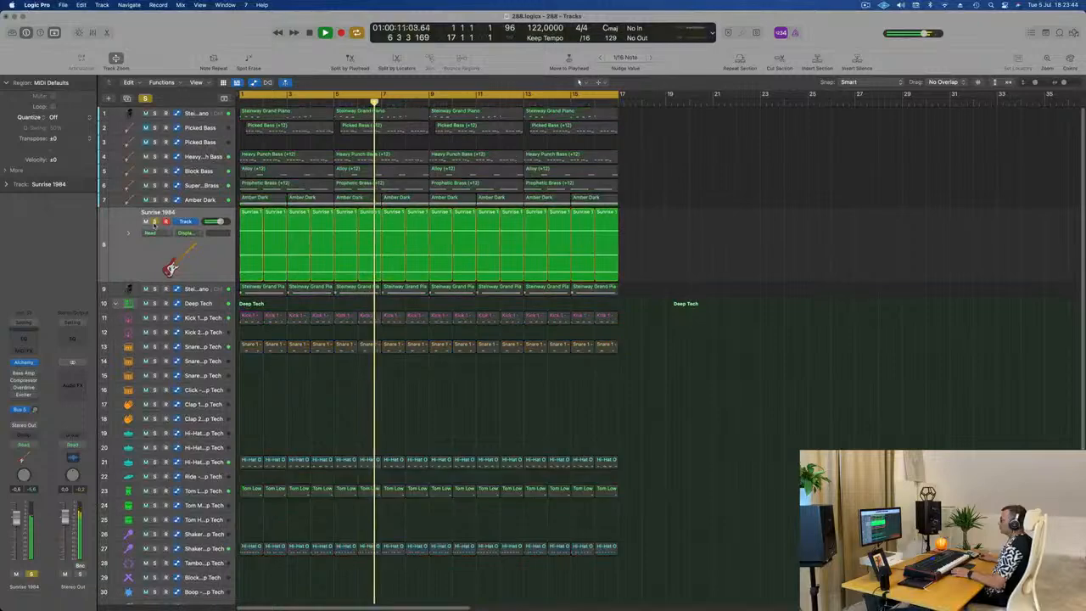
{"action": "left_click", "coordinate": [155, 222]}
{"action": "left_click", "coordinate": [136, 265]}
{"action": "left_click", "coordinate": [461, 403]}
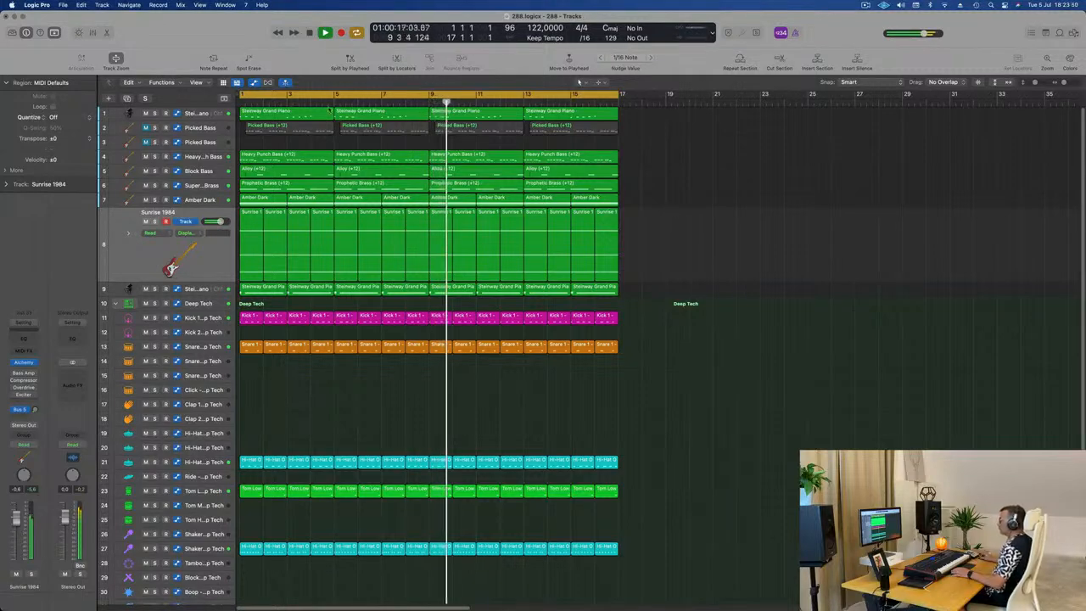
Step: Open the Tape Delay on the first Steinway Grand Piano track and raise its wet output to 60 %
{"action": "left_click", "coordinate": [207, 113]}
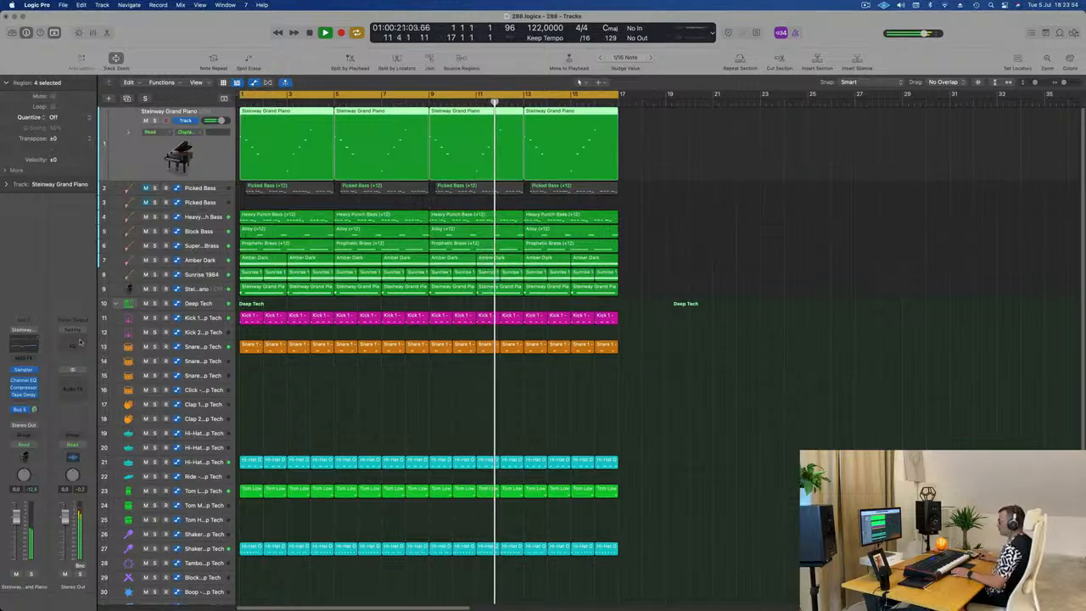
{"action": "left_click", "coordinate": [24, 394]}
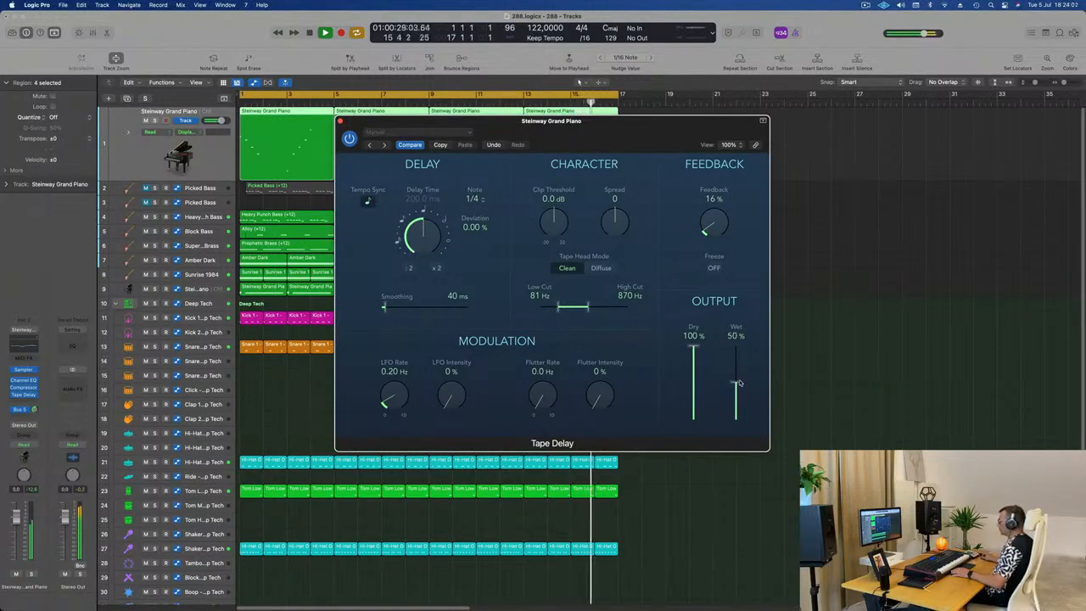
{"action": "key", "text": "space"}
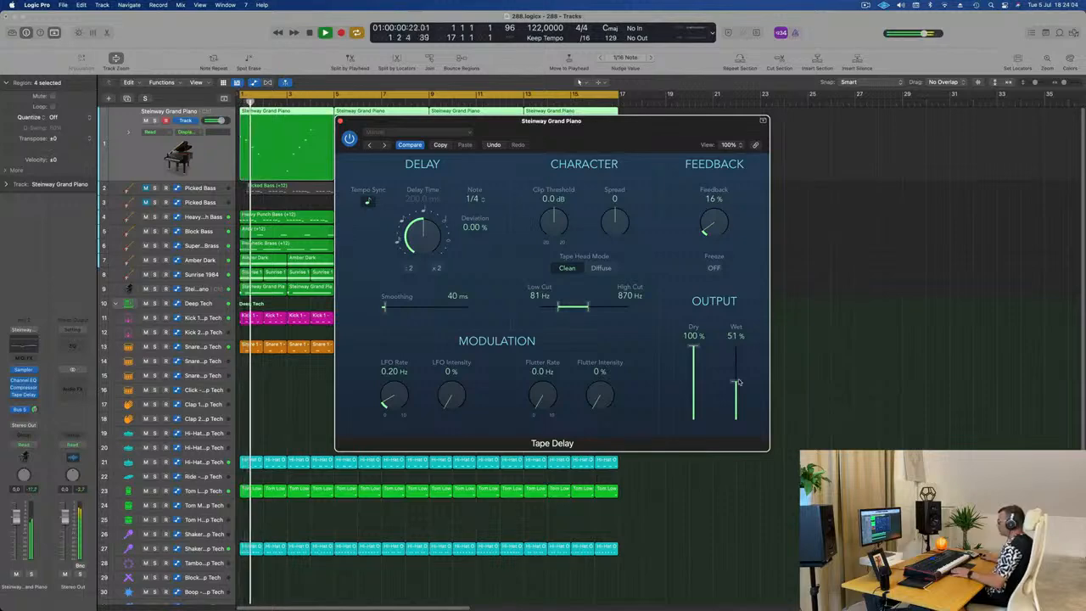
{"action": "left_click_drag", "start_coordinate": [738, 383], "coordinate": [738, 375]}
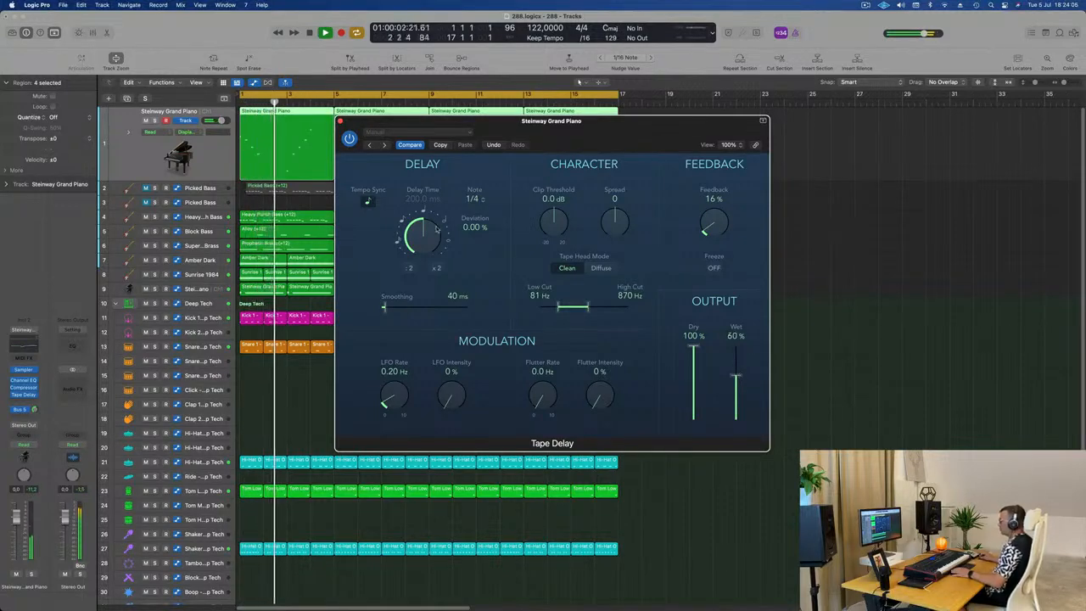
Step: Step through the Tape Delay presets to 1/16 Note Dotted and lower the feedback to 73 %
{"action": "left_click", "coordinate": [370, 145]}
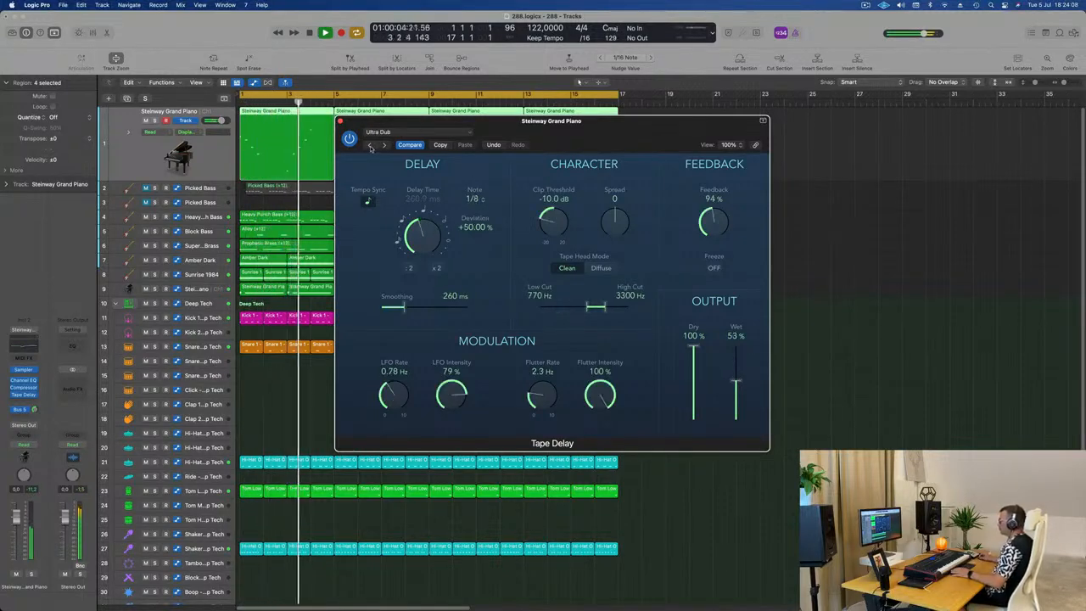
{"action": "left_click", "coordinate": [370, 145]}
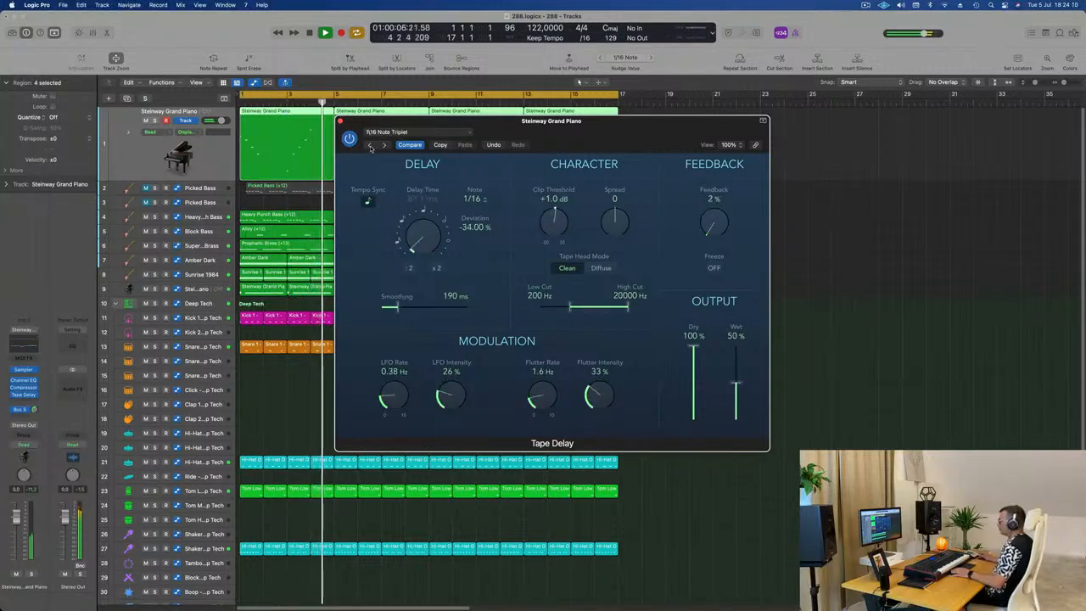
{"action": "left_click", "coordinate": [370, 145]}
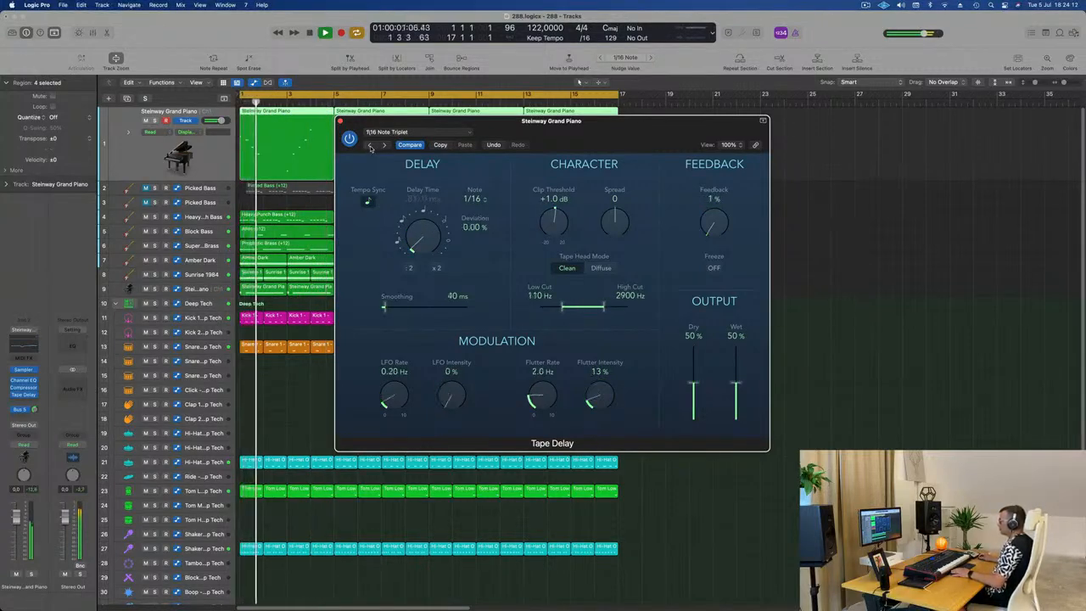
{"action": "left_click", "coordinate": [370, 145]}
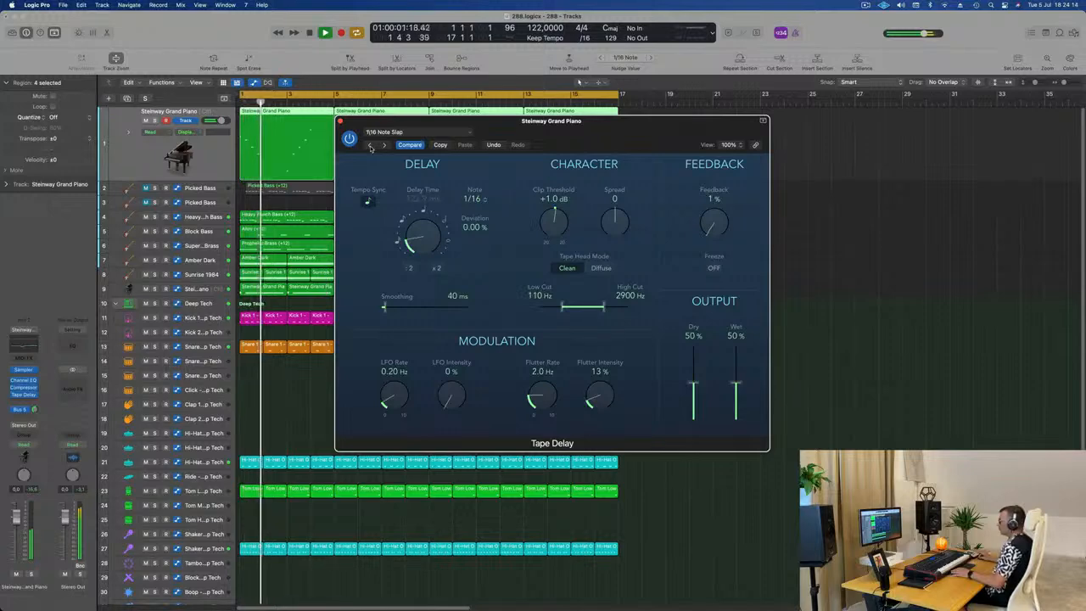
{"action": "left_click", "coordinate": [370, 145]}
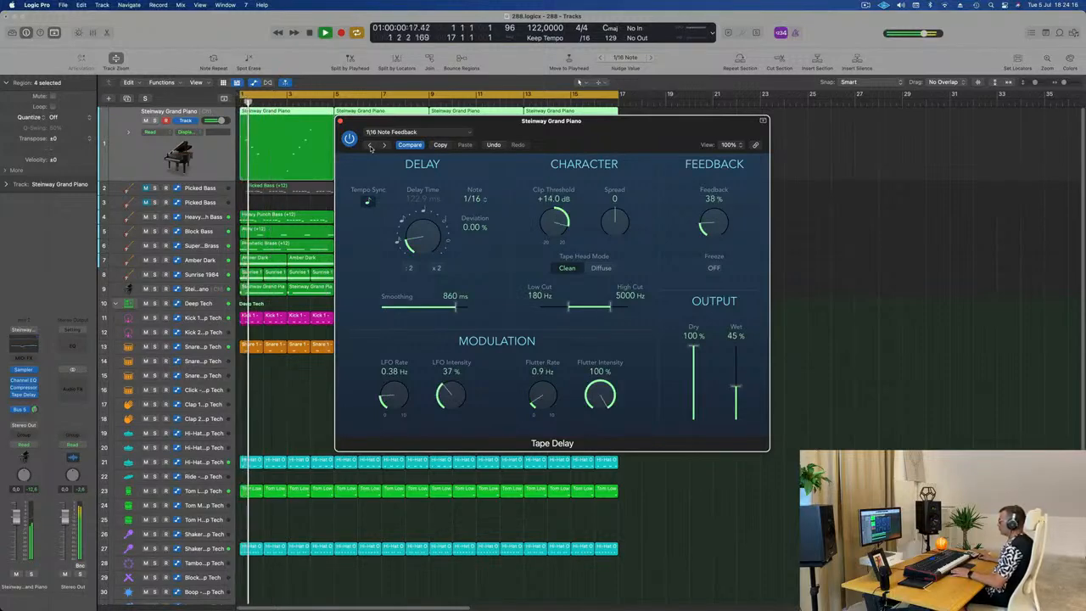
{"action": "left_click", "coordinate": [370, 145]}
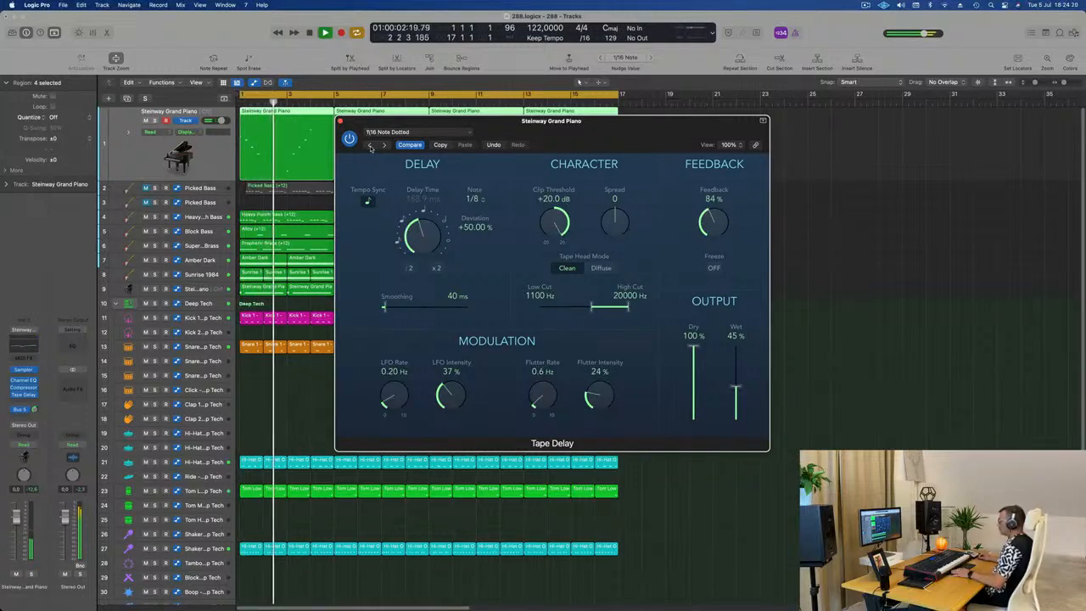
{"action": "left_click_drag", "start_coordinate": [720, 222], "coordinate": [721, 249]}
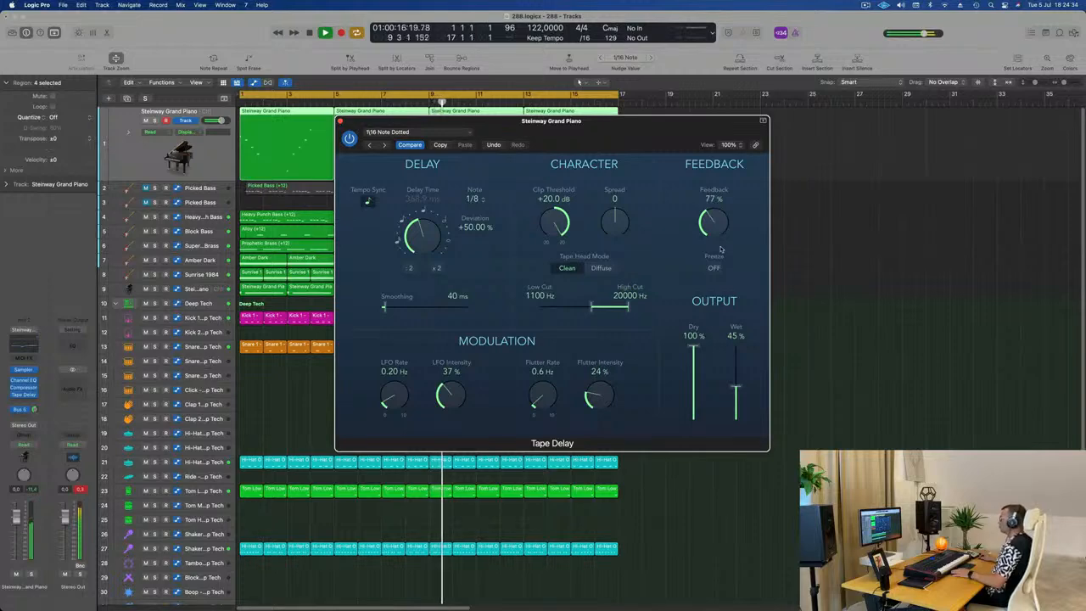
Step: Stop playback at the song start and set the first Steinway Grand Piano track's automation mode to Touch
{"action": "left_click_drag", "start_coordinate": [637, 132], "coordinate": [825, 126]}
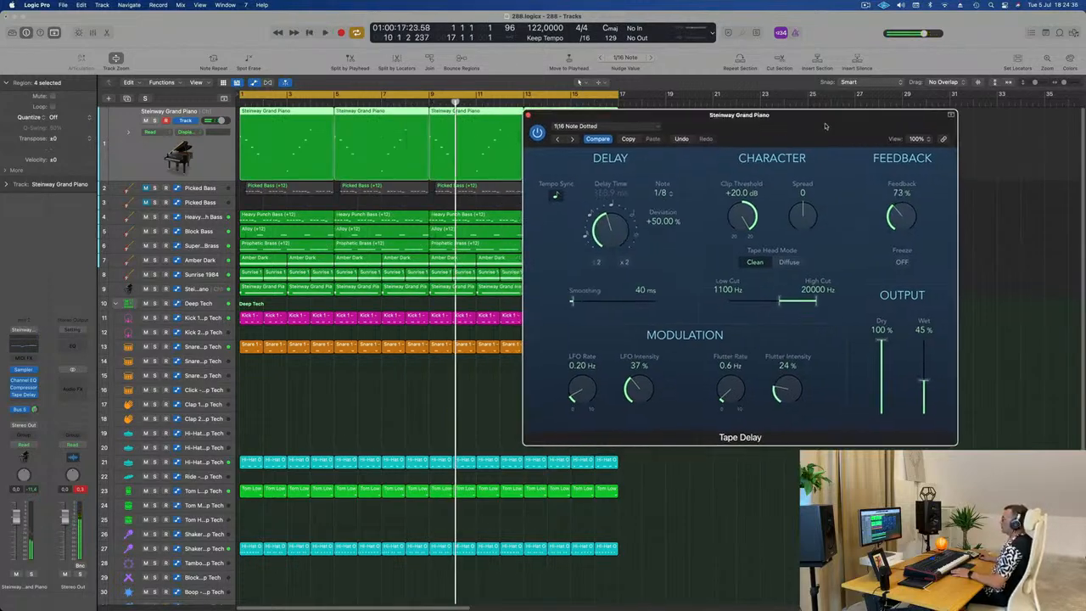
{"action": "key", "text": "Return"}
{"action": "left_click", "coordinate": [137, 152]}
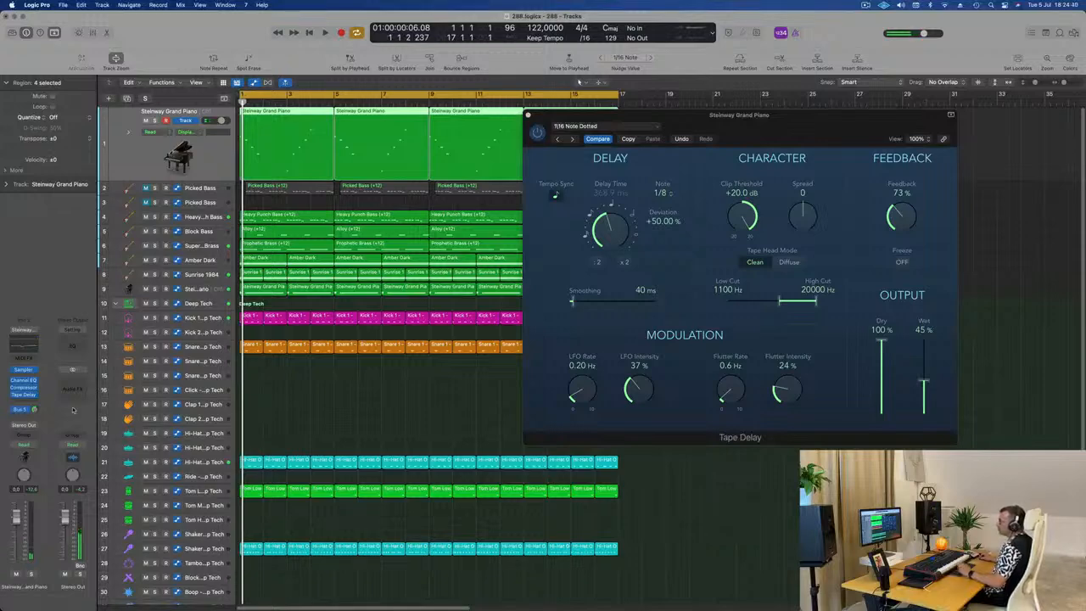
{"action": "left_click", "coordinate": [34, 446]}
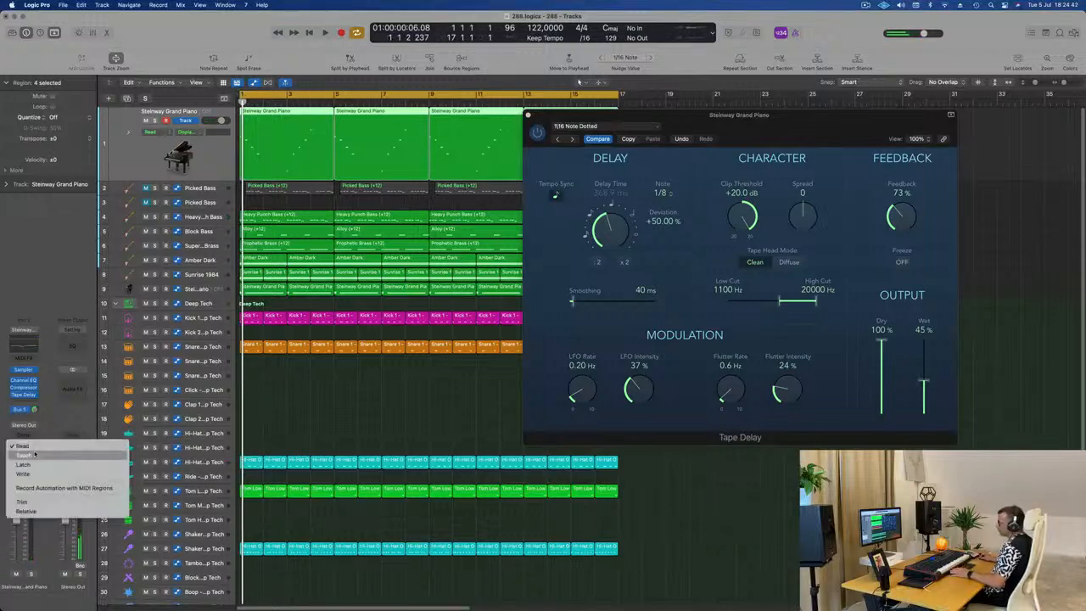
{"action": "left_click", "coordinate": [38, 463]}
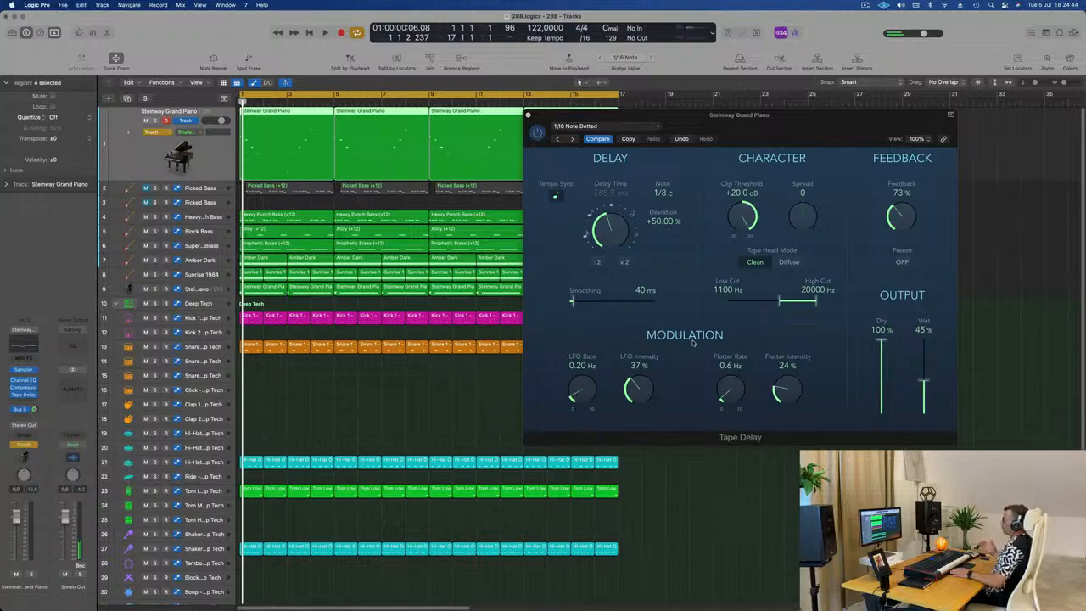
Step: Delete the second and fourth regions on the first Steinway Grand Piano track, at bars 5 and 13
{"action": "left_click_drag", "start_coordinate": [789, 141], "coordinate": [350, 281]}
{"action": "left_click", "coordinate": [730, 157]}
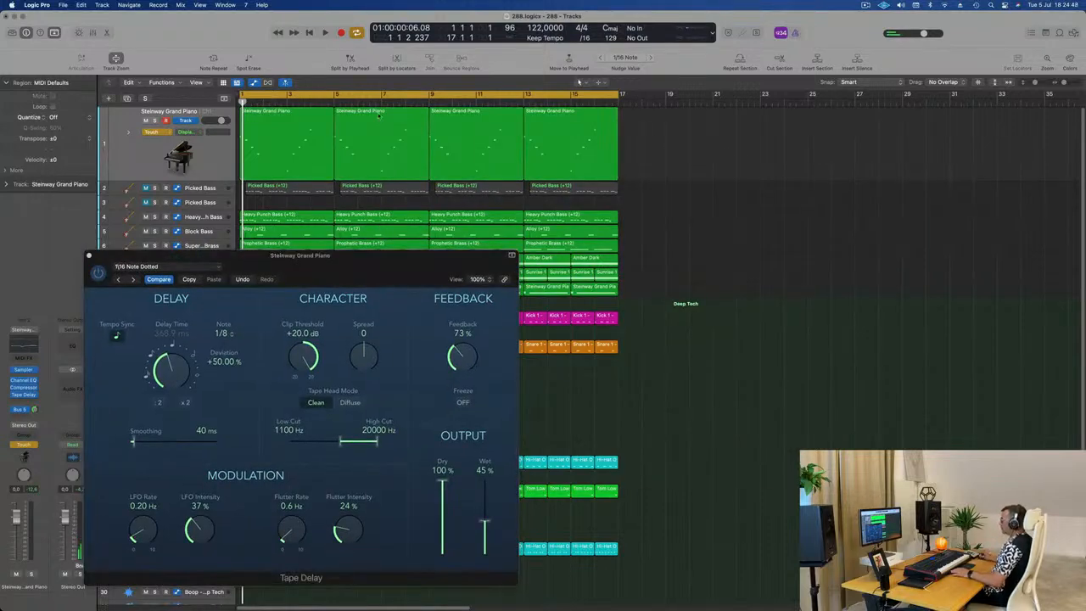
{"action": "key", "text": "Delete"}
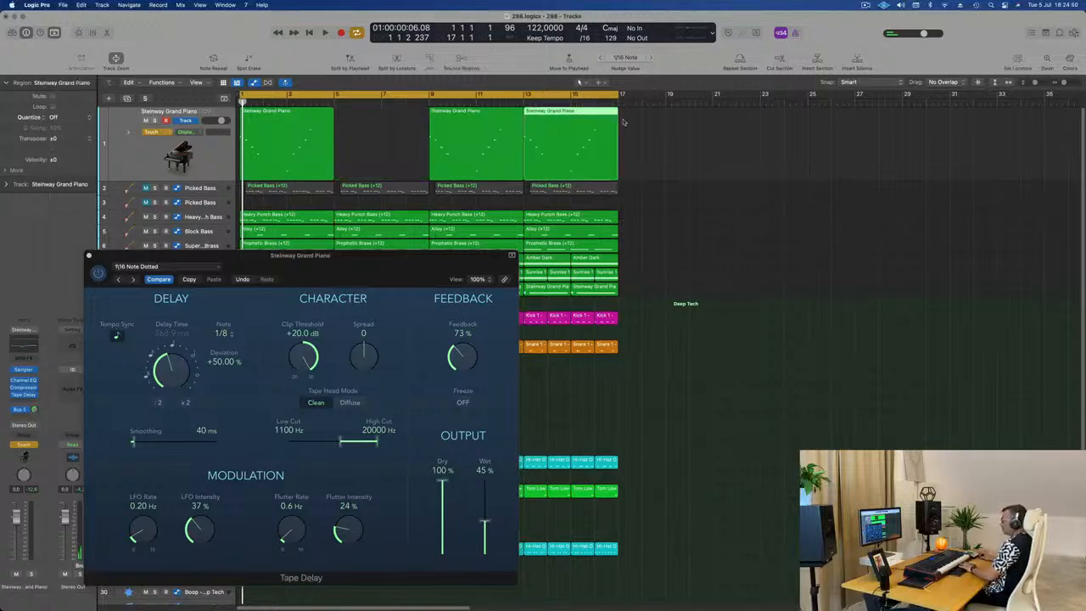
{"action": "key", "text": "Delete"}
Step: Move the Tape Delay feedback during playback to write Feedback automation on the first piano track, and close the plug-in
{"action": "left_click_drag", "start_coordinate": [363, 262], "coordinate": [716, 133]}
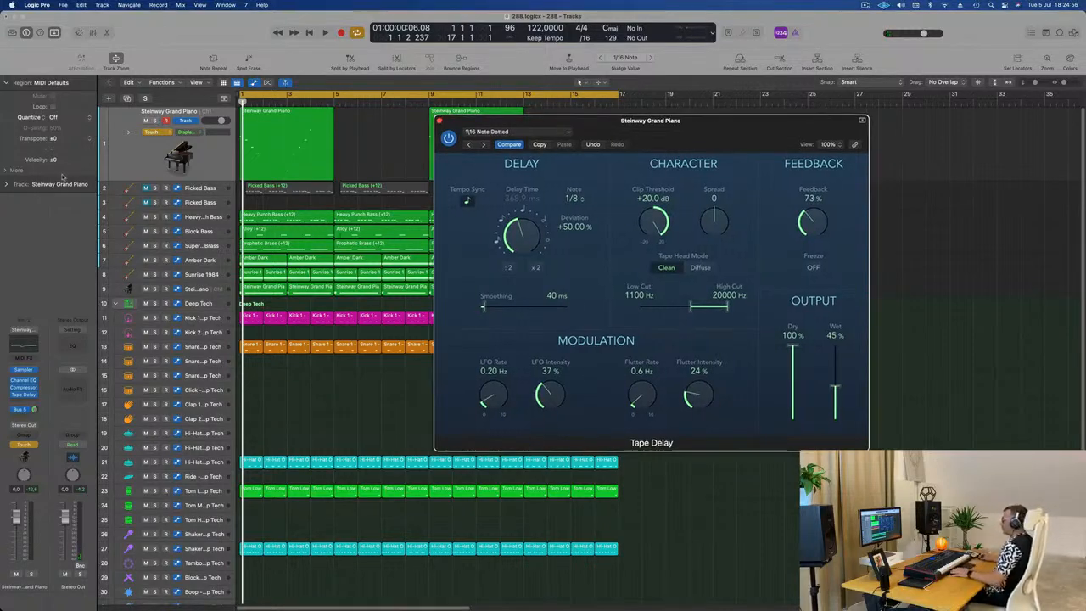
{"action": "key", "text": "space"}
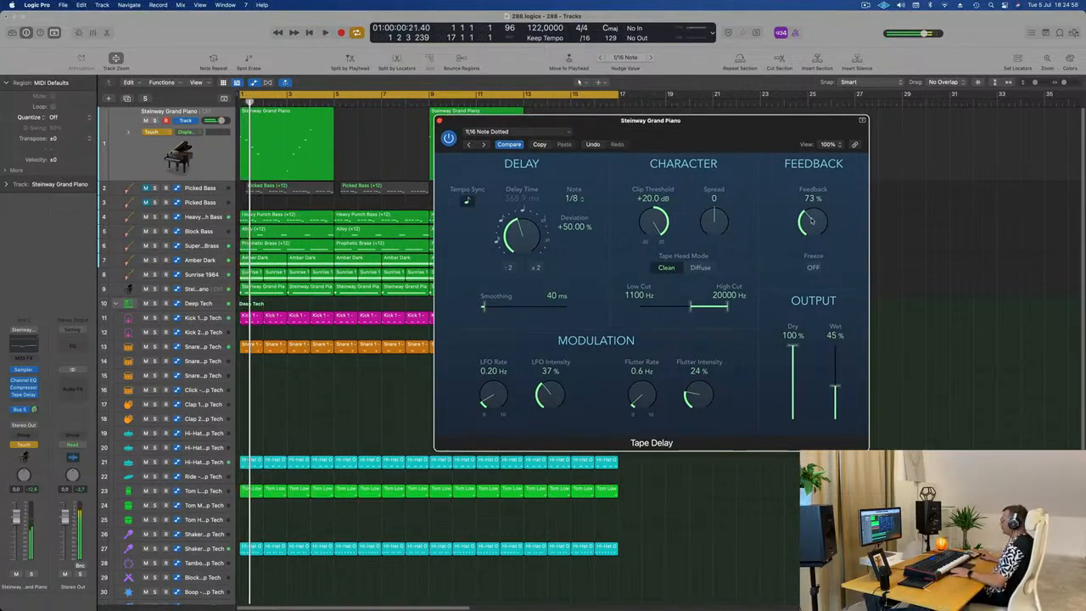
{"action": "key", "text": "space"}
{"action": "left_click_drag", "start_coordinate": [812, 220], "coordinate": [814, 219]}
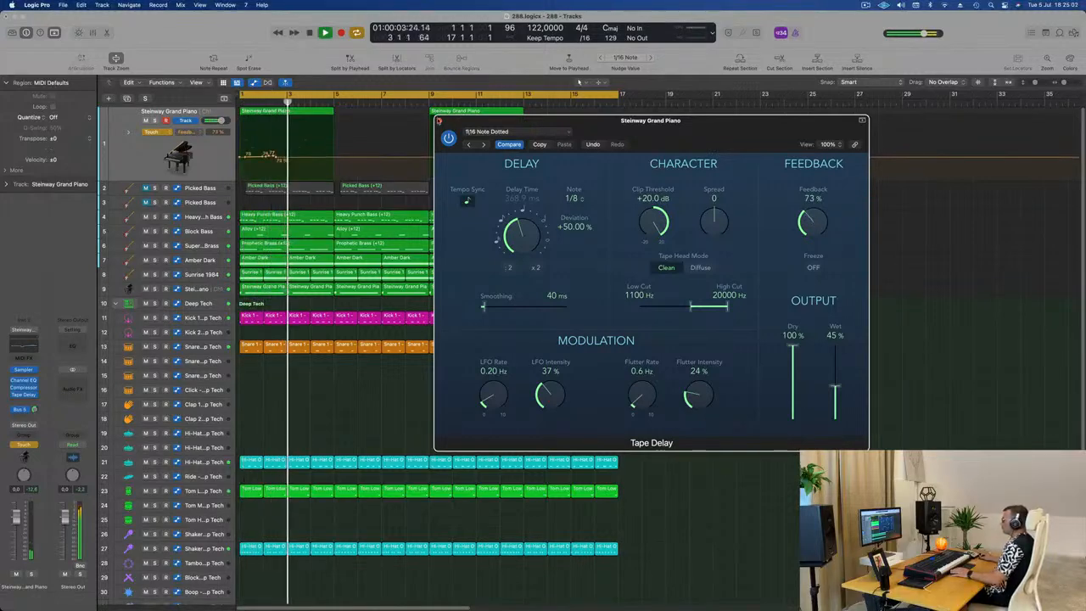
{"action": "left_click", "coordinate": [439, 120]}
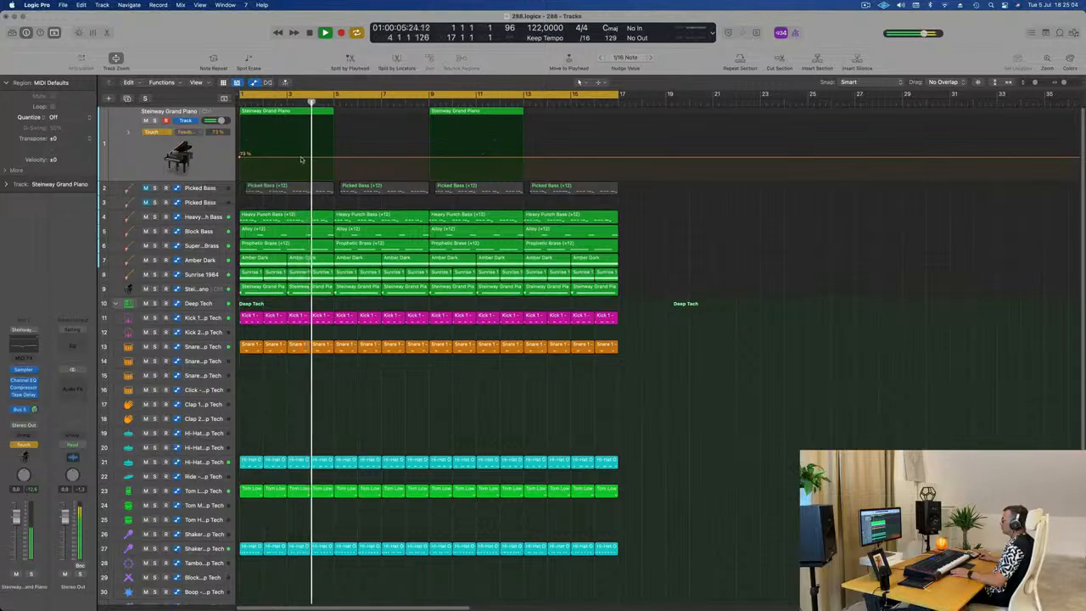
Step: Shape the Feedback automation to rise from 73 % to about 128 % near bar 4 and fall to 0 % before bar 7
{"action": "left_click", "coordinate": [298, 158]}
{"action": "left_click", "coordinate": [321, 158]}
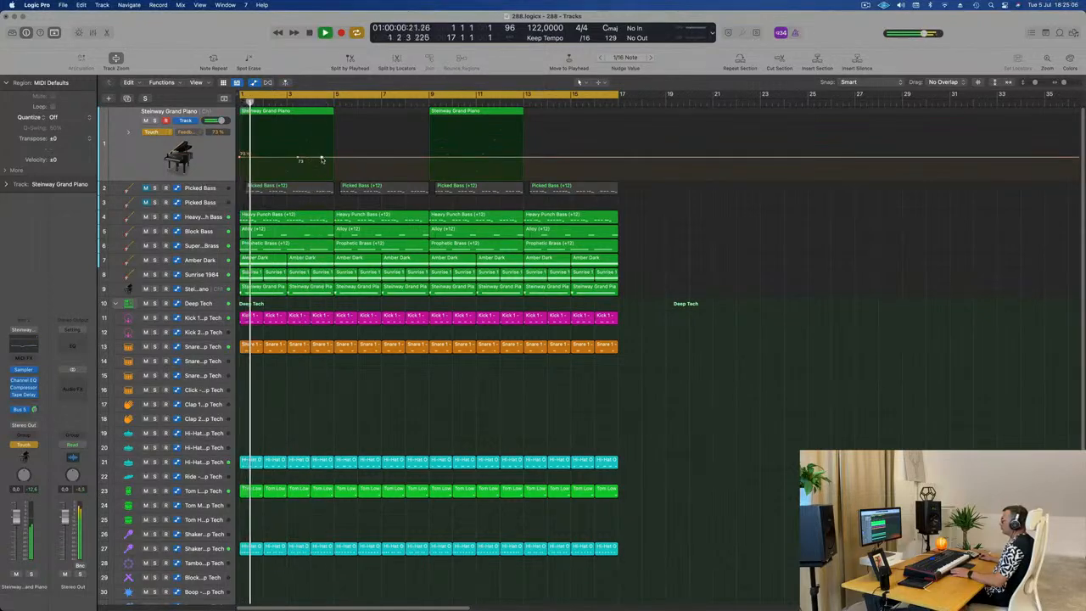
{"action": "left_click_drag", "start_coordinate": [321, 158], "coordinate": [376, 179]}
{"action": "left_click", "coordinate": [372, 141]}
{"action": "key", "text": "space"}
{"action": "key", "text": "space"}
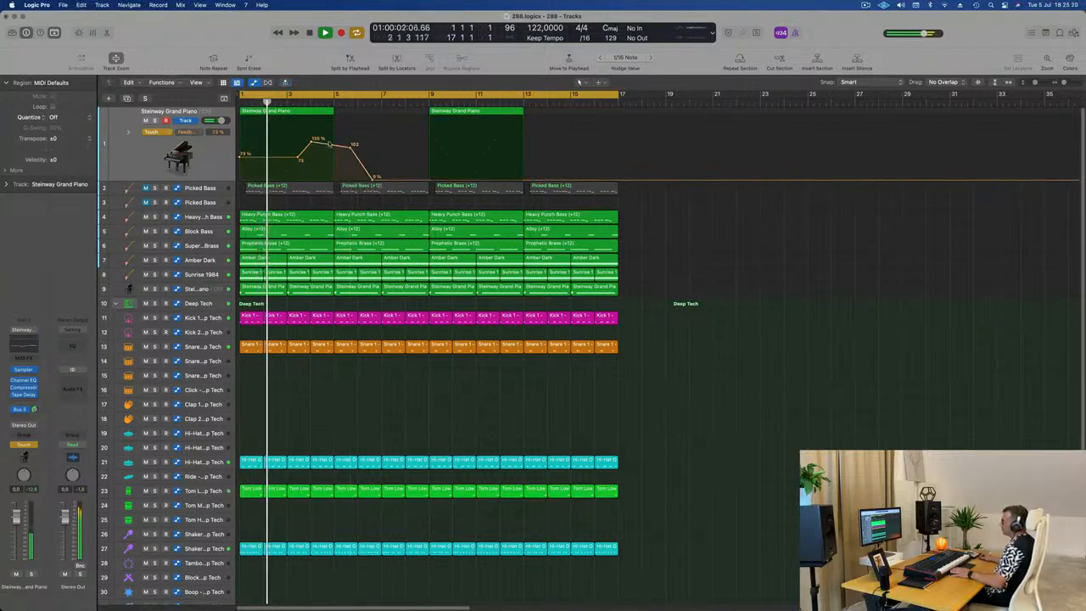
Step: Set the piano track's automation mode to Read and reshape the feedback curve to fall gradually to about 76 % near bar 8
{"action": "left_click", "coordinate": [155, 133]}
{"action": "left_click", "coordinate": [155, 122]}
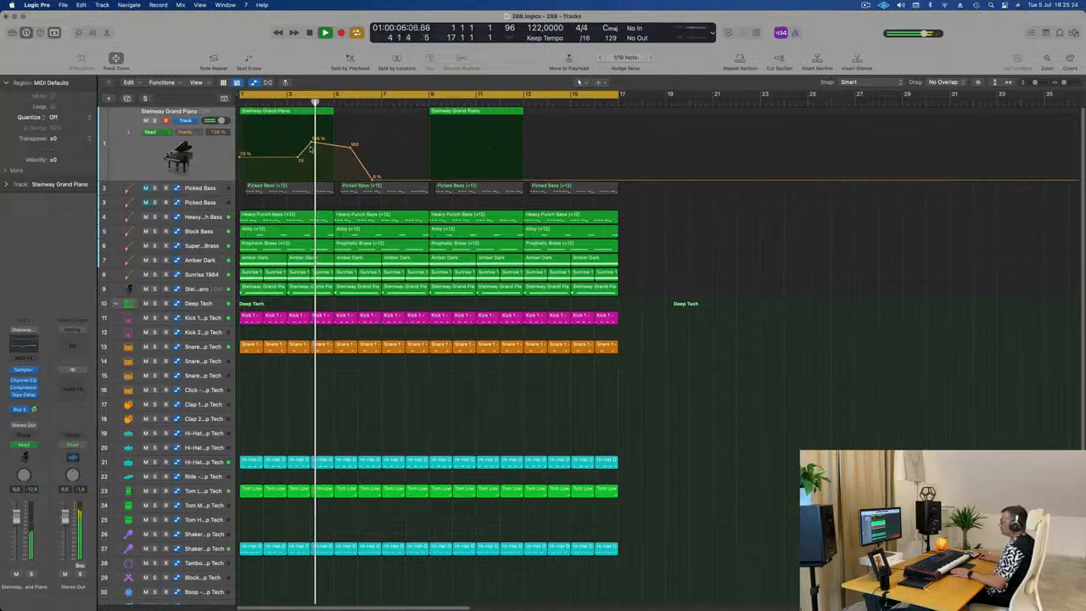
{"action": "left_click_drag", "start_coordinate": [313, 144], "coordinate": [351, 150]}
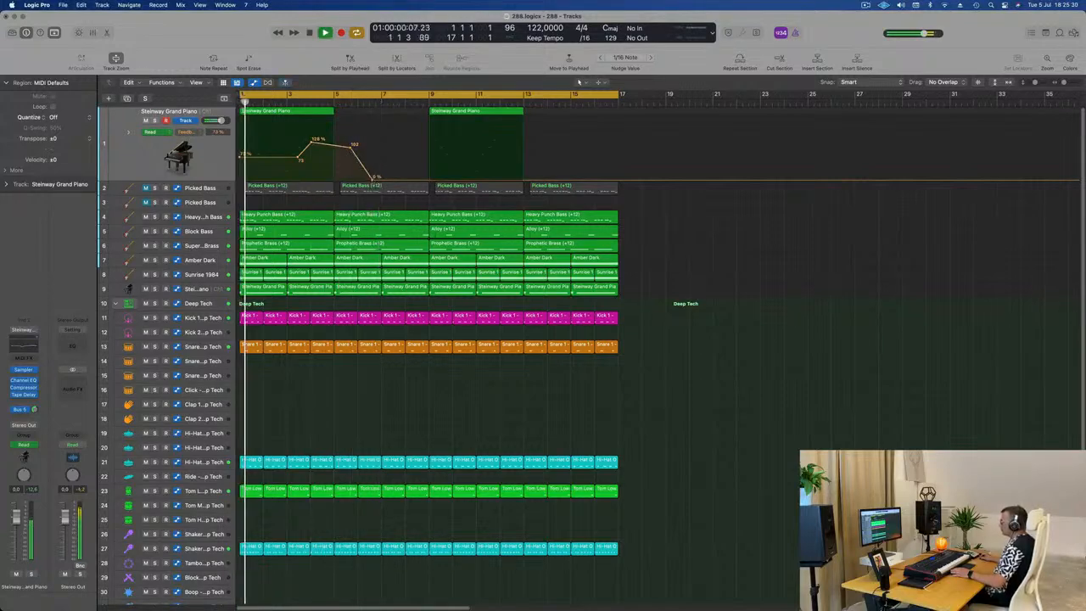
{"action": "left_click_drag", "start_coordinate": [373, 180], "coordinate": [351, 145]}
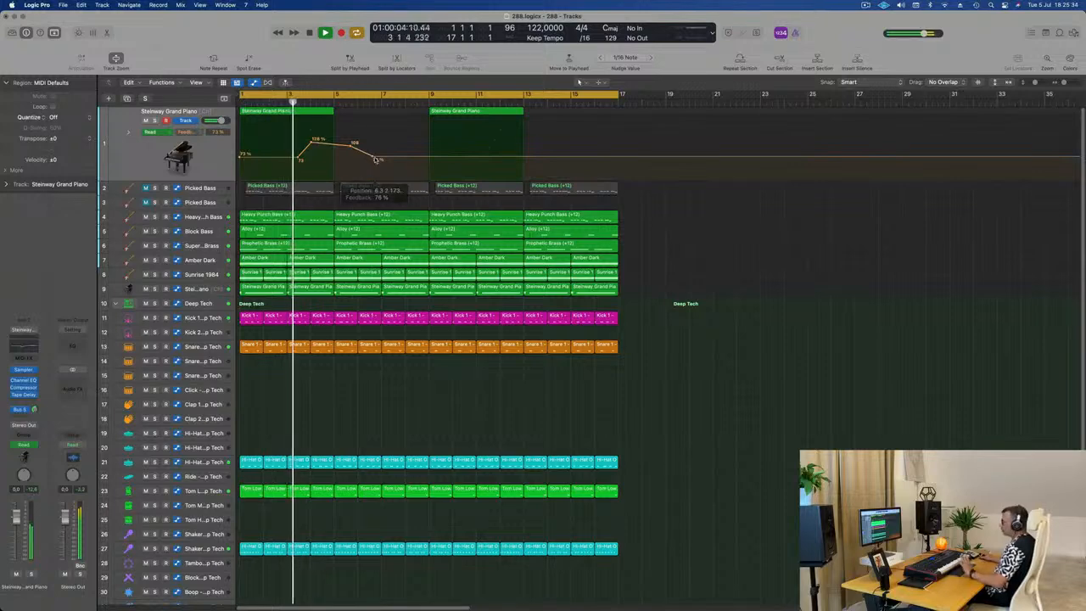
{"action": "left_click_drag", "start_coordinate": [351, 148], "coordinate": [408, 160]}
{"action": "left_click", "coordinate": [377, 159]}
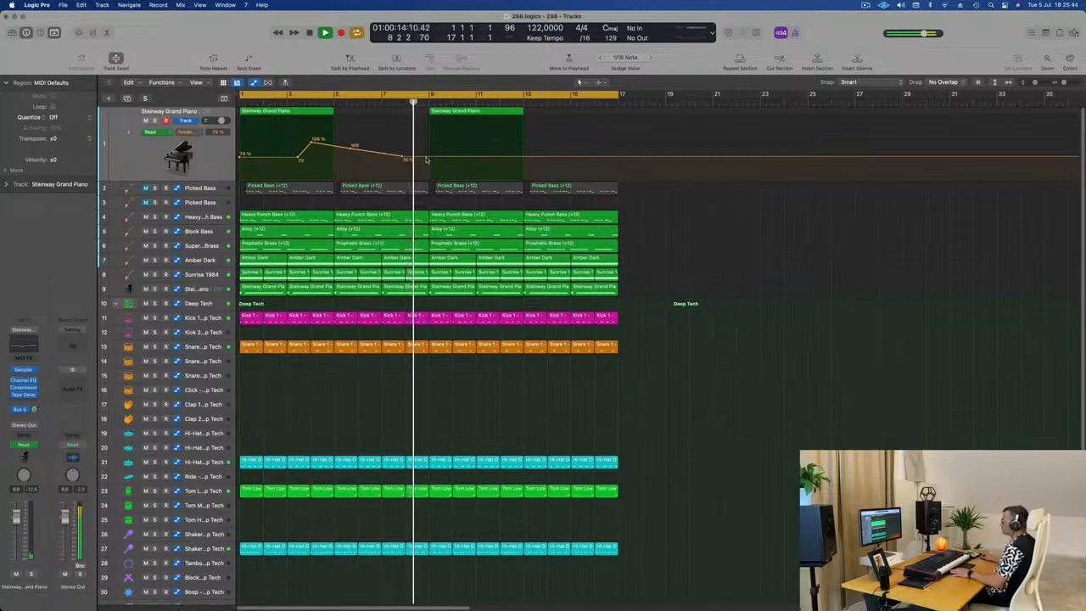
Step: Replace the first piano track's bar 9 region with a copy of the bar 1 region and its Feedback automation
{"action": "key", "text": "Return"}
{"action": "left_click", "coordinate": [499, 111]}
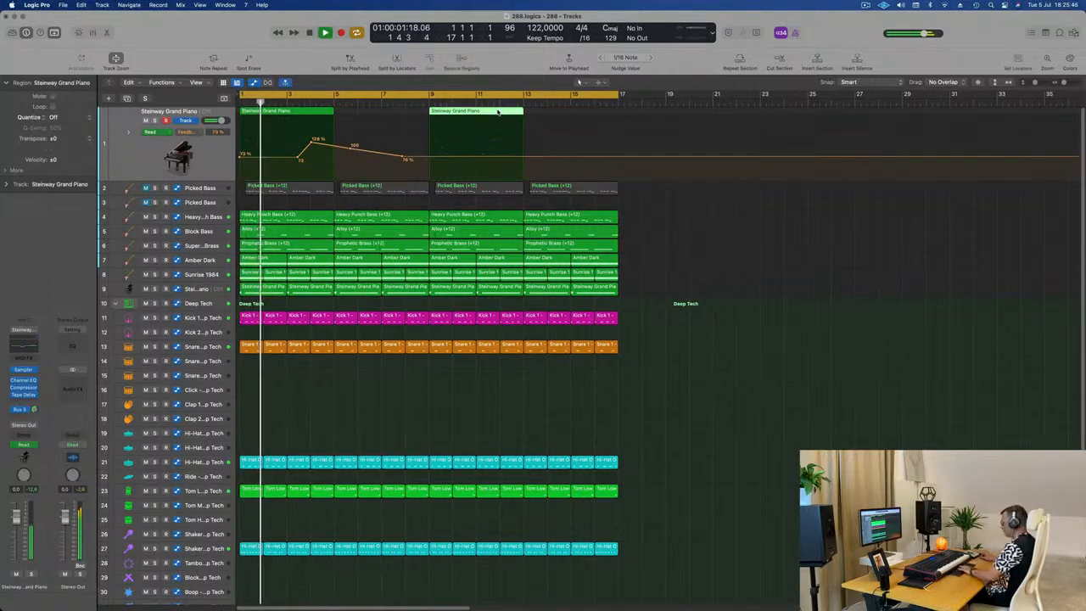
{"action": "key", "text": "Delete"}
{"action": "left_click_drag", "start_coordinate": [311, 113], "coordinate": [491, 118]}
{"action": "scroll", "coordinate": [275, 127], "scroll_direction": "left", "scroll_amount": 1}
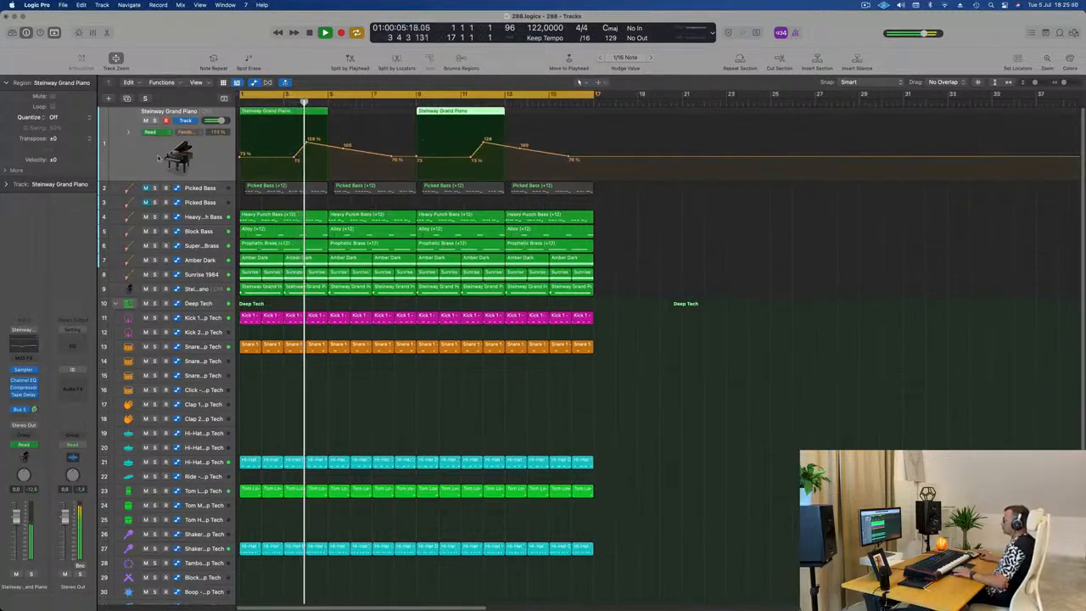
{"action": "left_click", "coordinate": [275, 112], "text": "shift"}
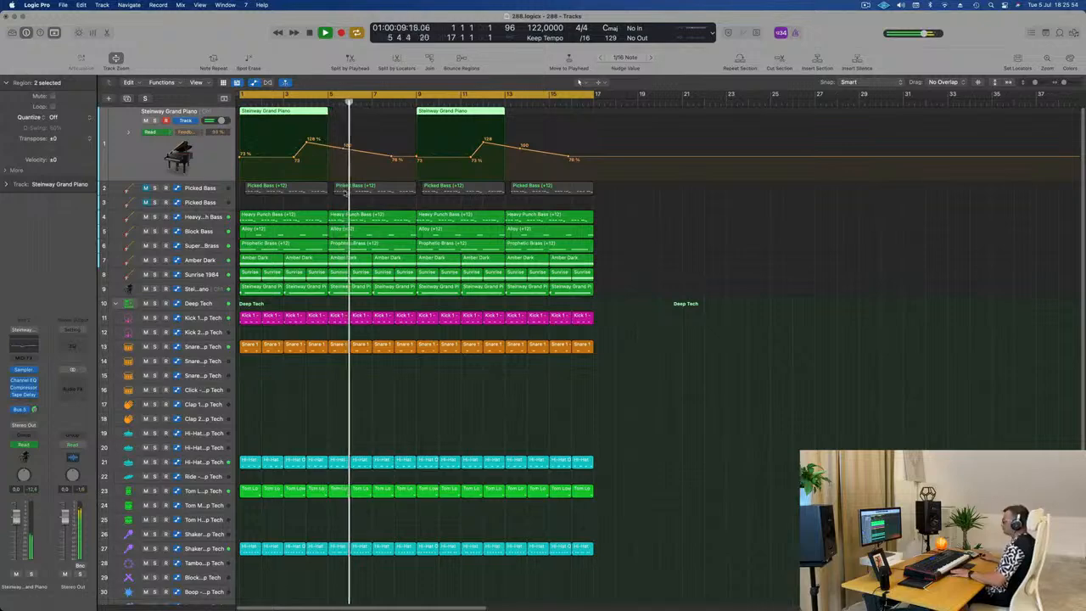
{"action": "key", "text": "space"}
Step: Delete the two Steinway Grand Piano regions between bars 5 and 9 on track 9, keeping the tracks themselves
{"action": "left_click", "coordinate": [355, 294]}
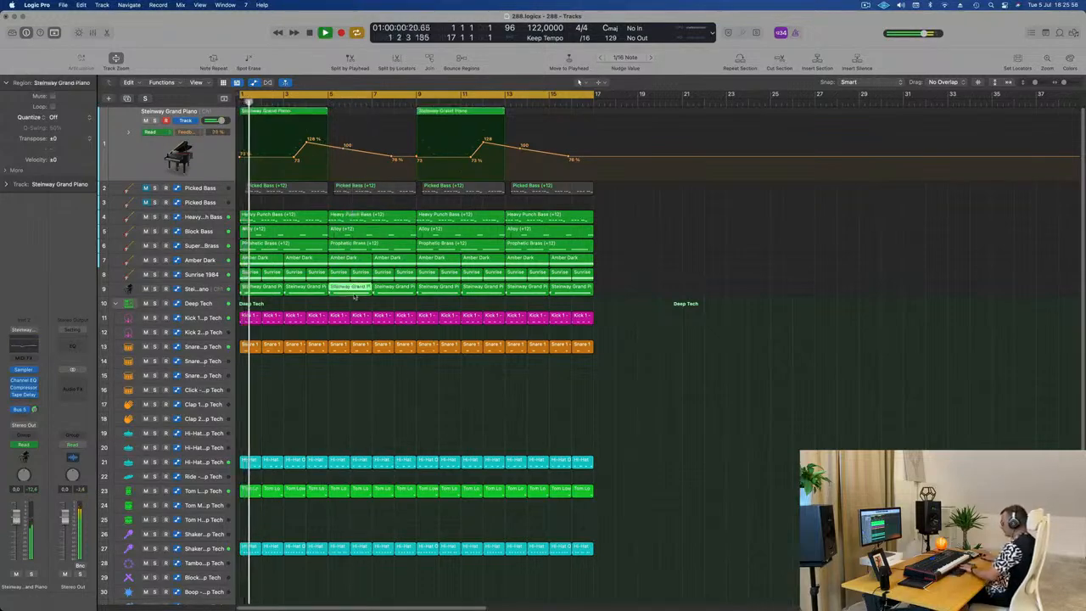
{"action": "key", "text": "Delete"}
{"action": "key", "text": "Delete"}
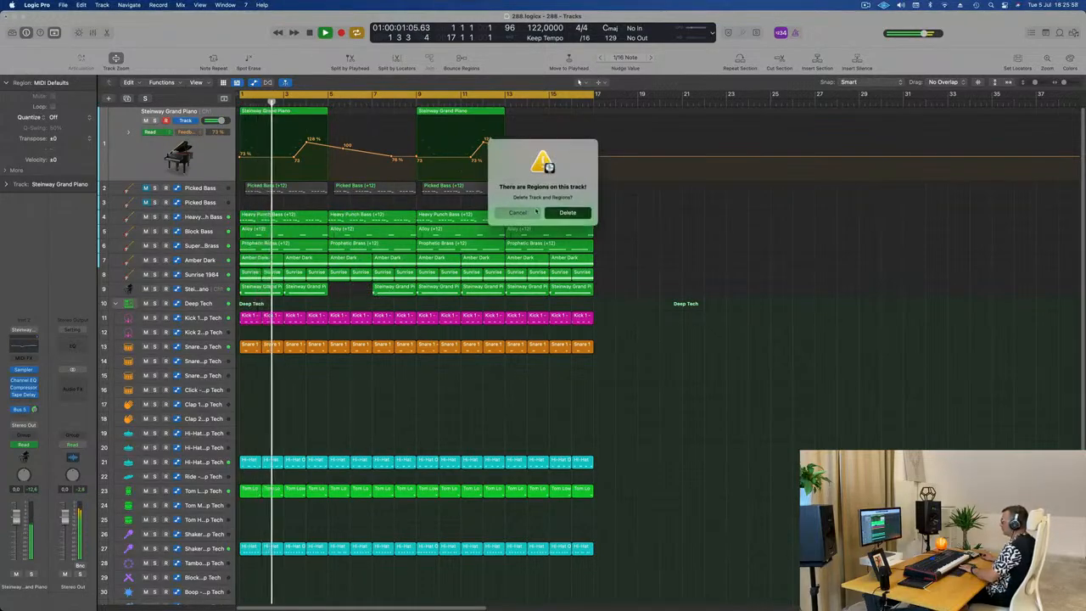
{"action": "key", "text": "Escape"}
{"action": "left_click", "coordinate": [383, 272]}
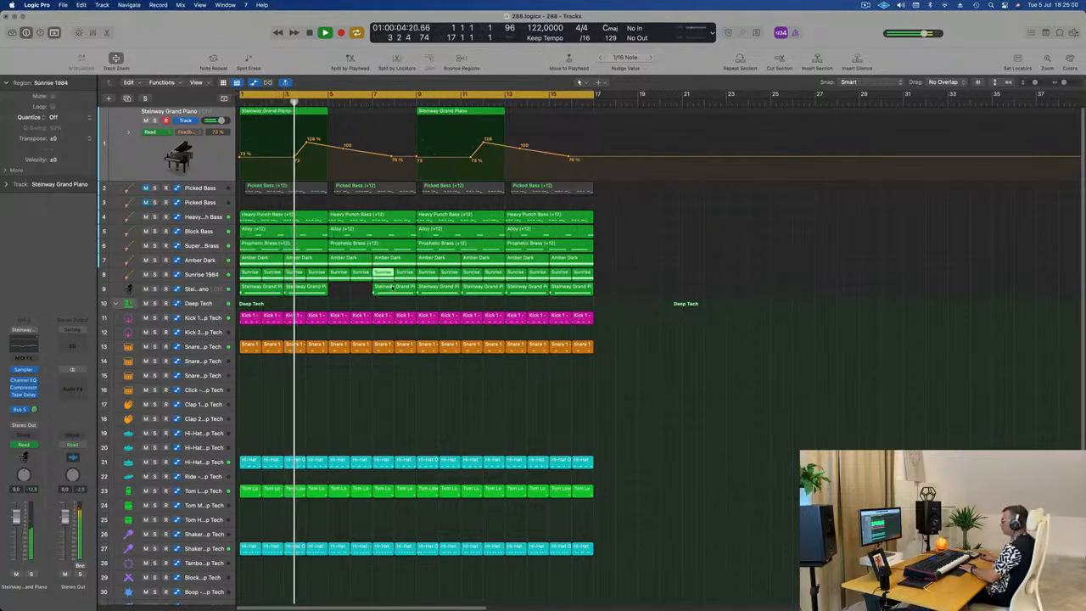
{"action": "left_click", "coordinate": [392, 287]}
{"action": "key", "text": "Delete"}
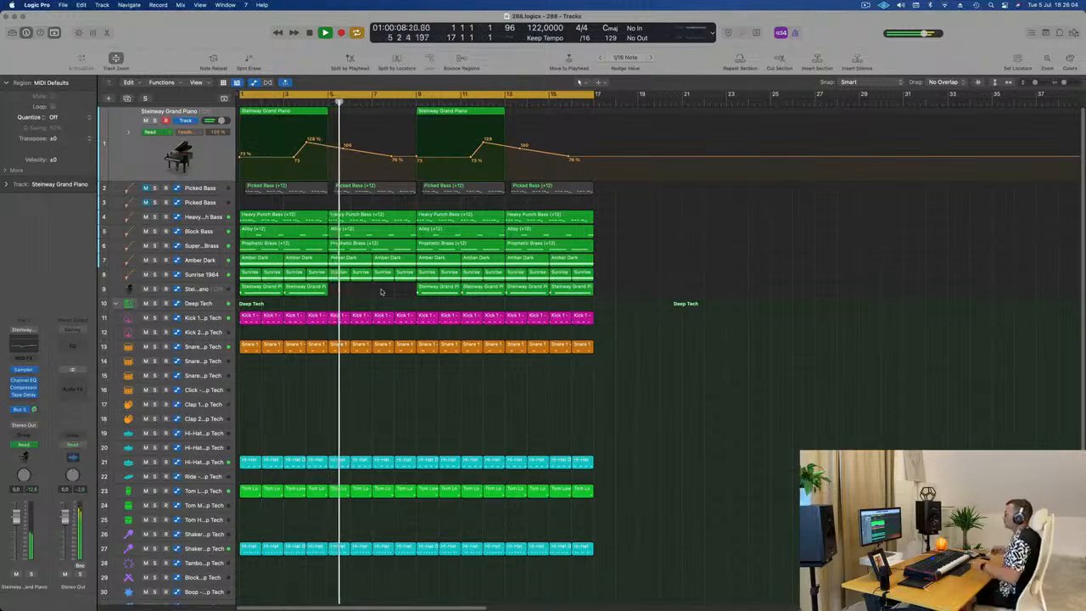
Step: Add a second feedback swell before bar 9 that dips to about 90 % at bar 7 and peaks near bar 8
{"action": "left_click_drag", "start_coordinate": [392, 157], "coordinate": [395, 148]}
{"action": "left_click", "coordinate": [372, 152]}
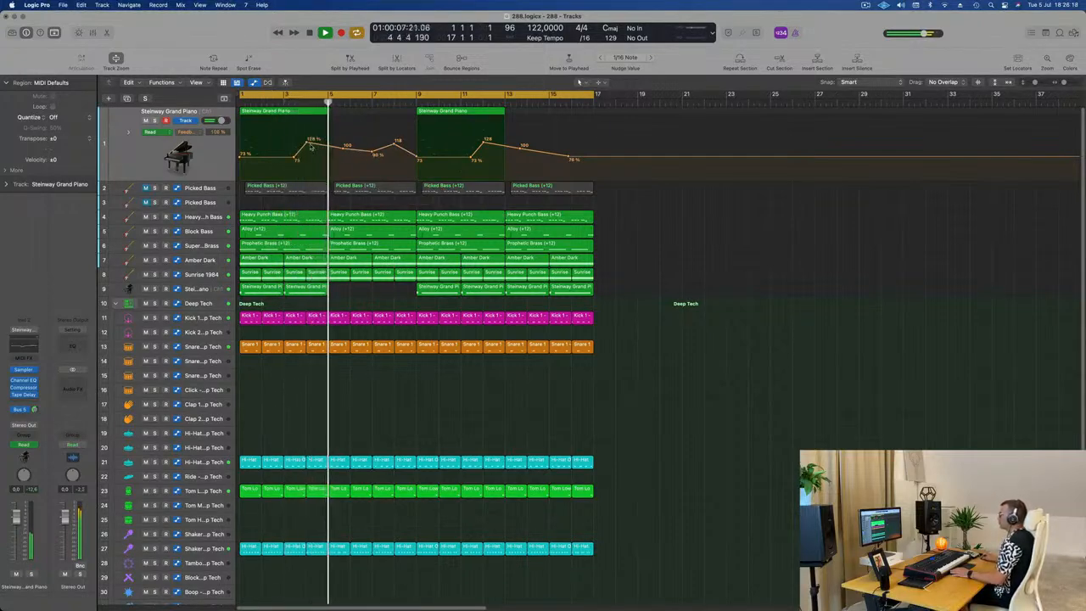
{"action": "left_click_drag", "start_coordinate": [309, 144], "coordinate": [306, 140]}
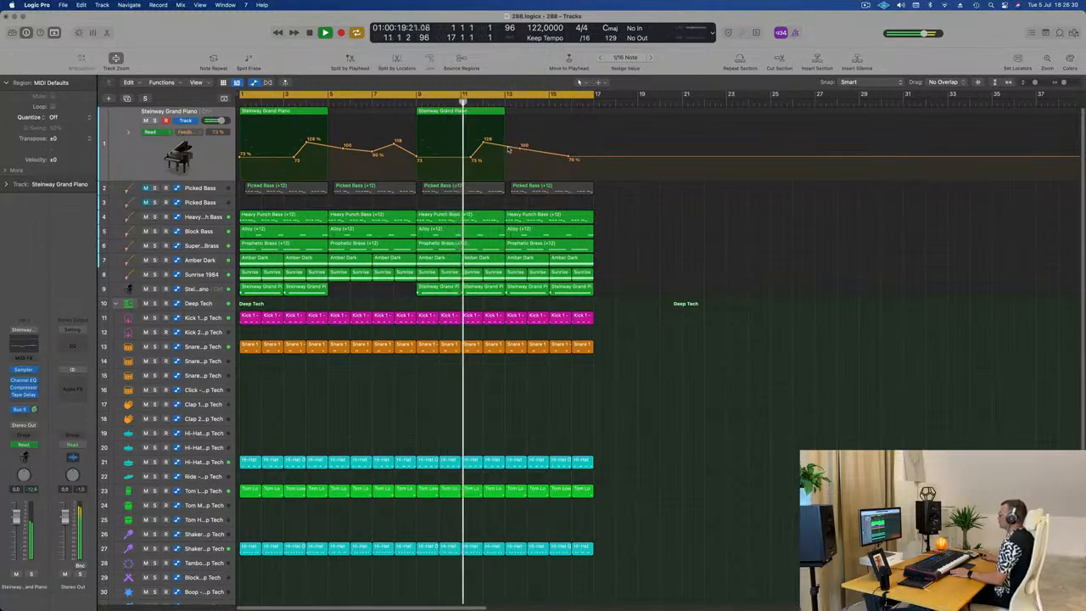
Step: Raise the Feedback automation after bar 13 to a gentle decline from about 114 % to 95 % at bar 16
{"action": "left_click_drag", "start_coordinate": [505, 146], "coordinate": [533, 146]}
{"action": "left_click_drag", "start_coordinate": [536, 147], "coordinate": [580, 153]}
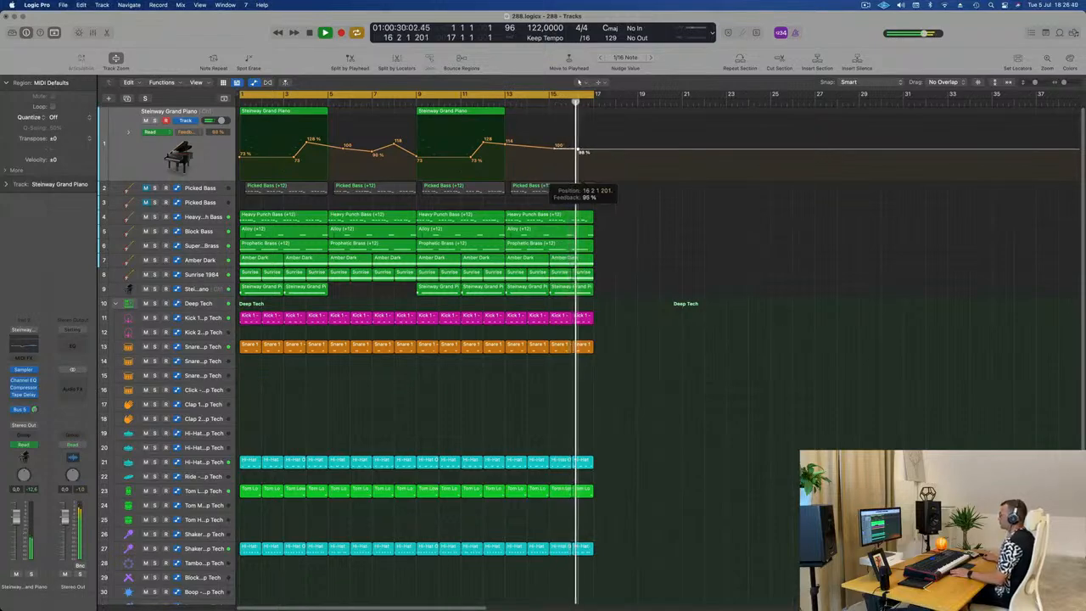
{"action": "left_click", "coordinate": [199, 160]}
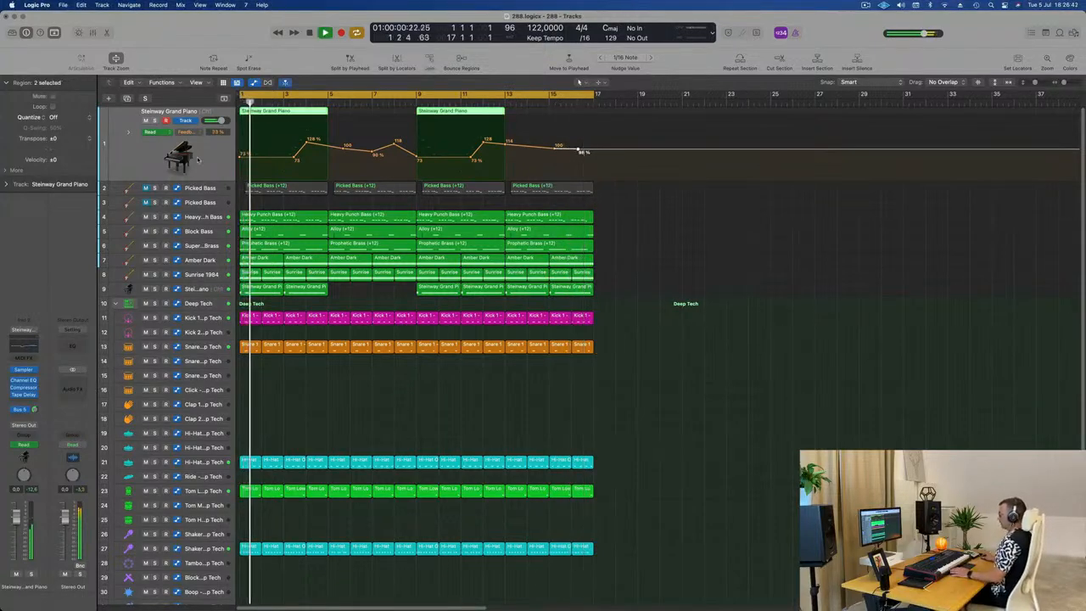